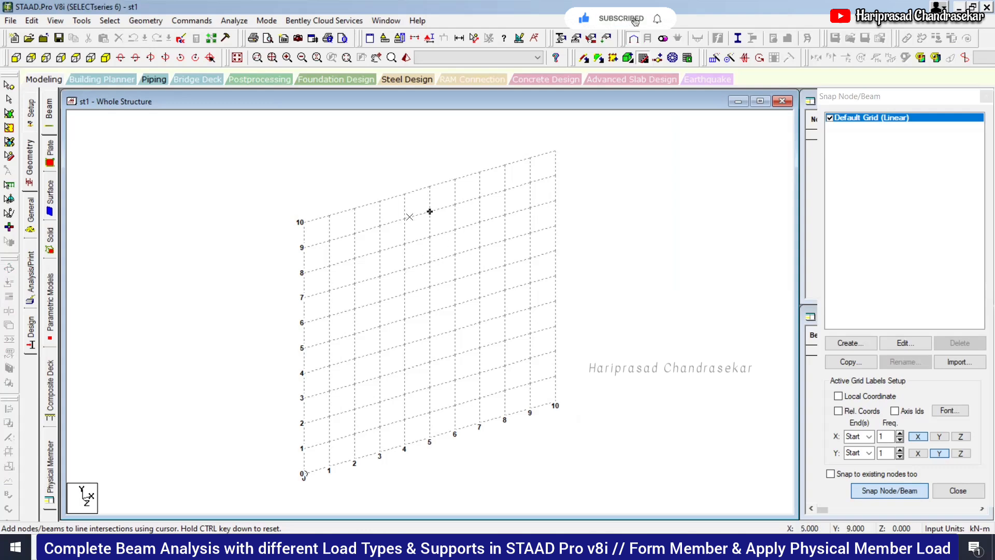
Draw a 7 m horizontal beam on the grid from X 0, Y 10 to X 7, Y 10
left_click(305, 222)
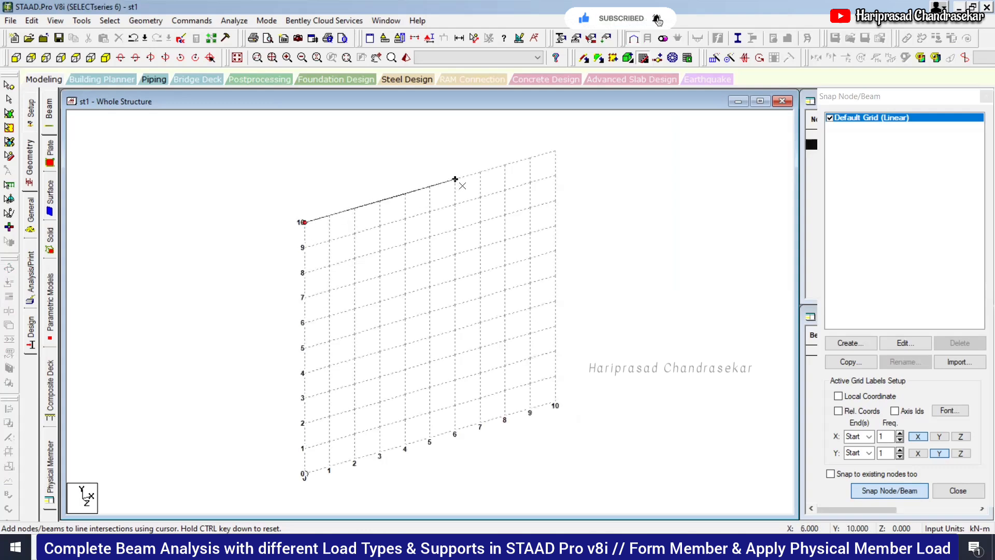
left_click(480, 171)
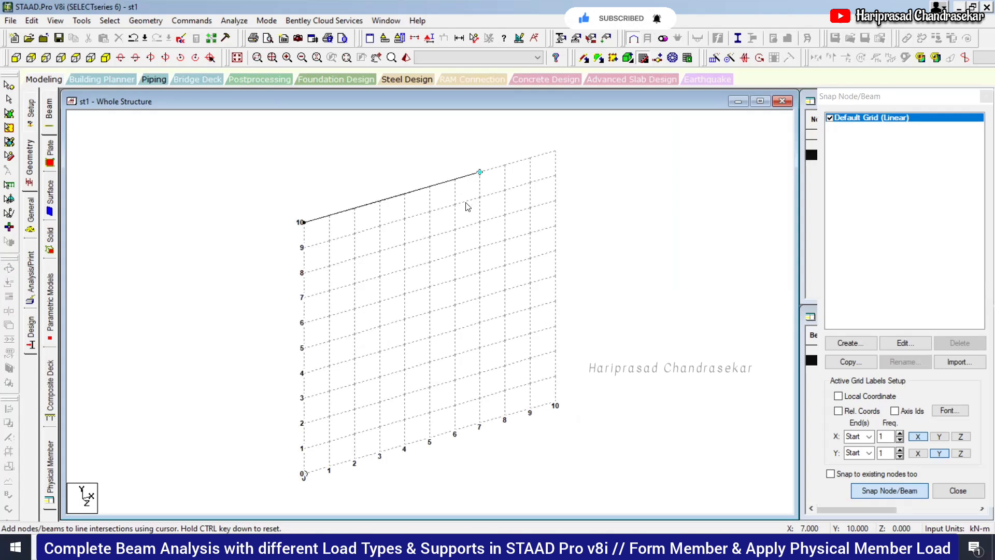
key("Escape")
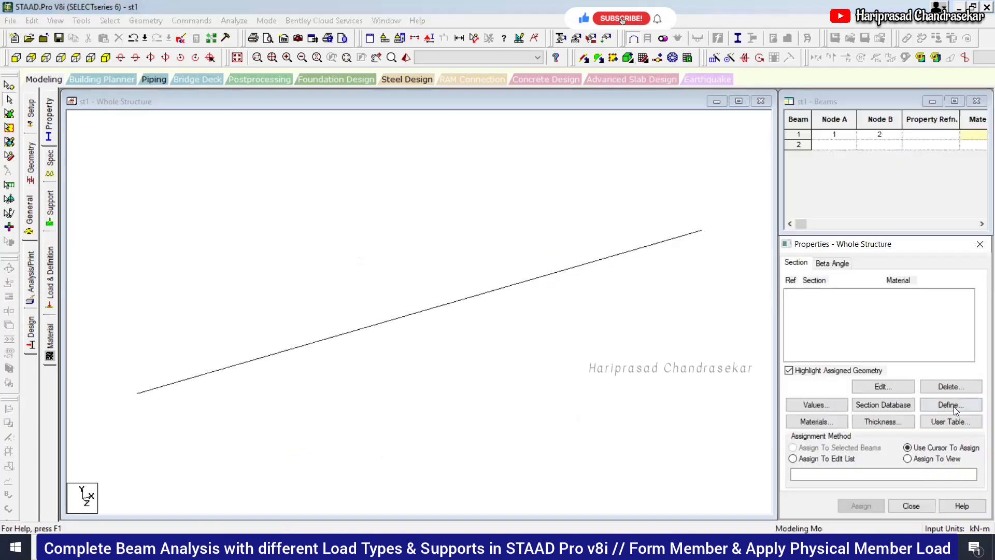
Define a rectangular concrete section with YD 0.4 m and ZD 0.4 m
left_click(951, 404)
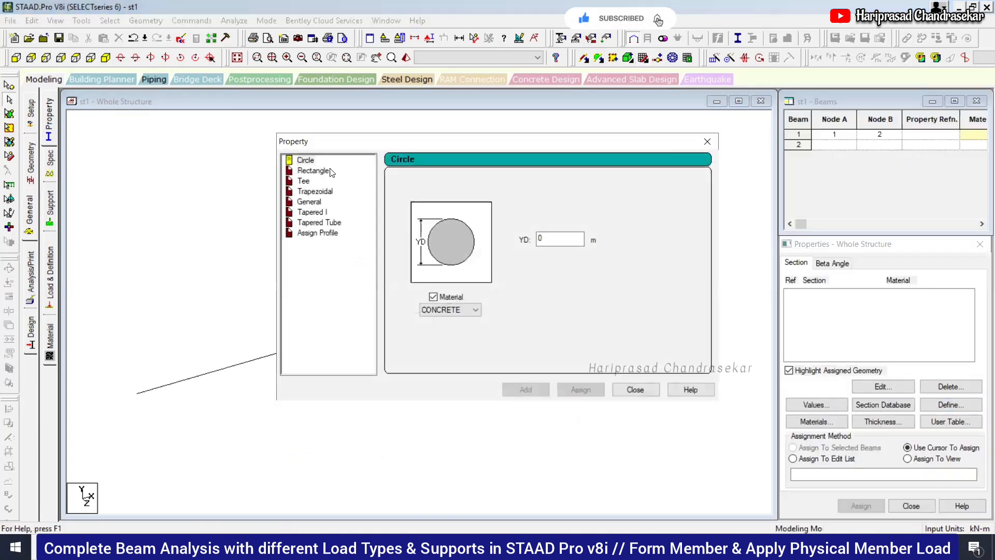
left_click(330, 172)
left_click(560, 233)
type(".4")
left_click(556, 254)
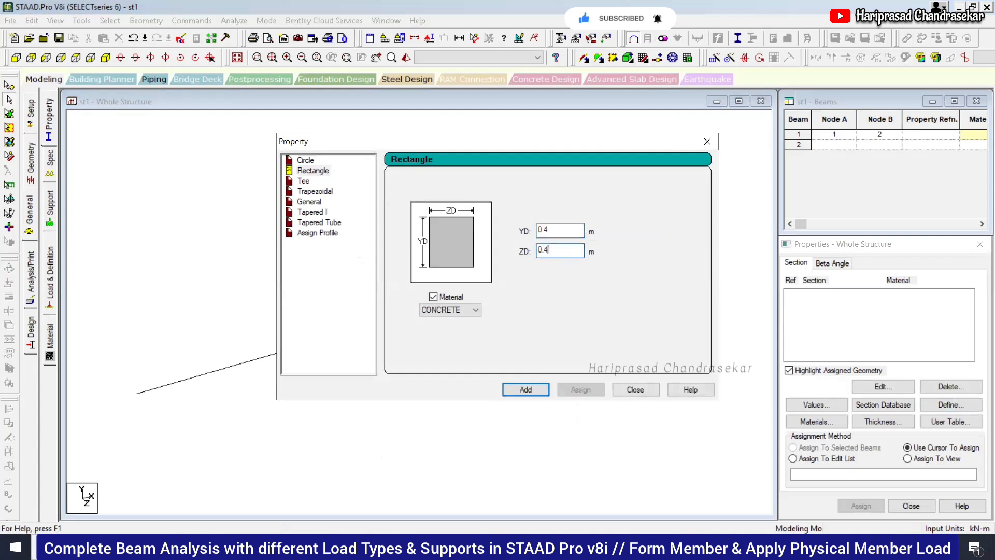
type(".4")
left_click(526, 389)
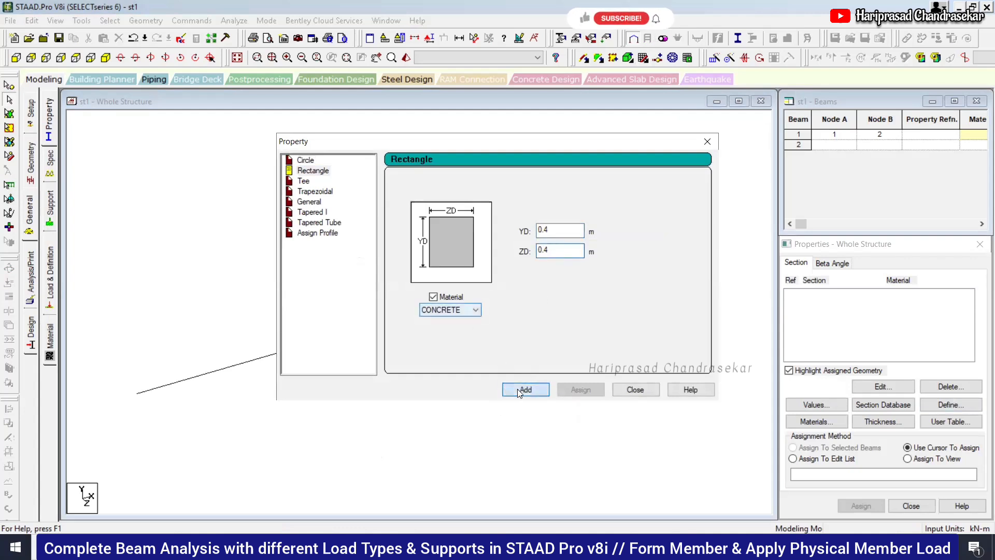
left_click(629, 389)
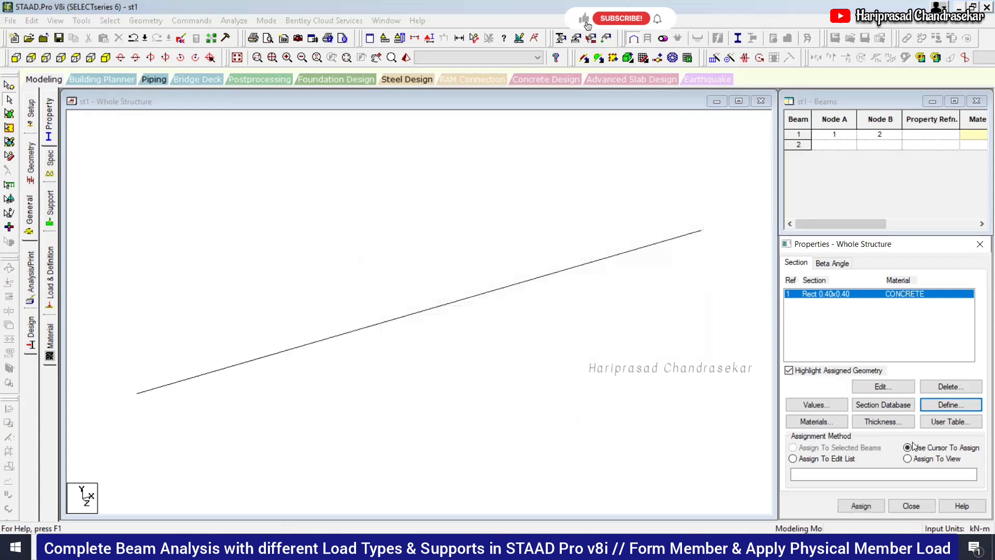
Assign the Rect 0.40x0.40 concrete section to the beam
left_click(609, 258)
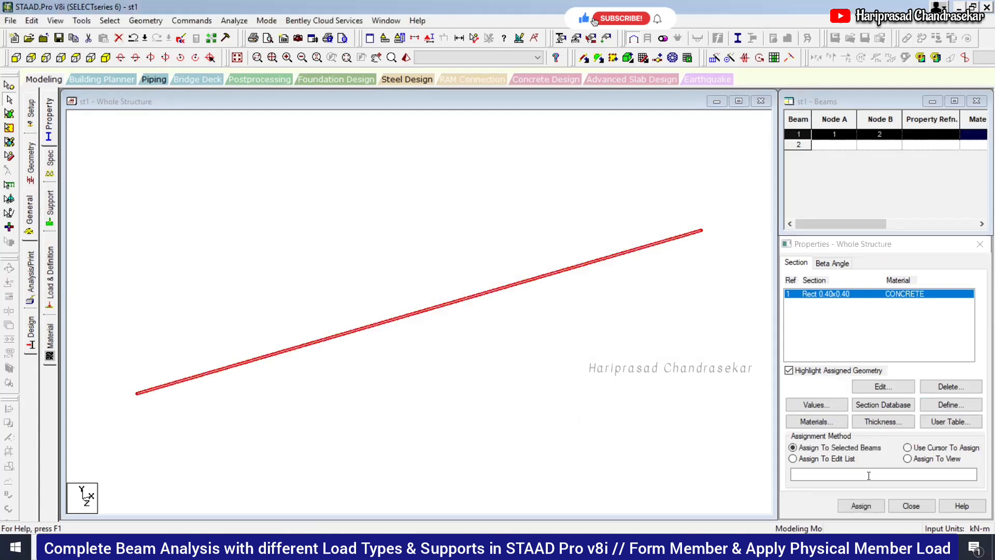
left_click(861, 506)
left_click(910, 412)
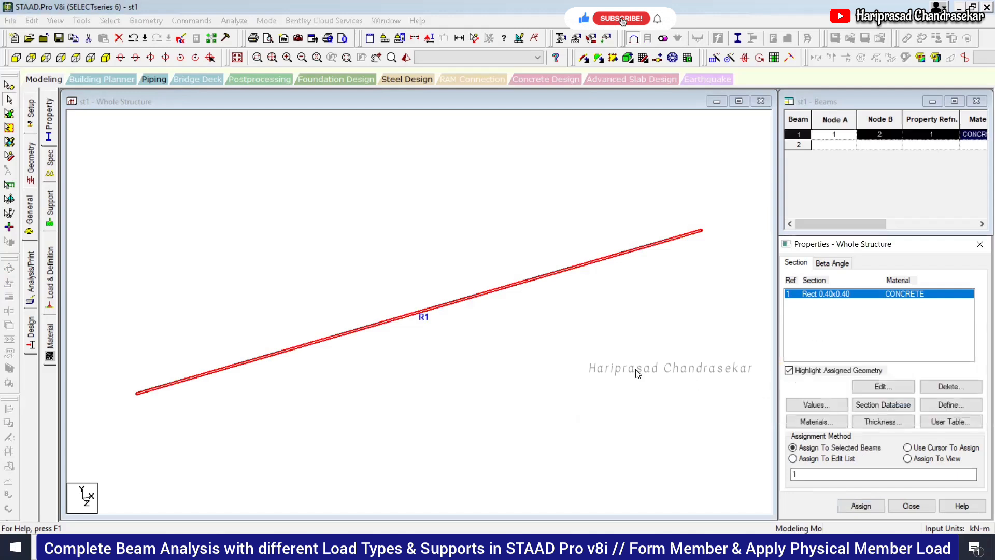
left_click(595, 355)
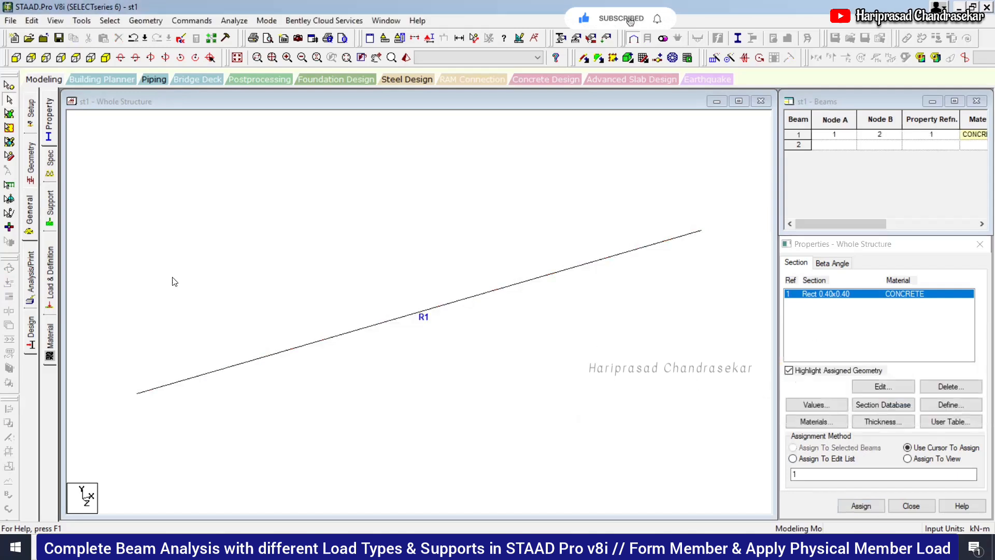
Create a fixed support definition for the structure
left_click(52, 208)
left_click(906, 411)
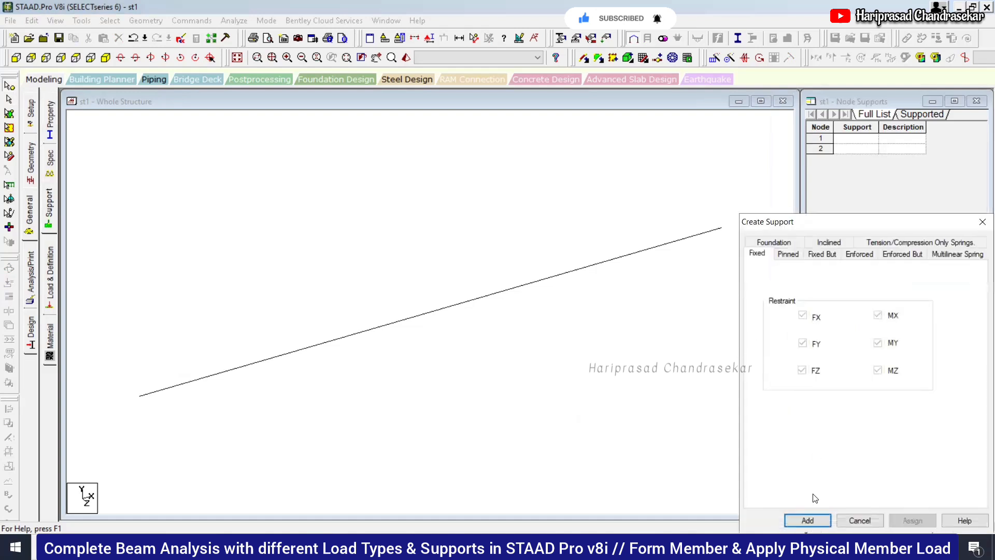
left_click(808, 520)
Assign the fixed support to the nodes at both ends of the beam
left_click(857, 331)
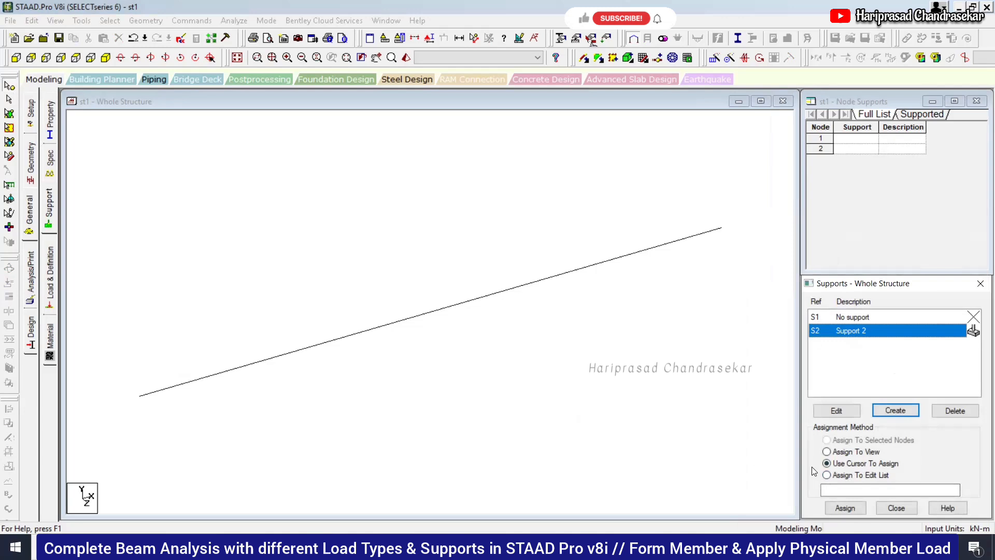
left_click_drag(164, 374, 96, 450)
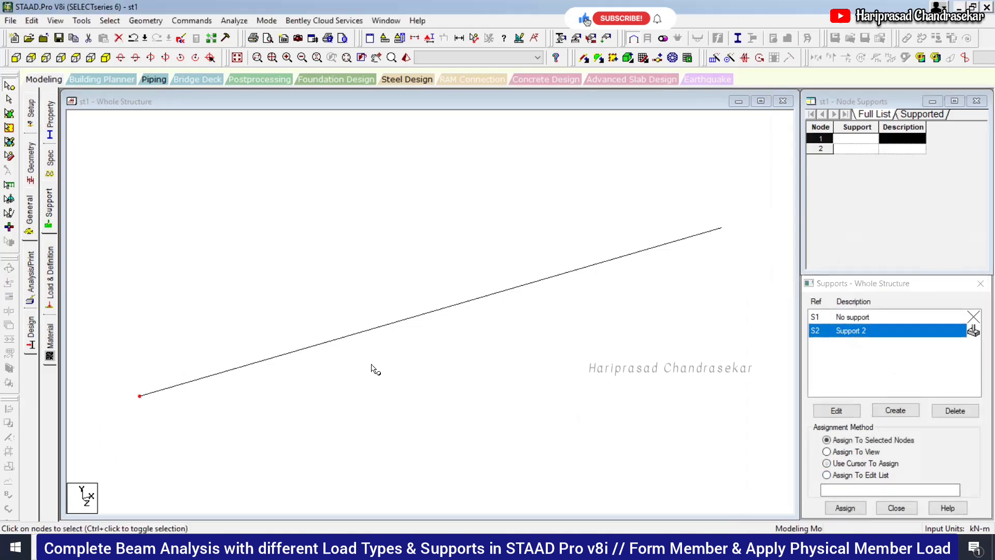
left_click_drag(744, 205, 706, 285)
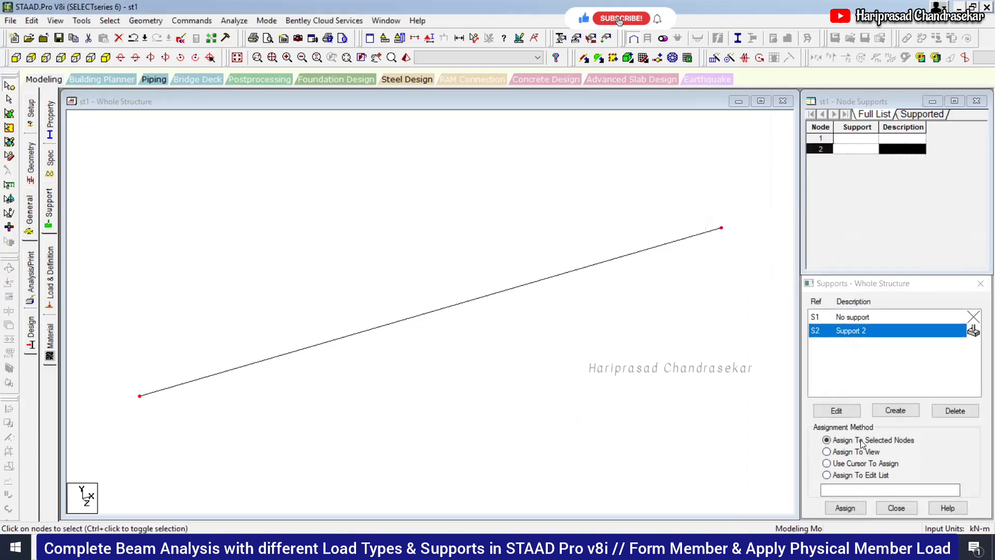
left_click(845, 508)
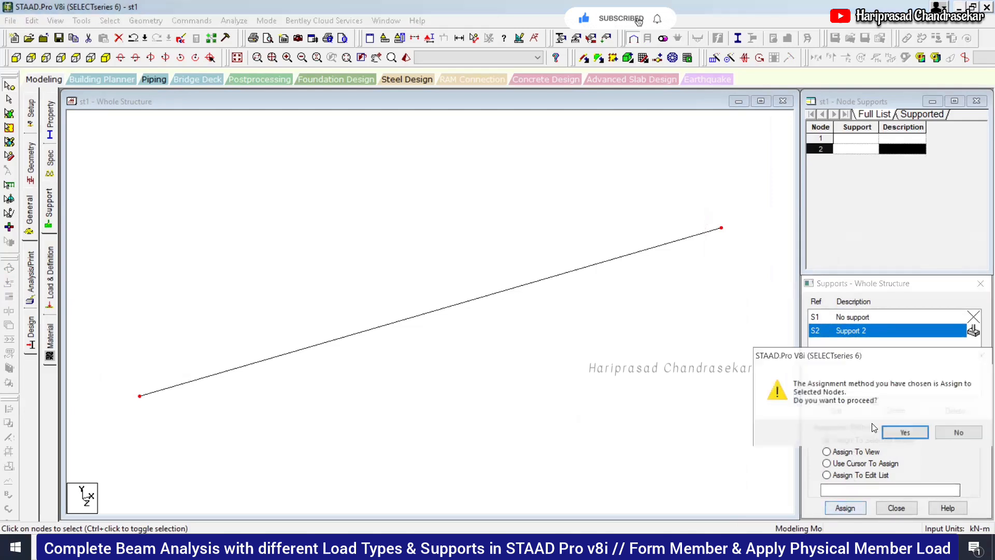
left_click(905, 432)
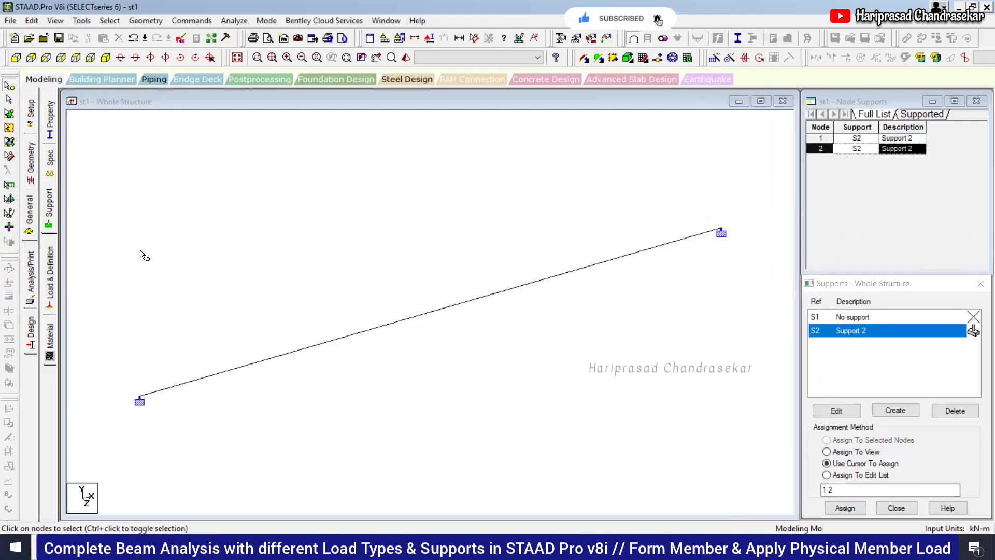
Add a primary load case of loading type Live titled LL
left_click(49, 275)
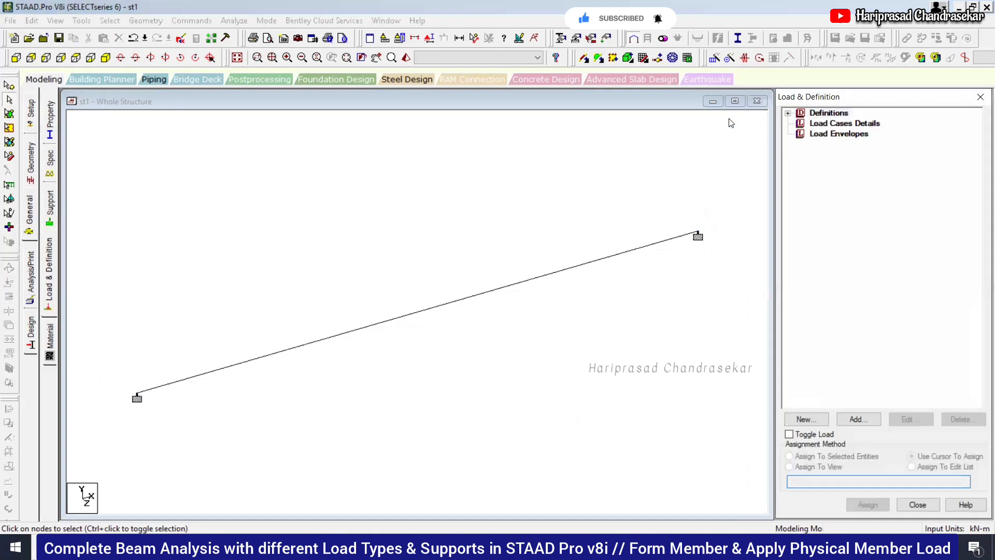
left_click(837, 126)
left_click(858, 419)
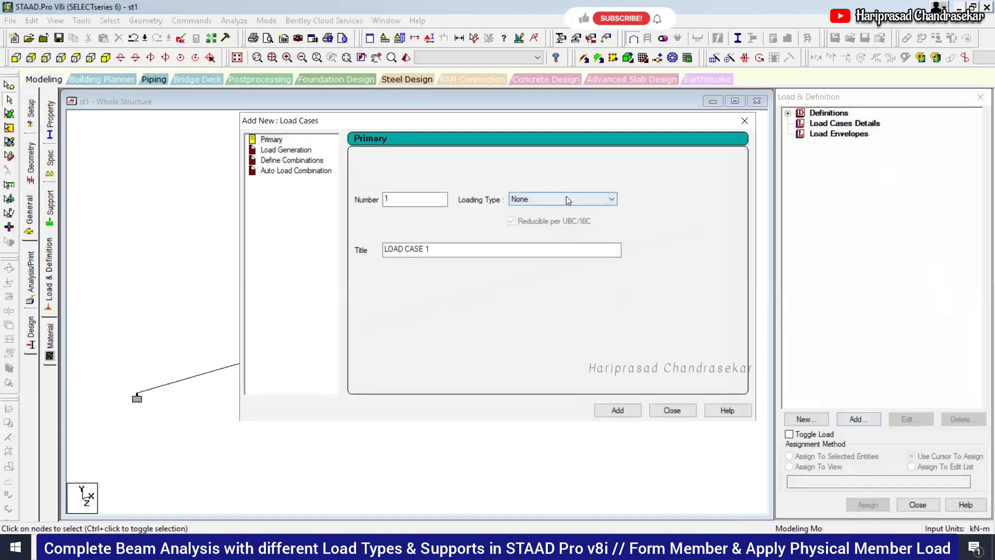
left_click(596, 199)
left_click(570, 226)
left_click_drag(433, 249, 259, 249)
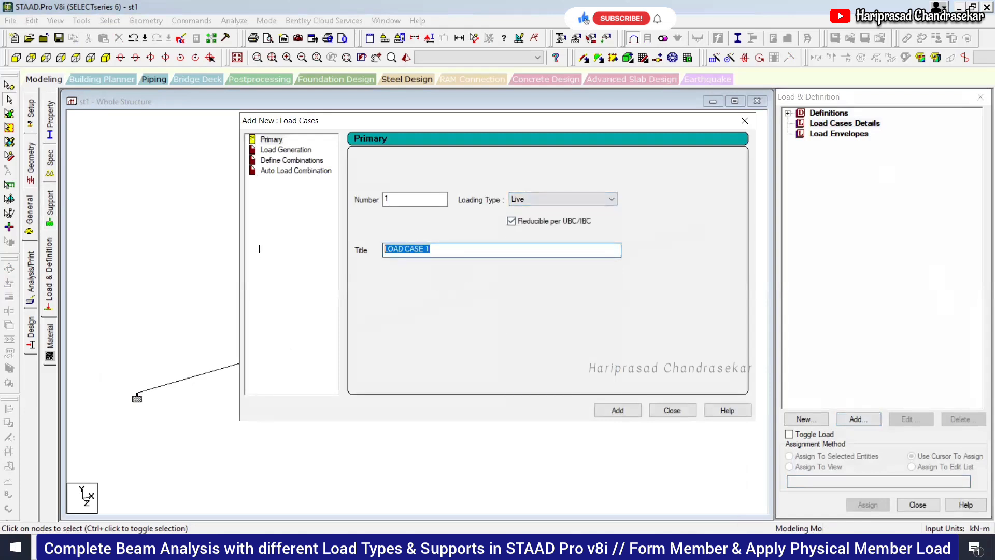
type("LL")
key("Return")
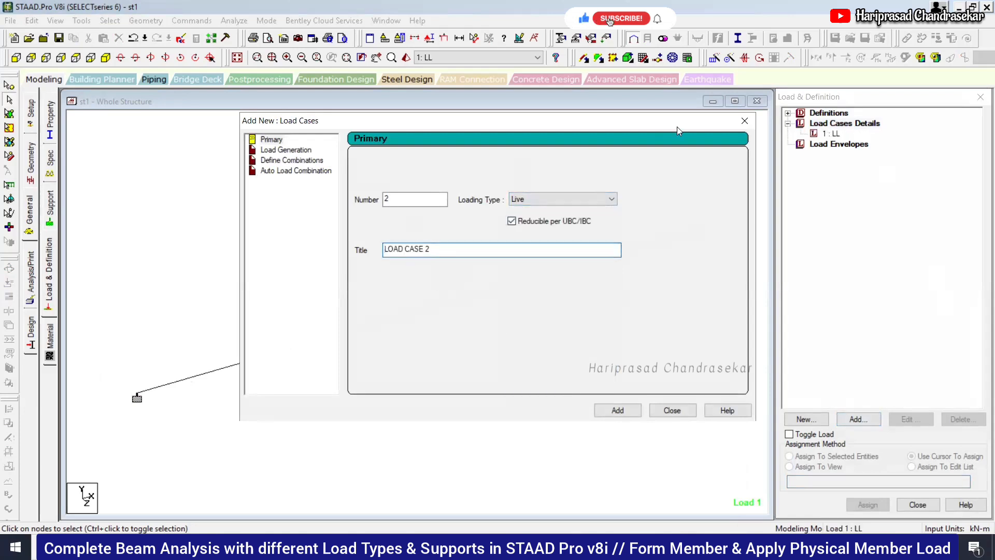
left_click(736, 126)
Add a concentrated member force of -2 kN in the GY direction to the LL load case
left_click(832, 133)
left_click(861, 419)
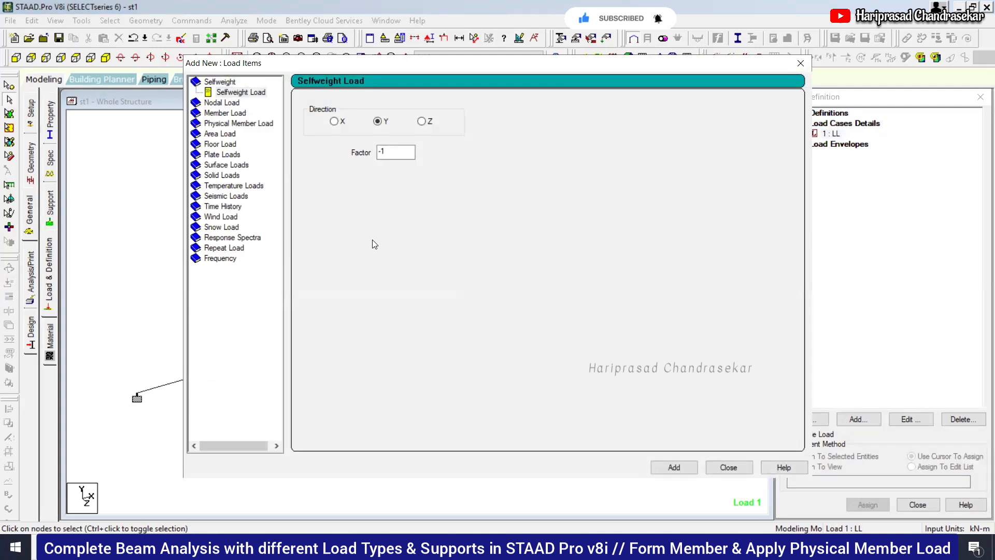
left_click(224, 102)
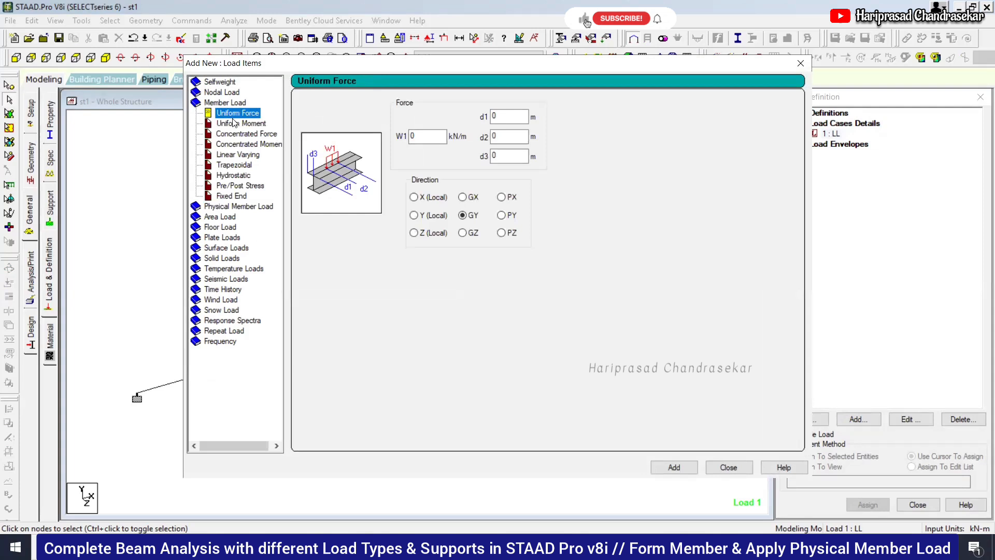
left_click(263, 135)
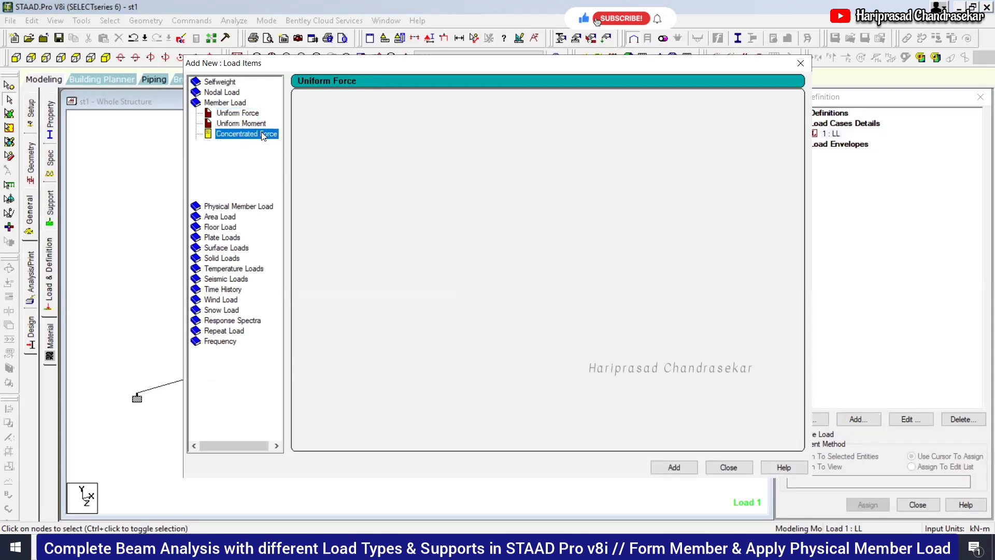
key("Tab")
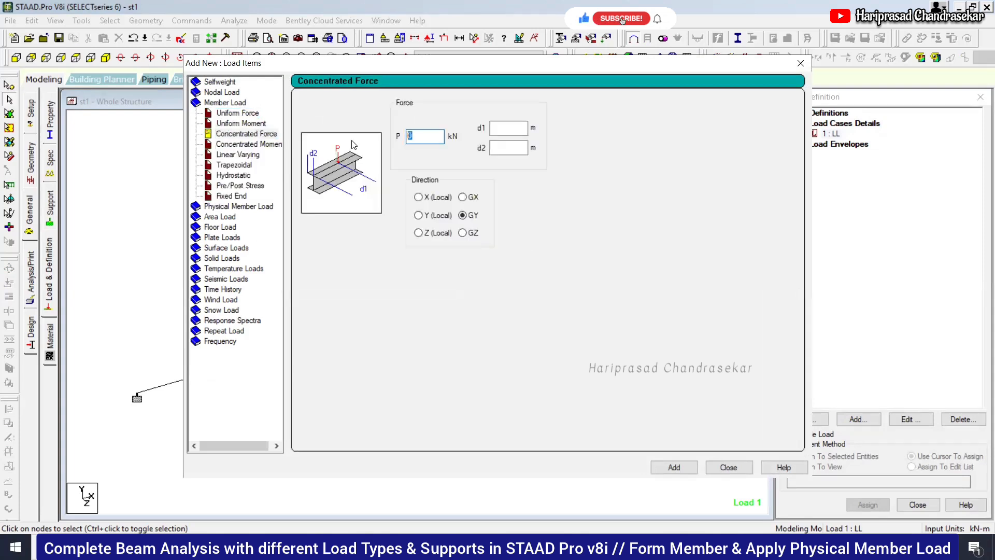
key("BackSpace")
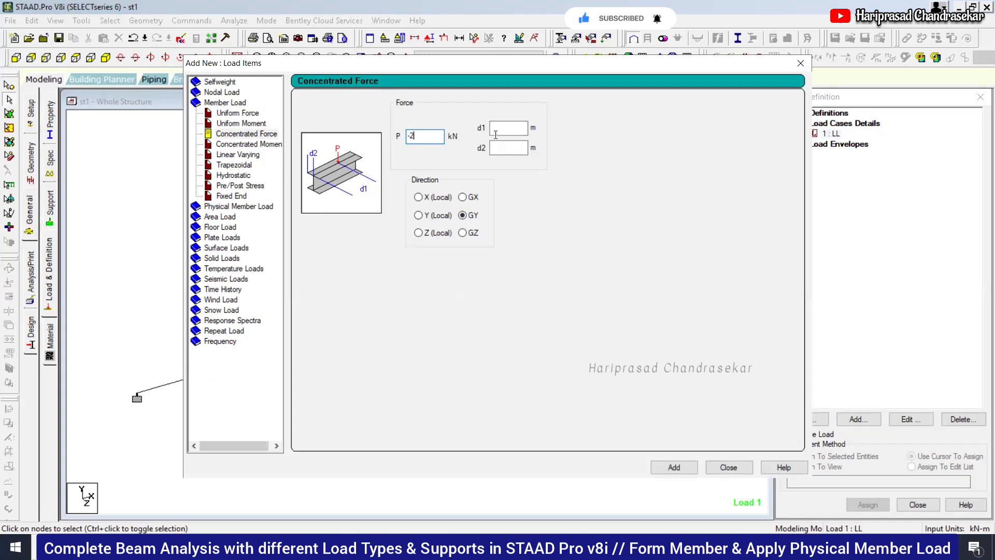
left_click(674, 467)
left_click(729, 467)
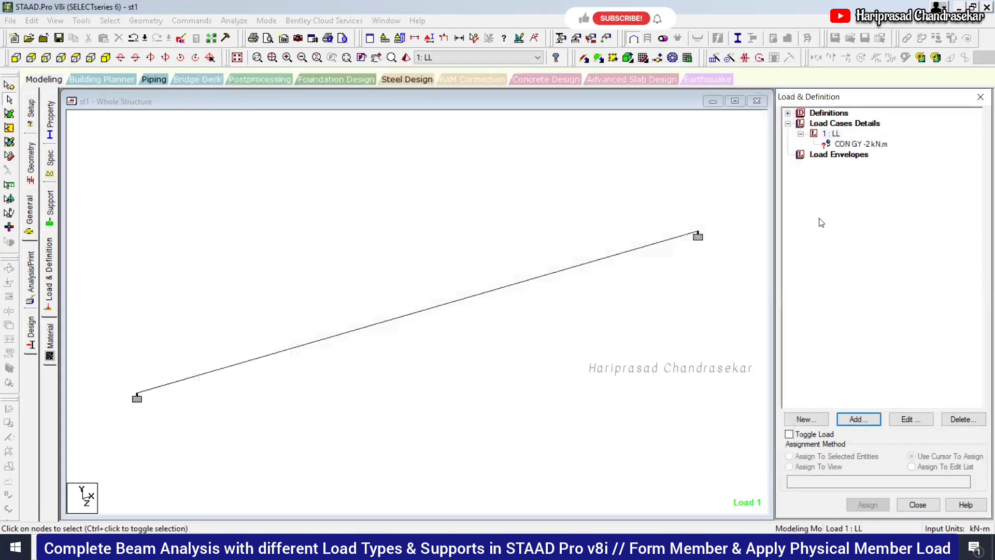
Assign the -2 kN concentrated force to the beam and show the structure in front view
left_click(861, 143)
left_click(680, 238)
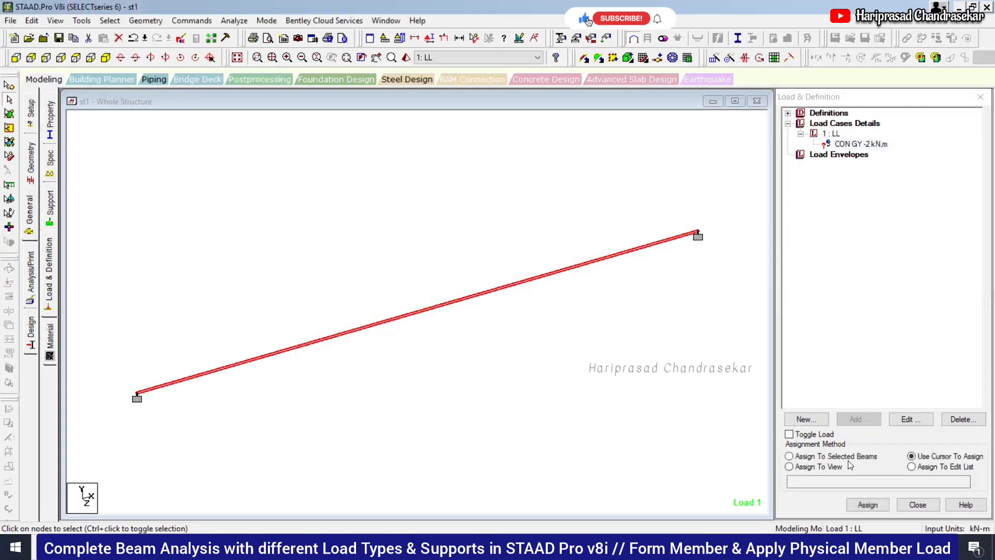
left_click(867, 505)
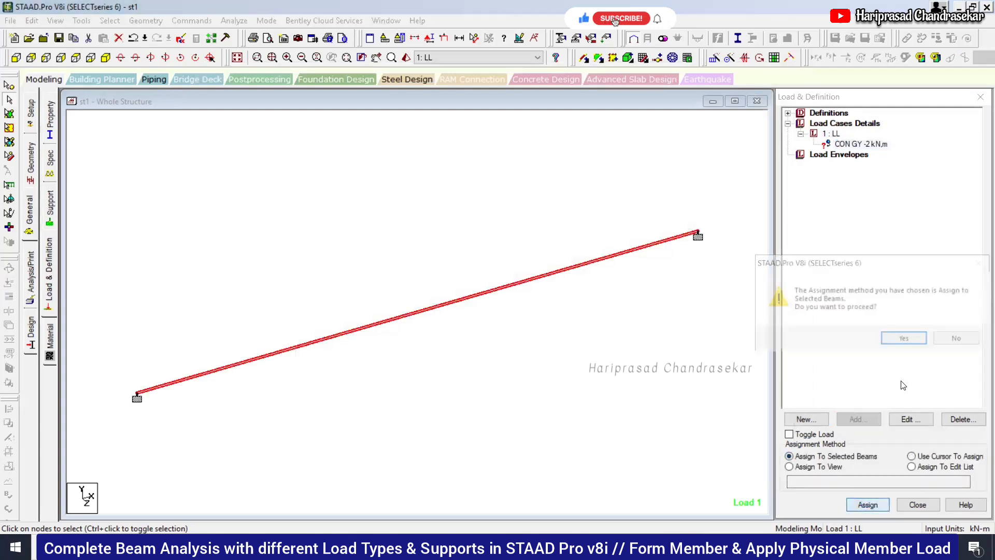
left_click(911, 342)
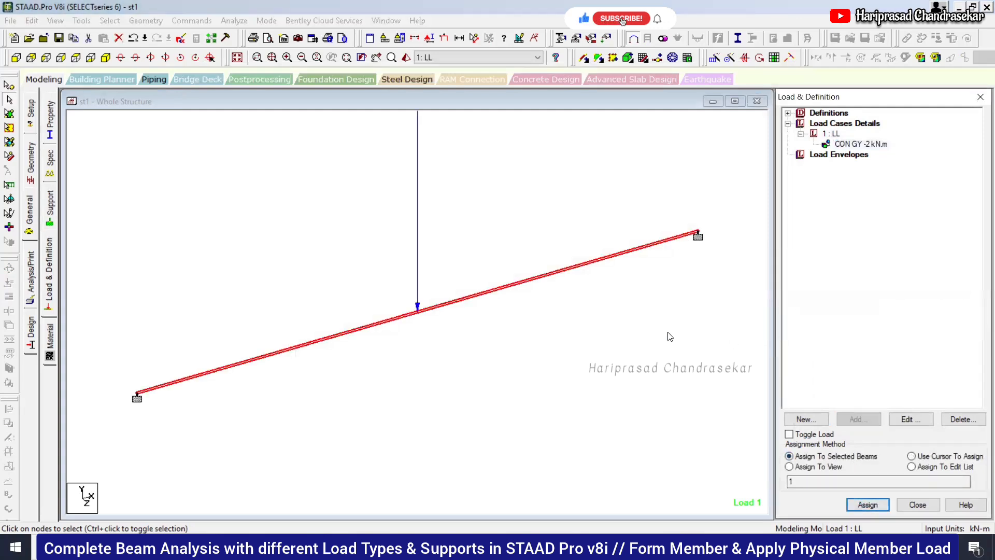
left_click(16, 57)
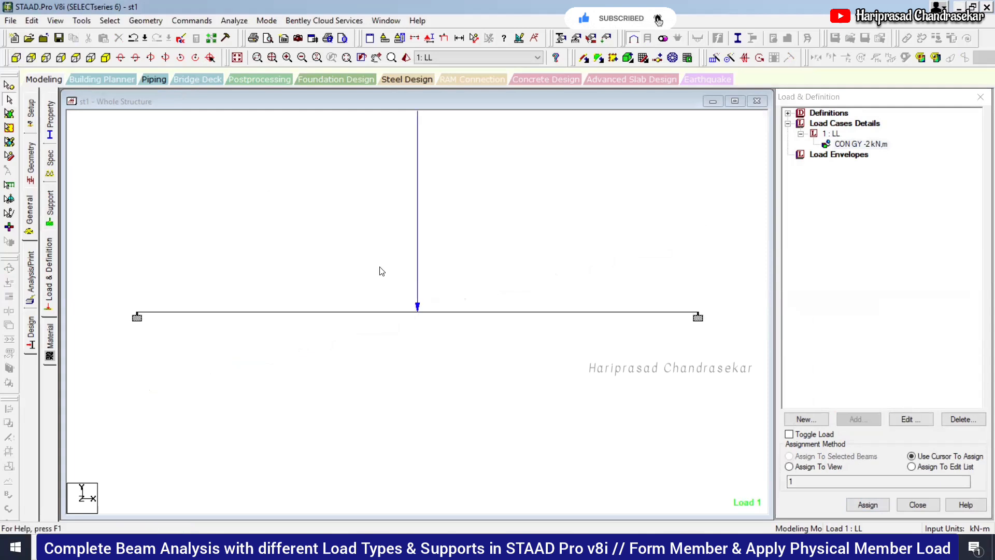
Add a Perform Analysis command with the print option All
left_click(32, 272)
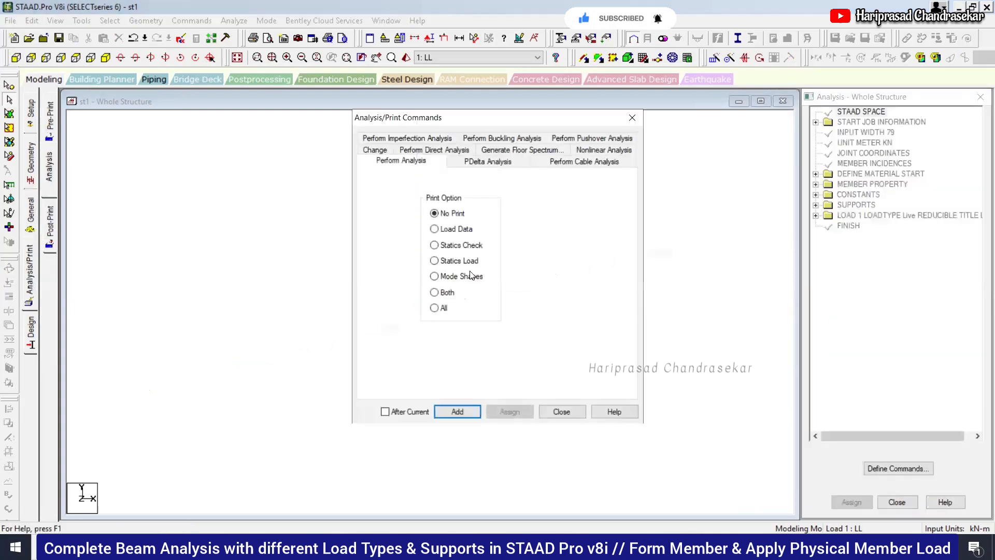
left_click(457, 412)
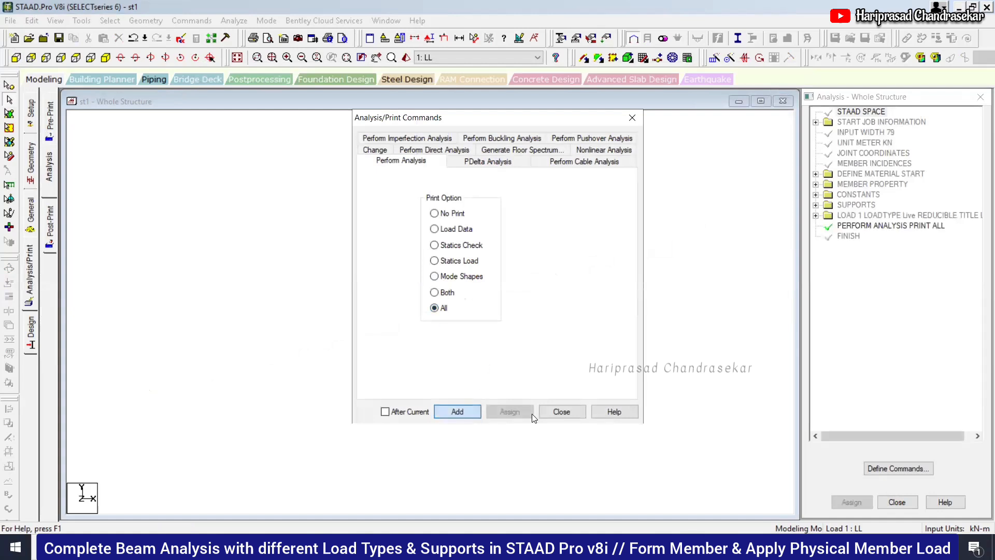
left_click(561, 411)
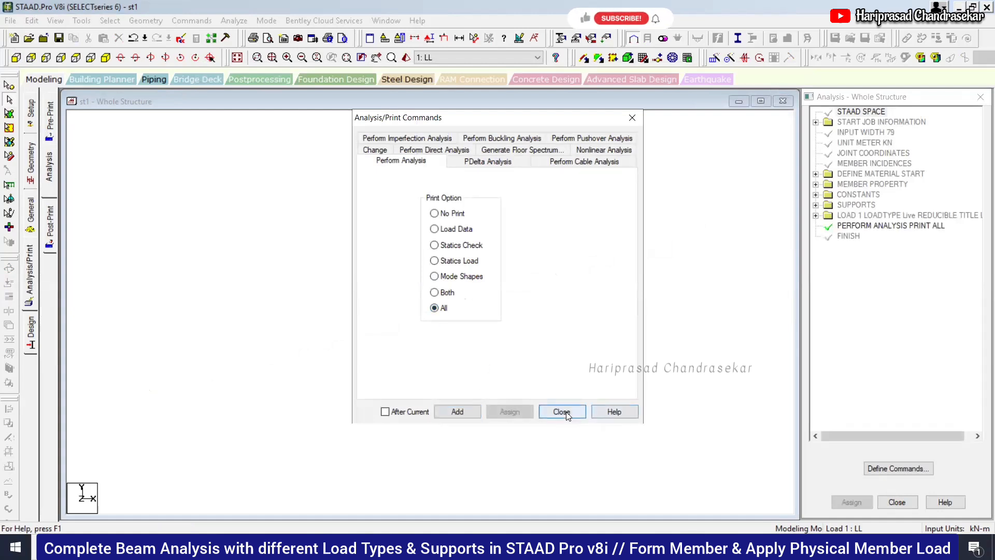
Run the analysis, saving the modified structure
left_click(232, 20)
left_click(249, 36)
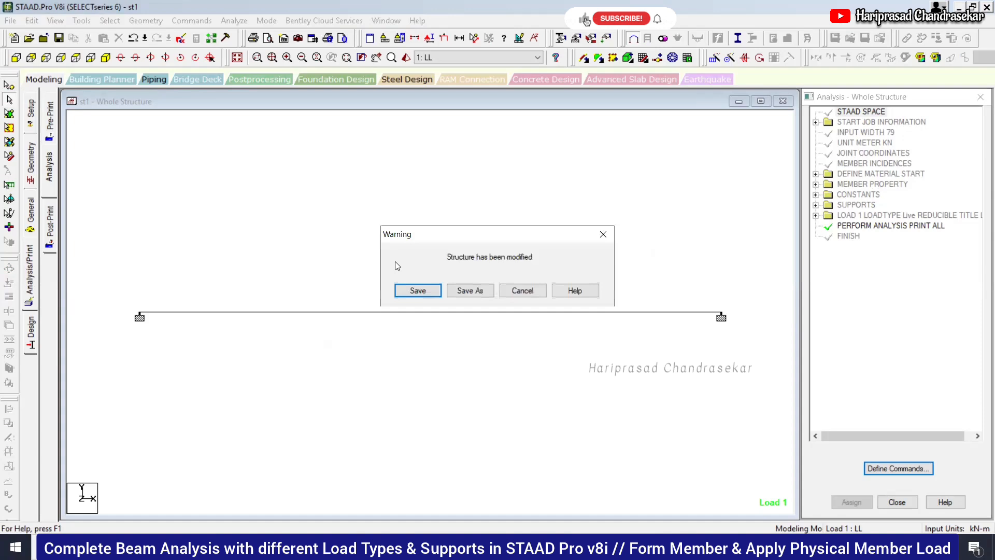
left_click(406, 288)
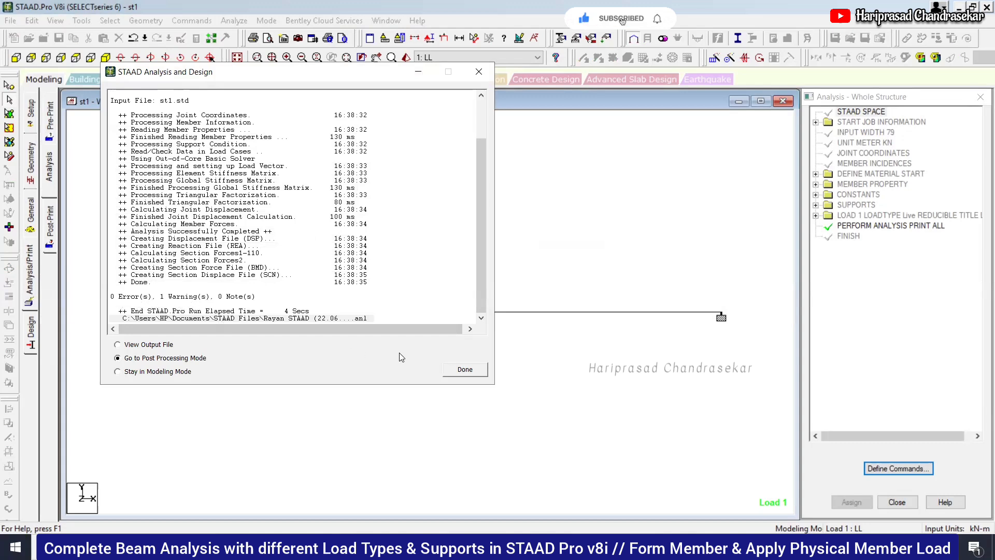
Open the analysis output file, inspect its warning entry and the results list, and close it
left_click(155, 346)
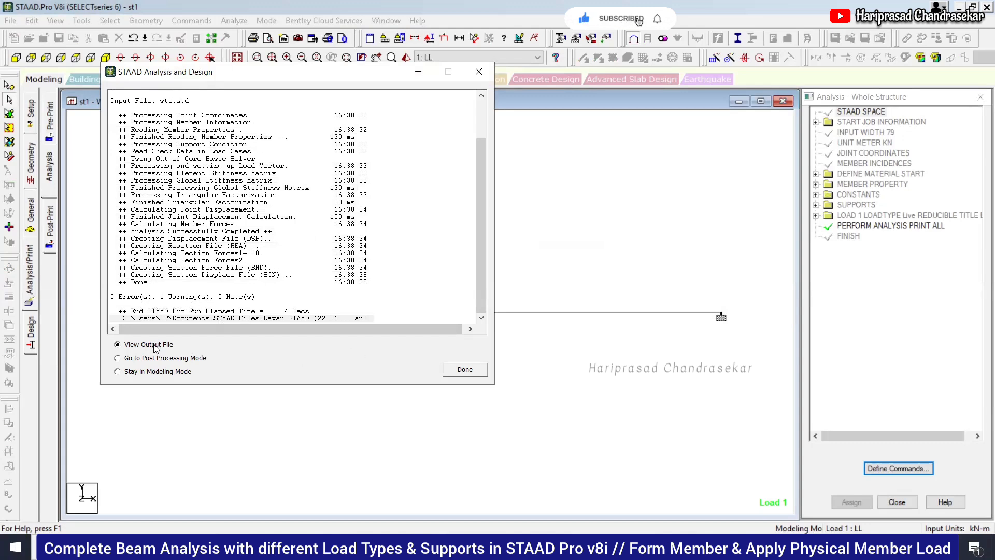
left_click(458, 369)
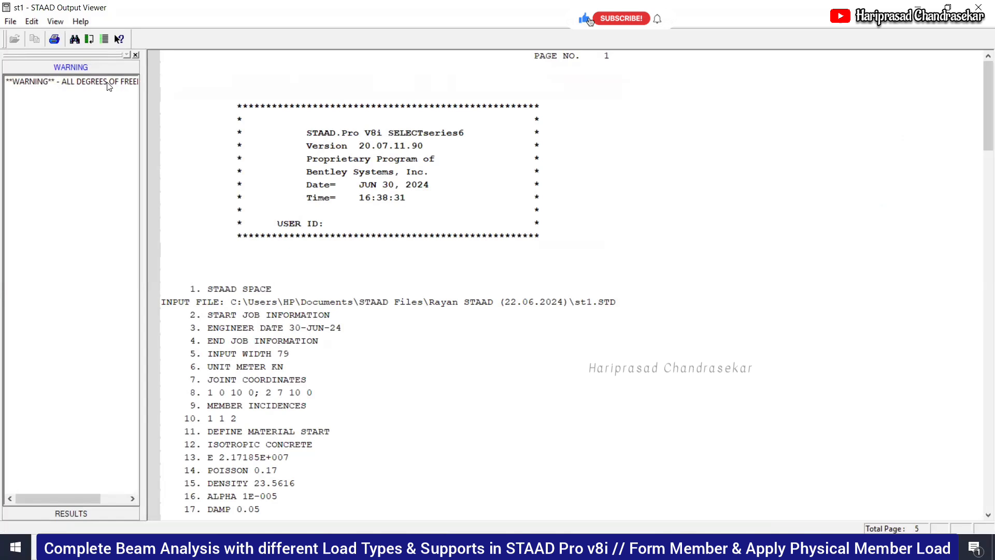
left_click(109, 83)
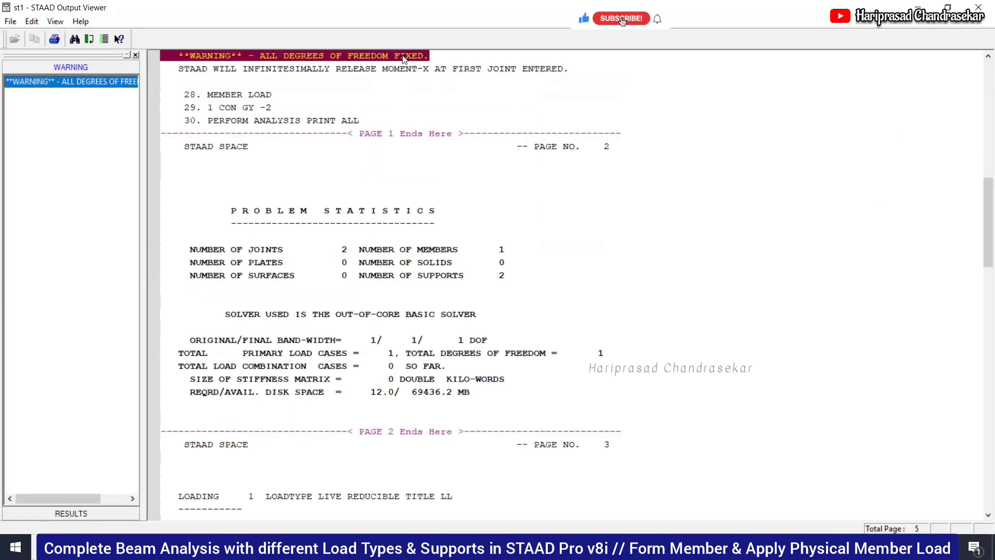
left_click(107, 516)
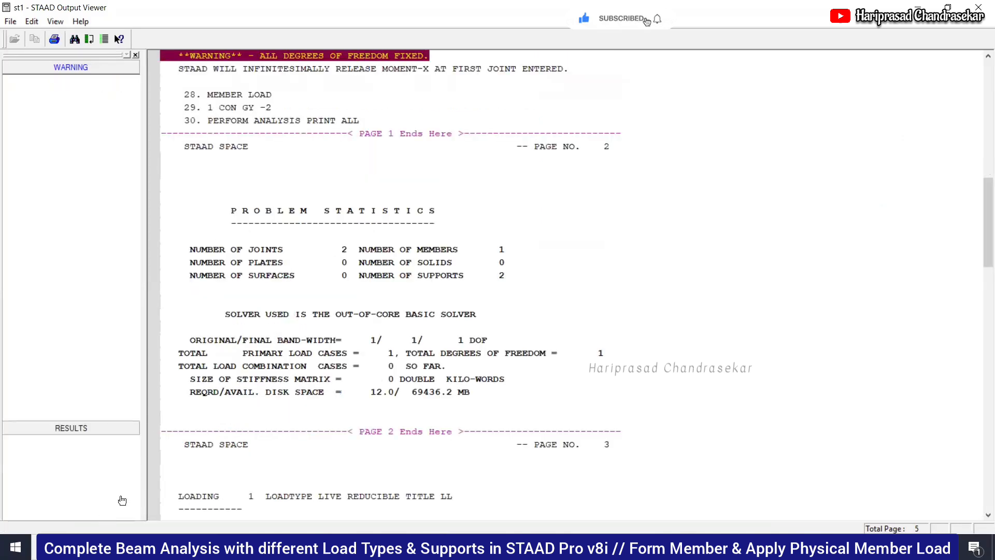
left_click(980, 5)
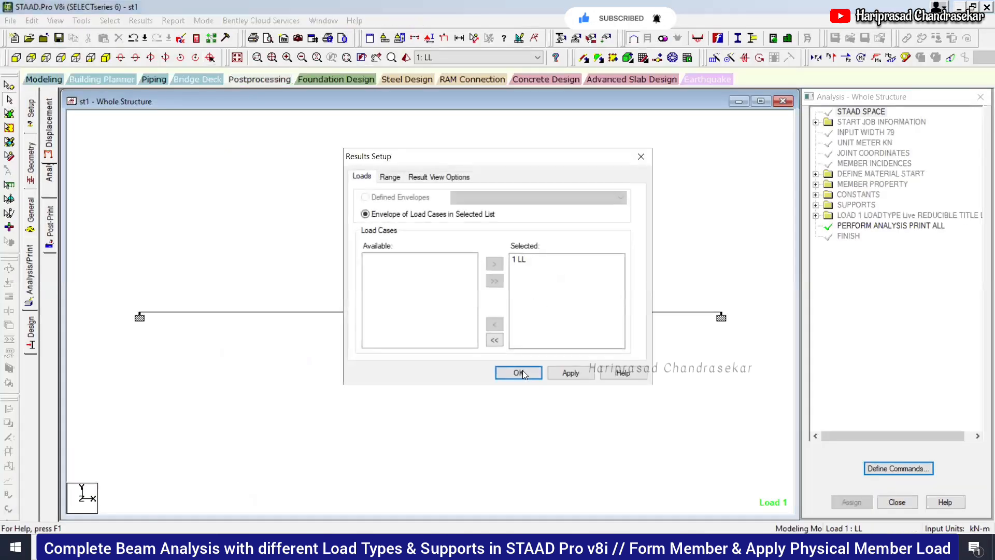
Load the LL case results in post-processing and review the support reactions and beam forces
left_click(522, 373)
left_click(50, 168)
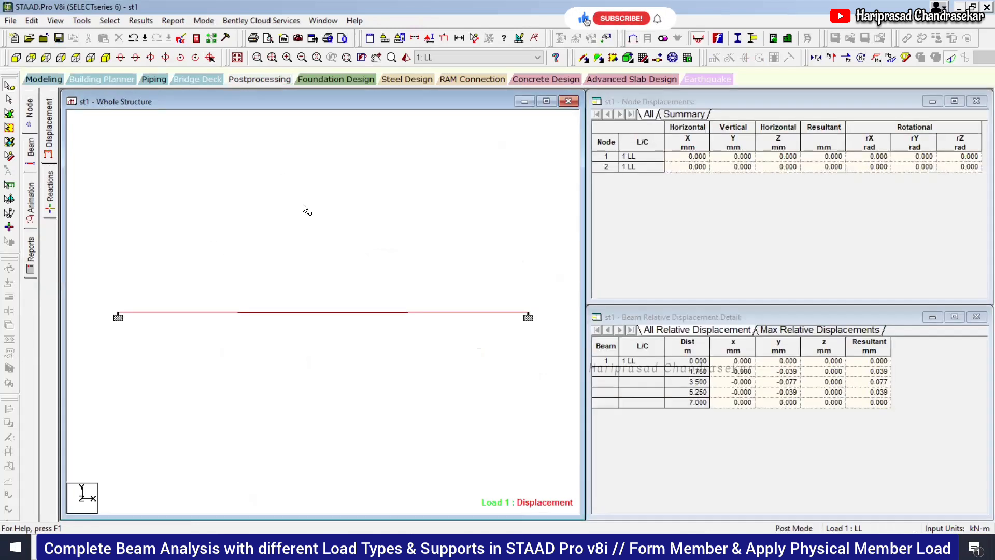
left_click(51, 188)
left_click(29, 156)
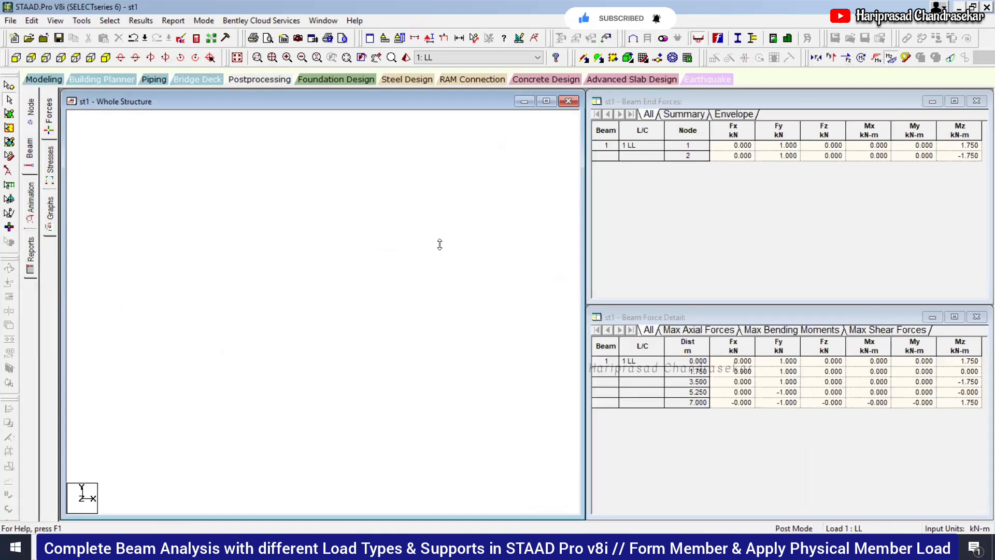
View the beam's Shear Y diagram in place of the moment diagram, then its bending, shear and axial force graphs
left_click(890, 57)
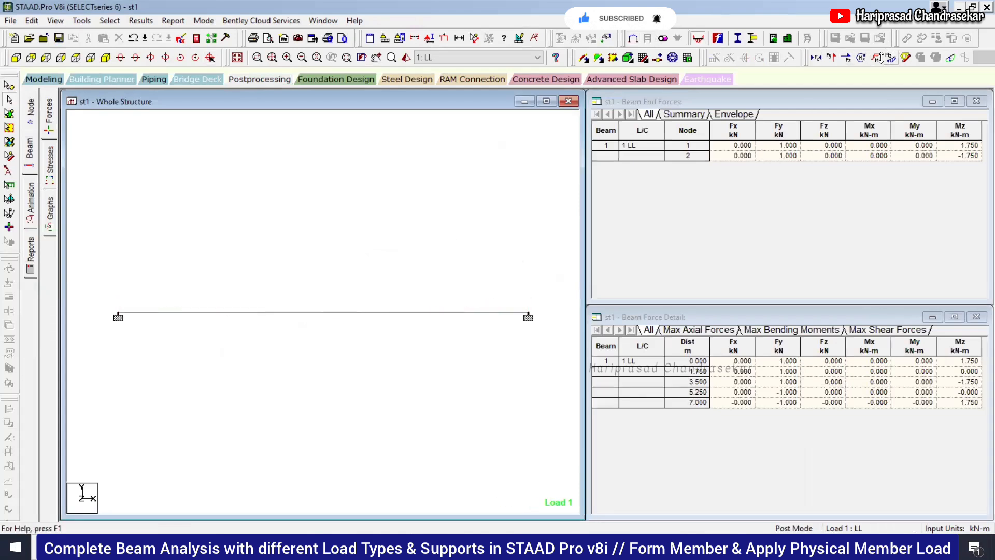
left_click(832, 58)
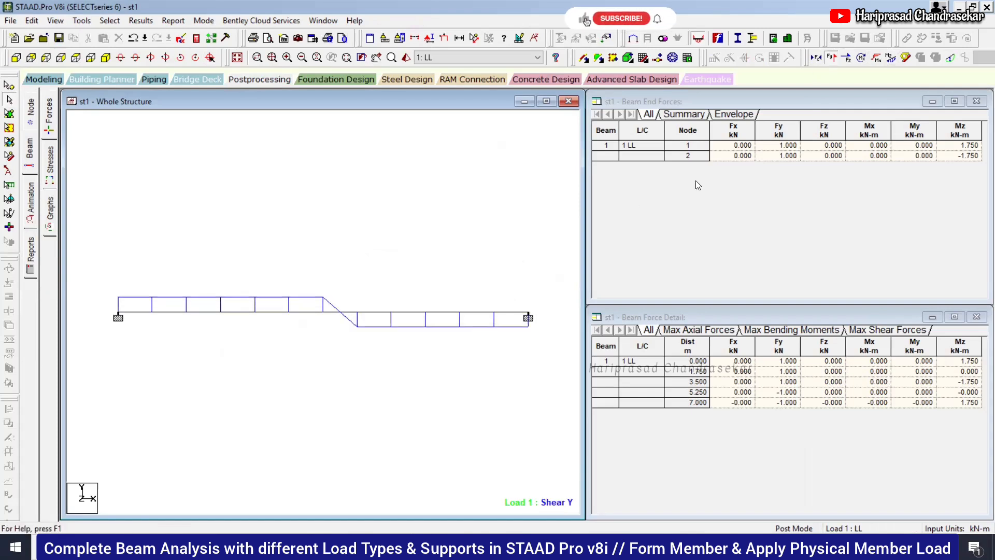
left_click(833, 58)
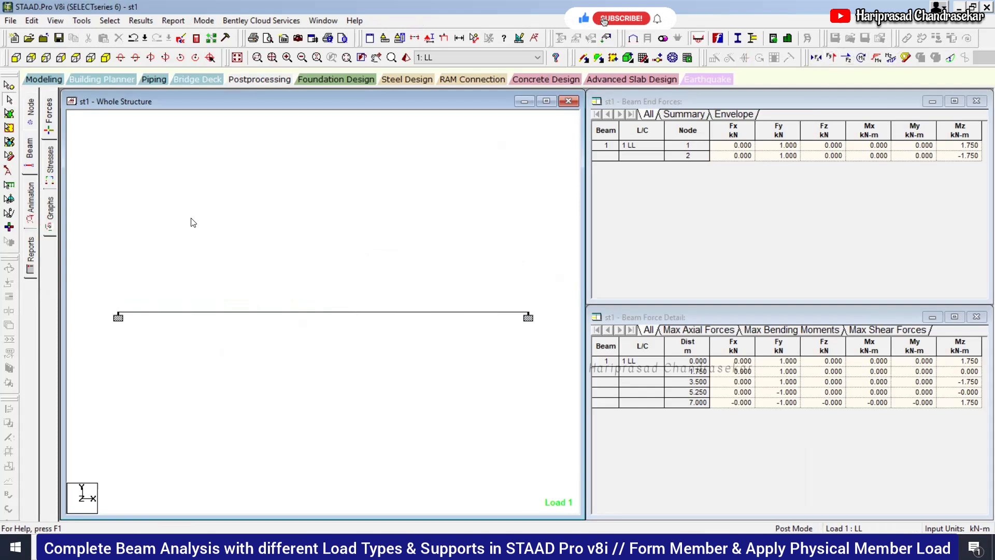
left_click(49, 213)
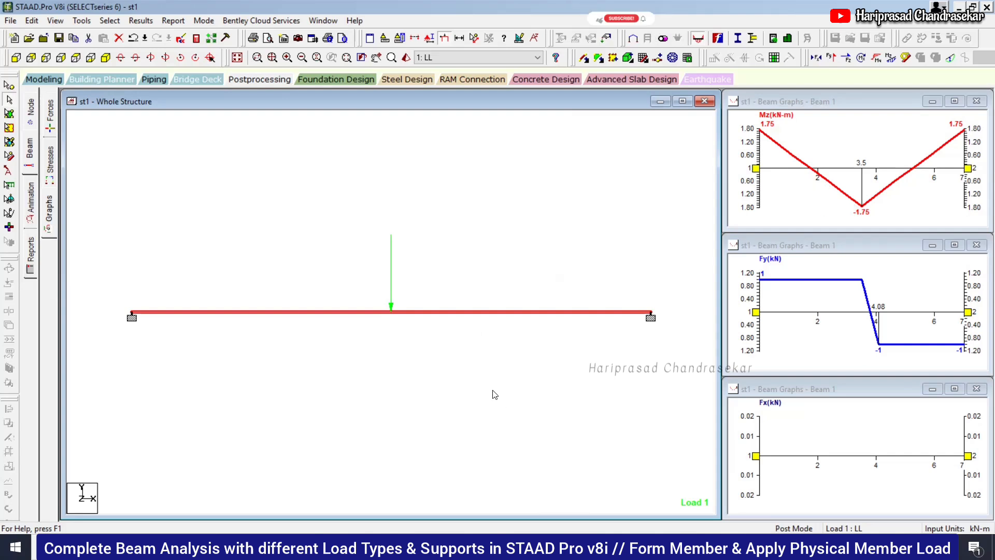
left_click(473, 382)
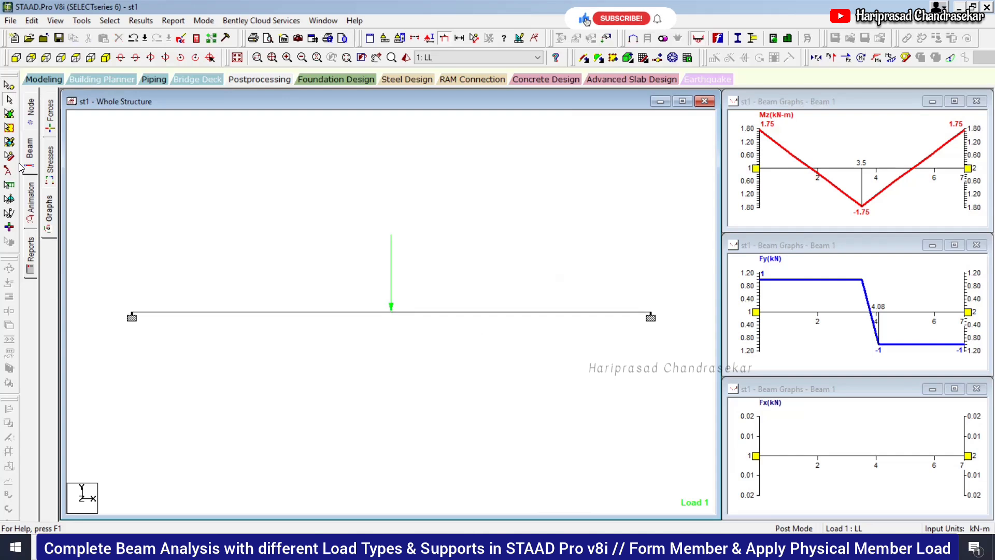
Return to modeling and draw a 9 m beam from (0, 9) to (9, 9) on the grid, deleting the old result files
left_click(49, 79)
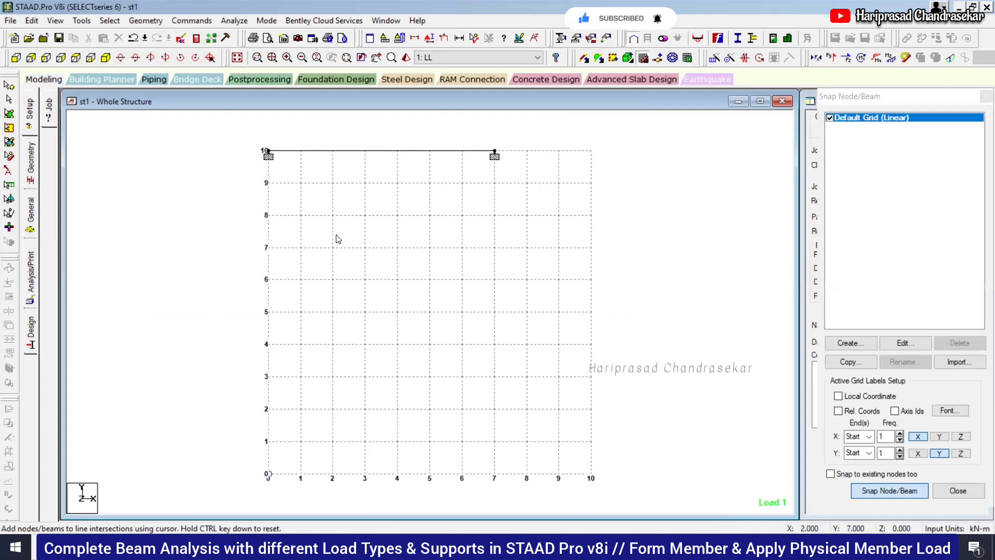
left_click(268, 183)
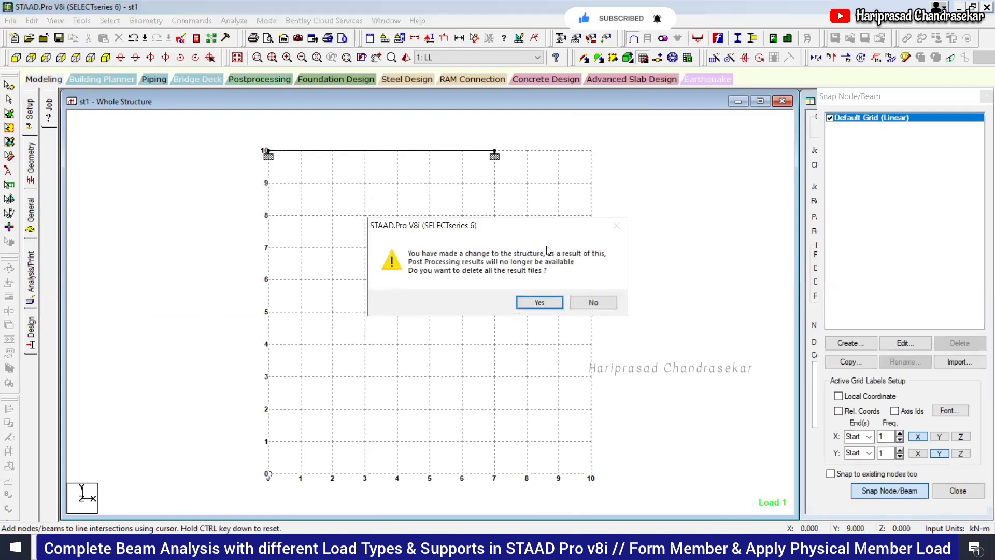
left_click(540, 300)
left_click(560, 184)
key("Escape")
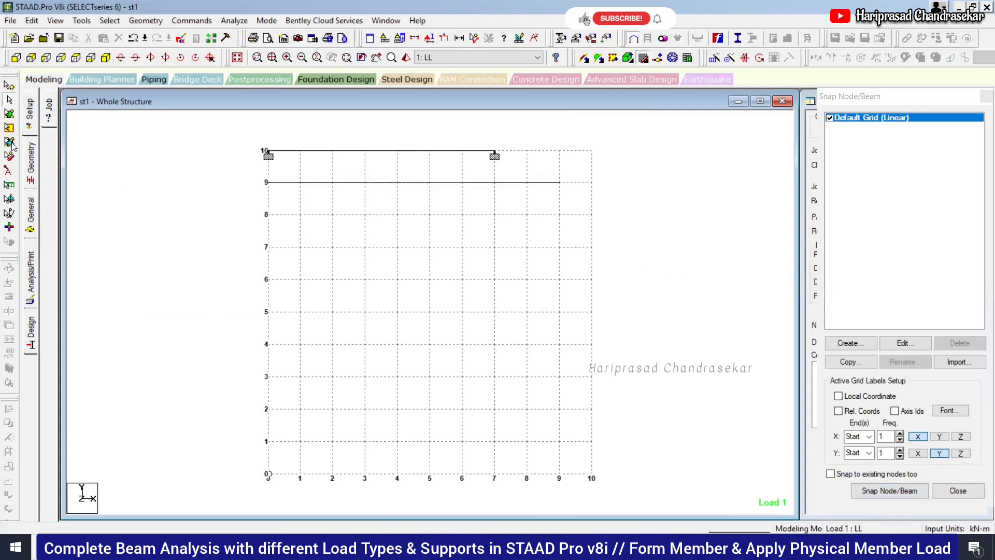
Assign the Rect 0.40x0.40 concrete section to the new 9 m beam
left_click(29, 212)
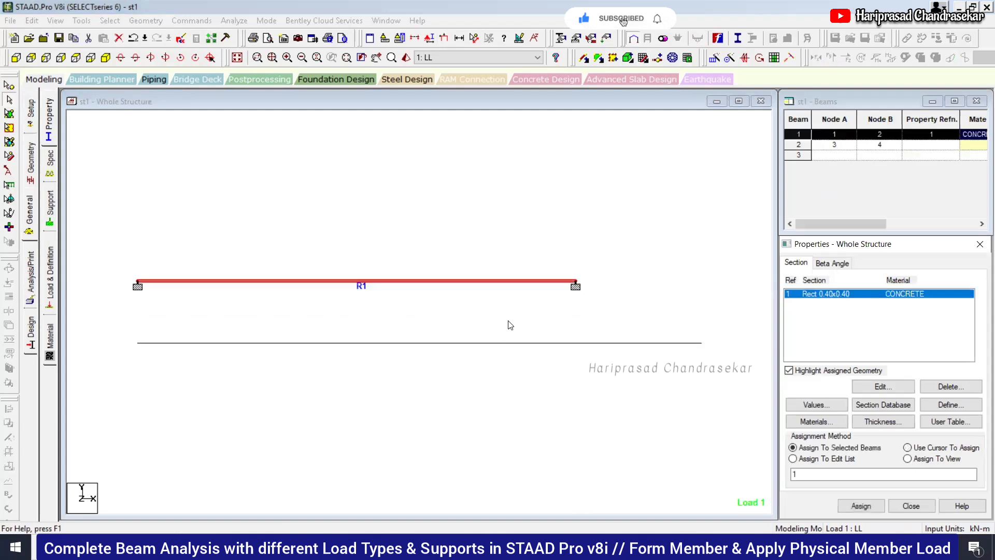
left_click(507, 343)
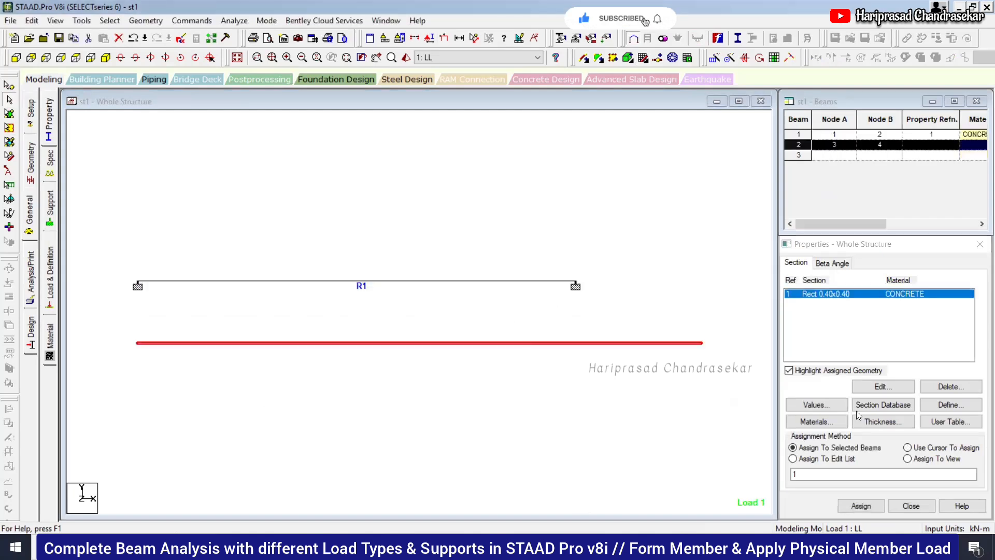
left_click(863, 504)
left_click(910, 413)
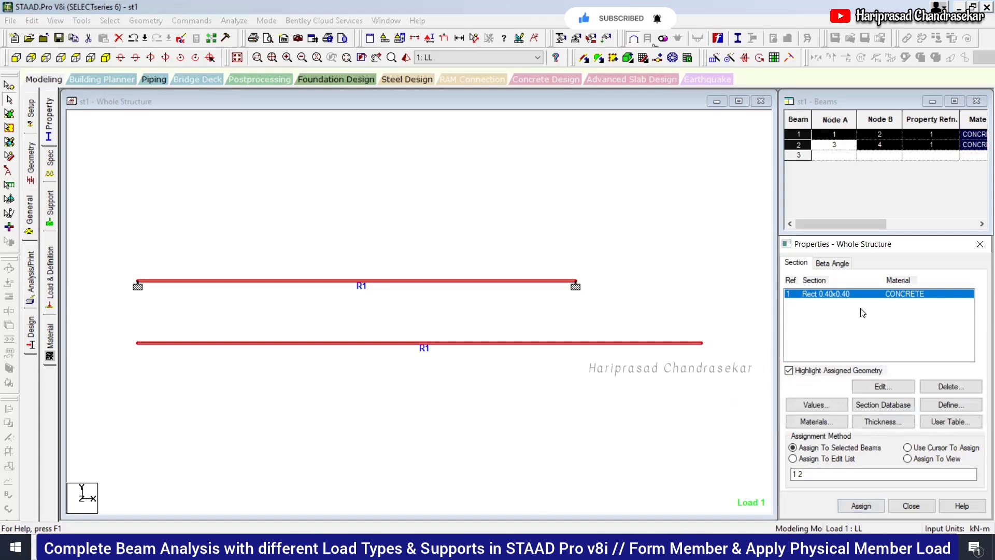
Assign the existing fixed support (Support 2) to both end nodes of the 9 m beam
left_click(50, 223)
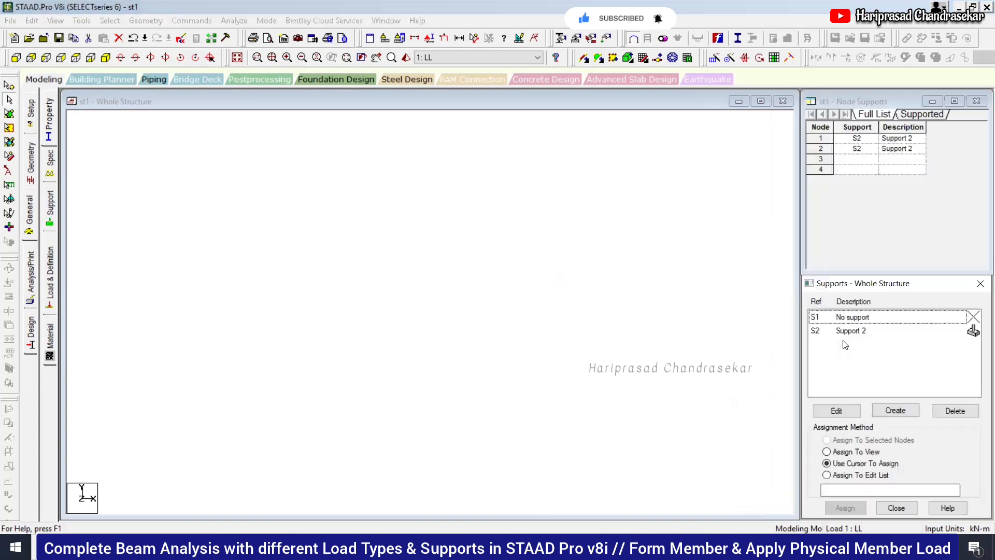
left_click(850, 331)
left_click_drag(136, 334, 172, 349)
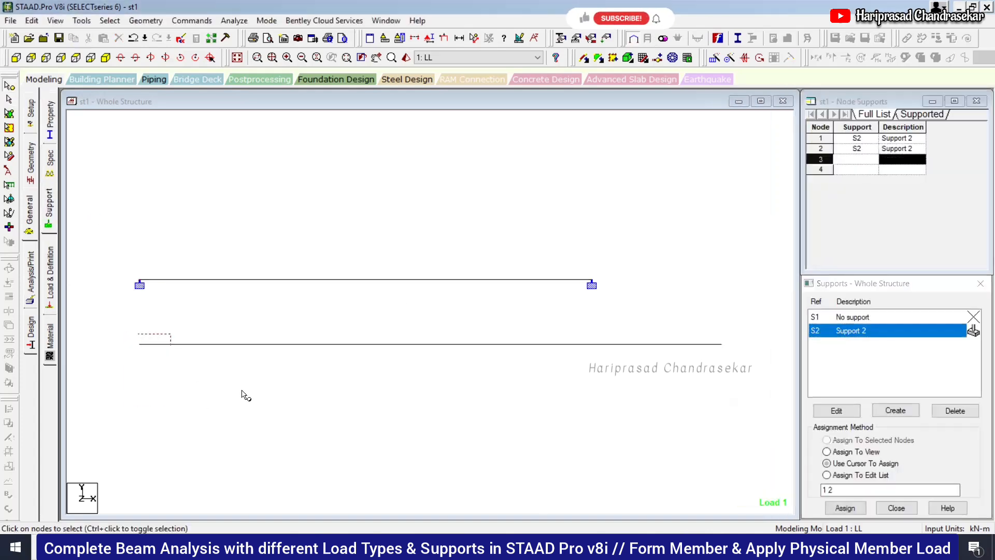
left_click_drag(718, 332, 753, 388)
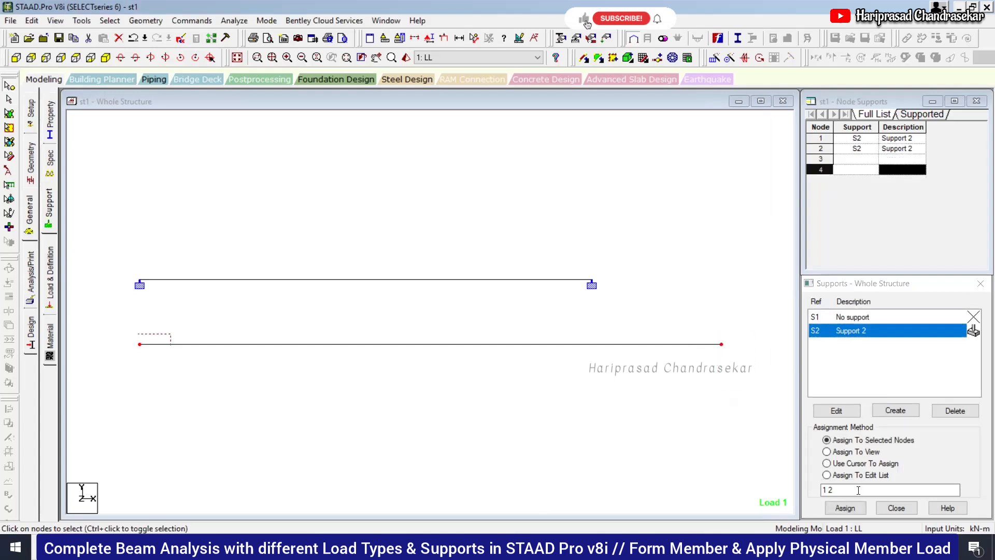
left_click(845, 509)
left_click(903, 434)
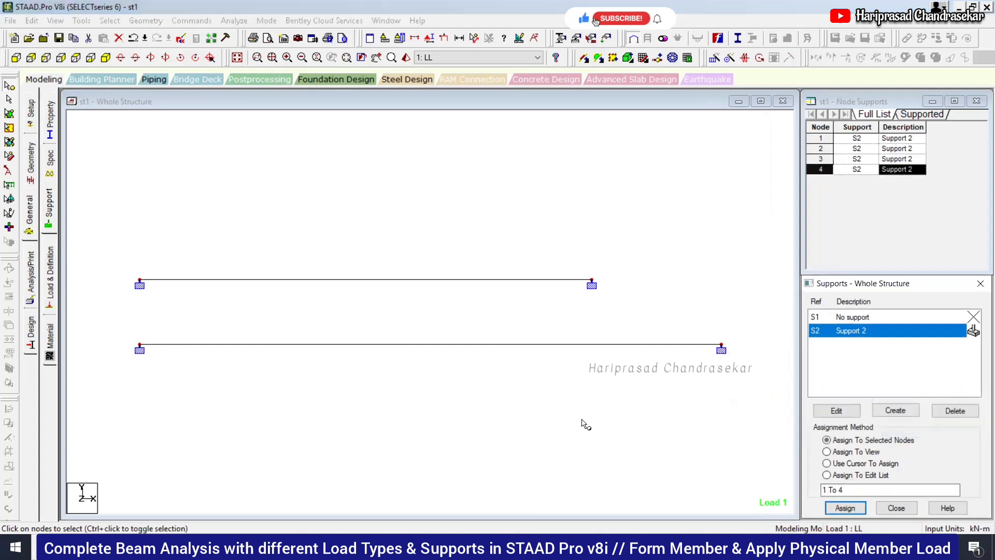
left_click(547, 427)
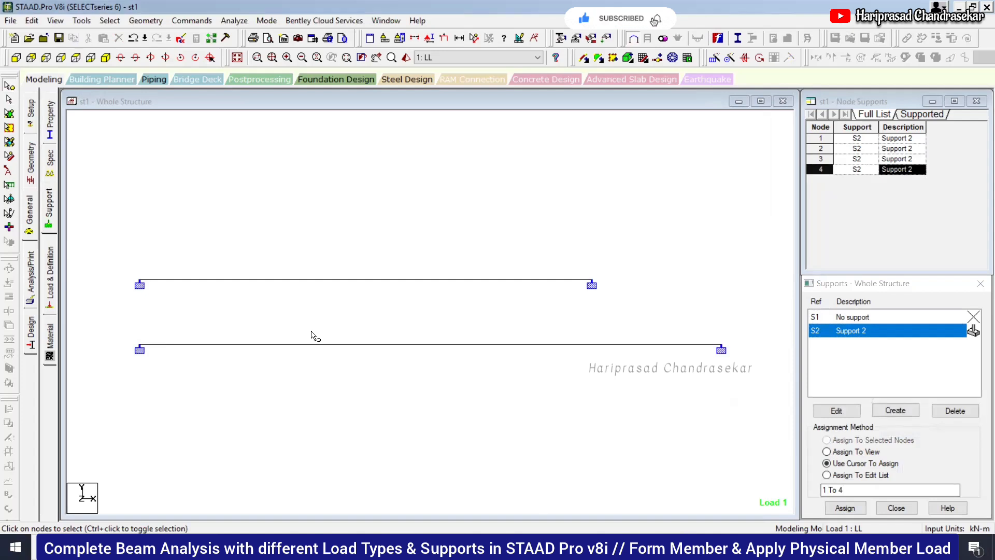
Add a concentrated member force of -3 kN in GY with d1 of 3.75 m to the LL load case
left_click(49, 275)
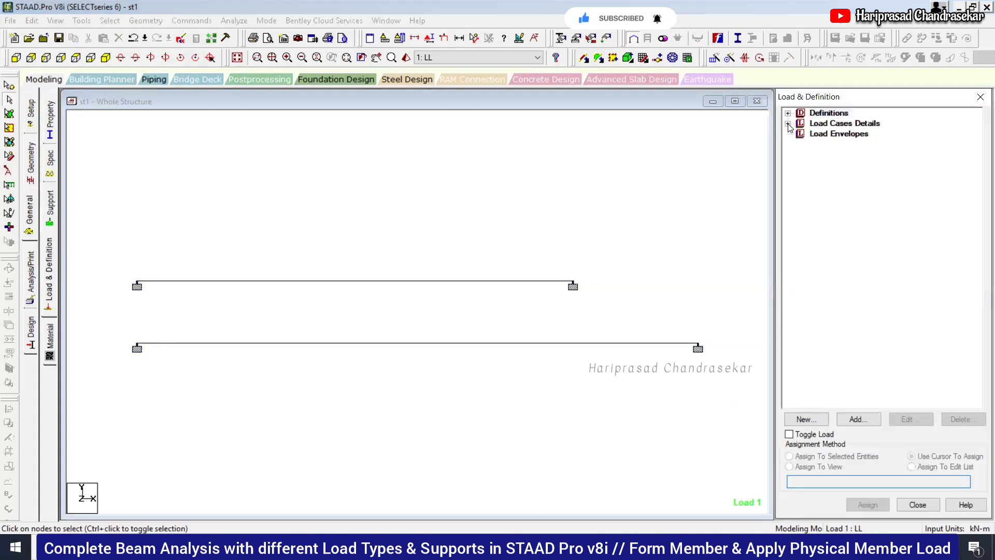
left_click(788, 124)
left_click(801, 134)
left_click(832, 134)
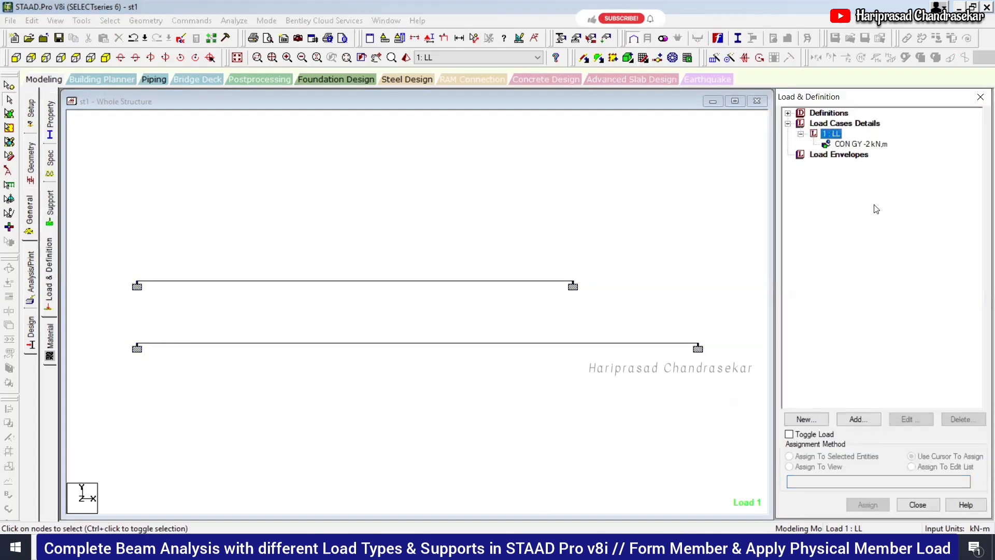
left_click(858, 418)
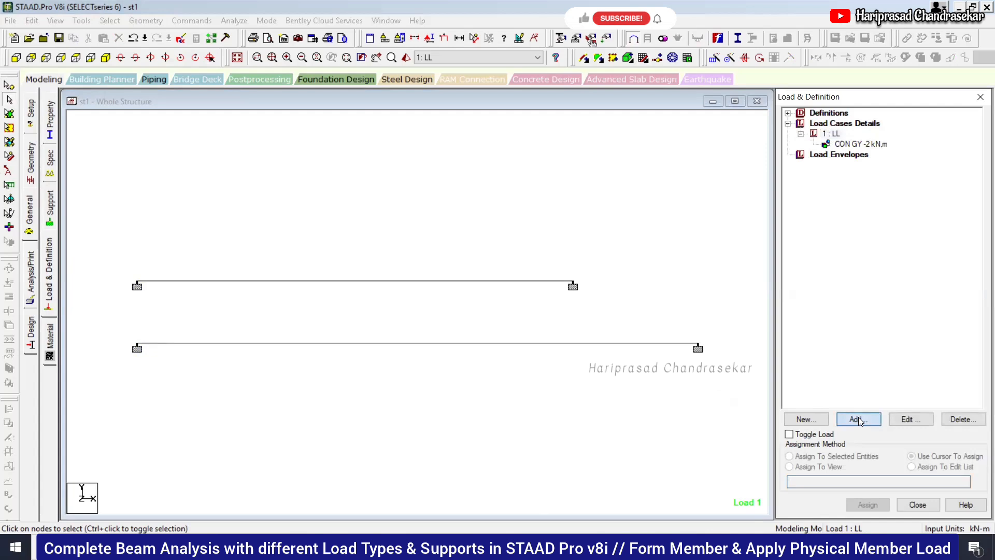
left_click(859, 418)
left_click(224, 113)
left_click(240, 124)
left_click(243, 134)
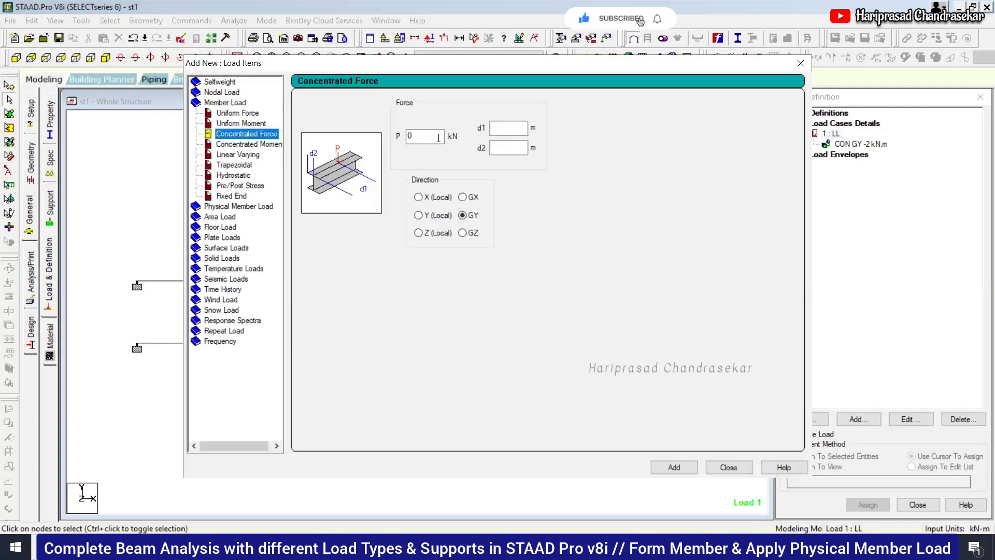
key("Tab")
key("shift+Home")
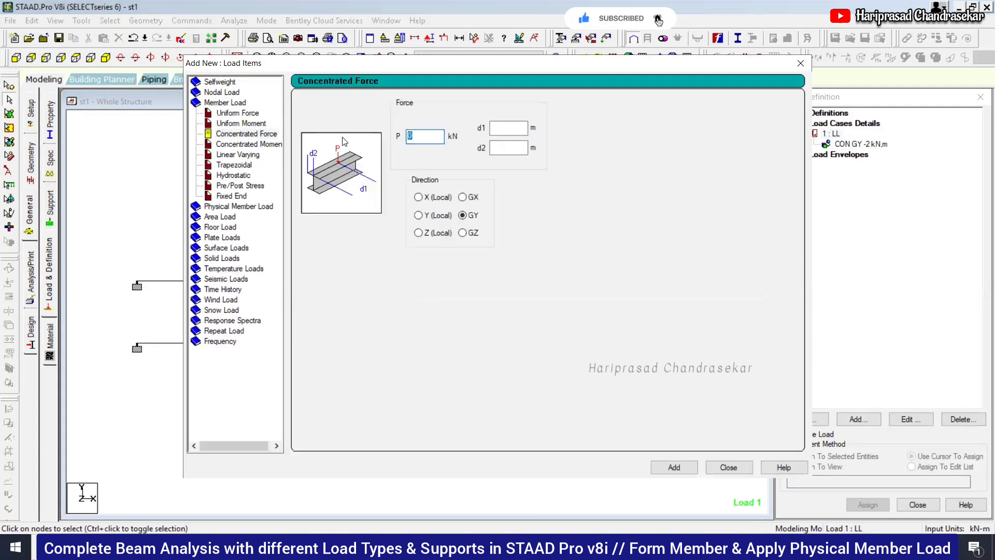
type("-3")
left_click(512, 128)
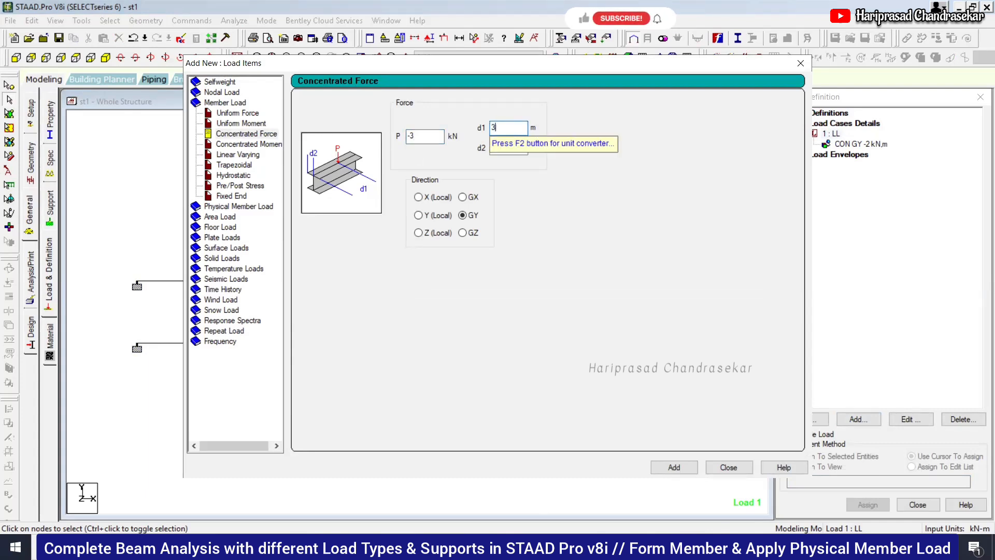
type("3.75")
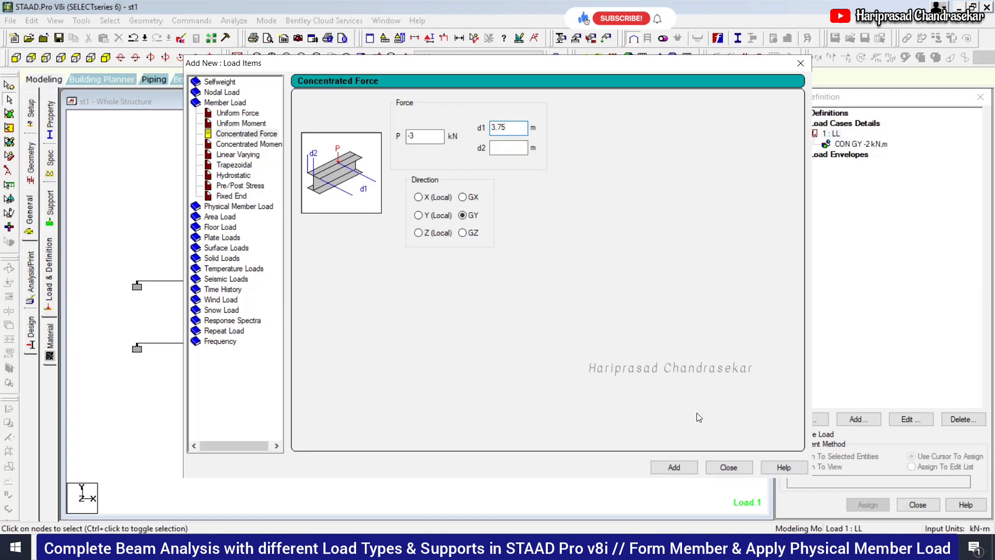
left_click(672, 467)
Add a second concentrated member force of -2 kN in GY with d1 of 7 m to the LL load case
left_click(426, 138)
left_click(432, 140)
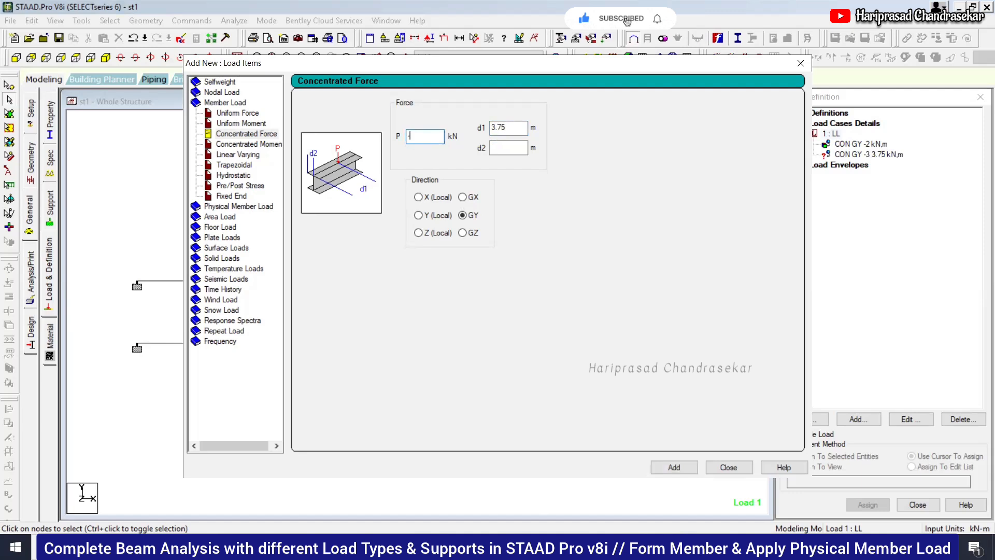
type("2")
key("Tab")
type("7")
left_click(674, 467)
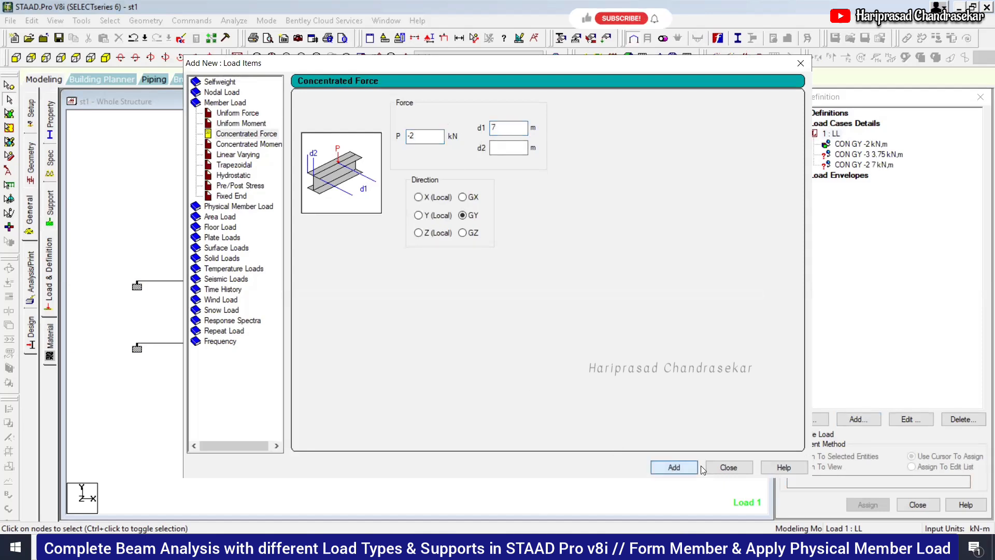
left_click(729, 467)
Assign the -3 kN concentrated force at 3.75 m to the 9 m beam
left_click(869, 154)
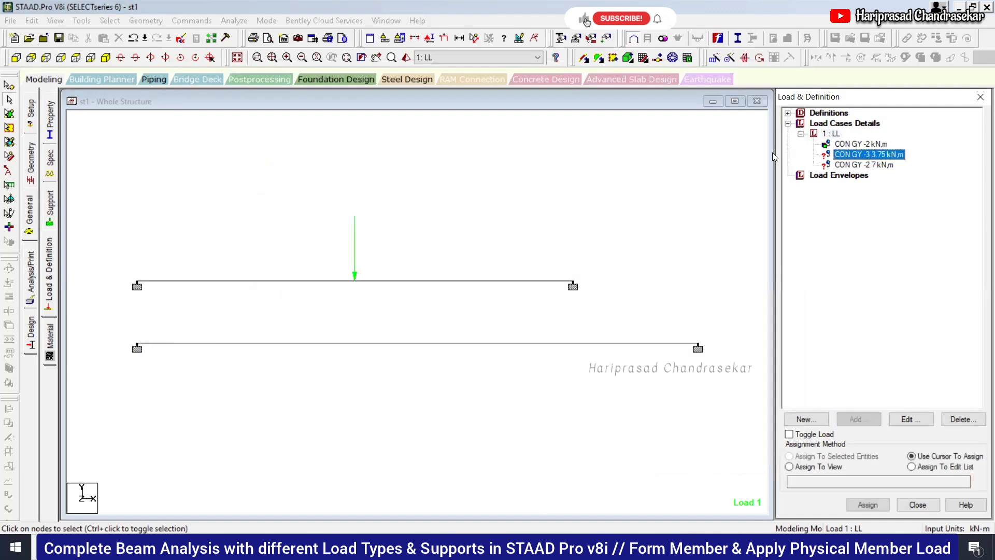
left_click(465, 343)
left_click(845, 458)
left_click(867, 505)
left_click(906, 340)
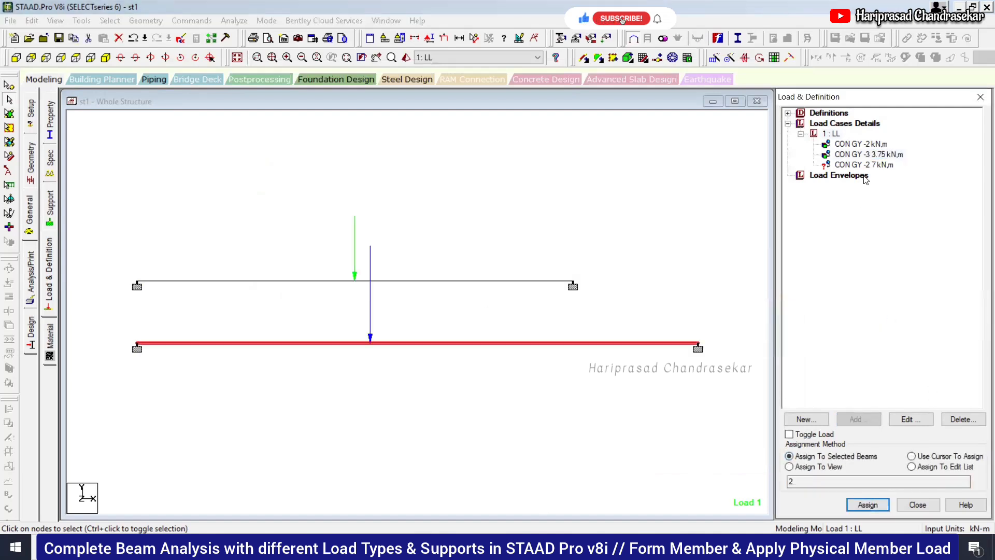
Assign the -2 kN concentrated force at 7 m to the 9 m beam
left_click(867, 165)
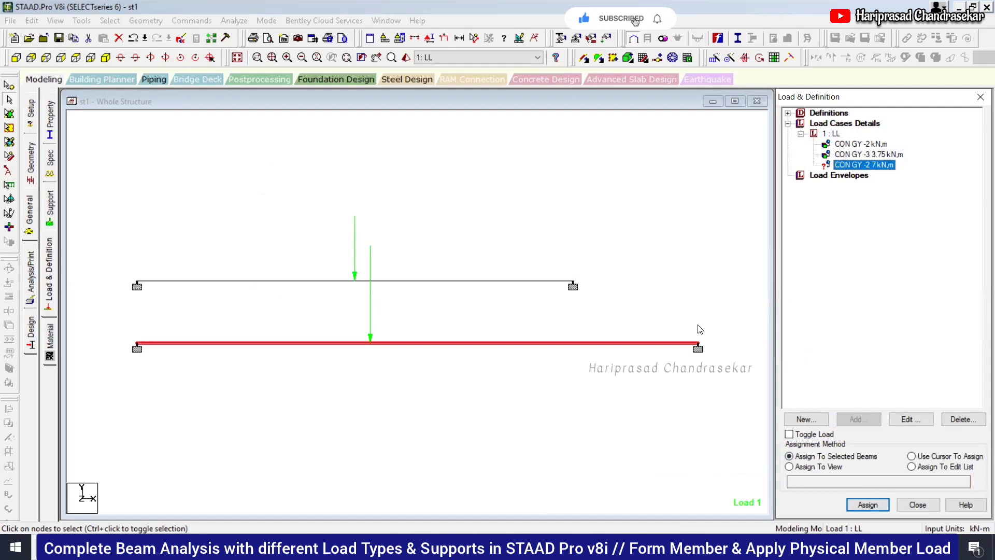
left_click(868, 505)
left_click(905, 340)
left_click(487, 374)
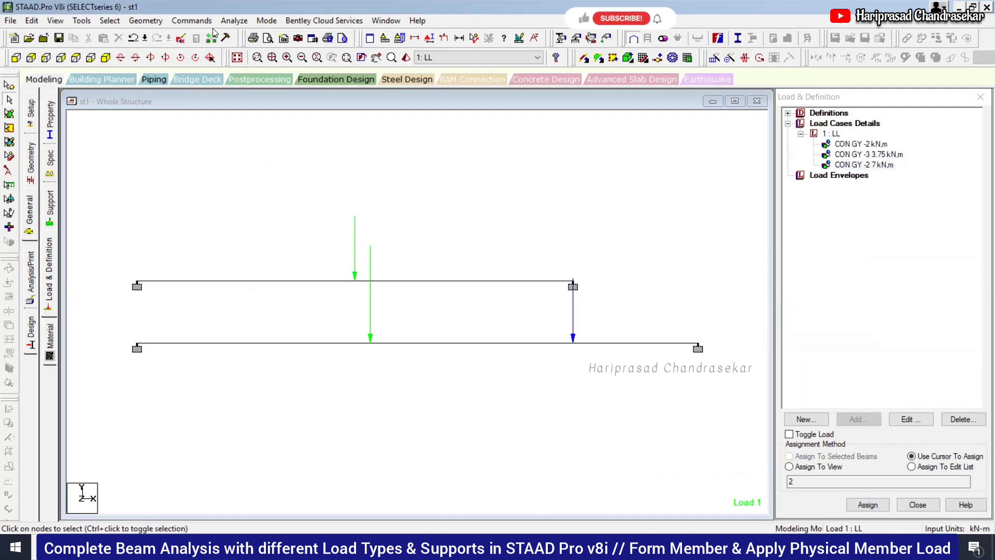
Run the structural analysis and open the post-processing results for load case 1 LL
left_click(234, 20)
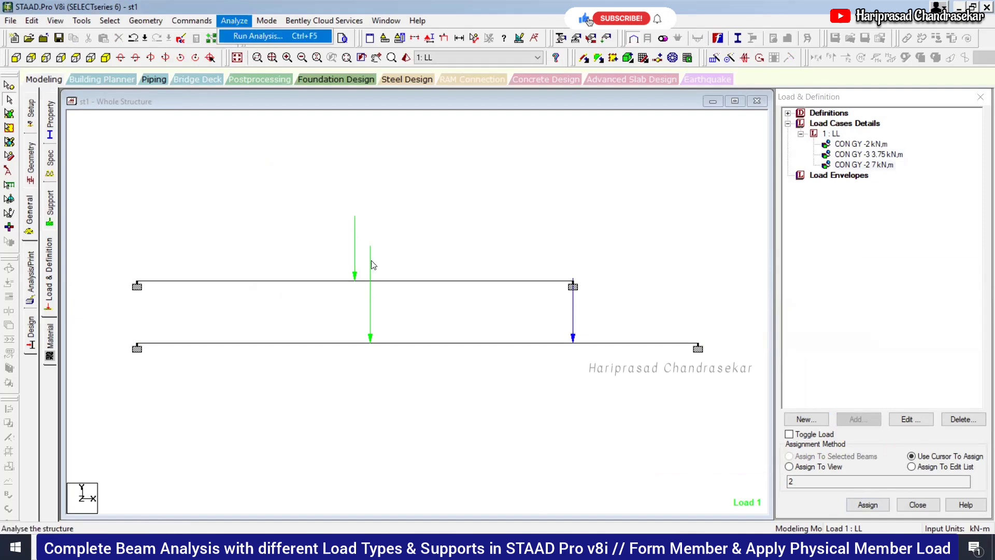
key("Return")
left_click(419, 290)
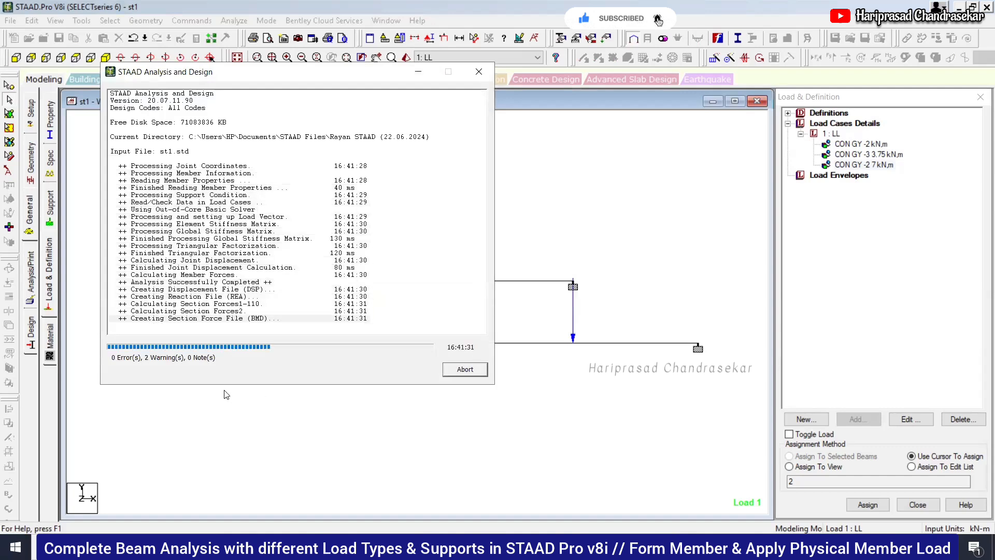
left_click(145, 360)
left_click(465, 369)
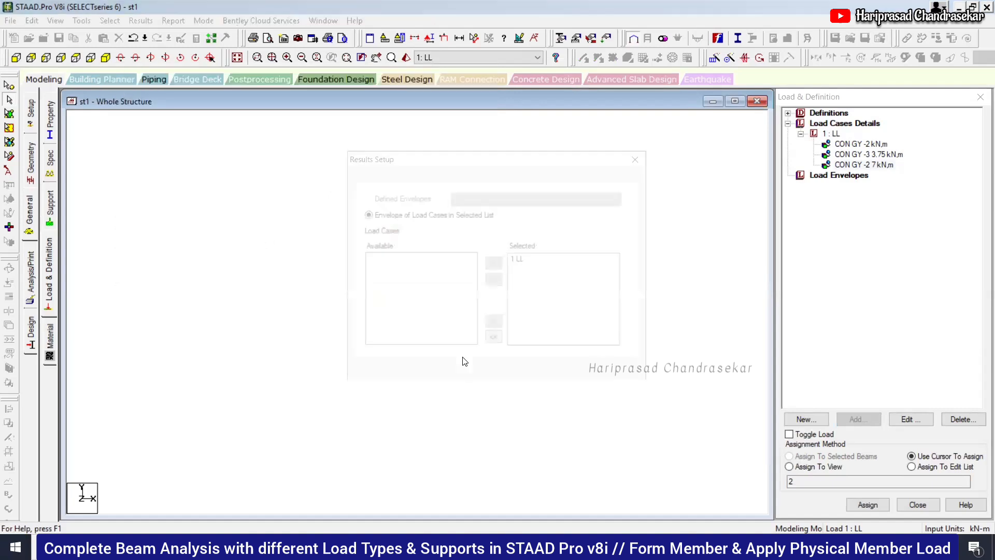
left_click(511, 373)
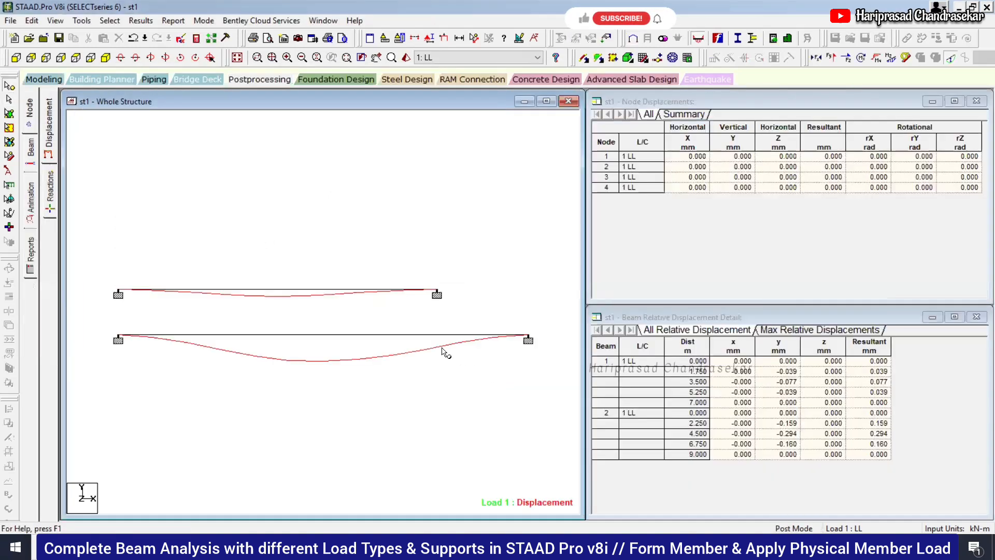
Examine the beam forces and the bending moment and shear force graphs of the 9 m beam
left_click(31, 150)
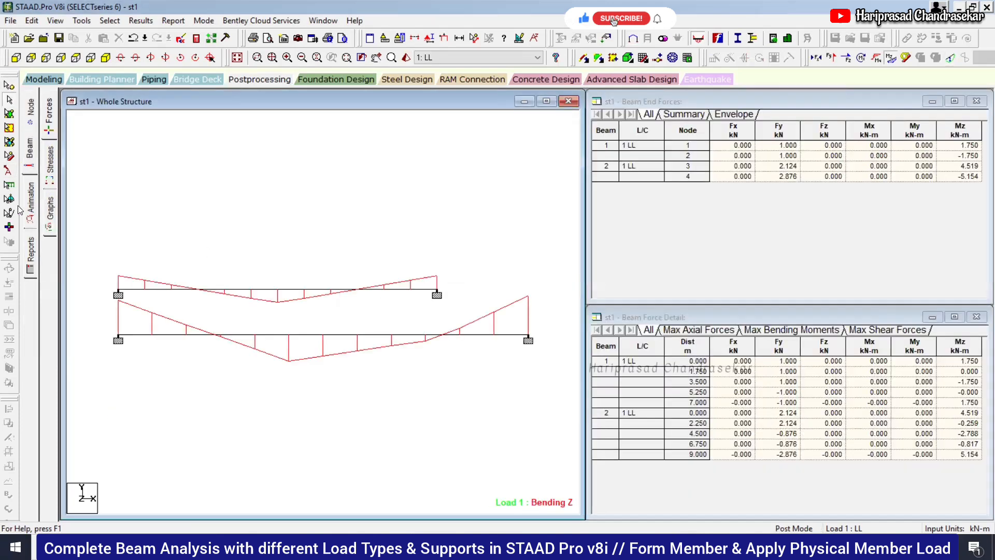
left_click(47, 219)
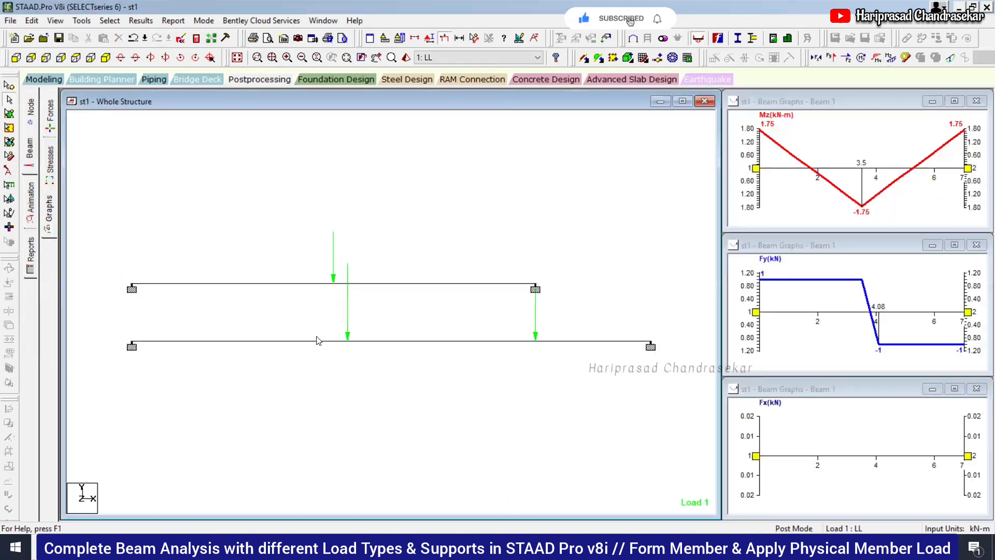
left_click(318, 341)
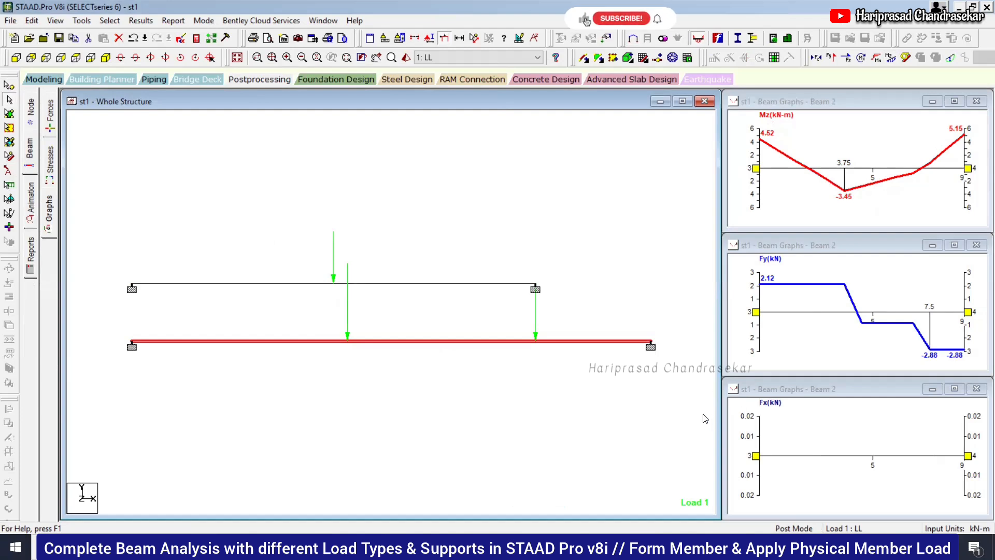
Return to modelling and add a node at X 0, Y 8 on the snap grid, deleting the old result files
left_click(41, 79)
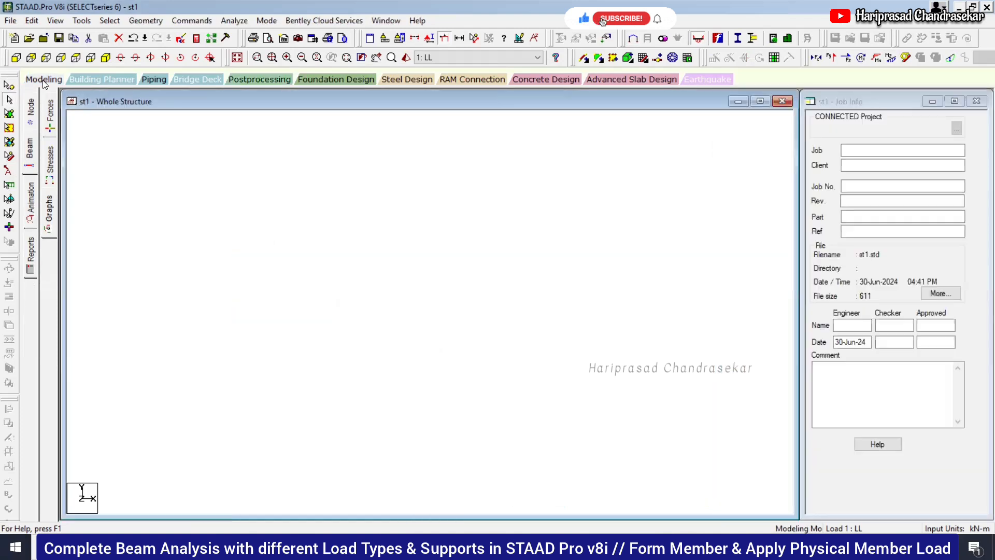
left_click(781, 60)
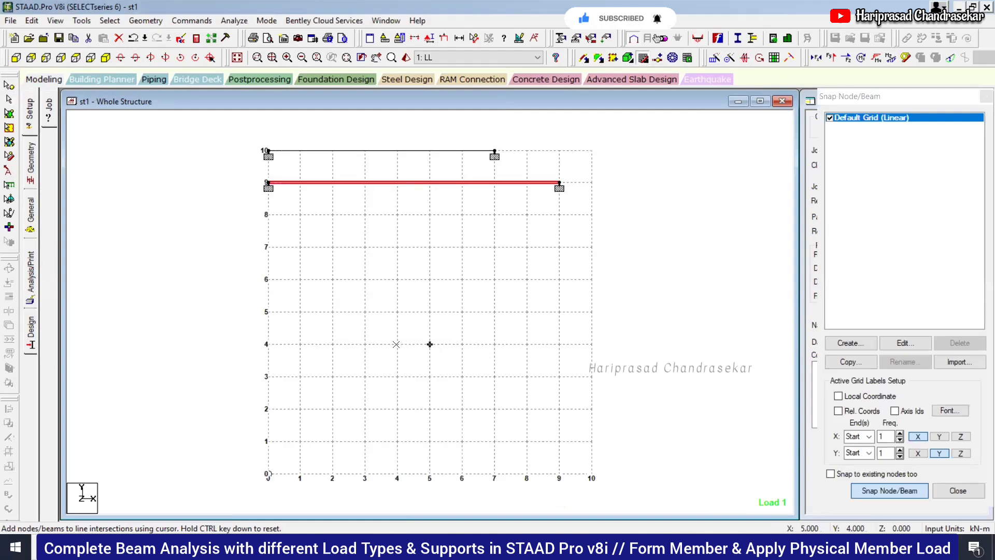
left_click(272, 220)
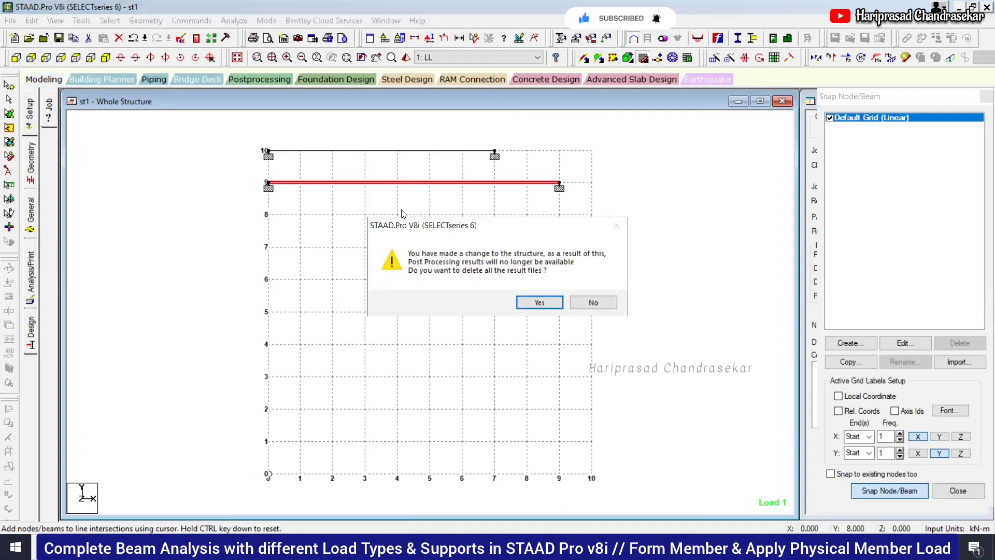
left_click(540, 302)
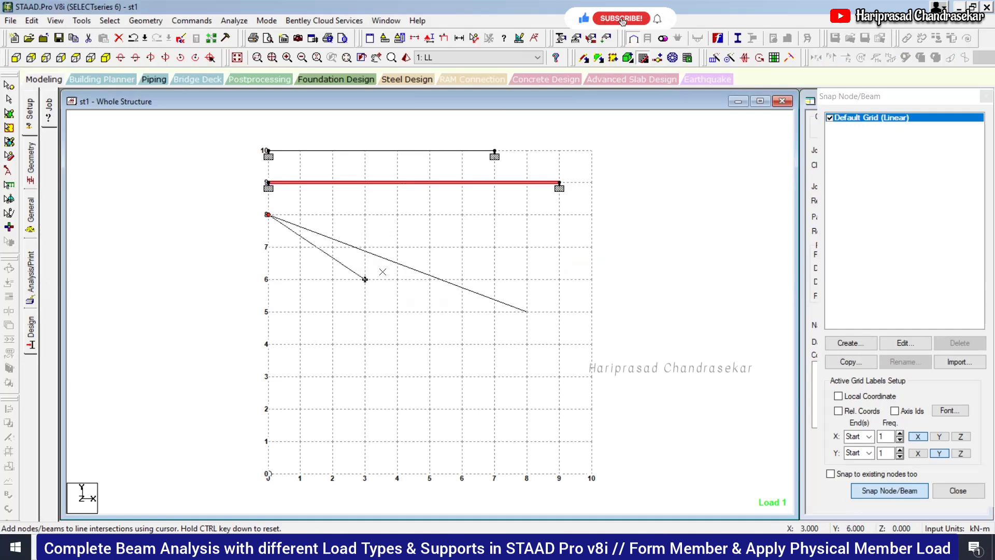
key("Escape")
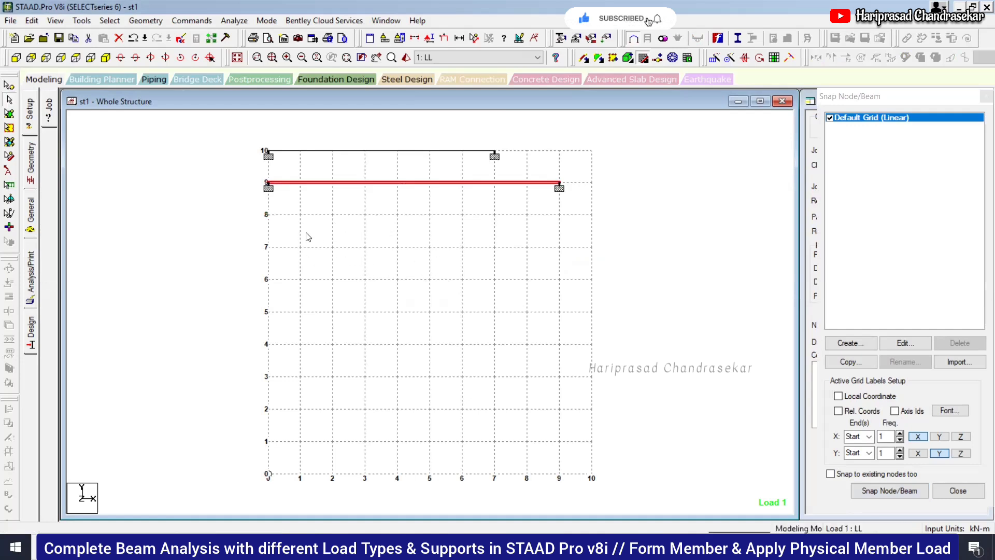
Create a third beam from the new node by translational repeat in X, one step of 7.5 m with linked steps
left_click(9, 86)
left_click_drag(232, 207, 320, 254)
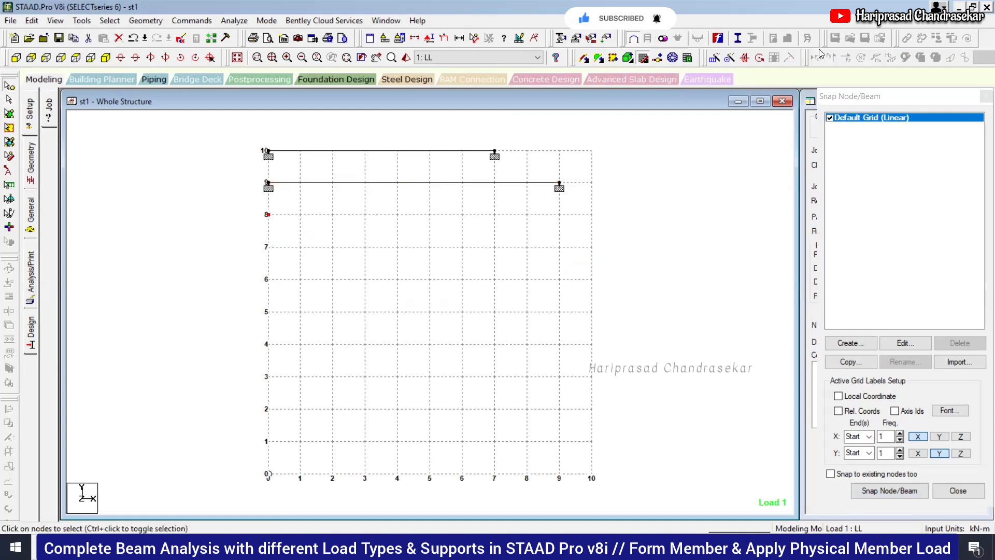
left_click(820, 54)
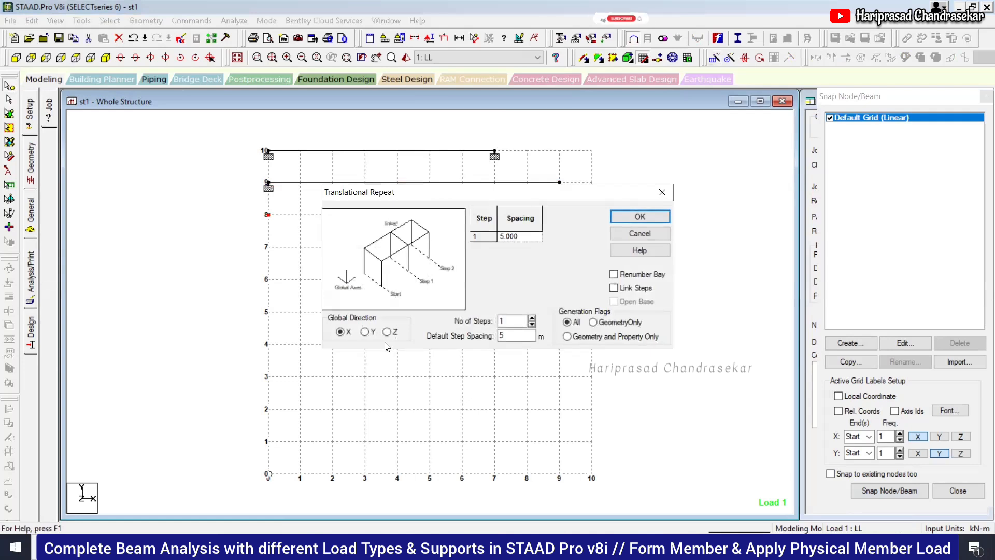
left_click(512, 321)
left_click_drag(511, 336, 490, 338)
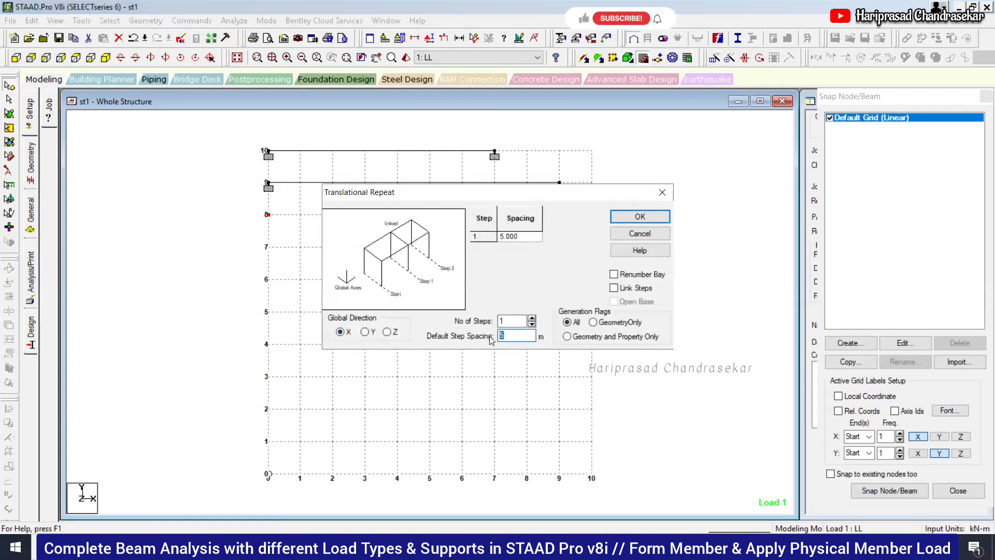
type("7")
left_click(614, 287)
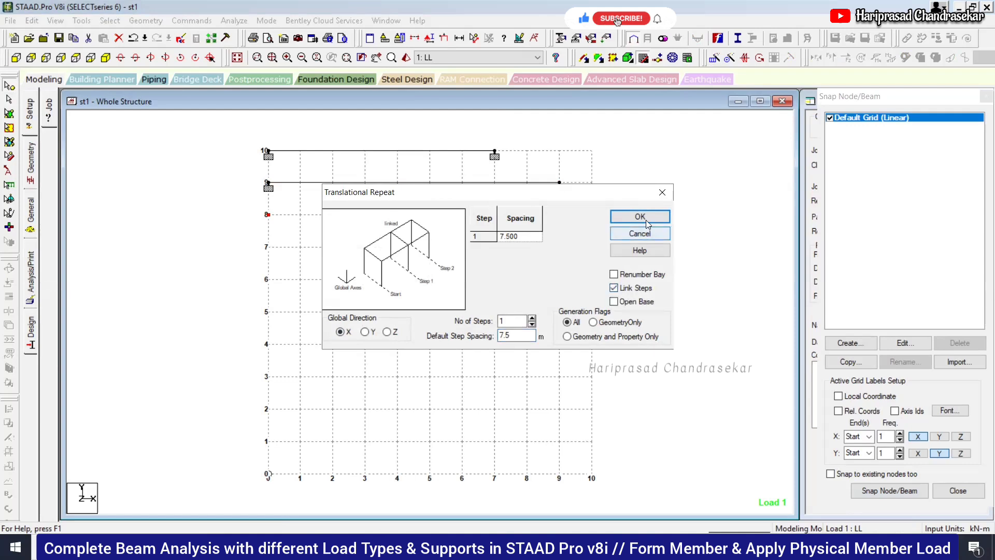
left_click(640, 216)
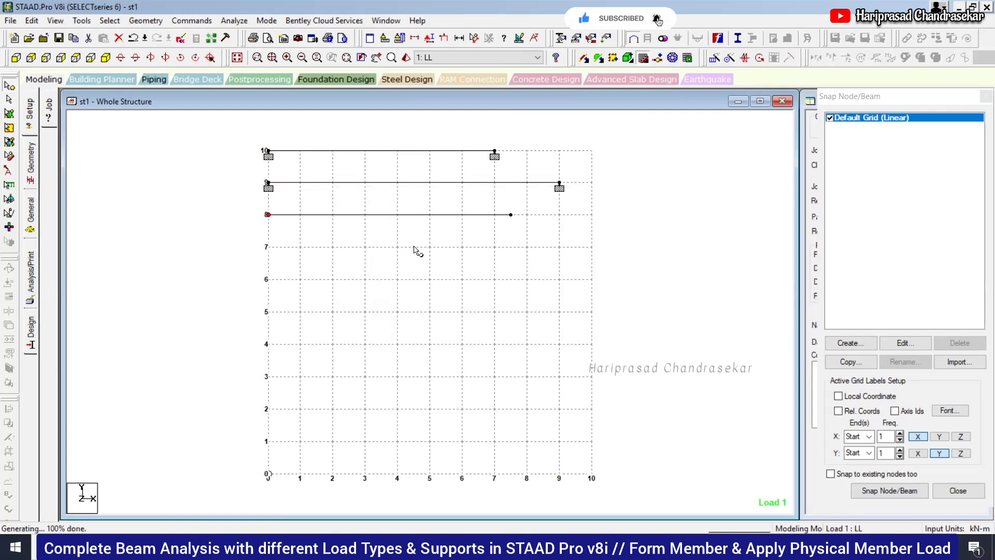
left_click(452, 242)
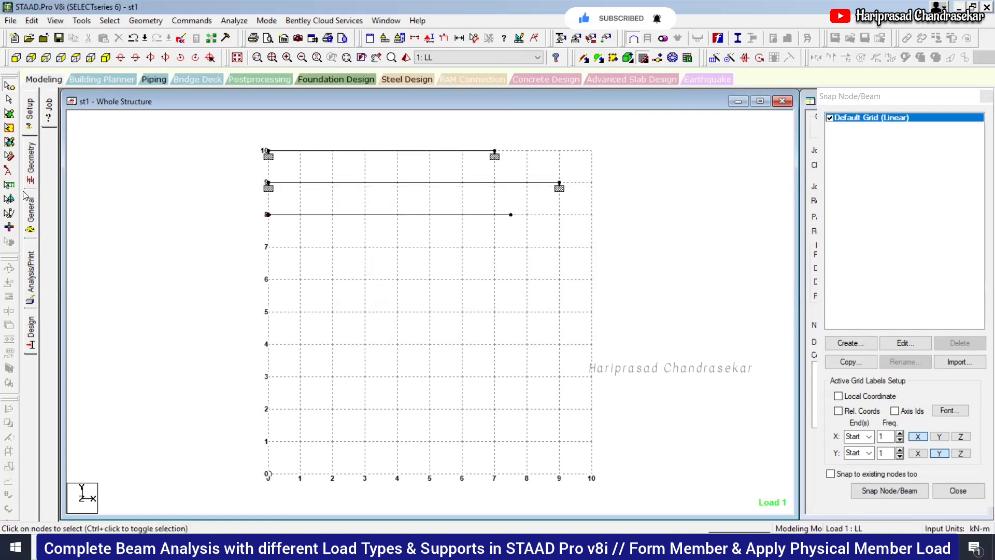
Assign the existing Rect 0.40x0.40 concrete section to the 7.5 m beam
left_click(29, 207)
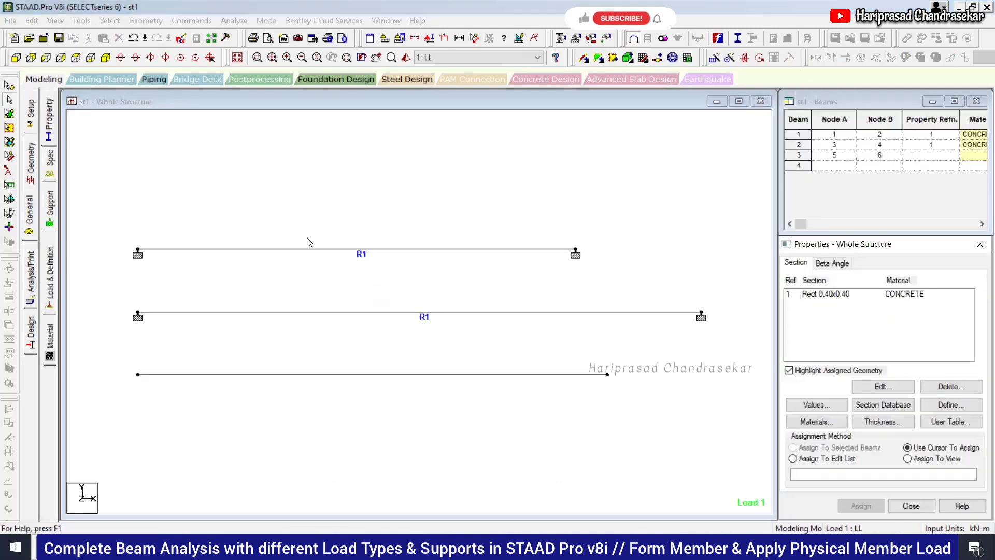
left_click(381, 375)
left_click(829, 294)
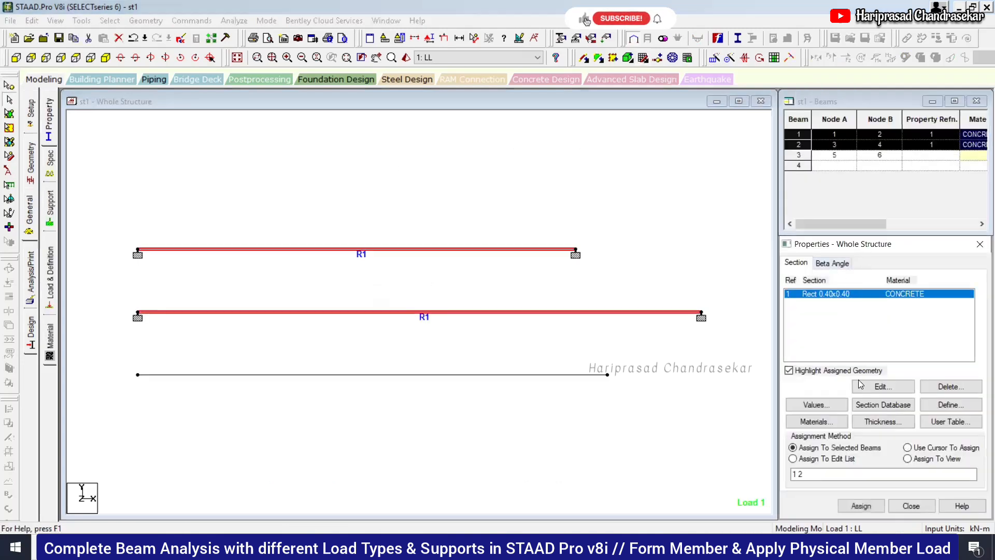
left_click(568, 375)
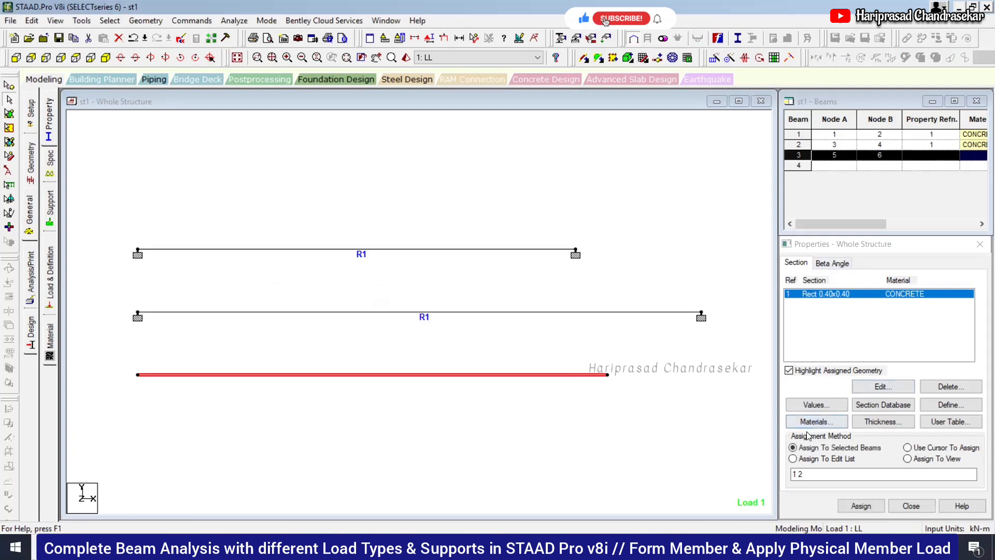
left_click(860, 505)
left_click(905, 411)
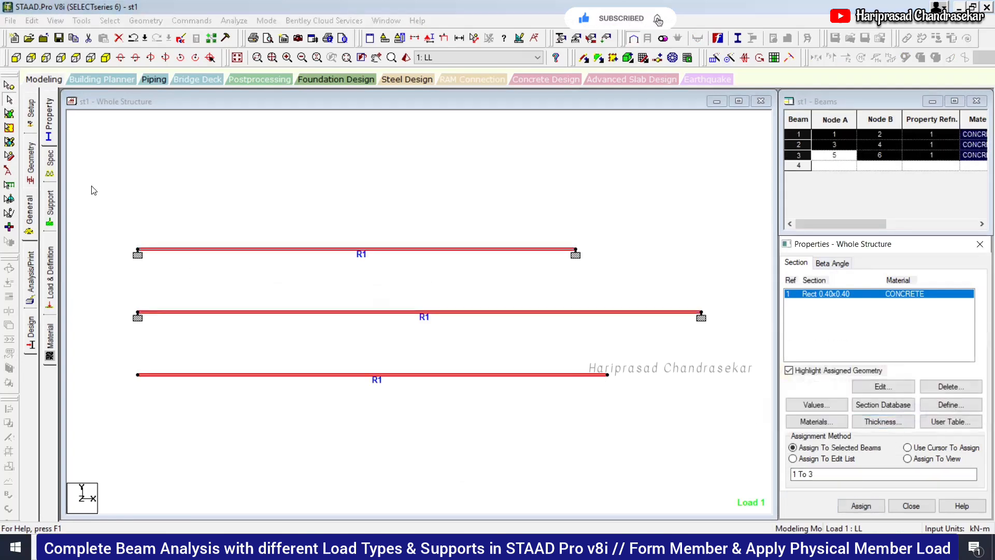
Assign the existing fixed support (Support 2) to both end nodes of the 7.5 m beam
left_click(51, 220)
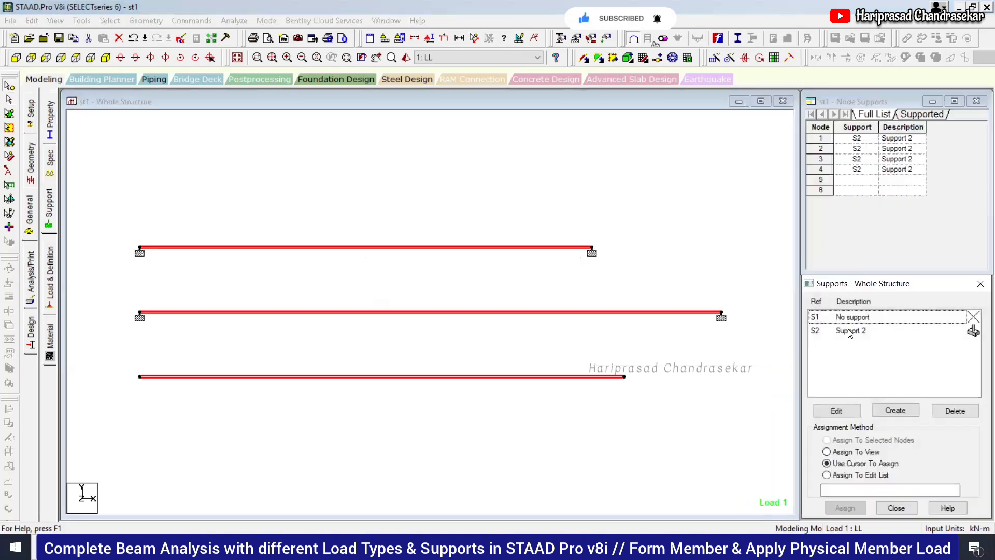
left_click_drag(90, 362, 172, 412)
left_click_drag(604, 363, 696, 442, "ctrl")
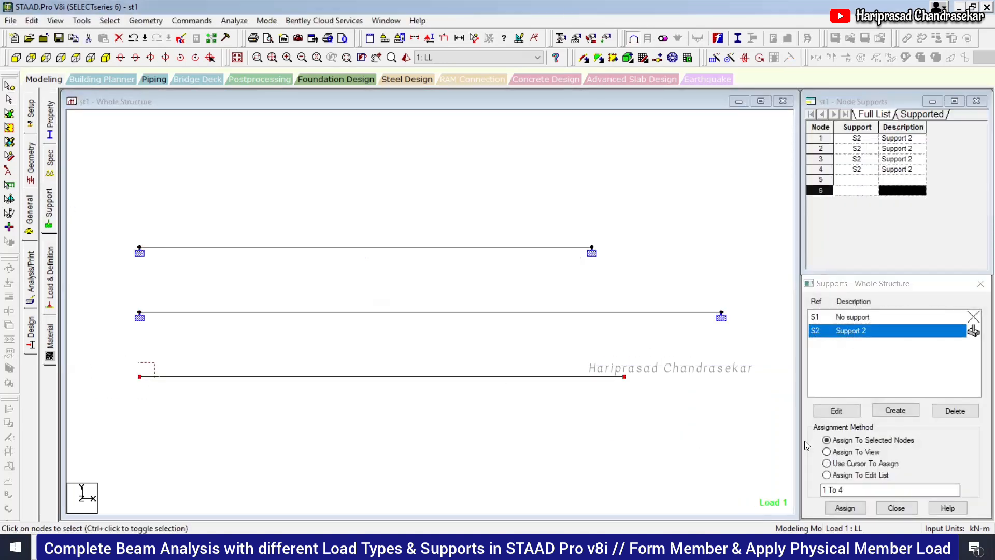
left_click(845, 508)
left_click(905, 433)
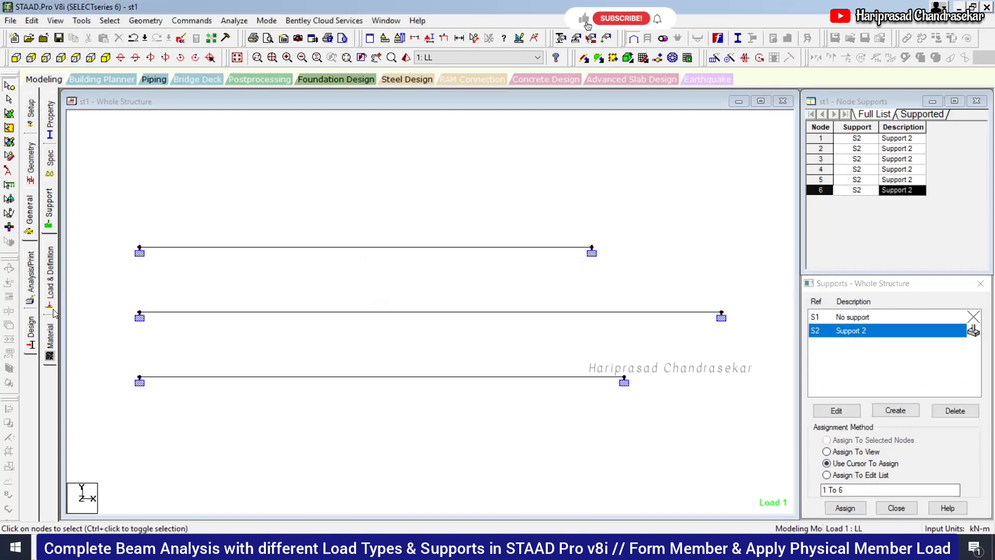
Add a uniform member force of -2 kN/m in GY to the LL load case
left_click(50, 283)
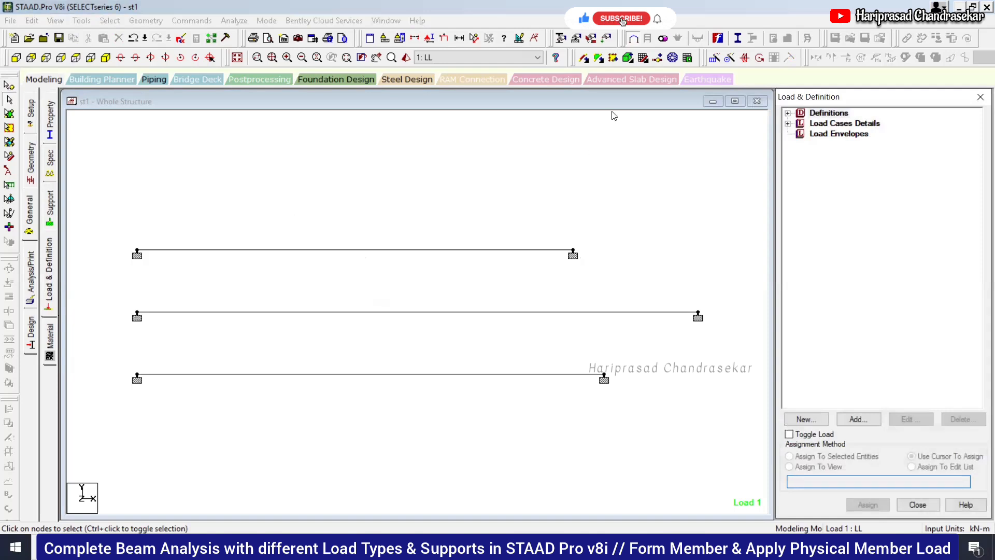
left_click(788, 123)
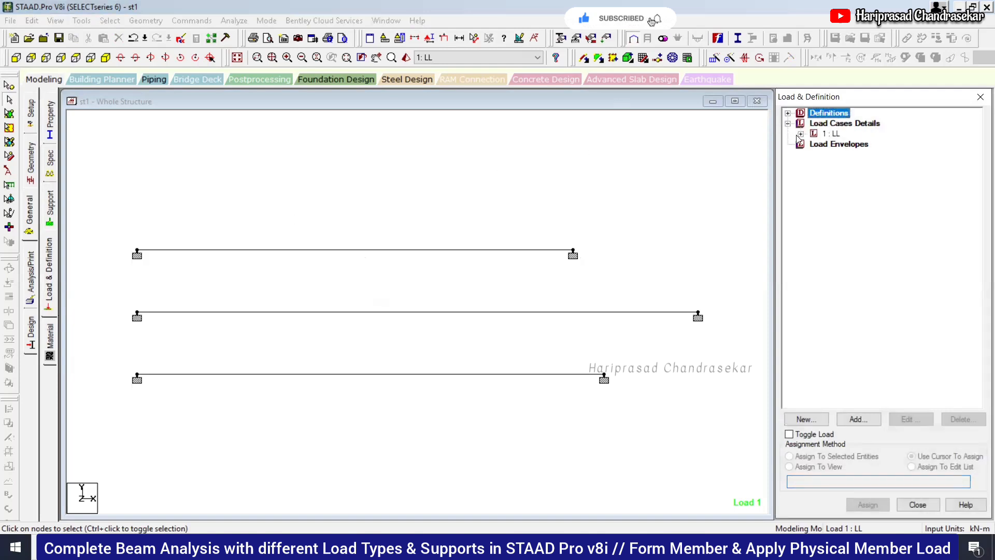
left_click(831, 134)
left_click(856, 418)
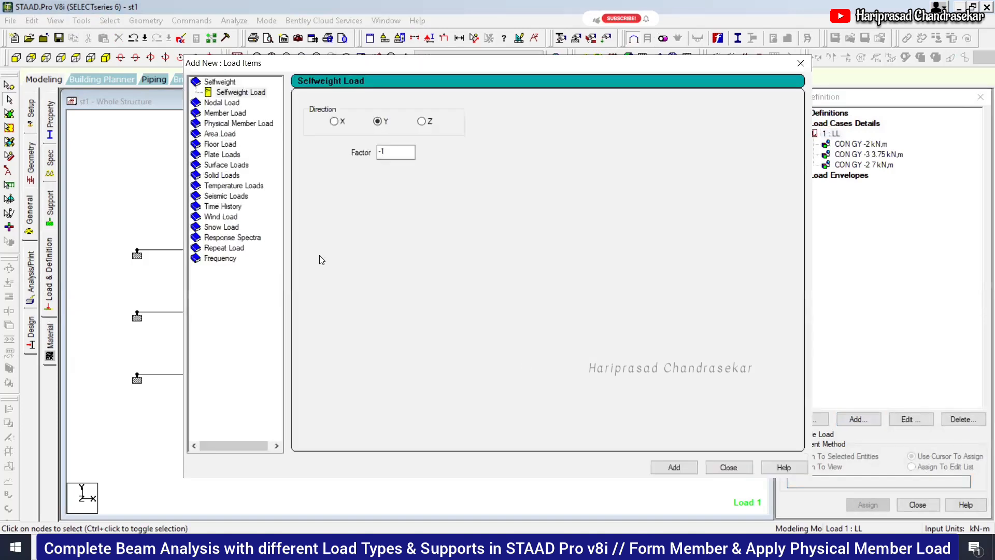
left_click(229, 113)
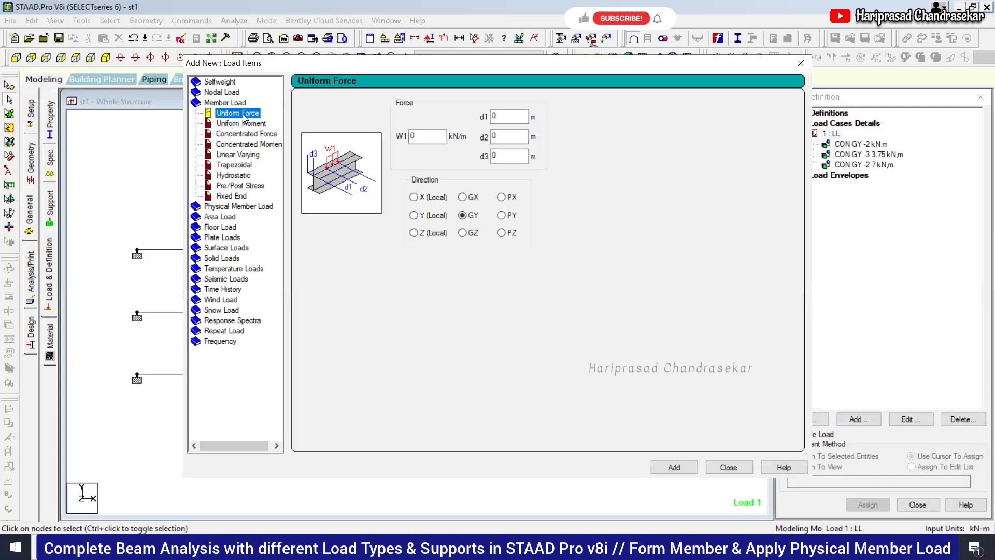
key("Tab")
type("-")
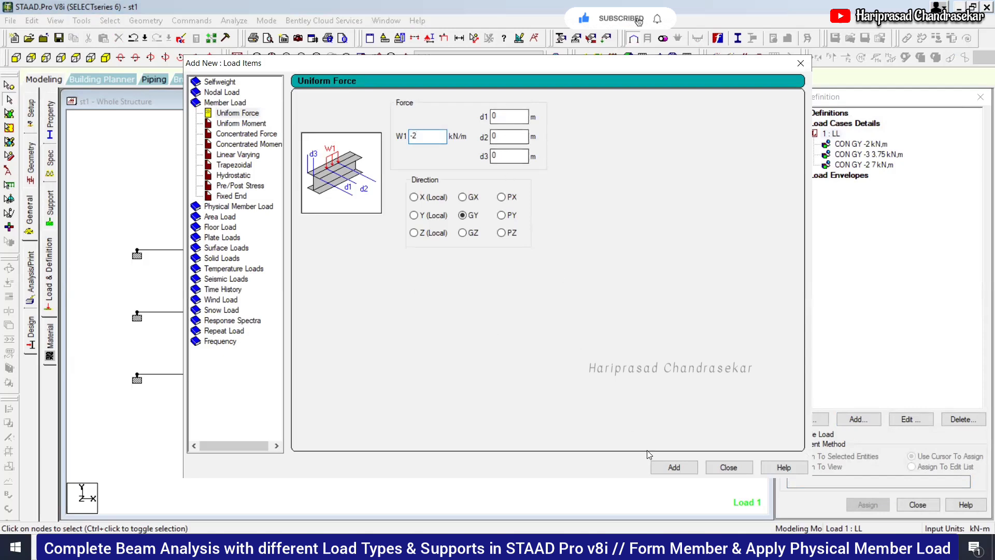
left_click(673, 467)
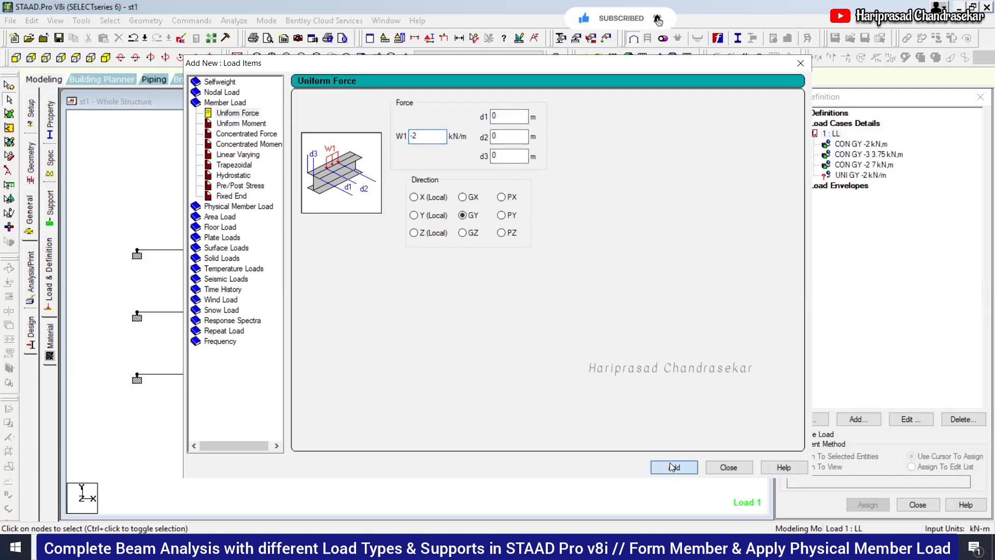
left_click(744, 468)
Assign the uniform -2 kN/m GY load to the 7.5 m beam
left_click(867, 175)
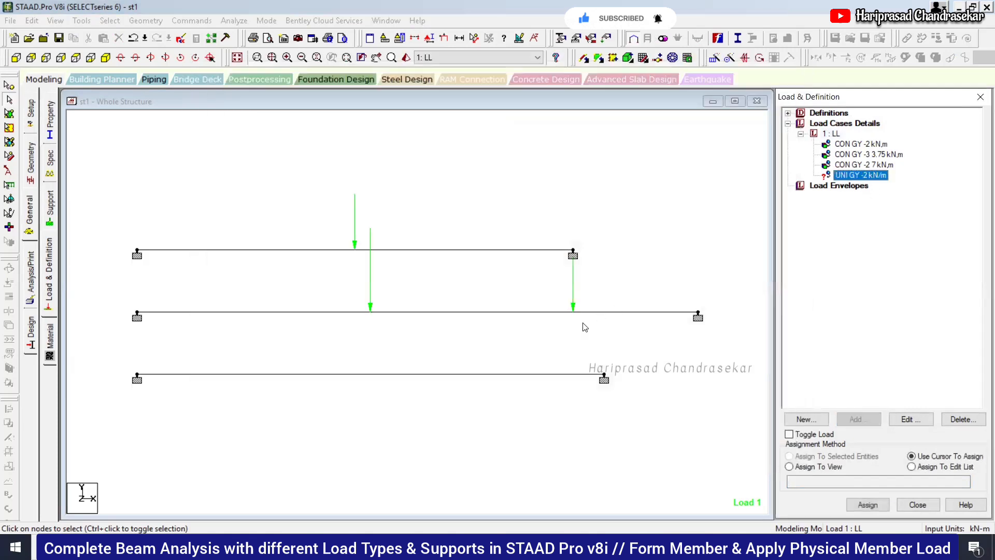
left_click(559, 374)
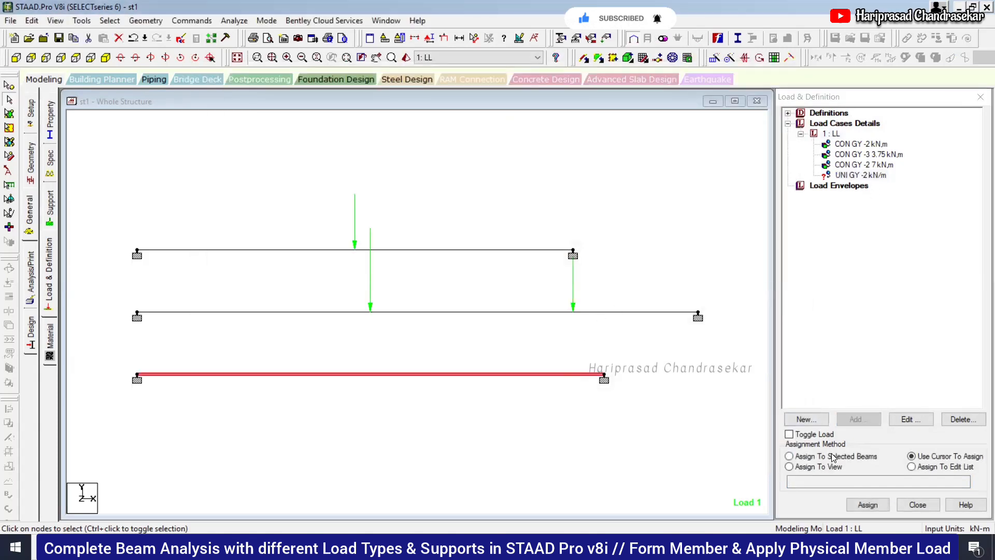
left_click(833, 457)
left_click(867, 504)
left_click(906, 338)
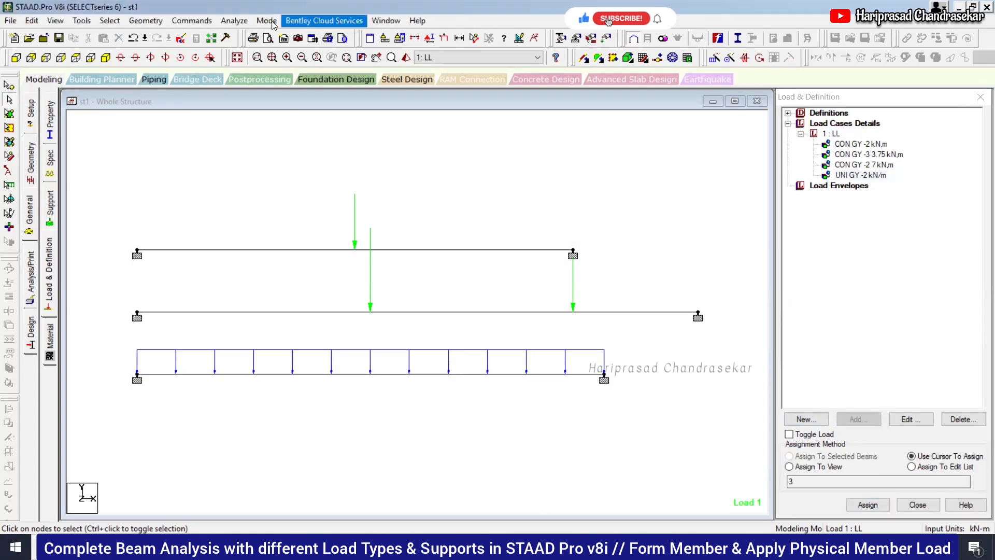
Run the analysis of the three beams and go to post-processing mode
left_click(234, 20)
left_click(242, 36)
left_click(428, 290)
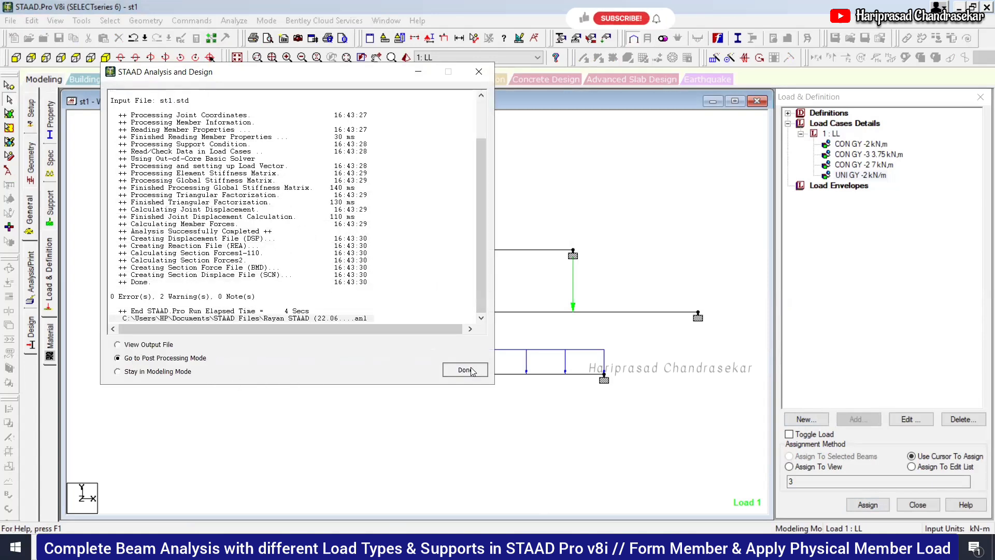
left_click(476, 373)
left_click(520, 378)
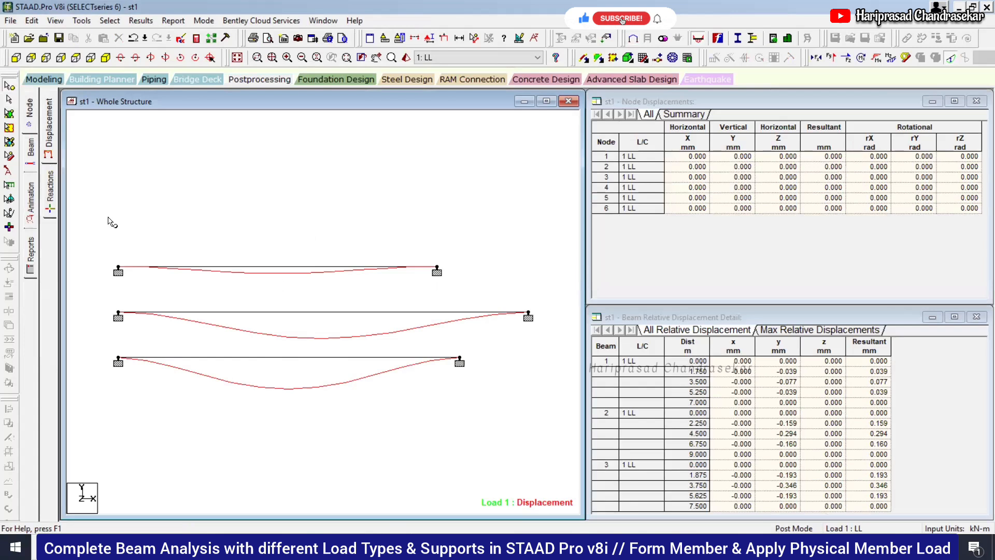
Display the support reactions and move the overlapping reaction labels of the 7 m and 9 m beams apart
left_click(48, 188)
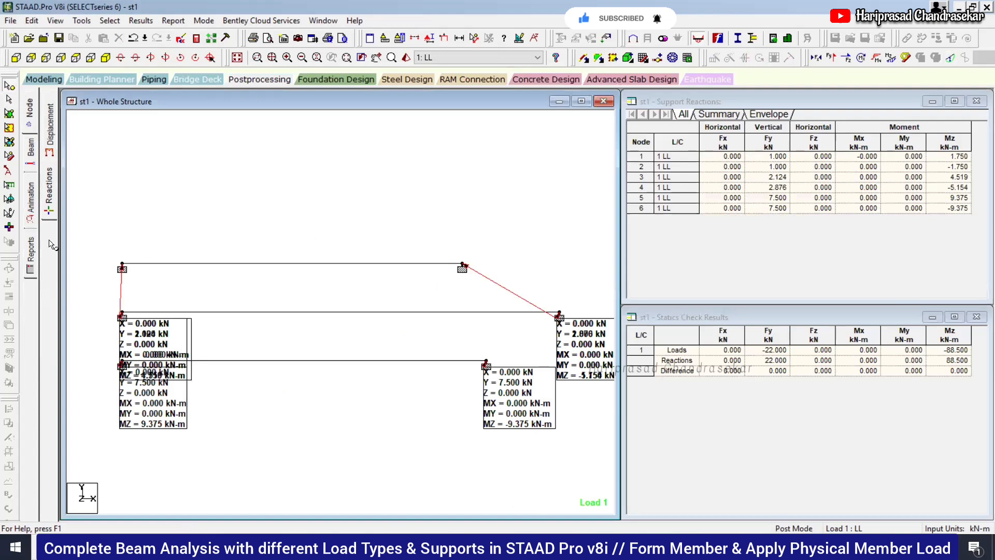
left_click(8, 171)
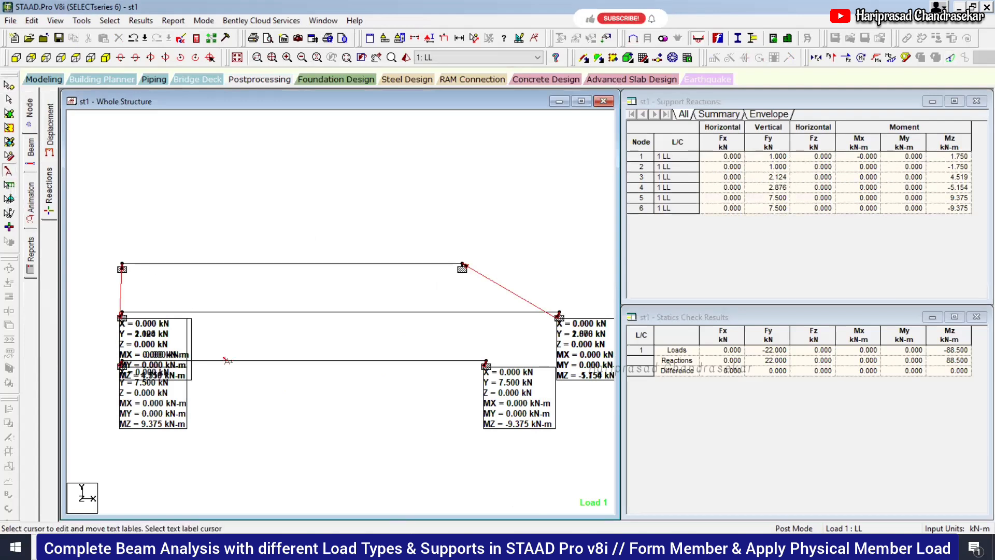
left_click_drag(171, 320, 216, 143)
left_click_drag(585, 335, 451, 170)
left_click_drag(152, 327, 264, 271)
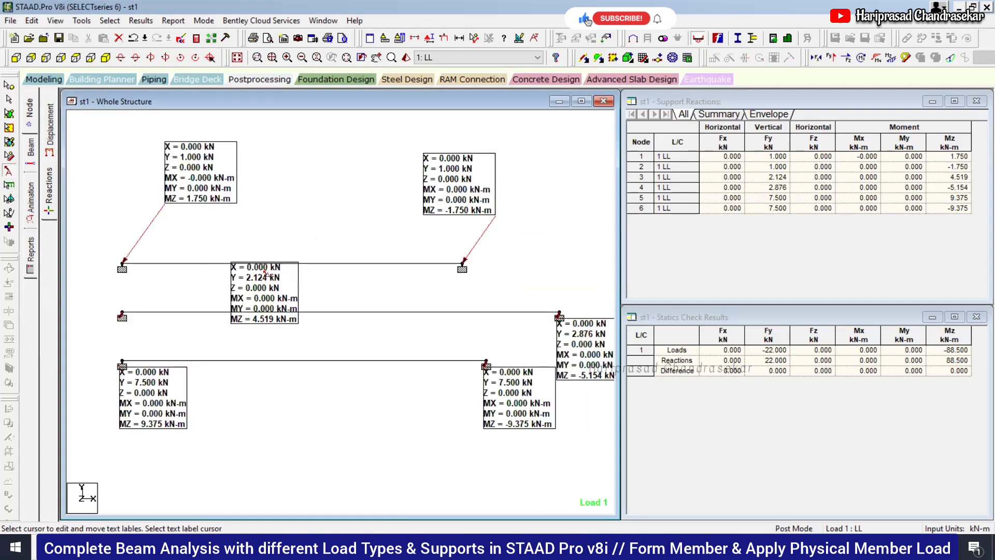
left_click_drag(576, 355, 392, 316)
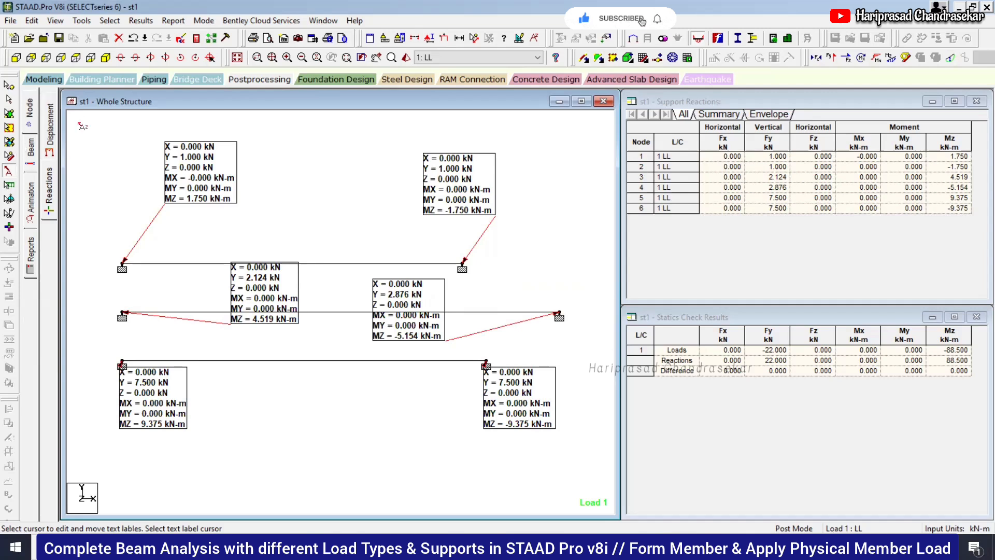
Review the bending moment diagrams and compare the moment and shear graphs of the individual beams
left_click(30, 149)
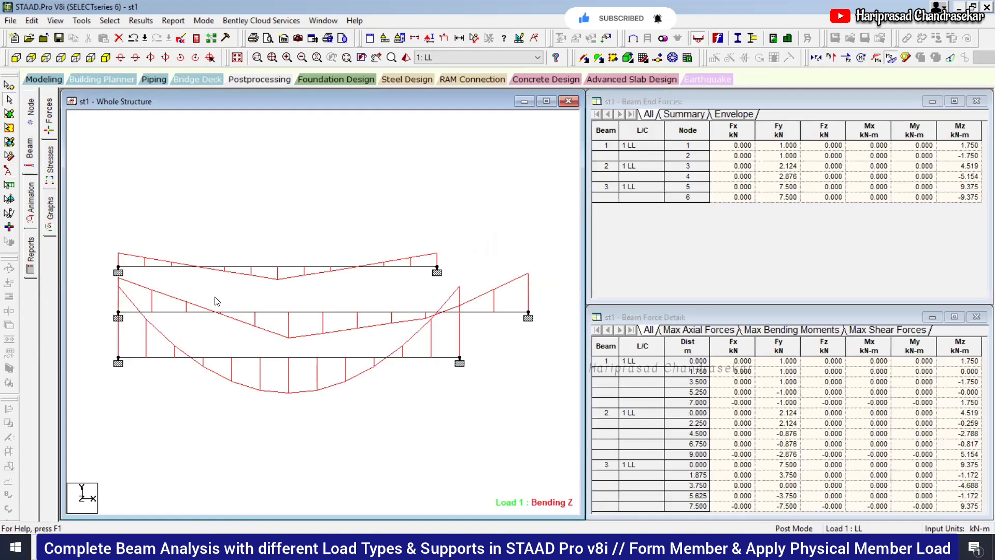
left_click(50, 204)
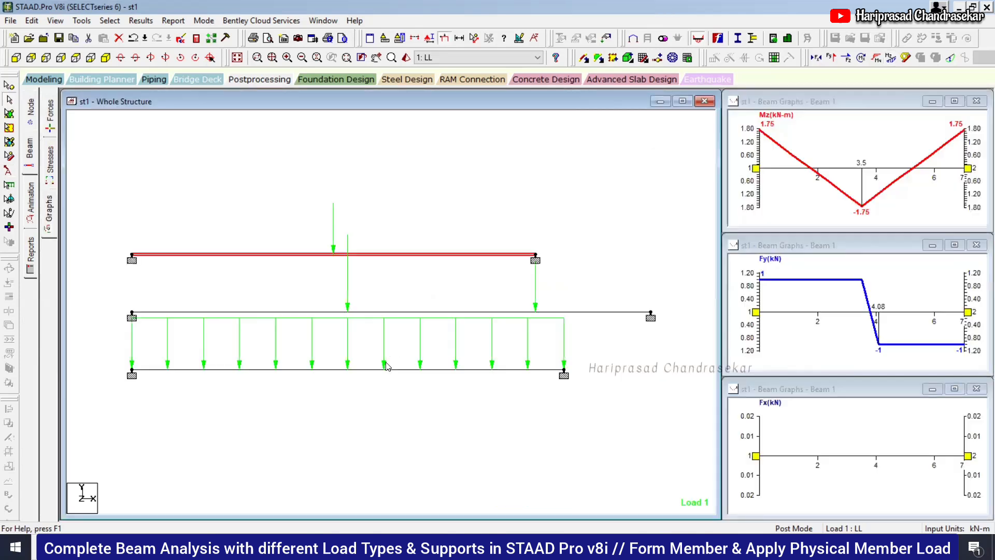
left_click(384, 370)
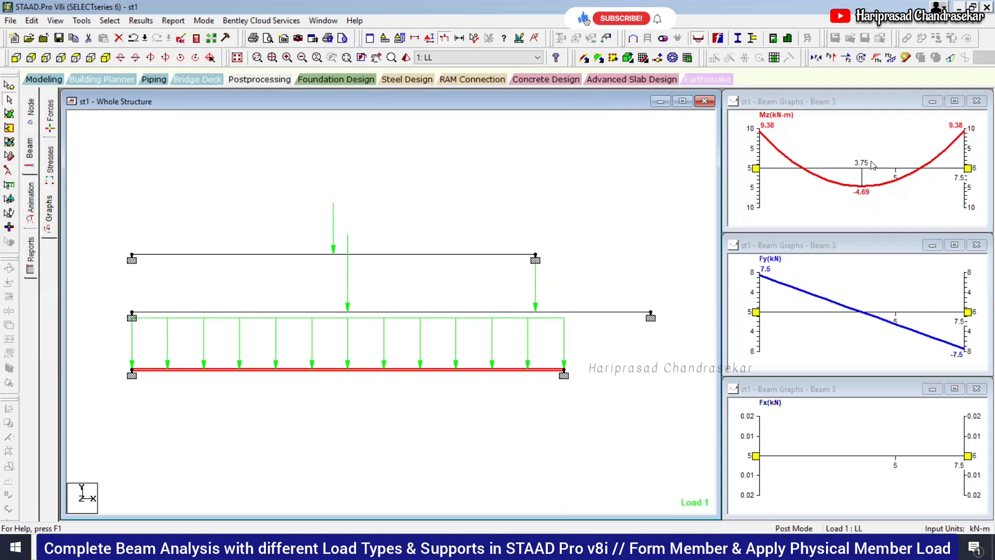
left_click(617, 312)
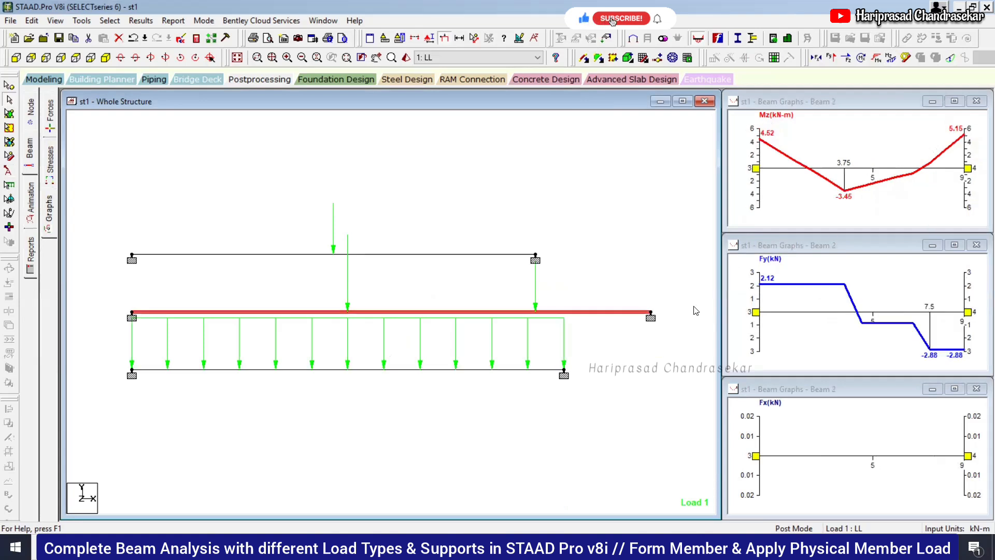
left_click(513, 370)
left_click(485, 243)
Inspect the 7 m beam's Bending-Z results at 1.4 m and its Shear-Y results at 2.793 m
double_click(479, 255)
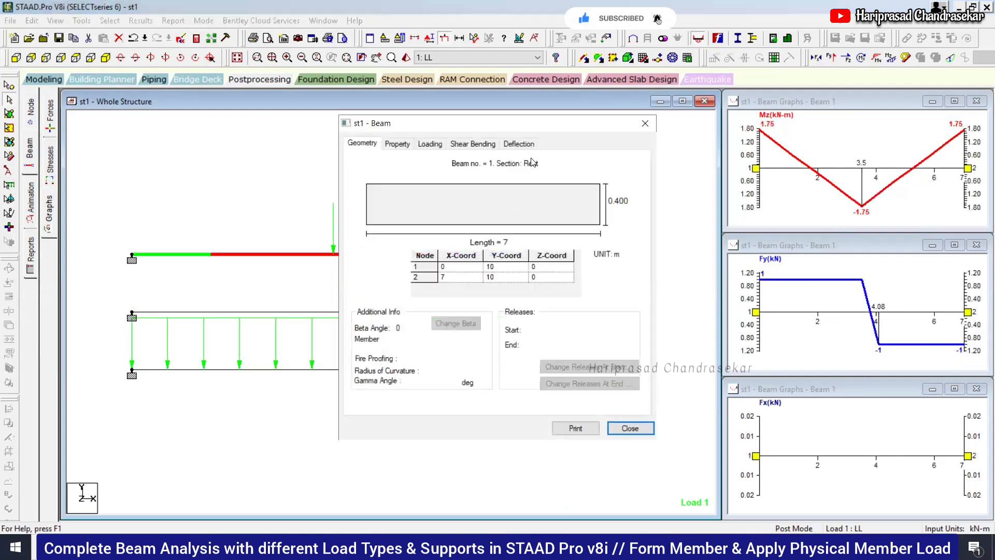
left_click(474, 143)
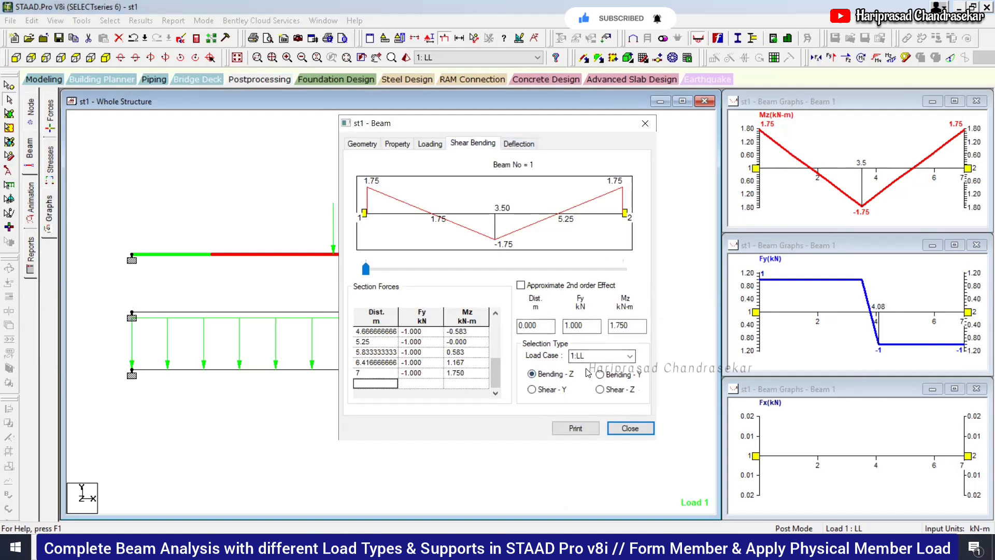
left_click_drag(366, 268, 417, 268)
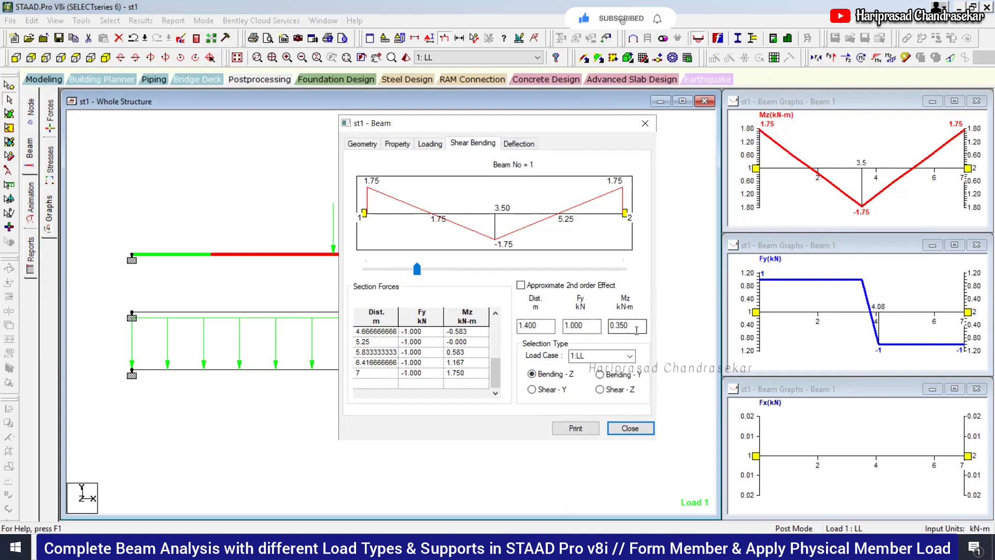
left_click(487, 270)
left_click(599, 389)
left_click(542, 393)
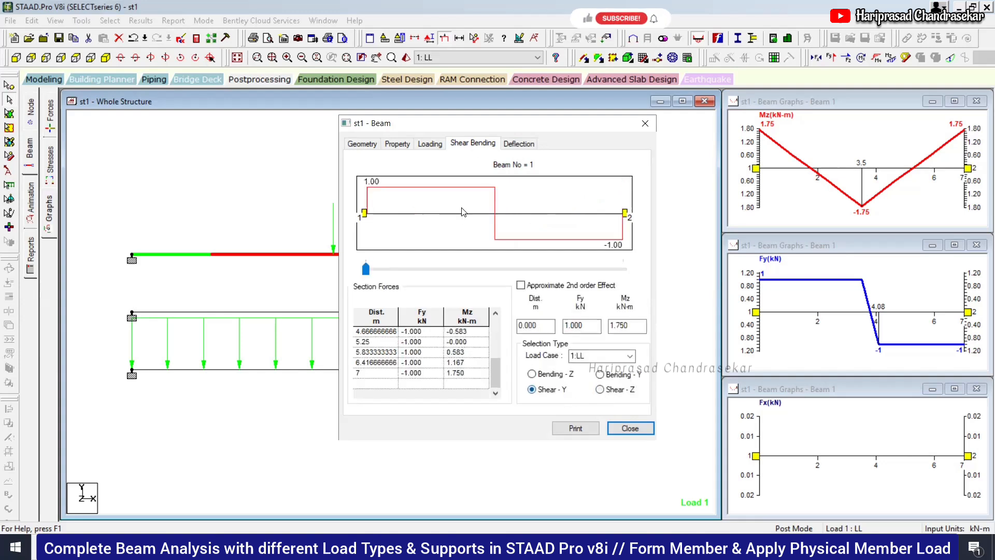
left_click(486, 280)
left_click(553, 271)
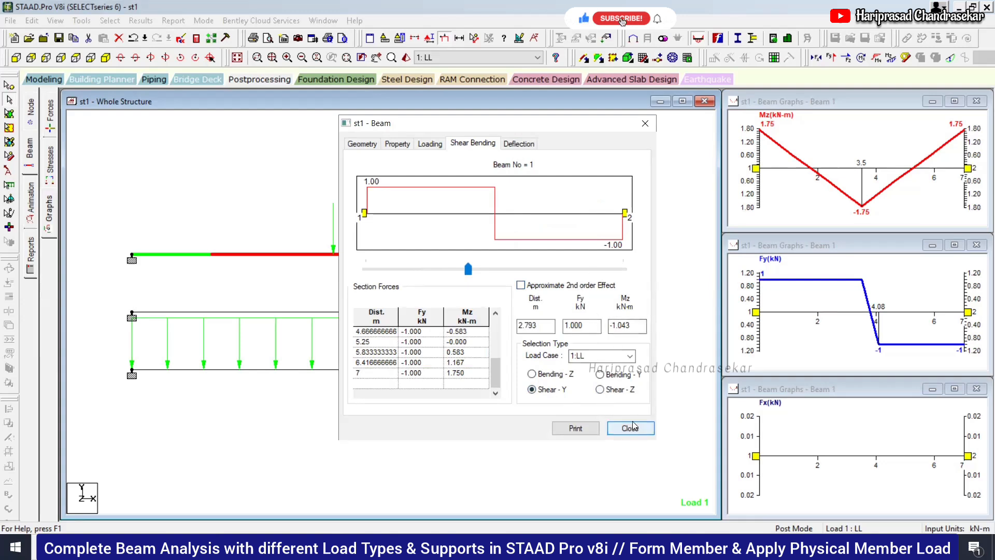
Check the 7 m beam's global Y deflection at a distance of 1.4 m
left_click(518, 143)
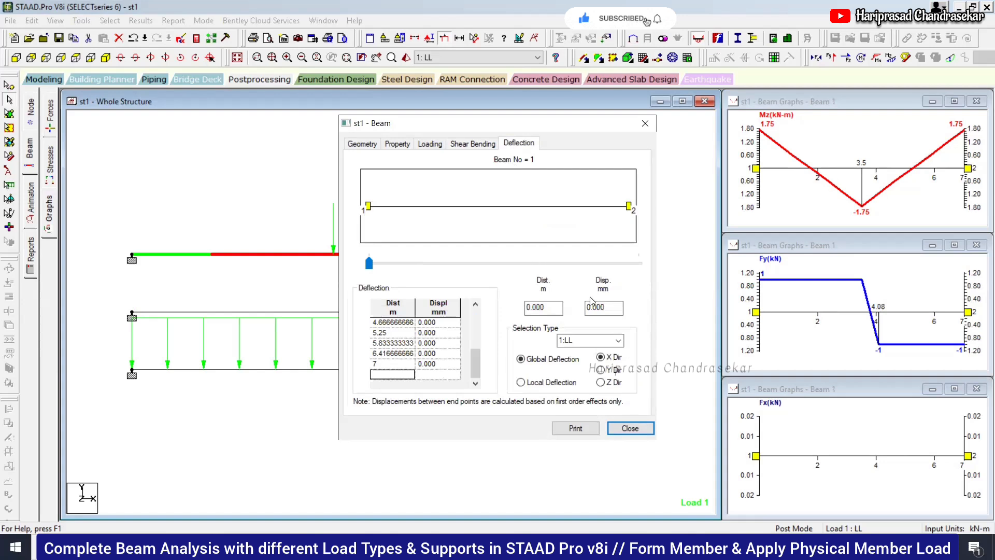
left_click(603, 371)
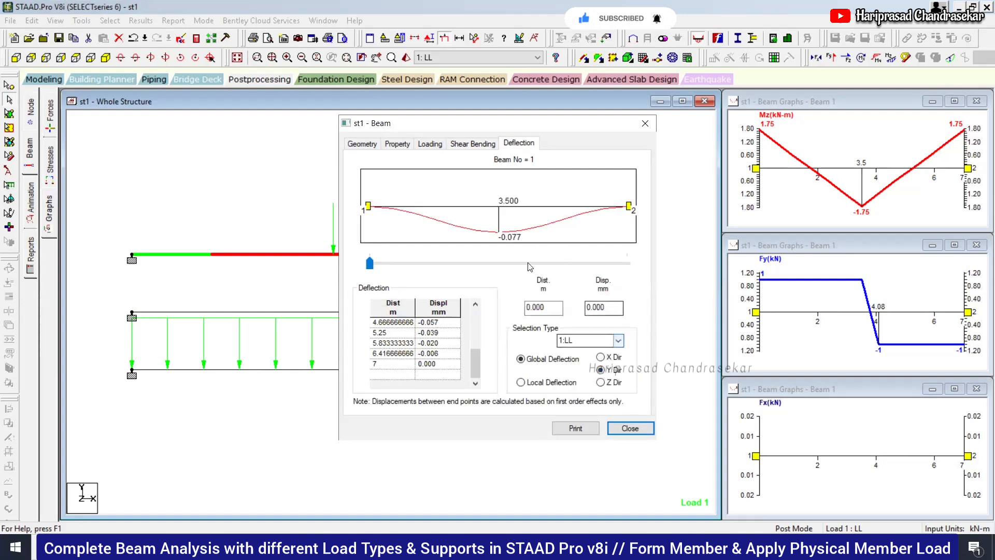
left_click(487, 267)
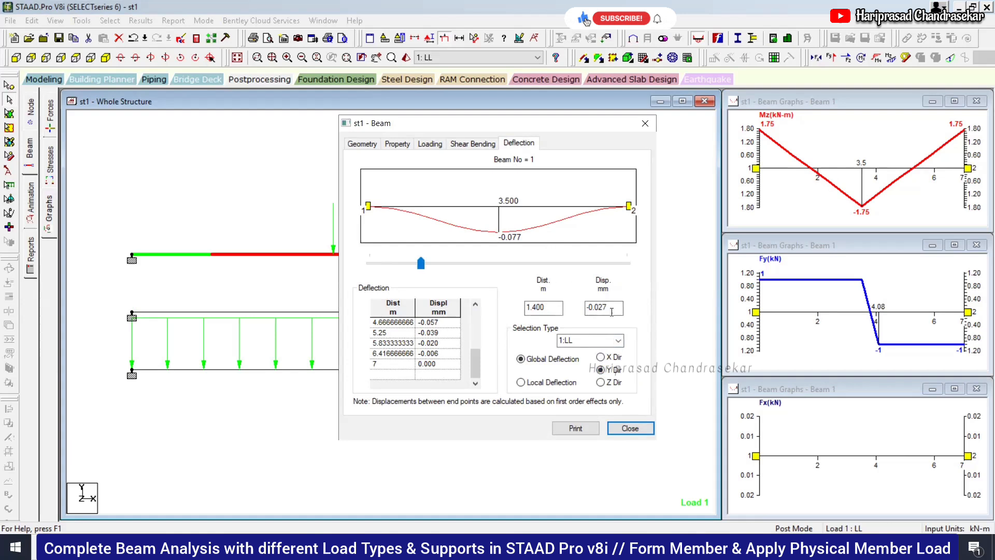
left_click(630, 430)
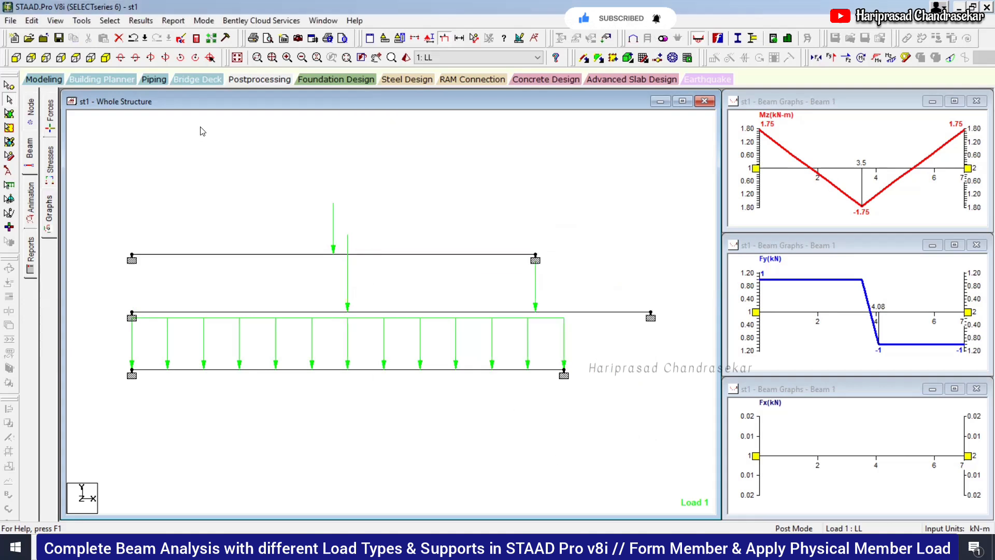
Return to modeling and draw a fourth beam at Y = 7 from X = 0 to X = 8 m, deleting the old result files
left_click(61, 79)
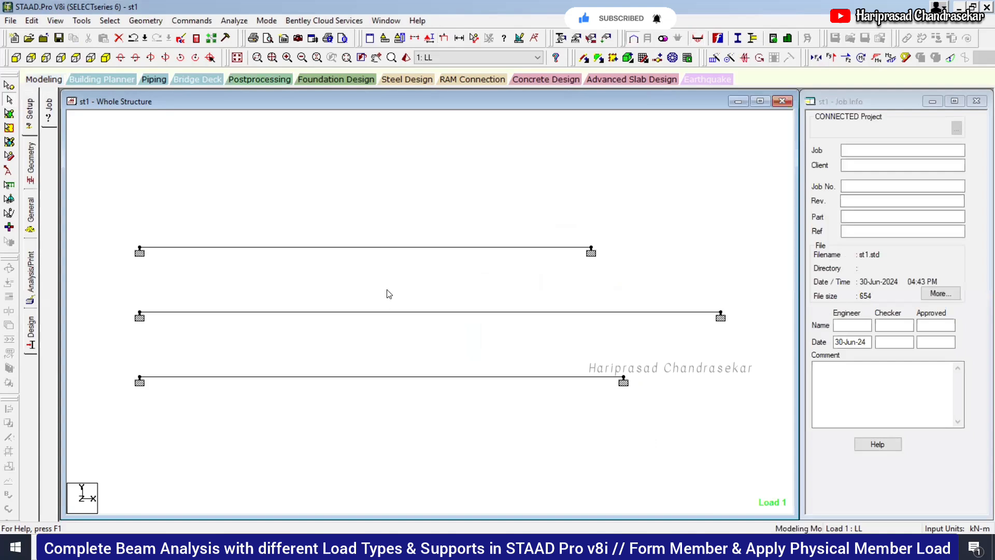
left_click(642, 58)
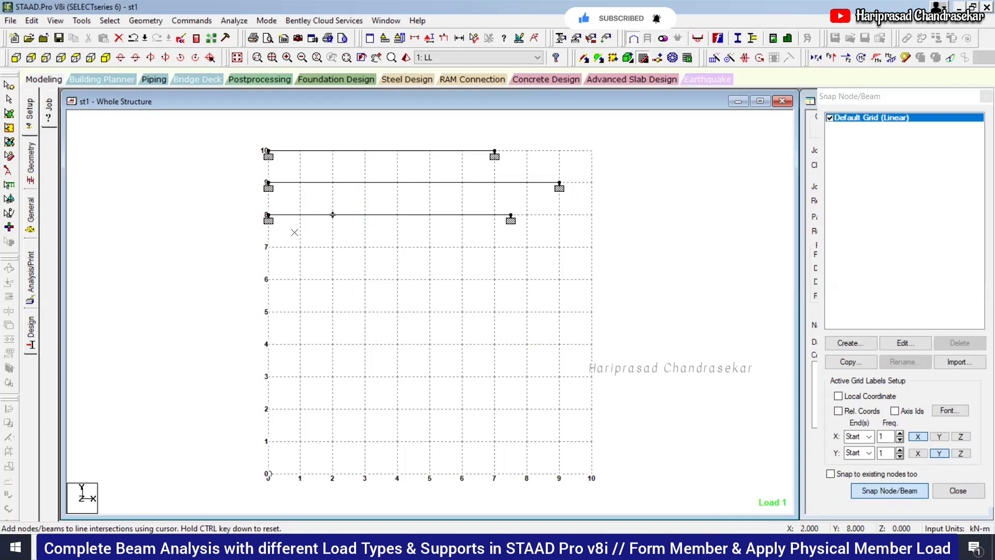
left_click(271, 246)
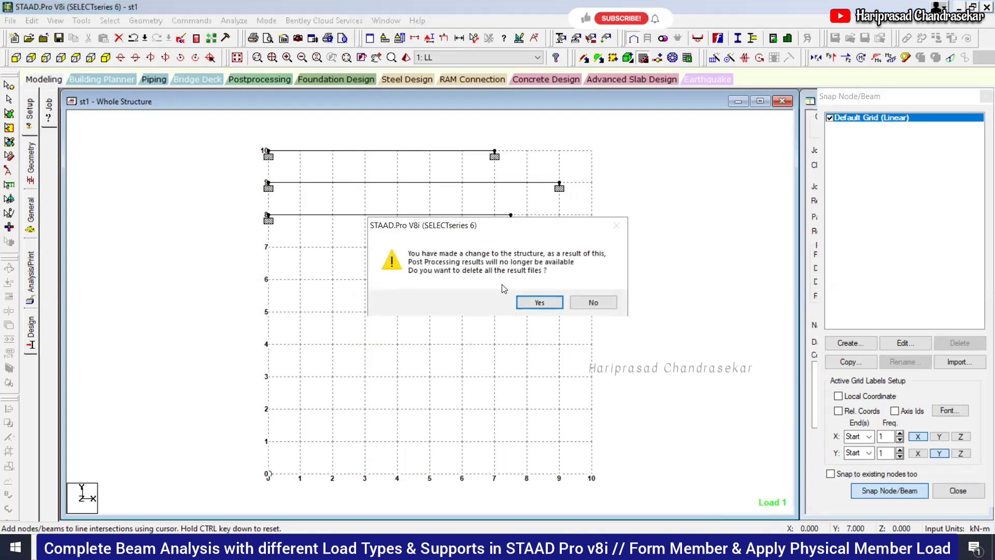
left_click(534, 302)
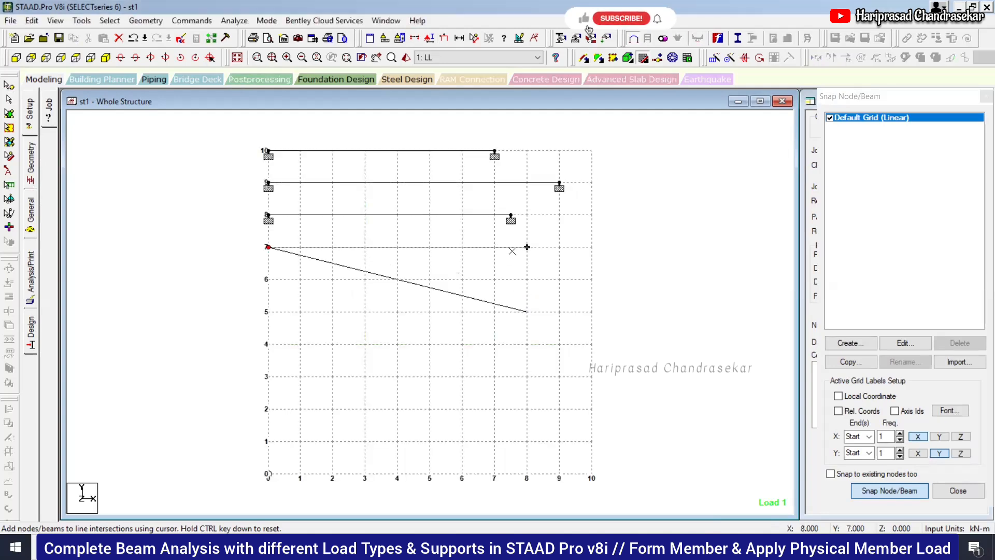
left_click(527, 247)
key("Escape")
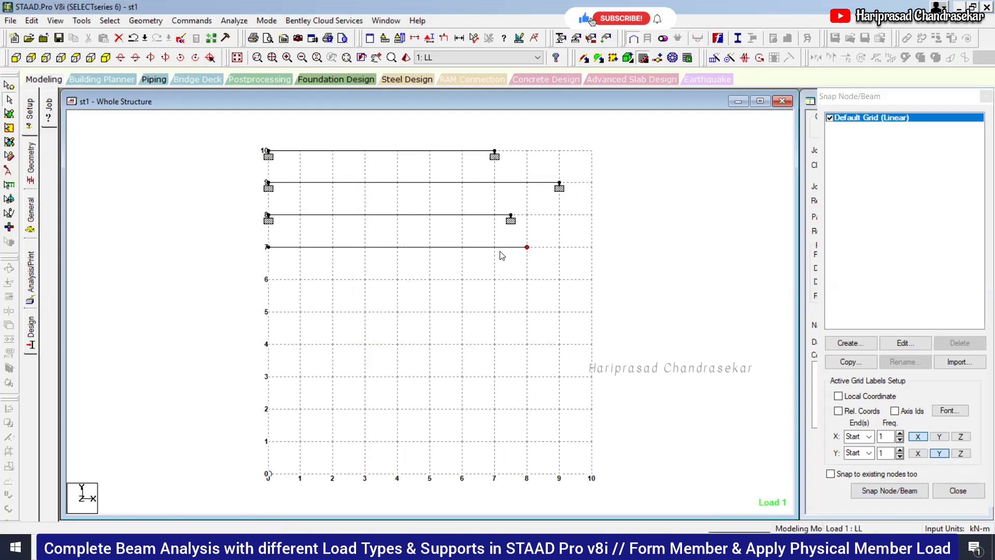
Insert a node into the new 8 m beam at a distance of 7.5 m
left_click(458, 248)
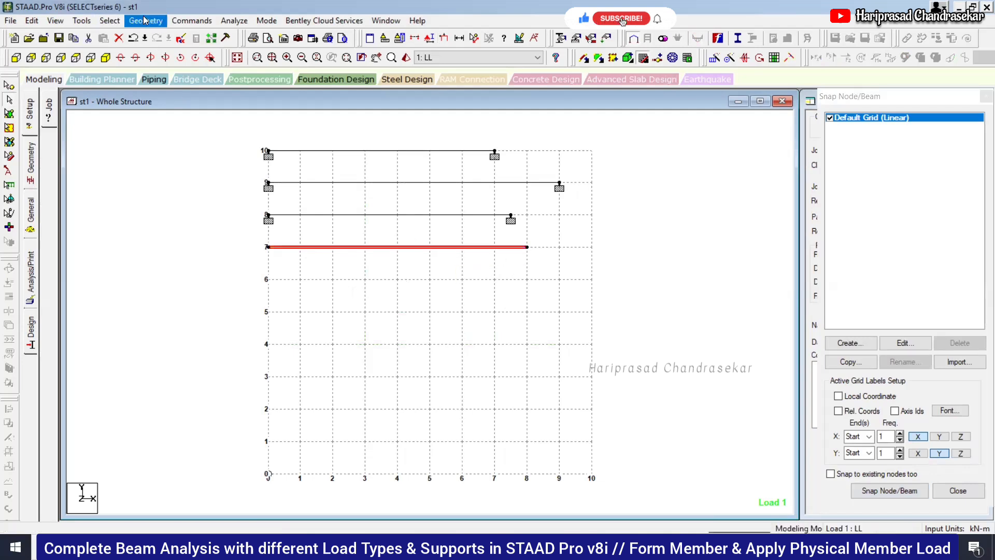
left_click(146, 20)
left_click(165, 62)
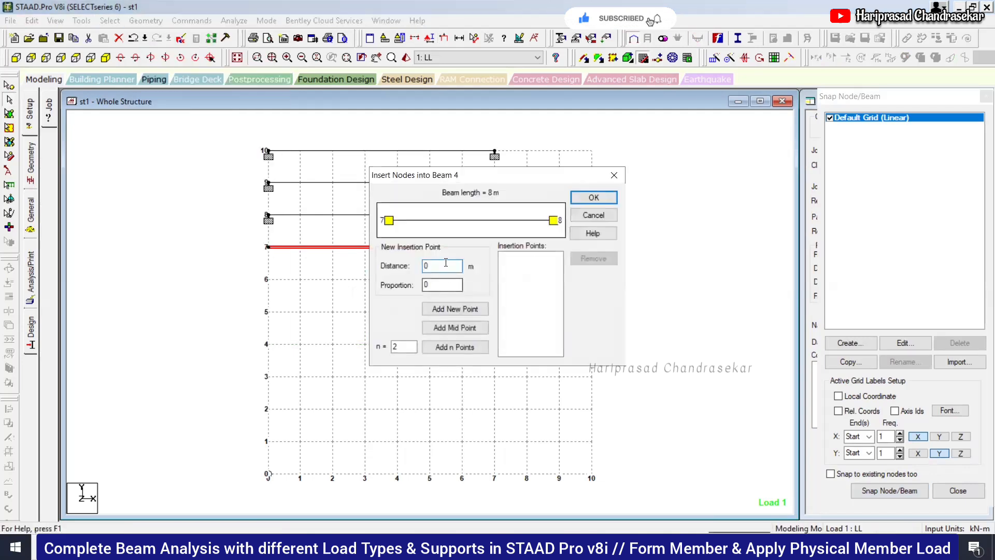
type("7.5")
left_click(447, 313)
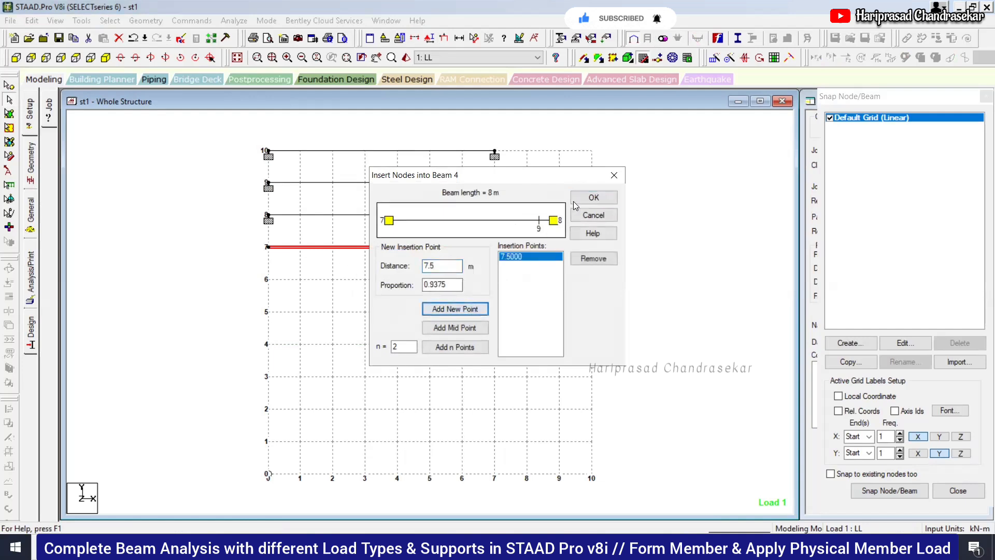
left_click(574, 201)
Delete the short beam segment beyond the inserted node together with its orphan end node
left_click(519, 247)
key("Delete")
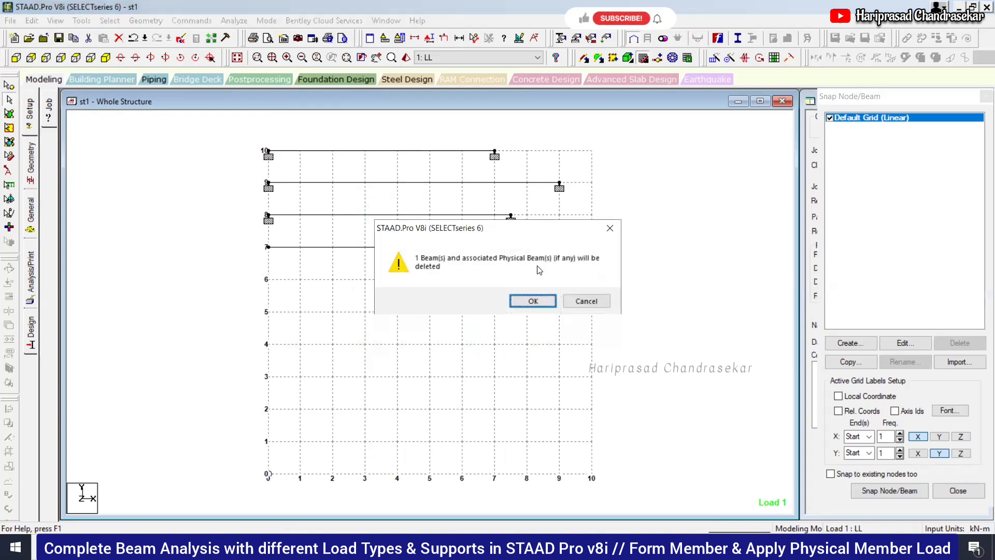
left_click(534, 301)
left_click(532, 301)
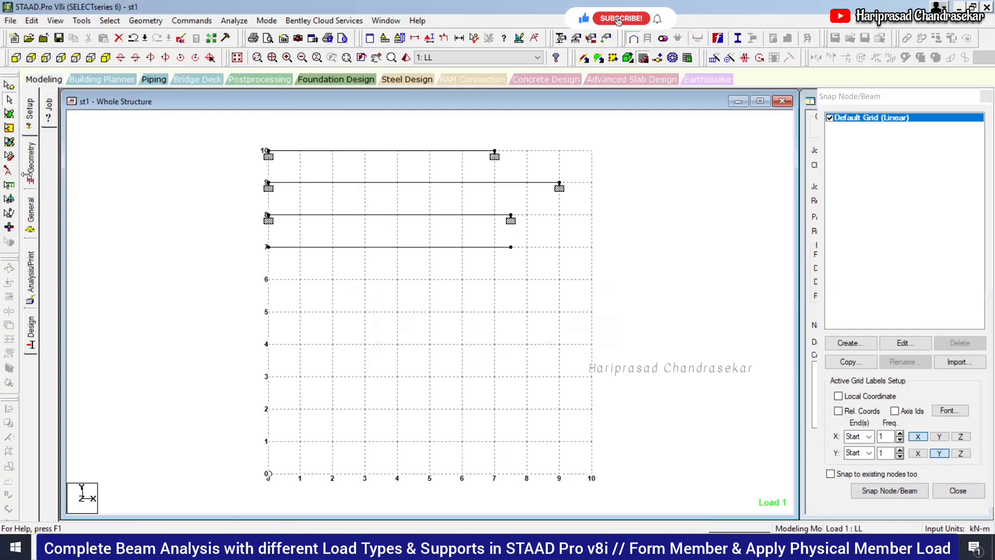
Assign the existing Rect 0.40x0.40 concrete section to the fourth beam
left_click(27, 206)
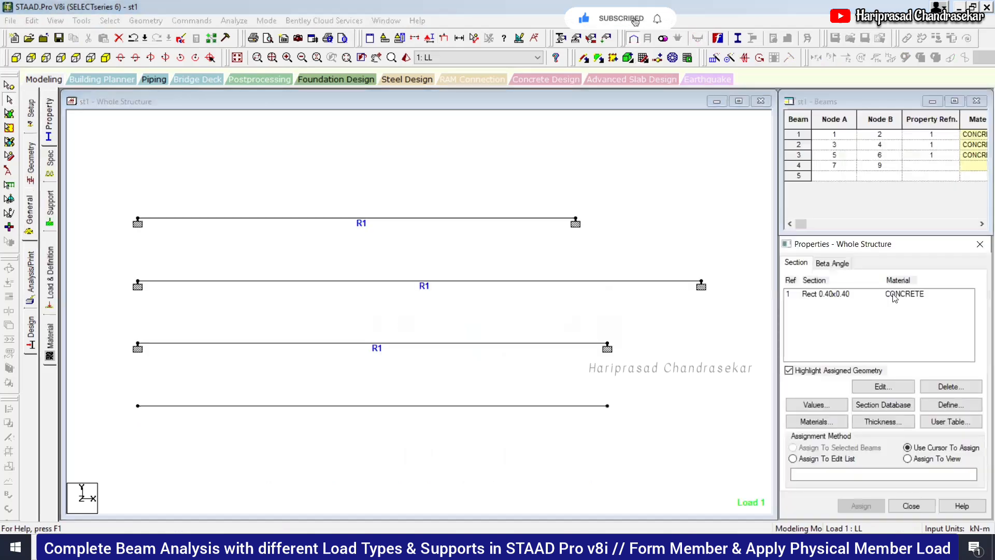
left_click(894, 294)
left_click(485, 408)
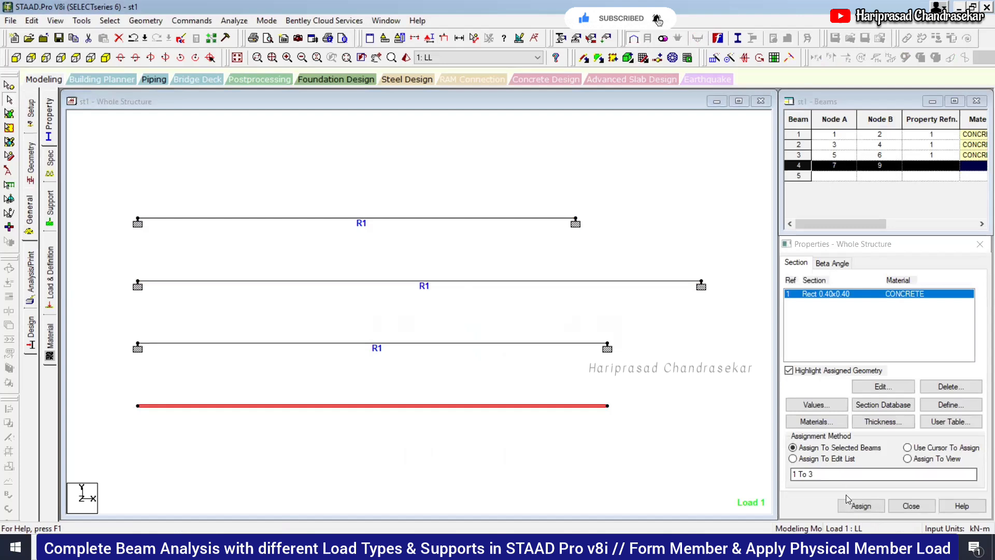
left_click(861, 506)
left_click(907, 412)
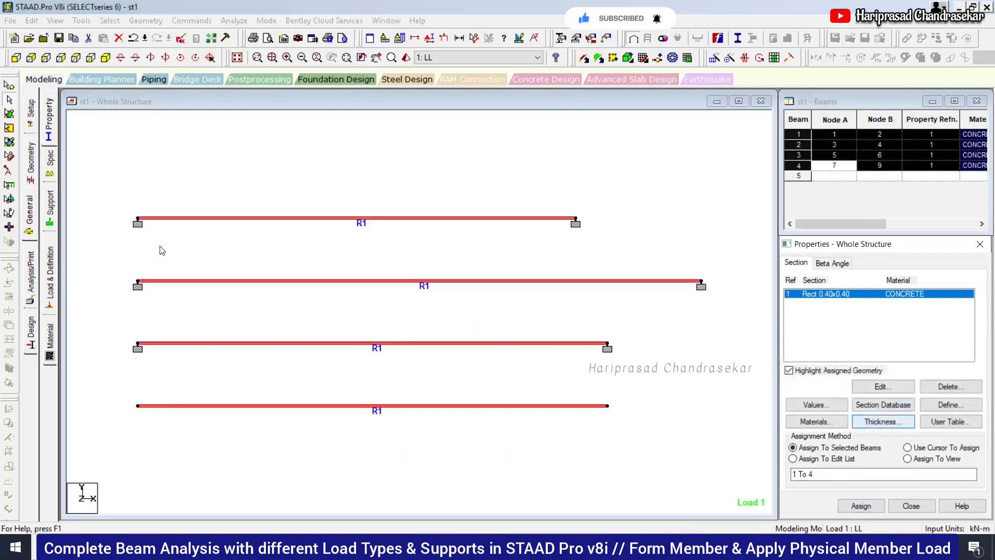
Assign the existing Support 2 to both end nodes of the fourth beam
left_click(52, 213)
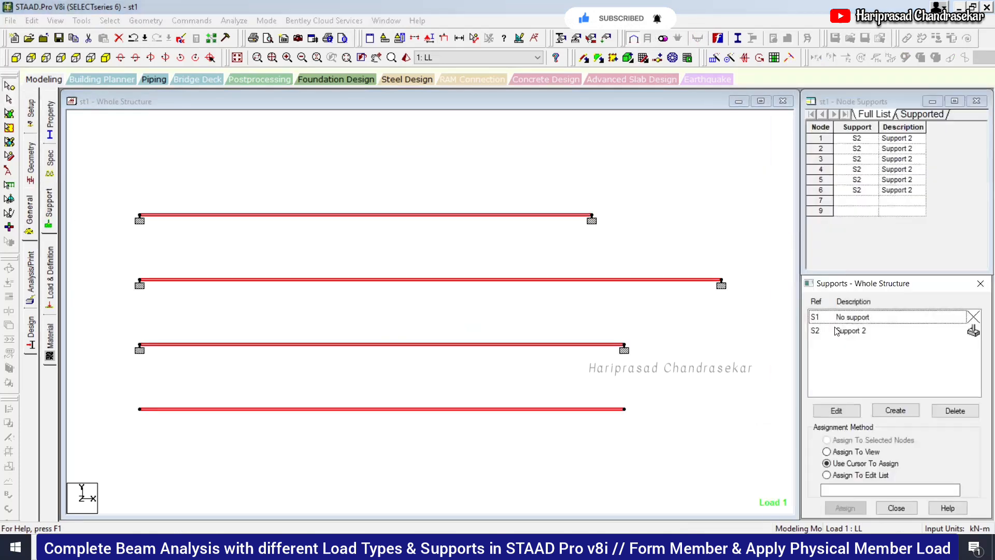
left_click_drag(97, 397, 164, 466)
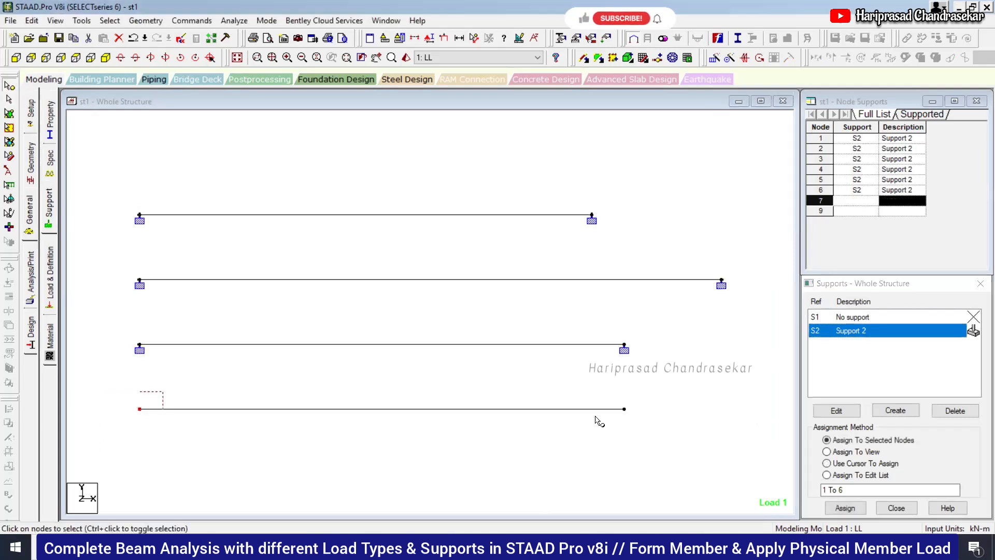
left_click(624, 409, "ctrl")
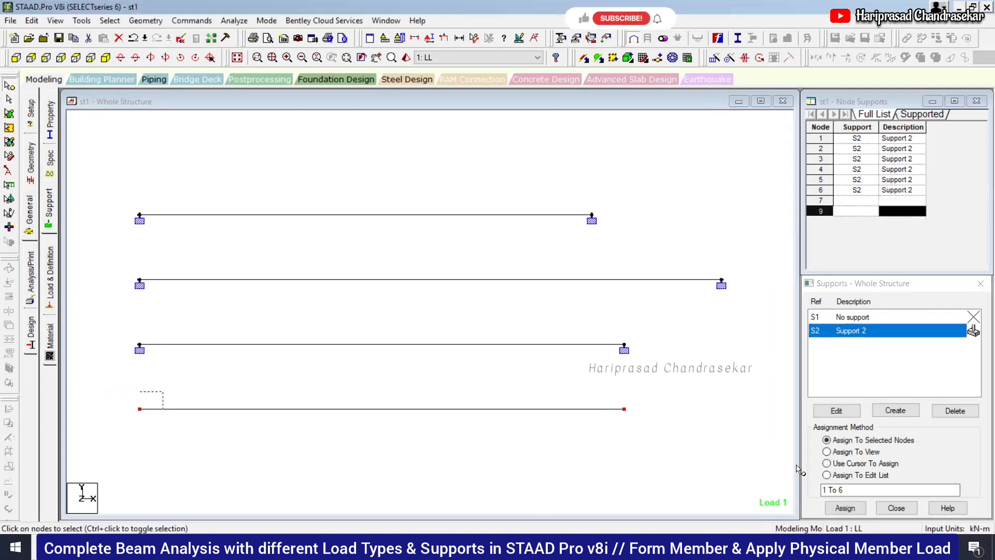
left_click(845, 508)
left_click(905, 432)
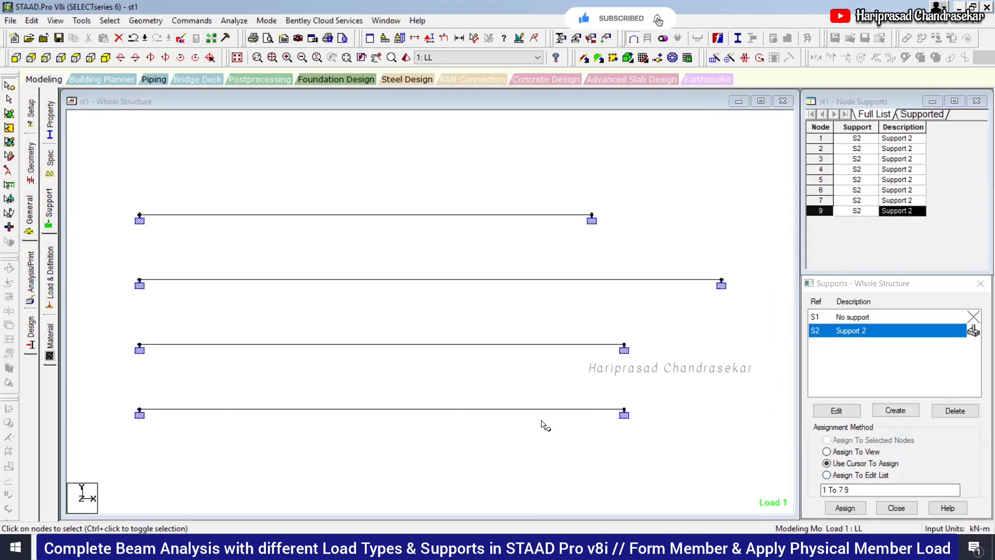
Add a uniform member force of -2 kN/m in GY to load case LL, with d1 = 3 m and d2 = 6 m
left_click(50, 277)
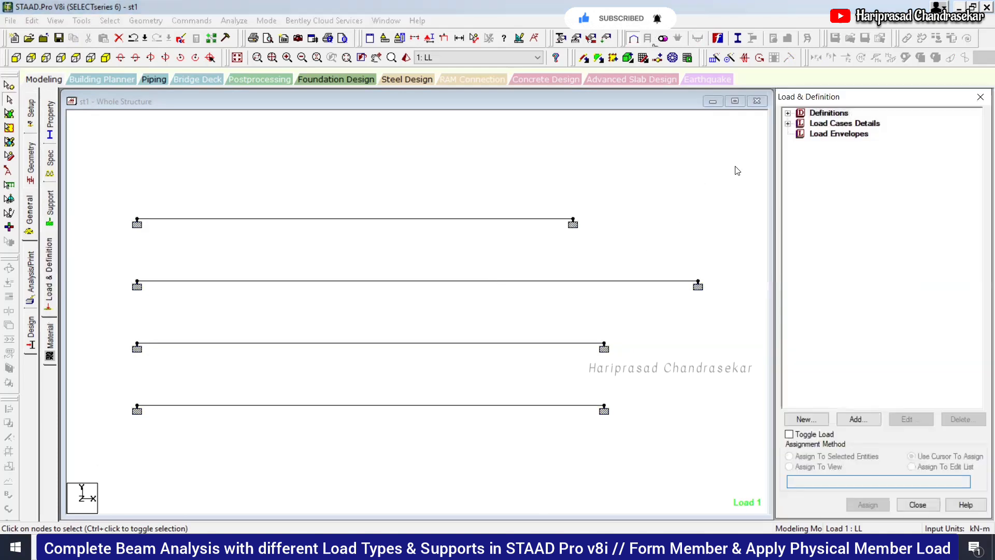
left_click(789, 124)
left_click(801, 134)
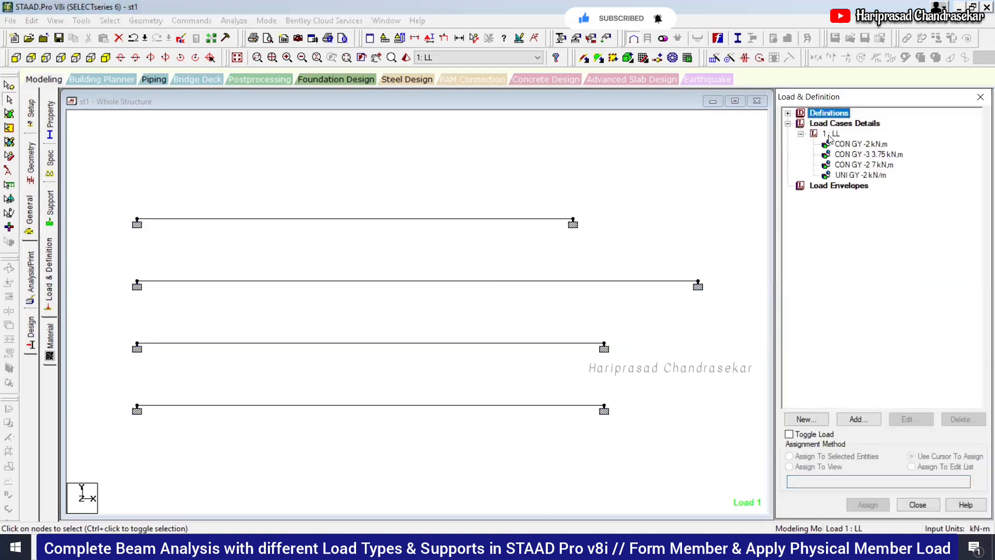
left_click(831, 134)
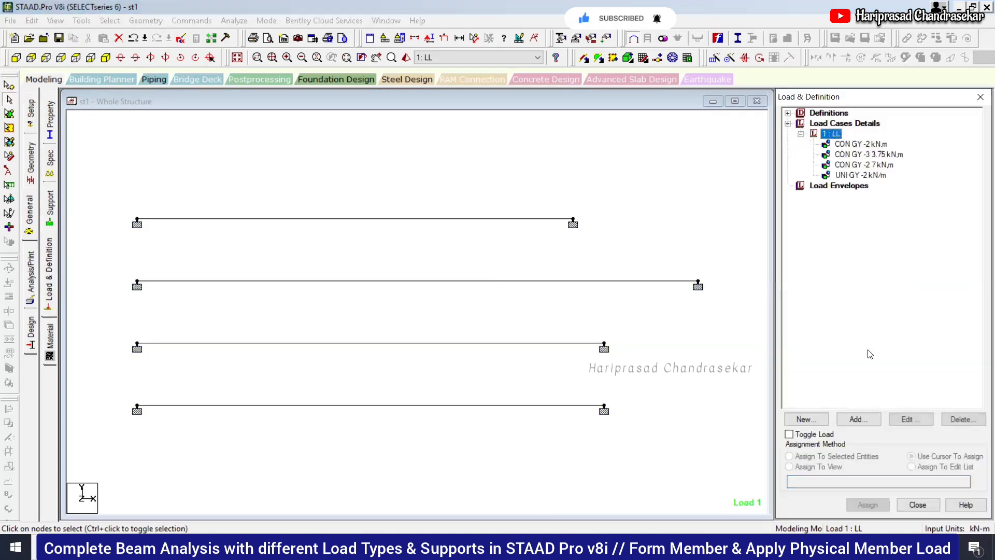
left_click(854, 419)
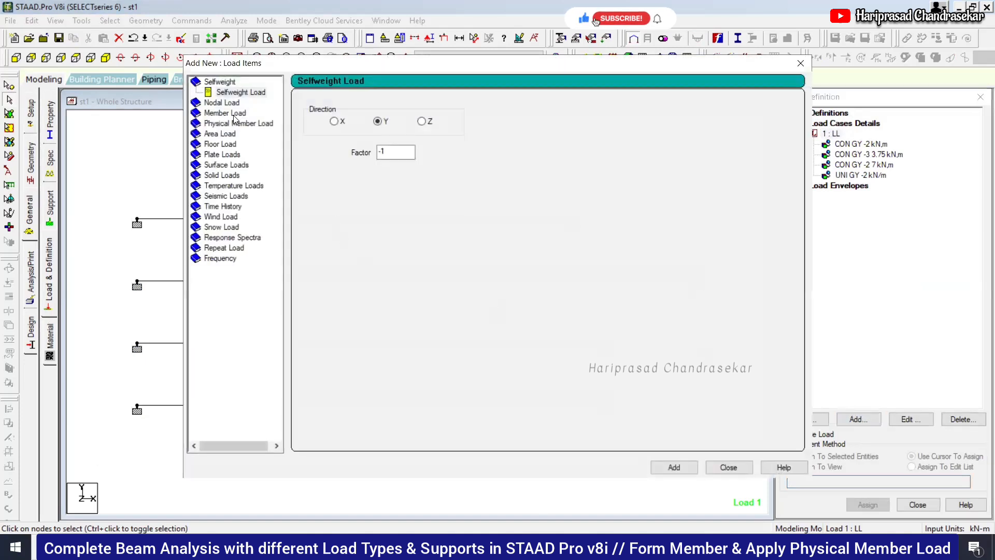
left_click(225, 102)
left_click(431, 137)
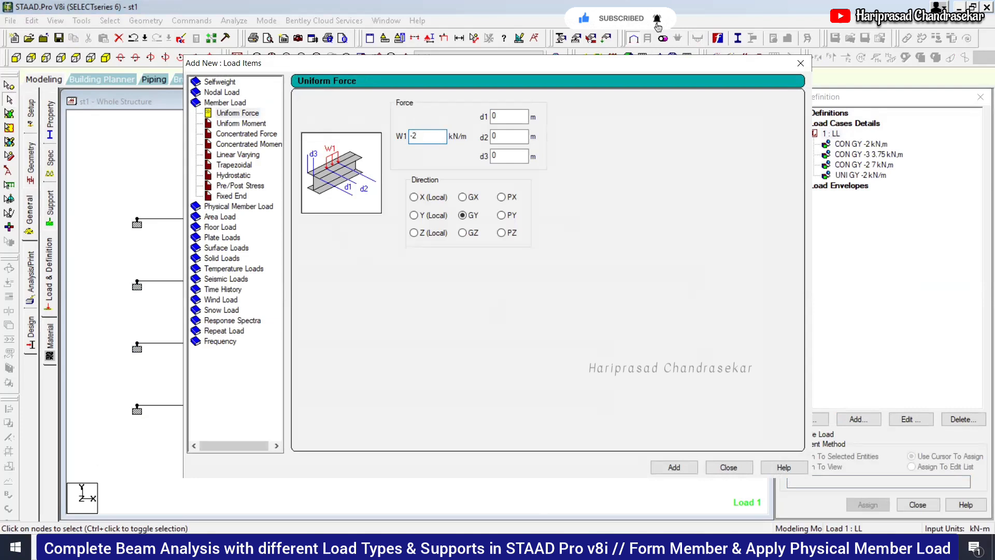
left_click(501, 117)
type("3")
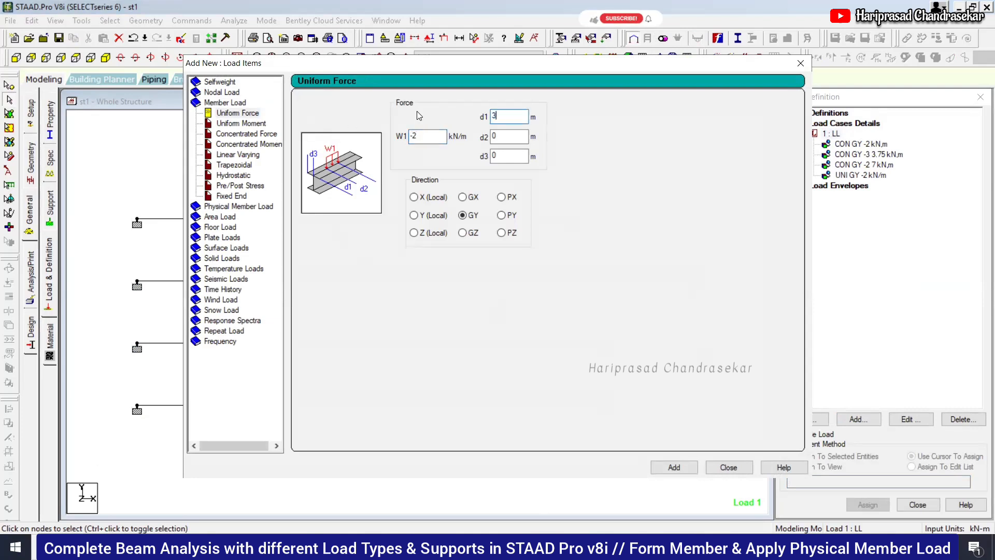
left_click(500, 139)
type("6")
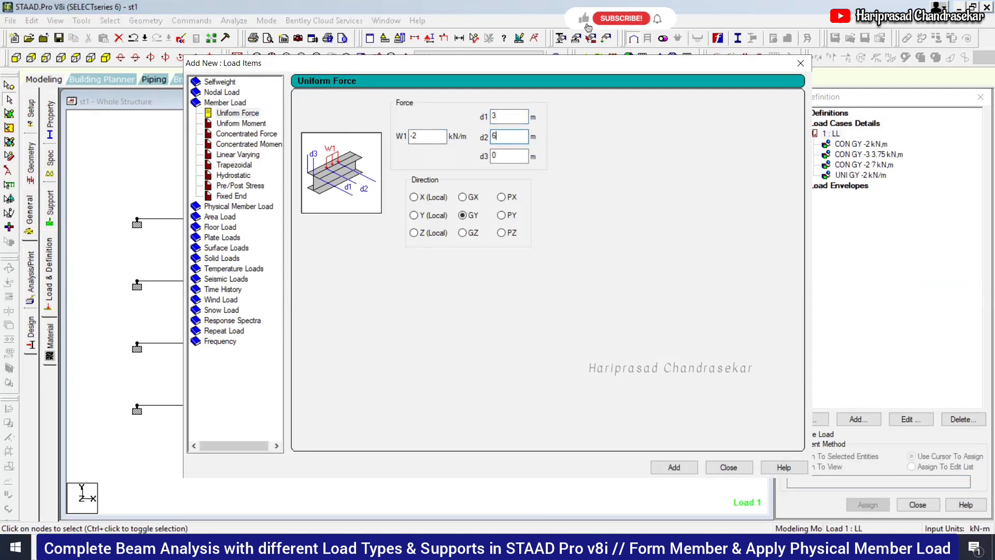
left_click(674, 468)
left_click(728, 467)
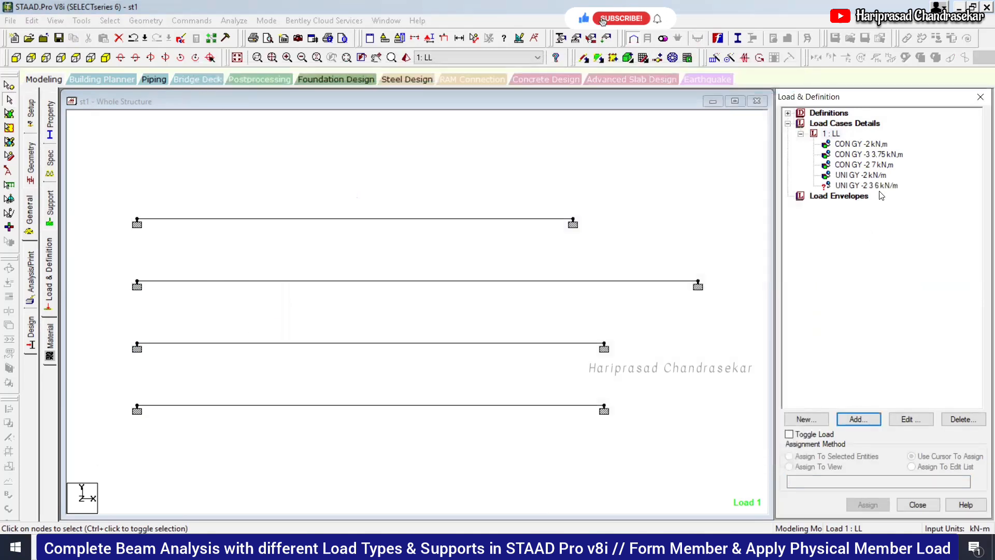
Assign the new partial uniform load to the fourth beam and clear the beam selection
left_click(560, 405)
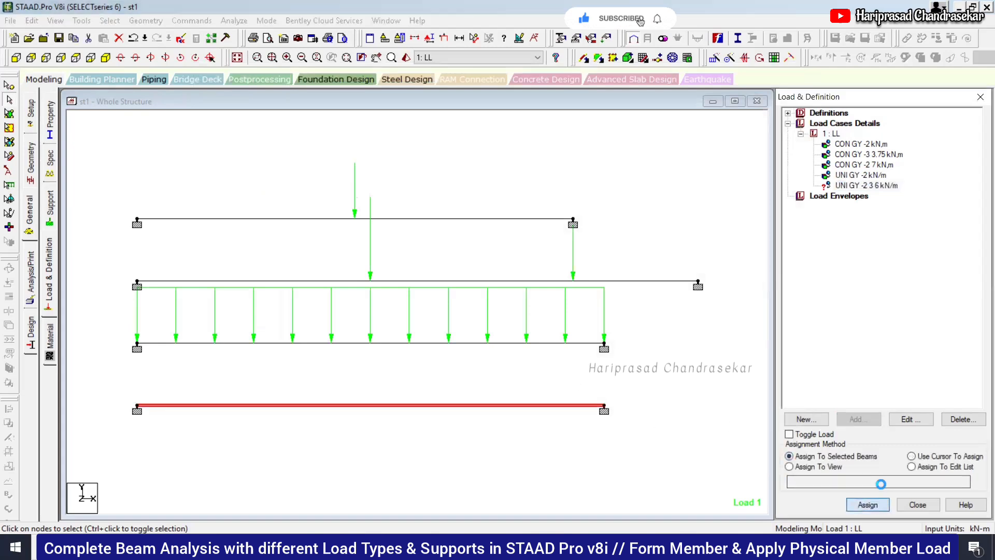
left_click(868, 504)
left_click(907, 339)
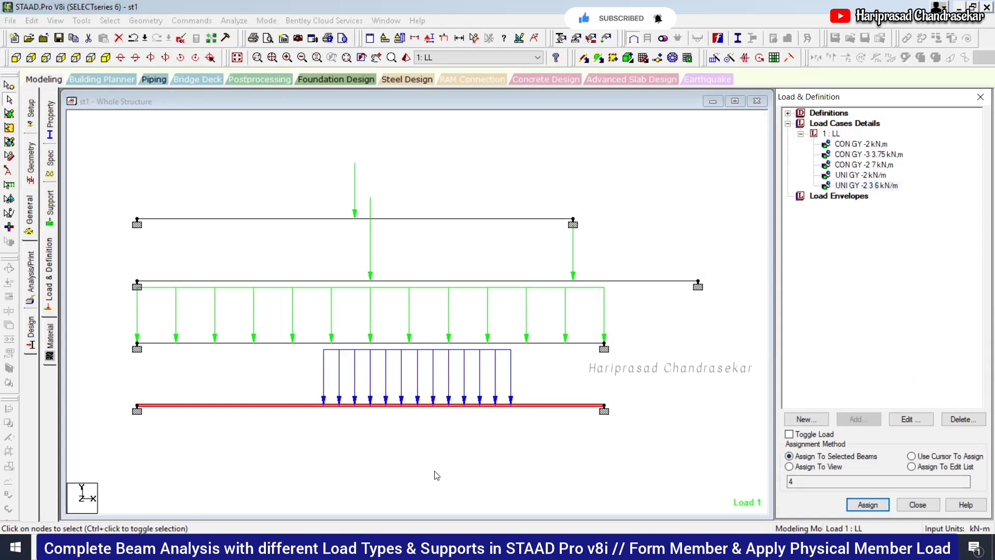
left_click(478, 449)
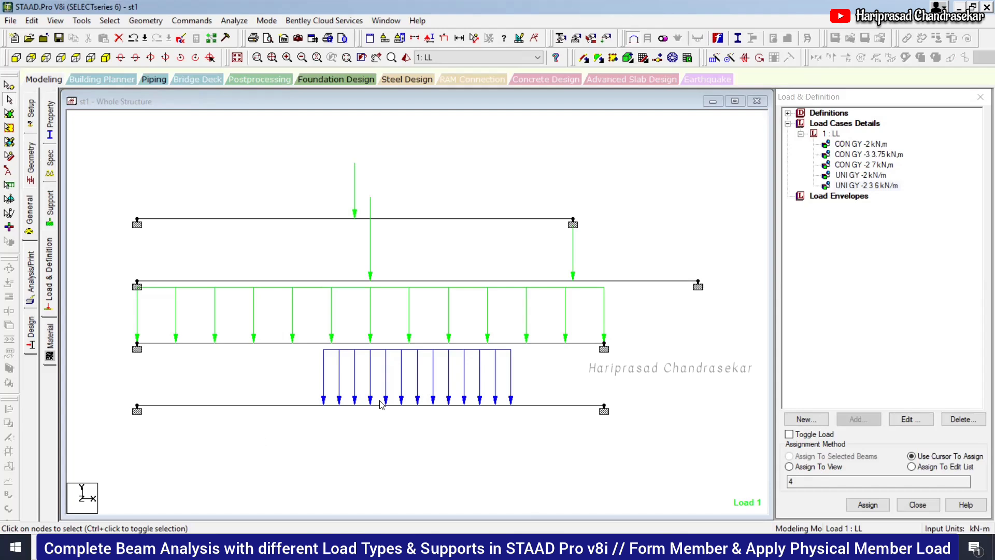
Run the analysis and enter postprocessing with load case 1 LL selected for the results
left_click(232, 20)
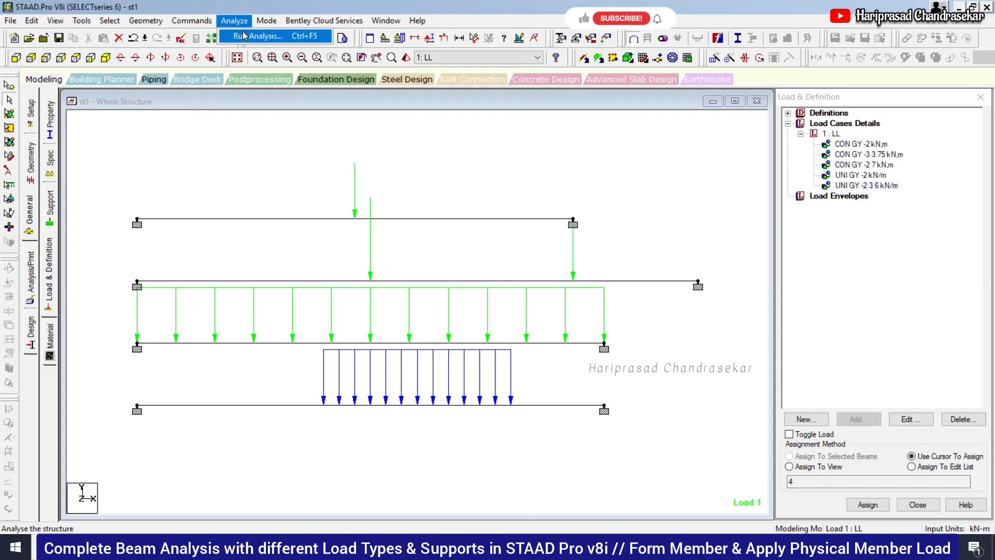
left_click(248, 35)
left_click(429, 293)
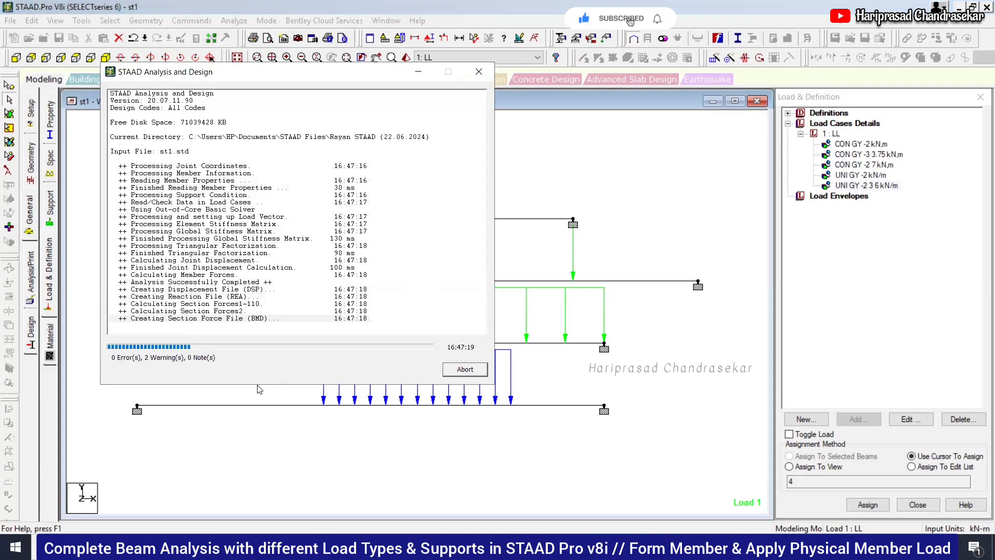
left_click(460, 373)
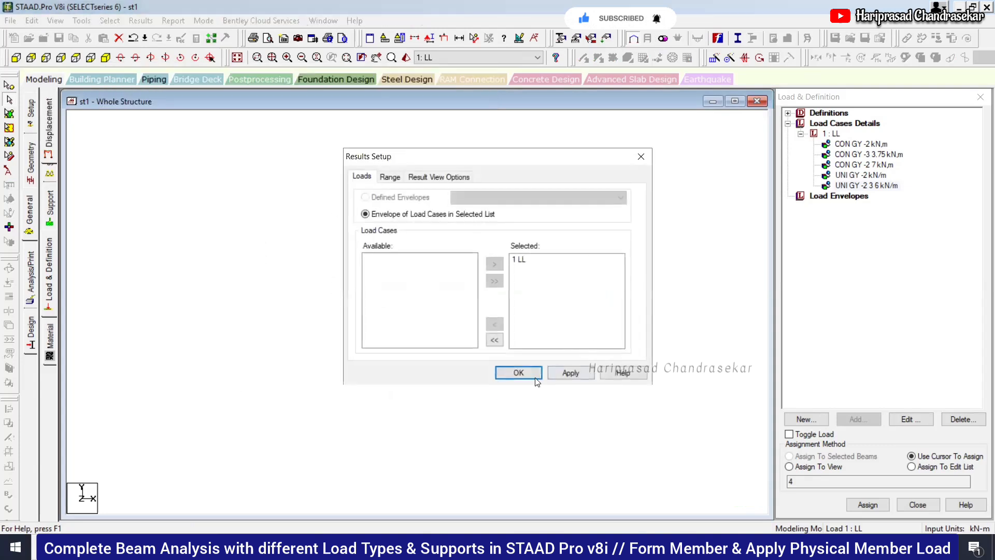
left_click(537, 382)
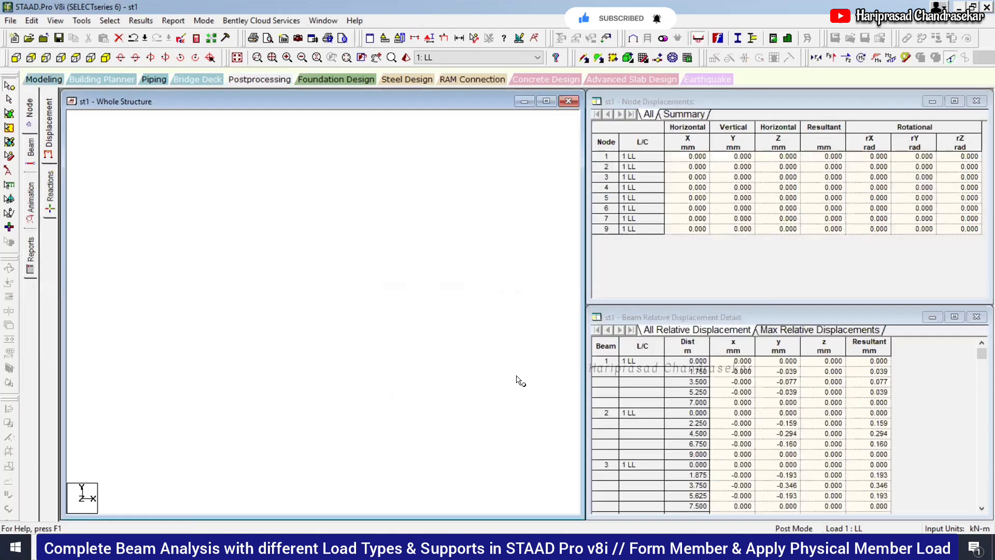
Examine the bending moment and shear force graphs of the fourth, third and second beams
left_click(30, 147)
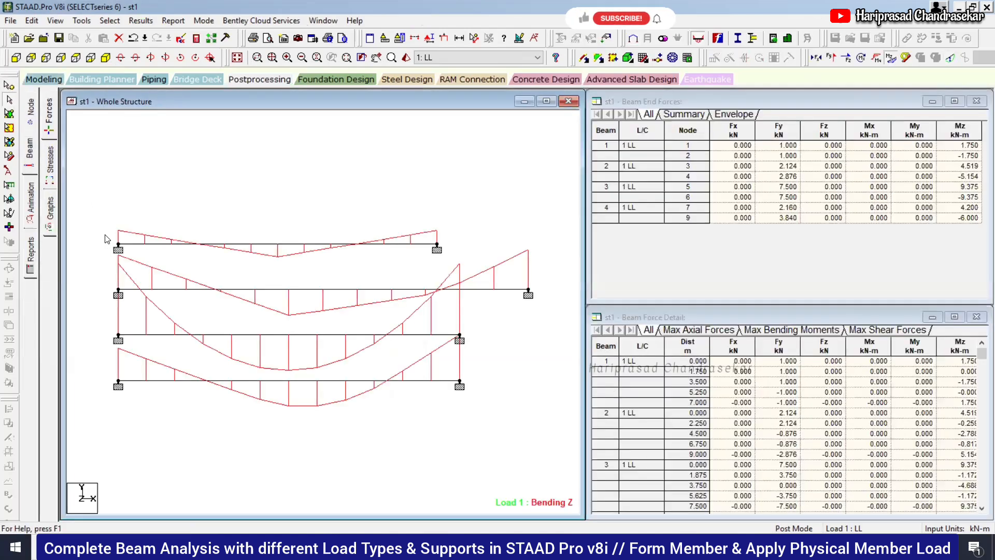
left_click(50, 209)
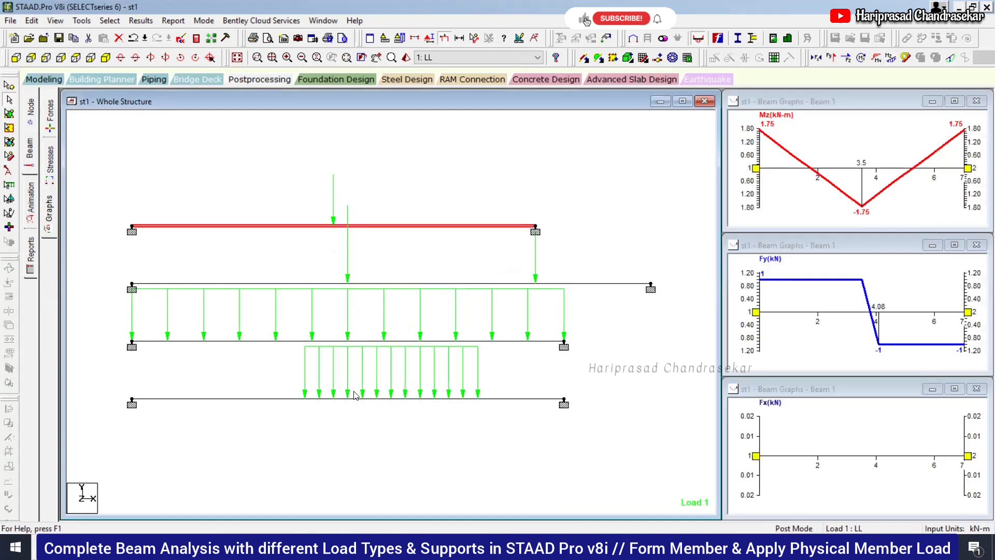
left_click(259, 399)
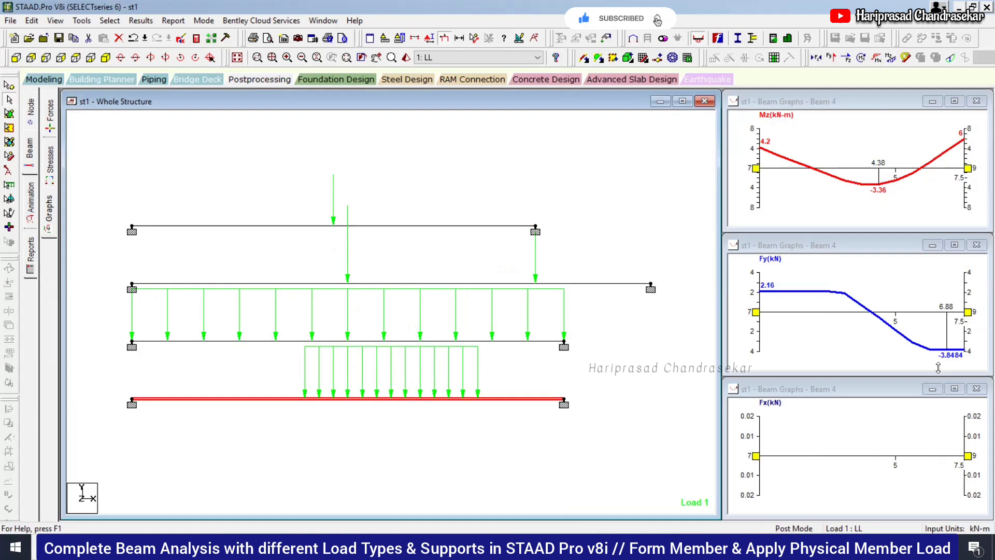
left_click(530, 341)
left_click(596, 284)
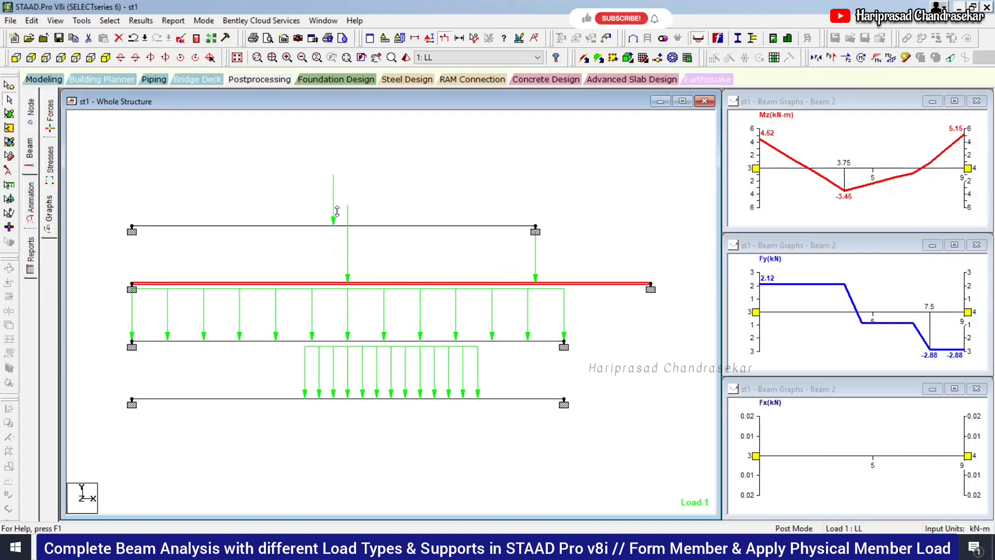
Return to modeling and place a single node at the grid origin (0, 0), deleting the old result files
left_click(44, 79)
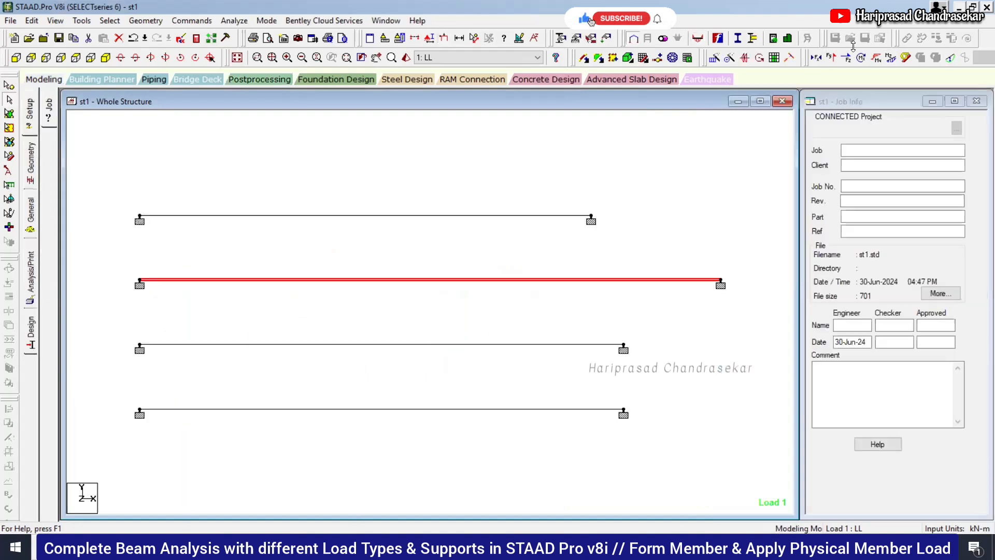
left_click(815, 57)
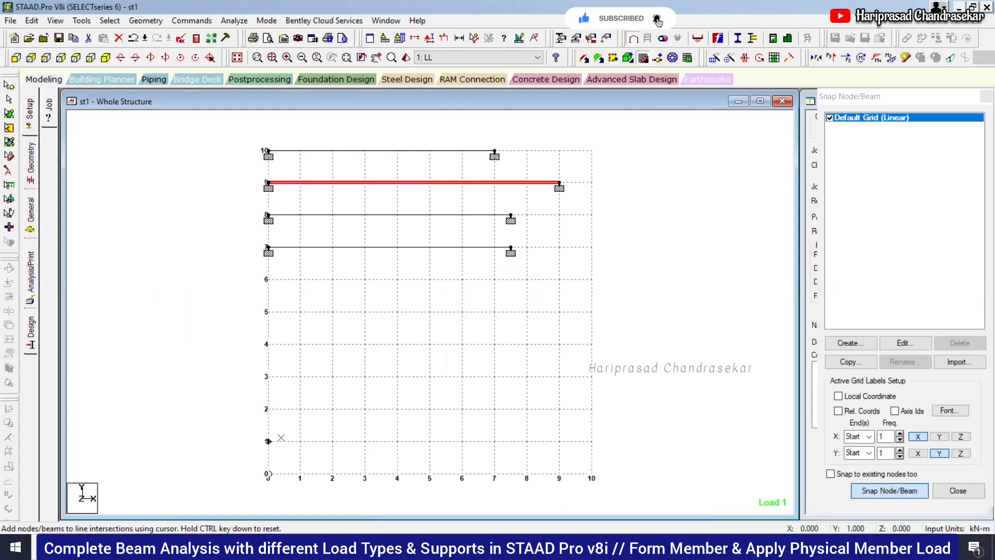
left_click(269, 473)
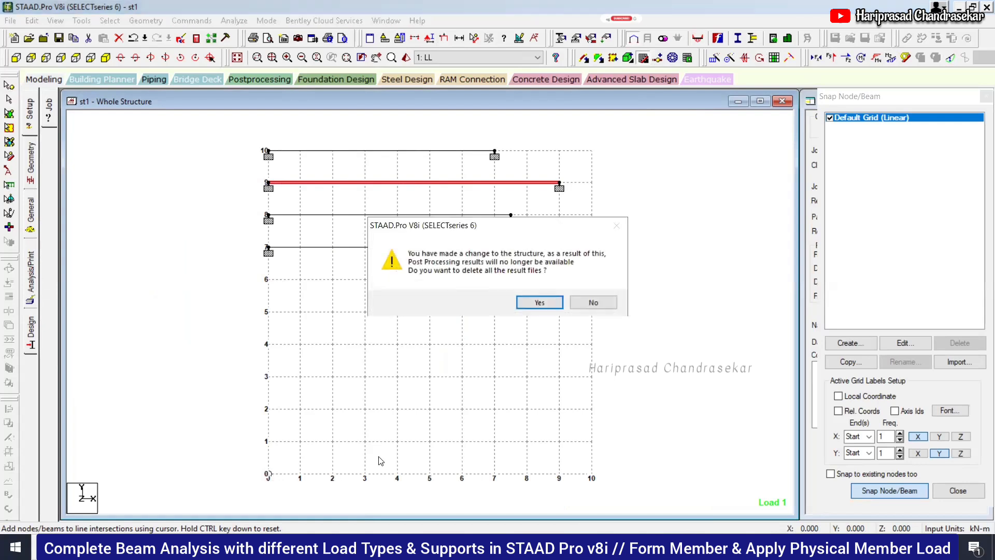
left_click(551, 305)
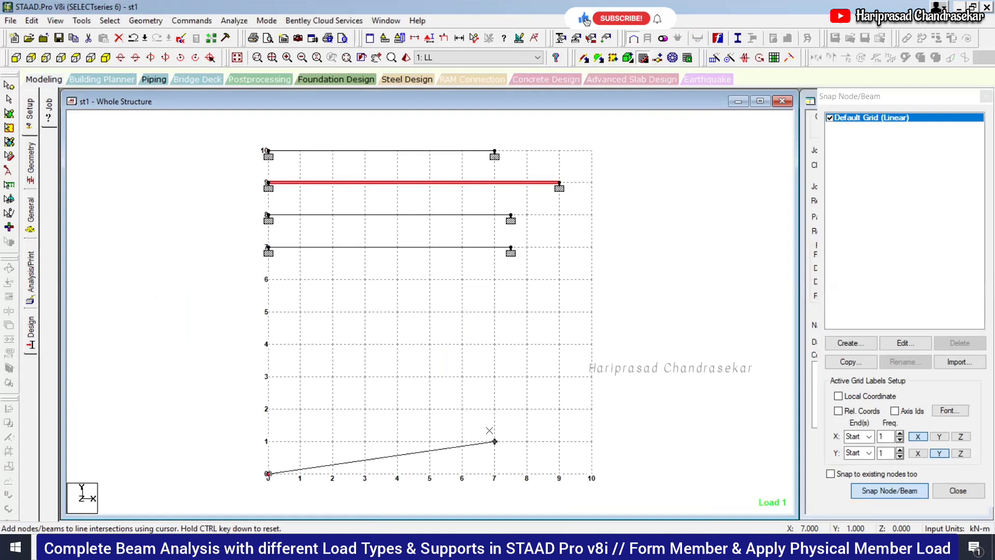
key("Escape")
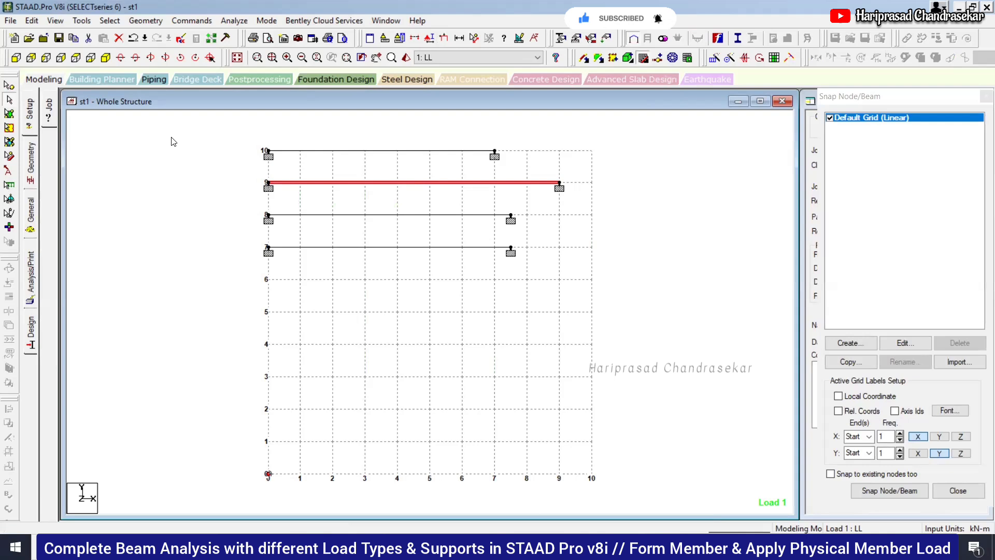
Create a fifth beam by translationally repeating the origin node once along X at 9.5 m spacing with linked steps
left_click(9, 85)
left_click_drag(253, 442, 308, 510)
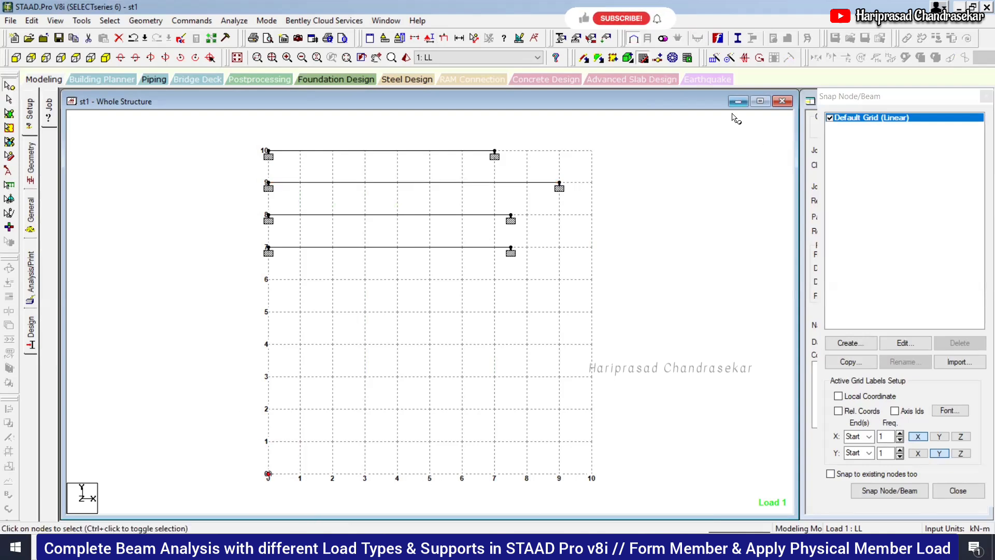
left_click(730, 57)
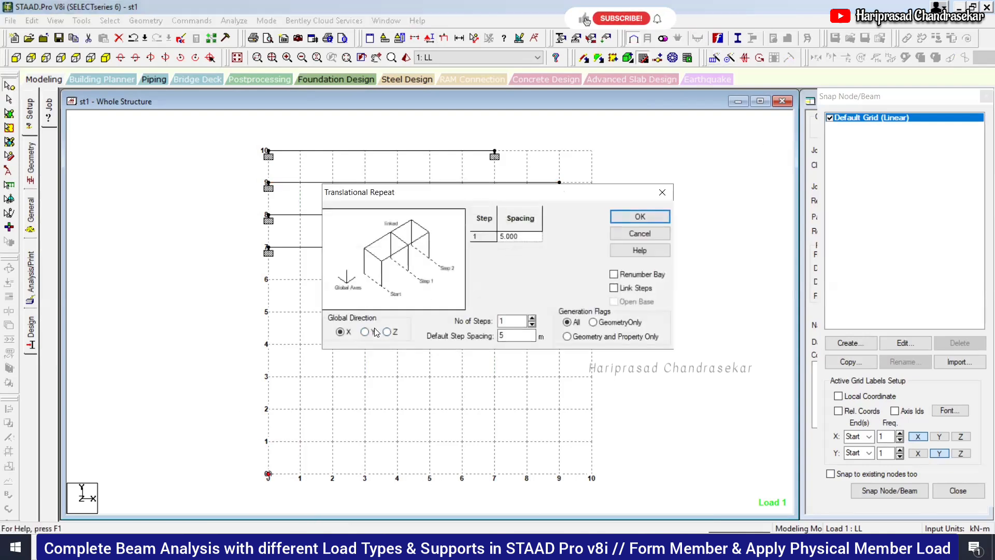
left_click_drag(534, 335, 388, 331)
type("9.5")
left_click(614, 288)
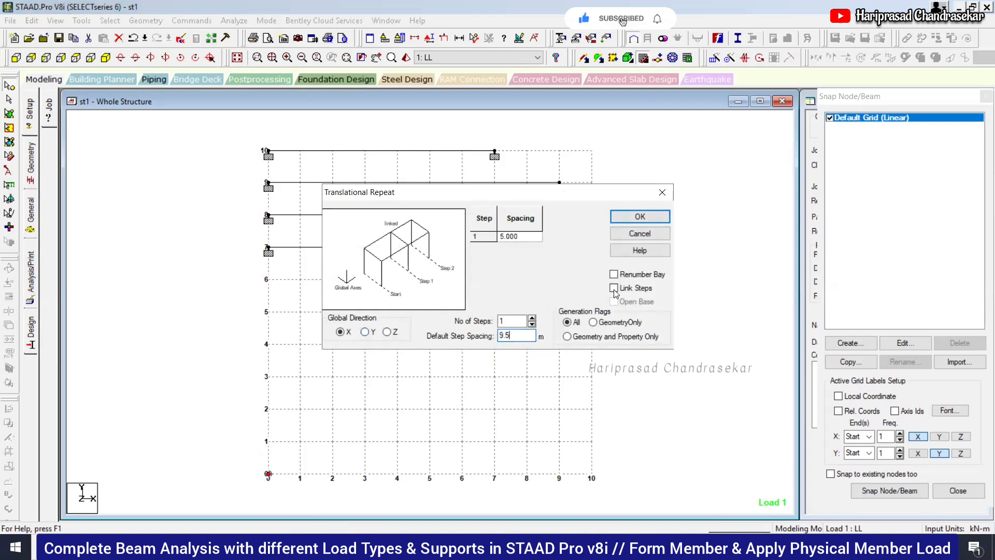
left_click(640, 217)
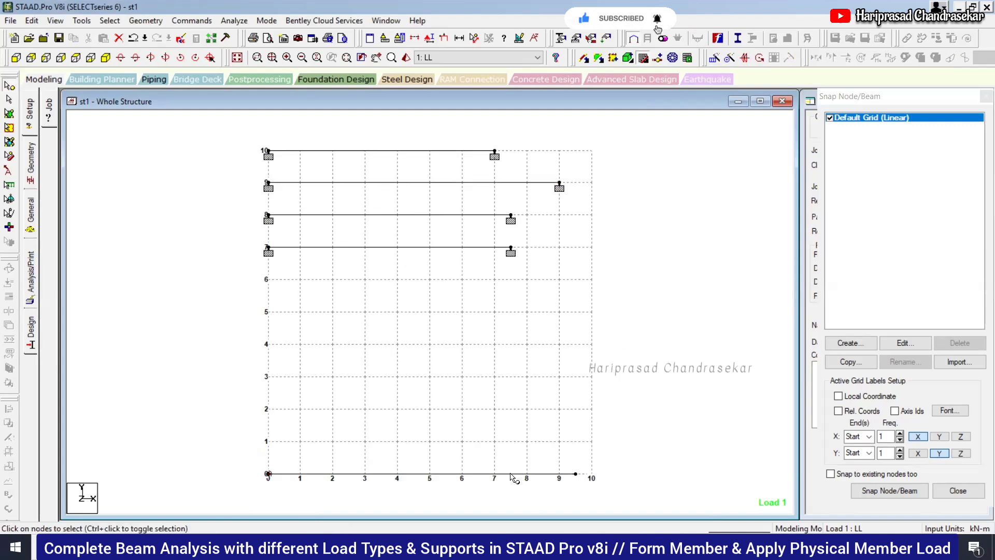
Assign the existing Rect 0.40x0.40 concrete section to the new 9.5 m beam
left_click(30, 215)
left_click(832, 301)
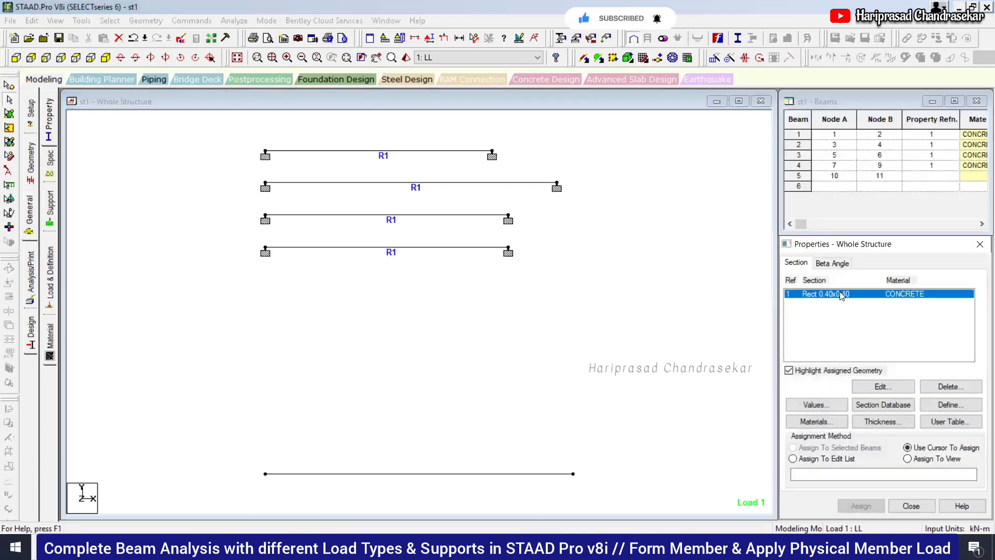
left_click(545, 474)
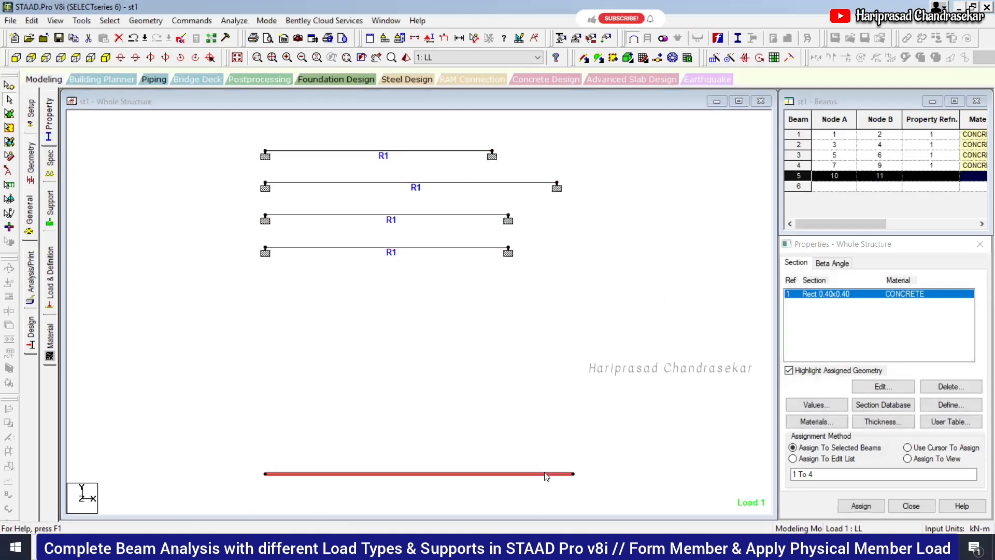
left_click(861, 506)
left_click(904, 413)
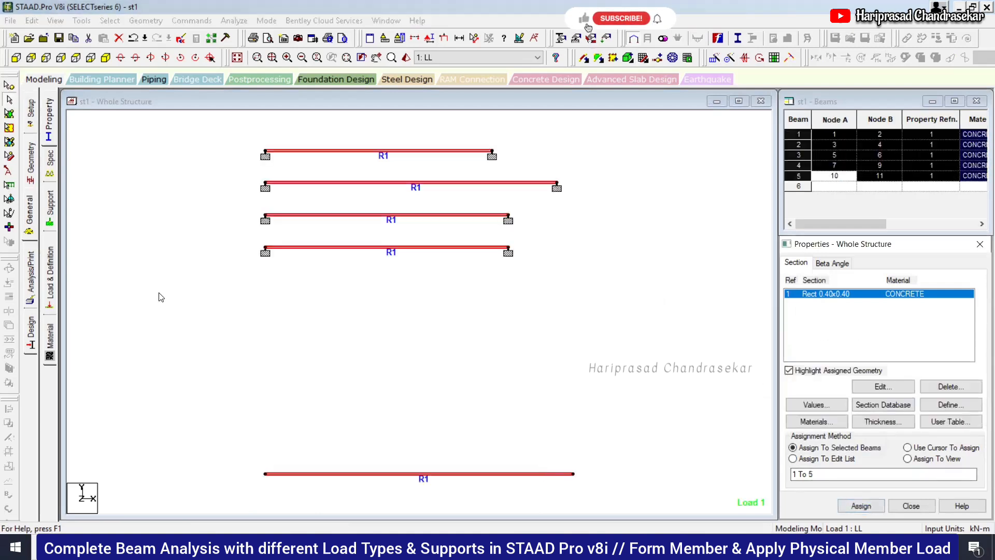
Create a new pinned support definition for the fifth beam
left_click(49, 207)
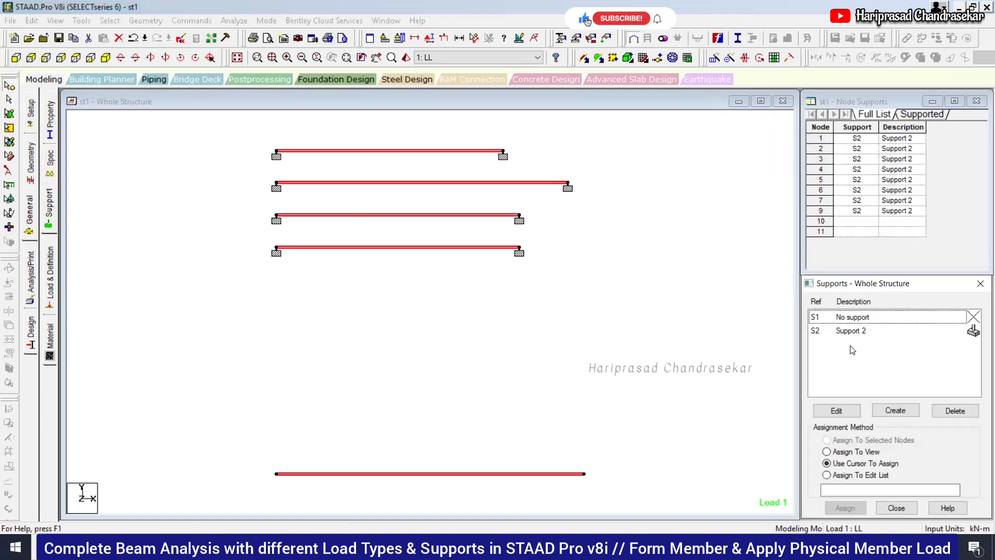
left_click(858, 317)
left_click(895, 410)
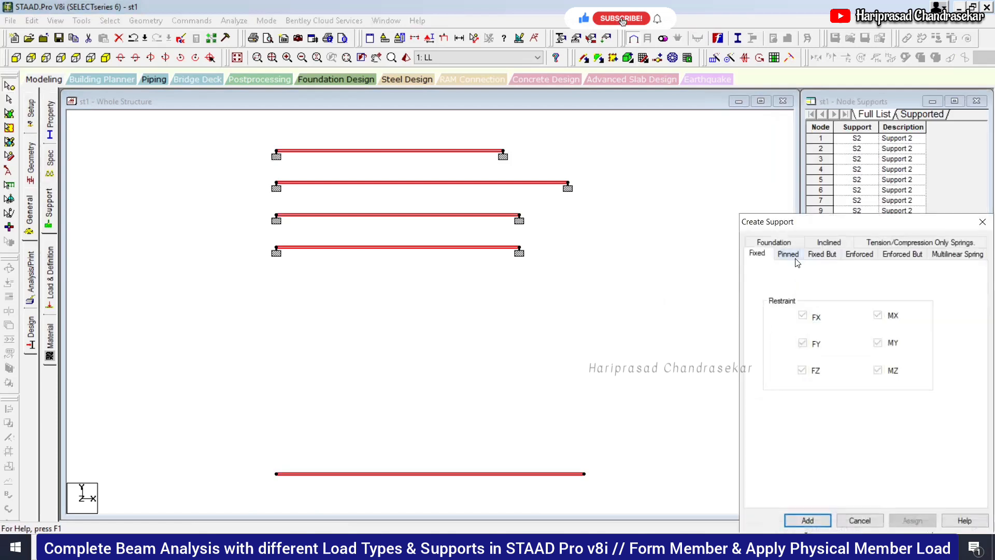
left_click(797, 257)
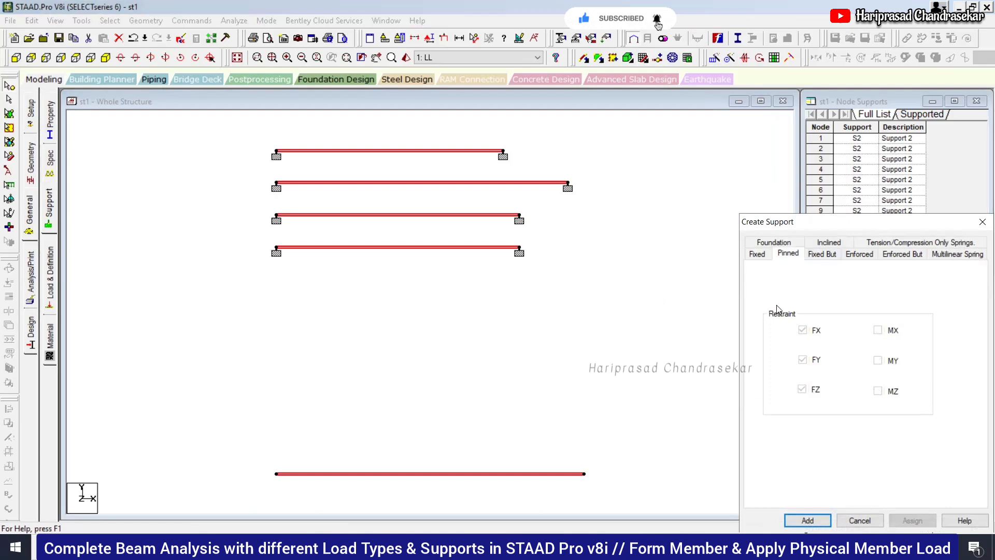
left_click(825, 520)
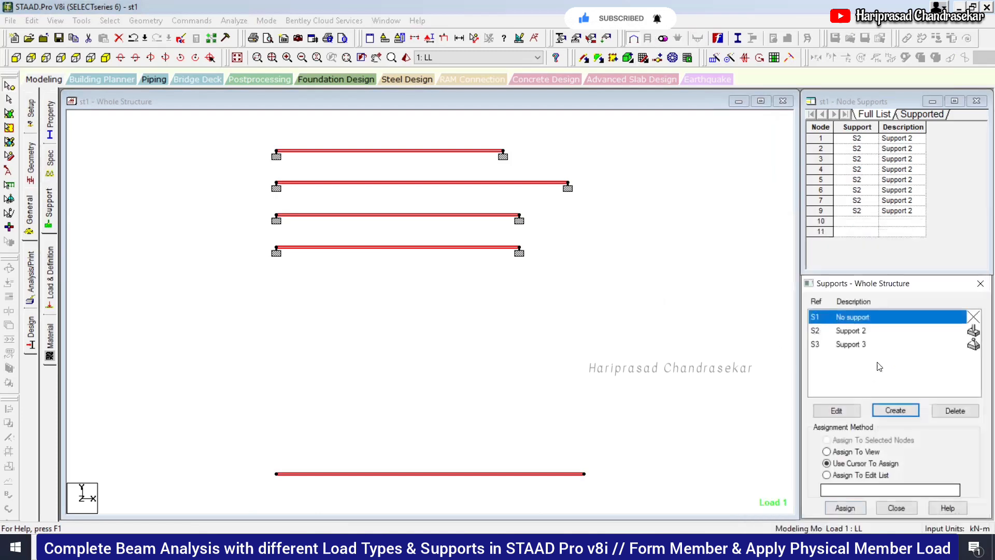
Assign the pinned support (Support 3) to both end nodes of the fifth beam, nodes 10 and 11
left_click_drag(252, 461, 298, 486)
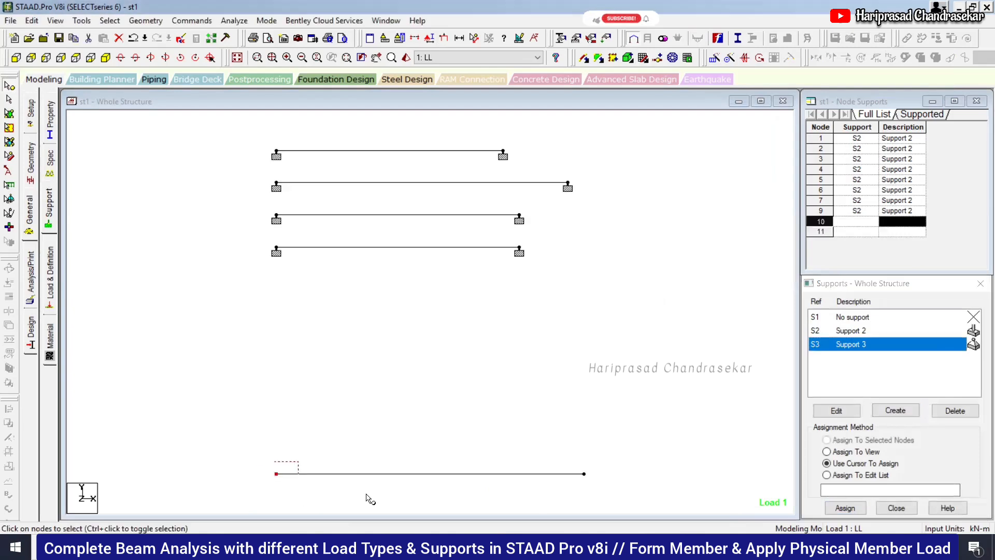
left_click_drag(575, 464, 600, 485, "ctrl")
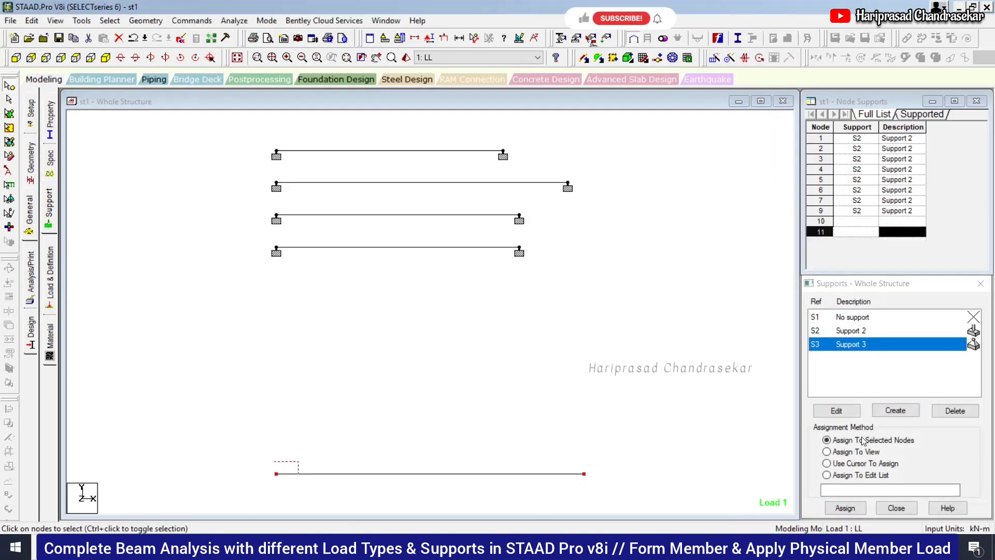
left_click(845, 508)
key("Return")
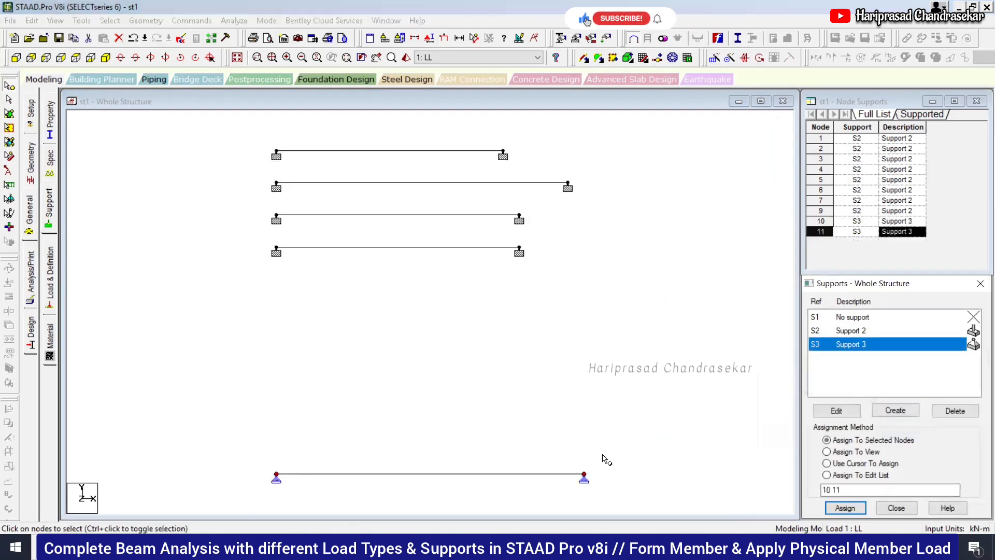
left_click(634, 466)
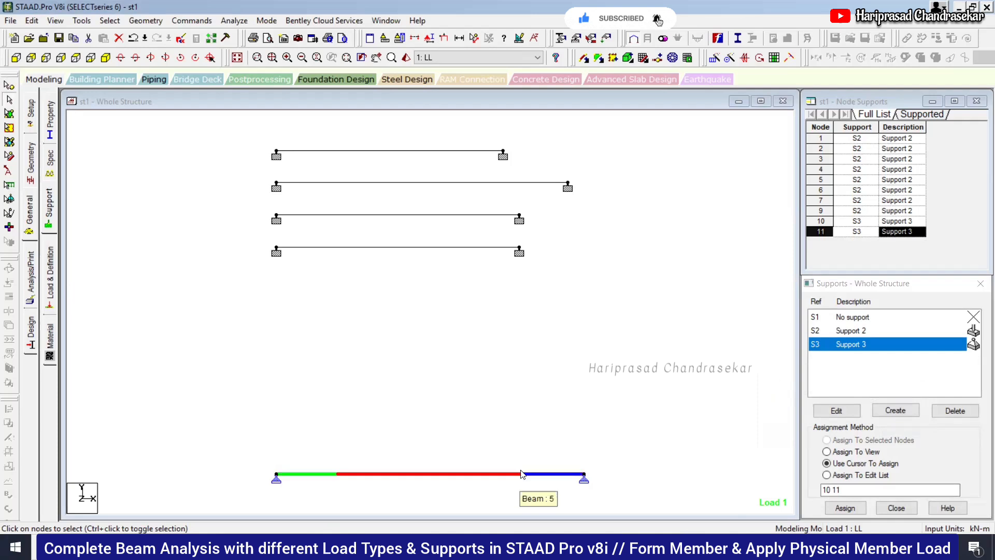
With the fifth beam selected, add a uniform member force of -2 kN/m in GY to load case LL, with d1 0 and d2 1.5 m
left_click(50, 275)
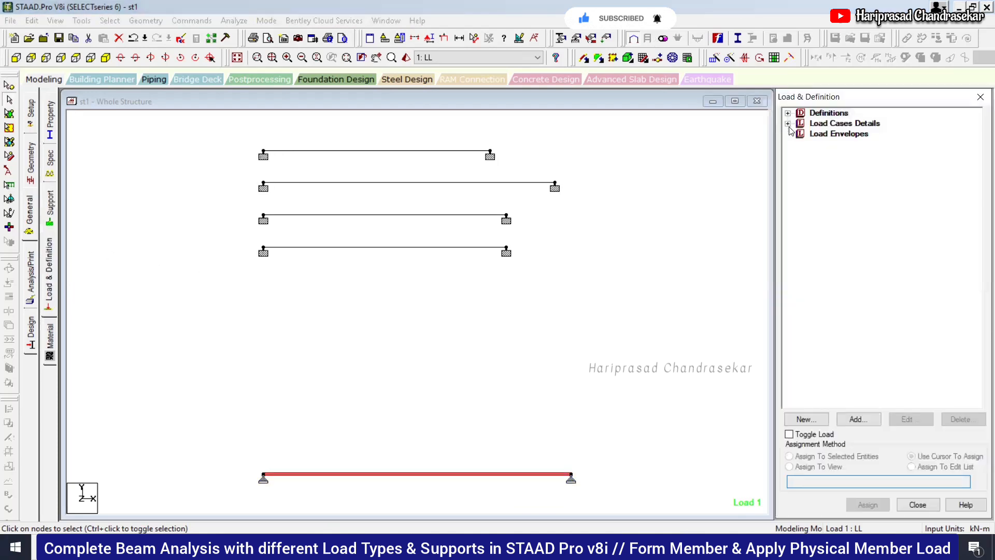
left_click(788, 124)
left_click(801, 134)
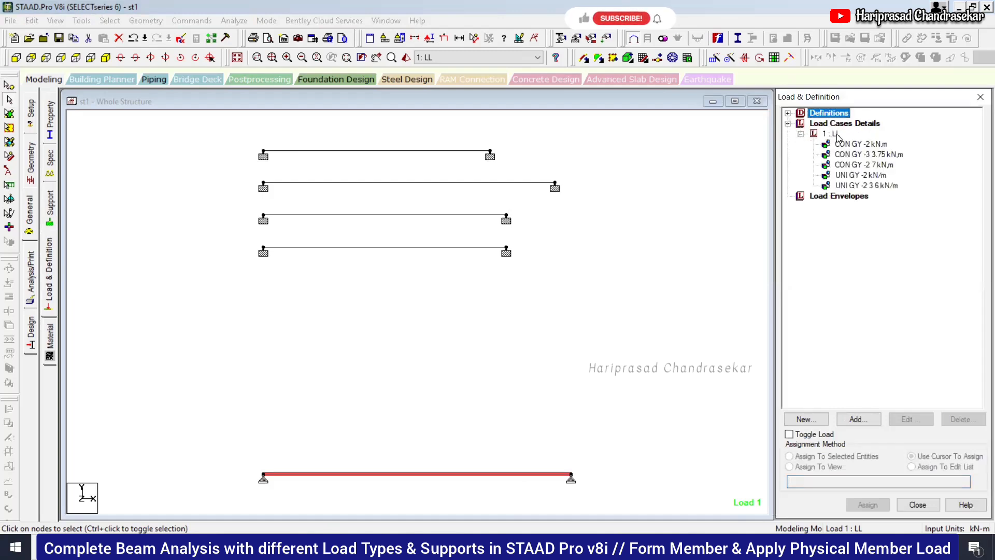
left_click(832, 133)
left_click(866, 420)
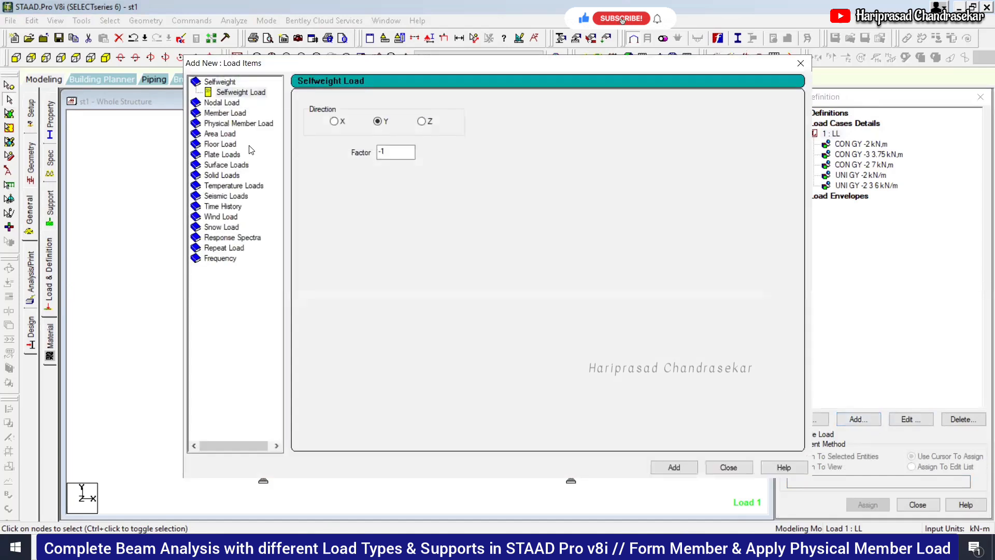
left_click(240, 113)
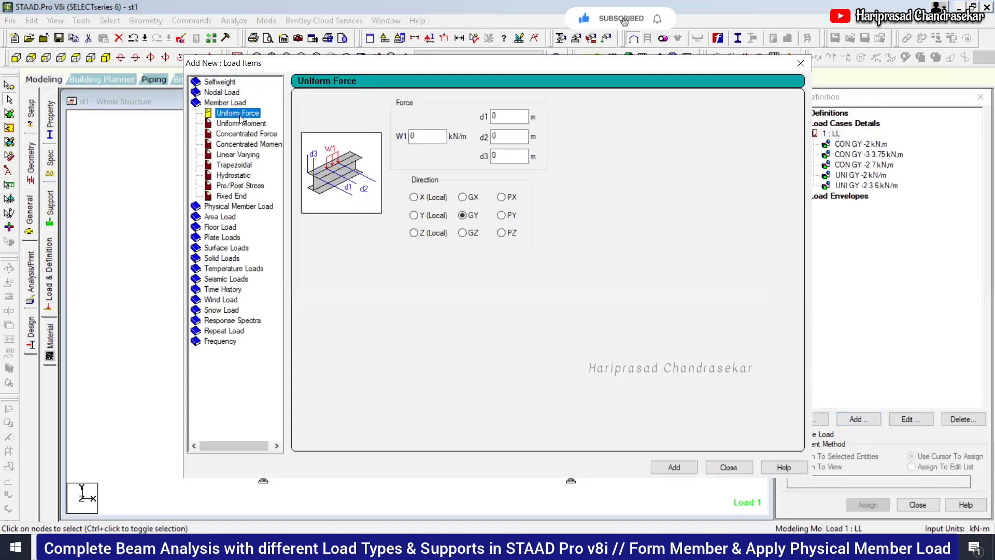
left_click_drag(427, 136, 324, 138)
type("-2")
left_click(525, 136)
type("1")
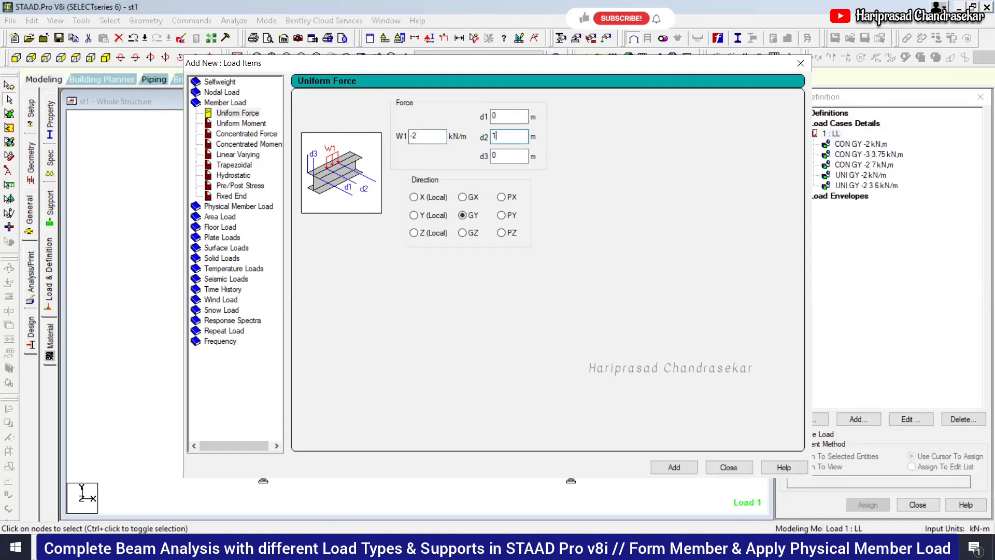
type(".5")
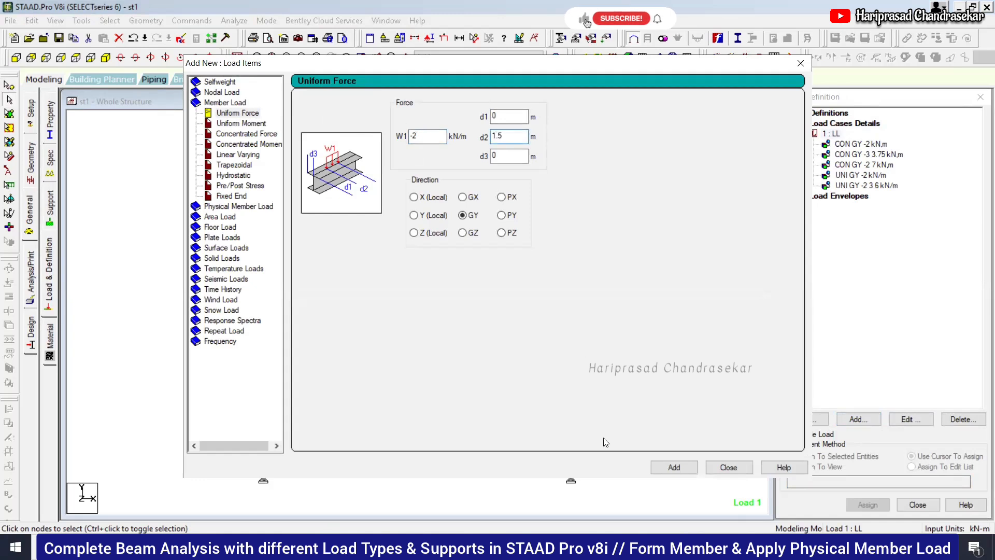
left_click(680, 466)
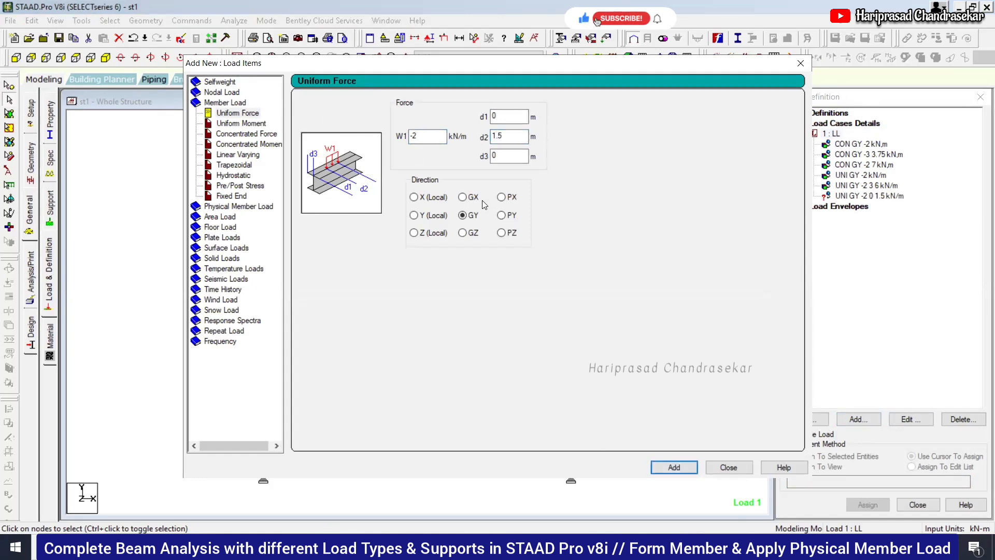
Add a second uniform member force of -3 kN/m in GY to load case LL, with d1 7.25 m and d2 9.5 m
left_click(424, 137)
key("BackSpace")
type("3")
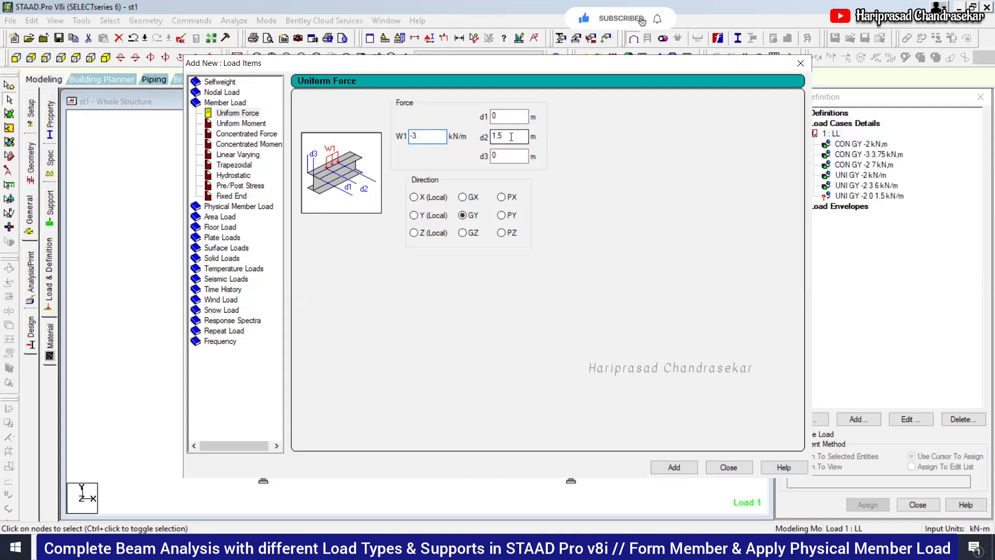
key("Tab")
type("7")
key("Tab")
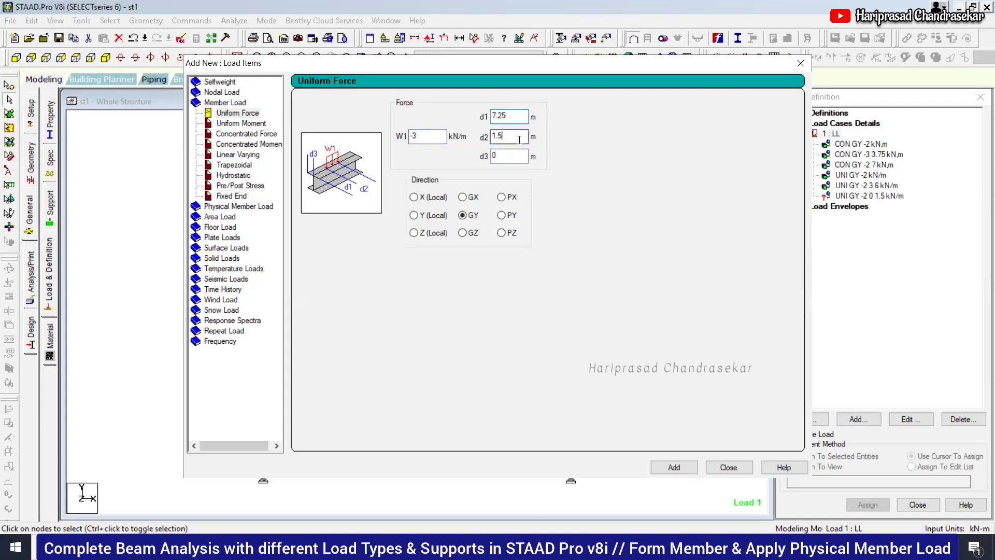
type("9.5")
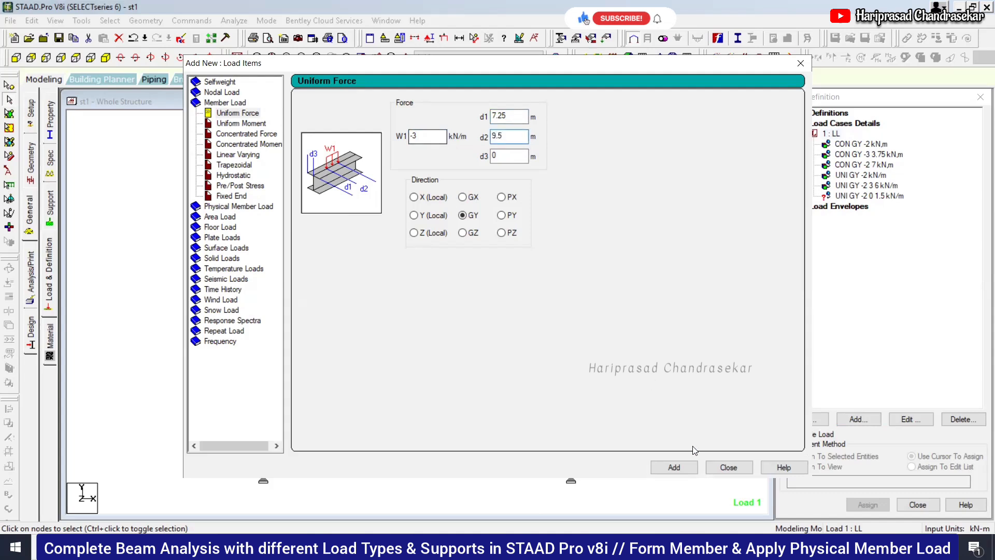
left_click(674, 467)
left_click(728, 468)
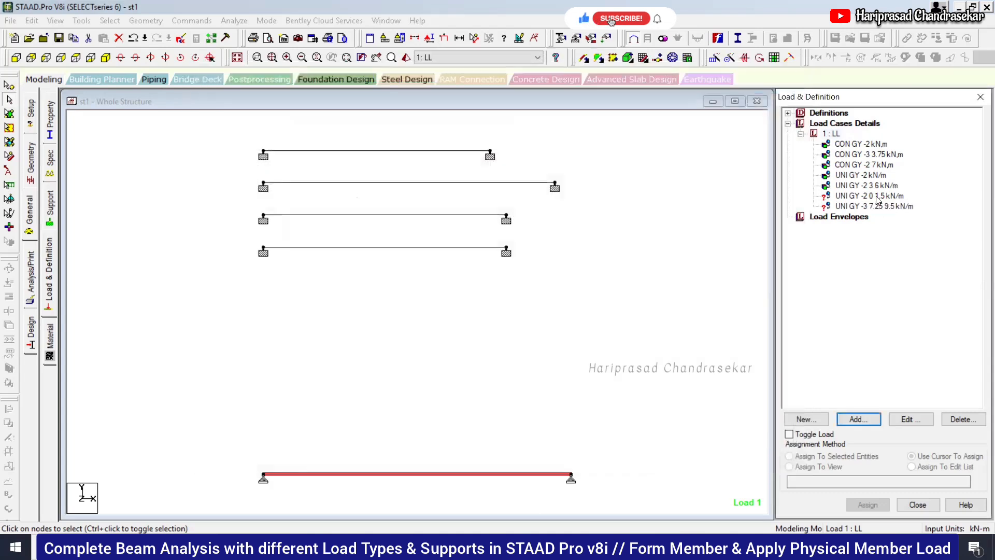
Assign the -2 kN/m and -3 kN/m partial uniform loads to the selected fifth beam
left_click(878, 197)
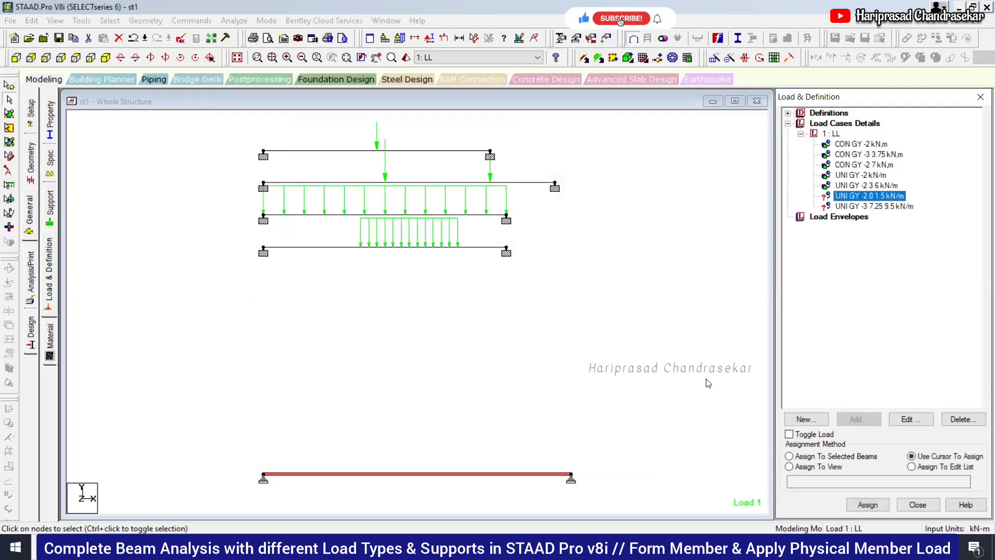
left_click(867, 505)
left_click(910, 339)
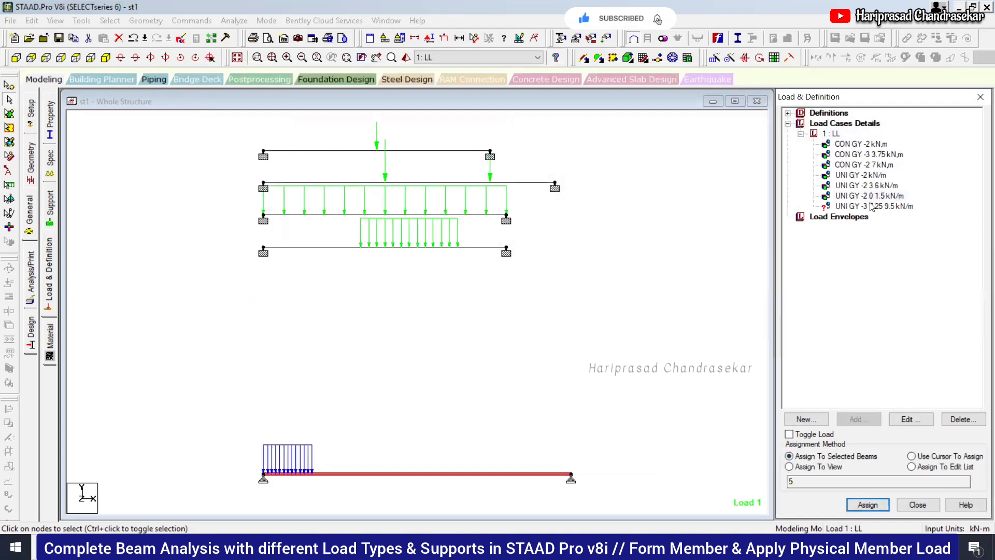
left_click(872, 207)
left_click(868, 504)
left_click(906, 342)
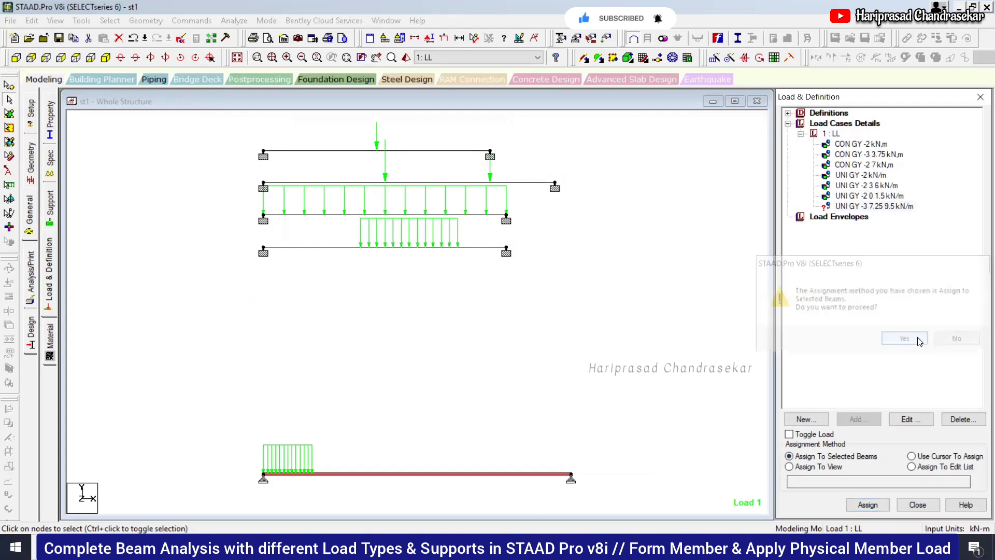
left_click(627, 440)
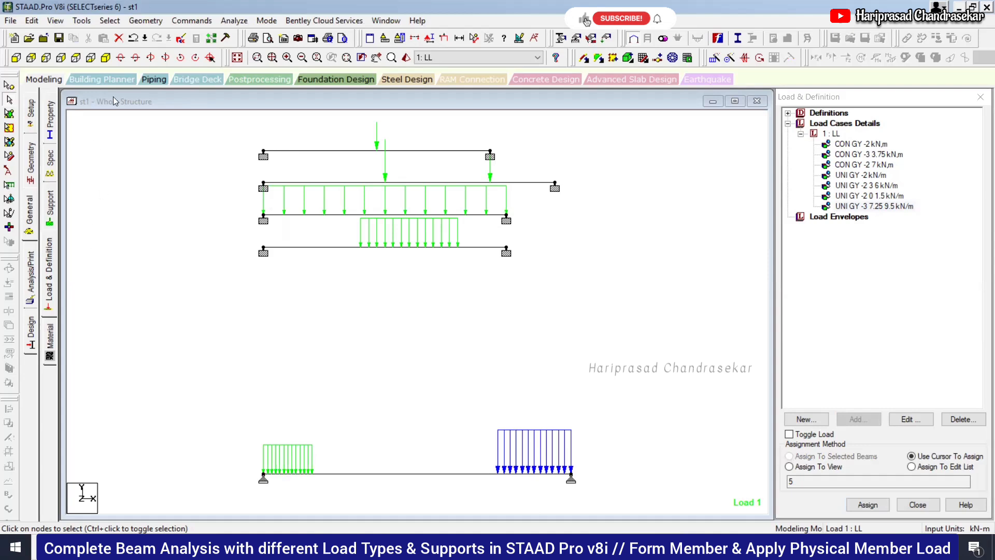
Save the modified structure, run the analysis and open its output file
left_click(235, 22)
left_click(280, 40)
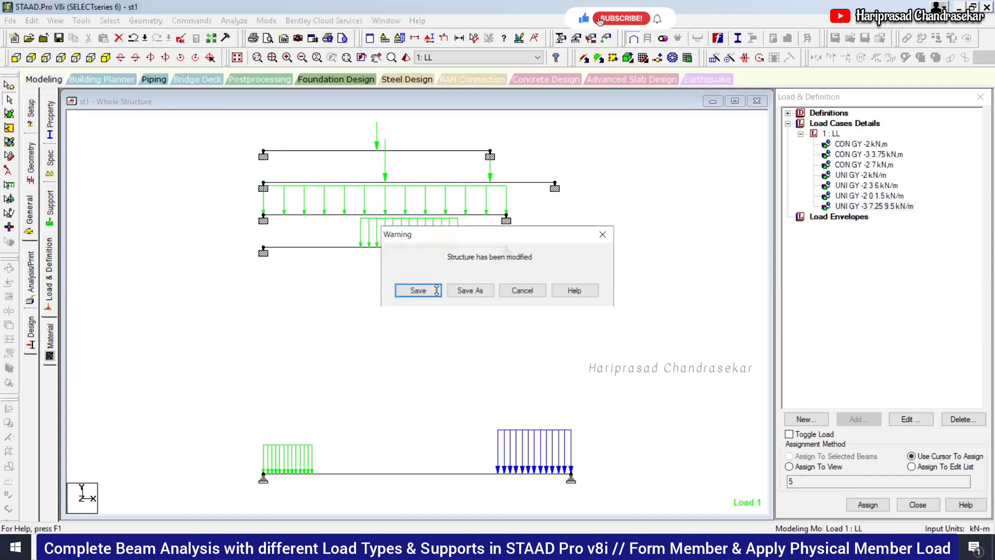
left_click(419, 290)
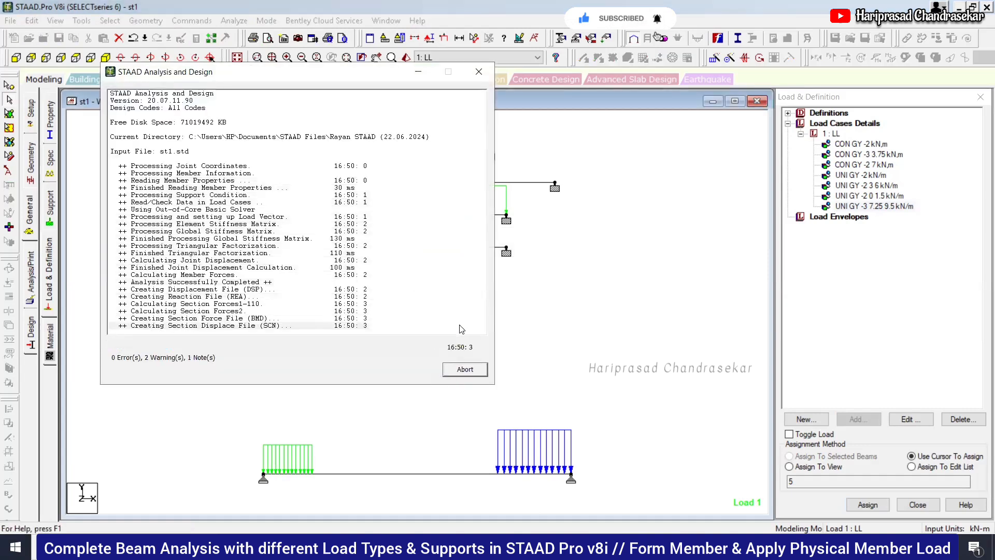
left_click(155, 347)
left_click(459, 370)
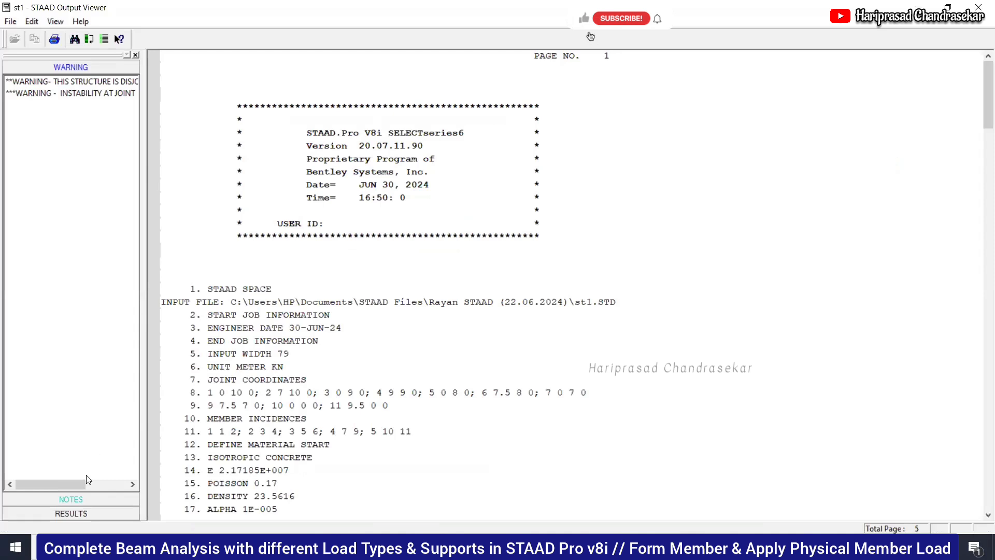
Examine the results and warnings in the output file, including the instability warning's details, and close the output viewer
left_click(92, 518)
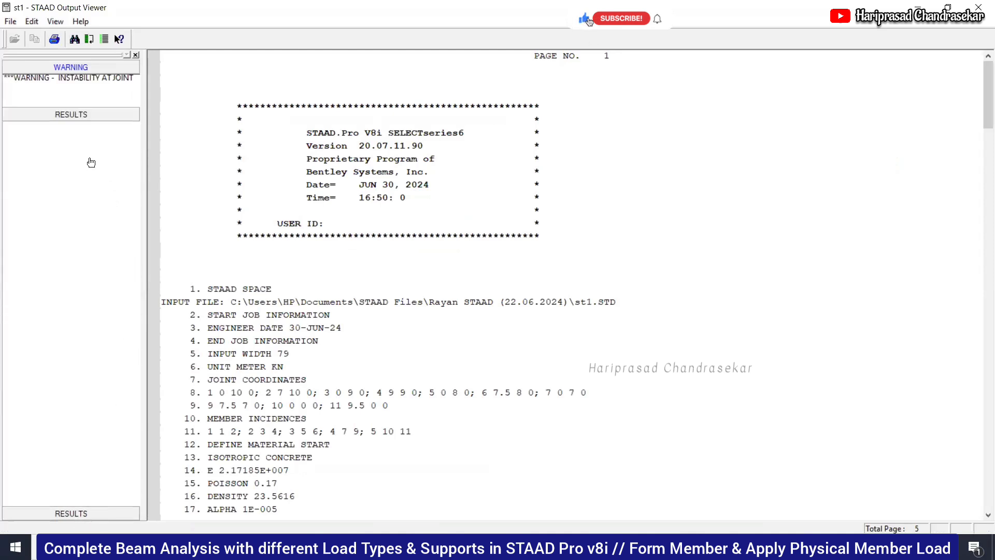
left_click(87, 82)
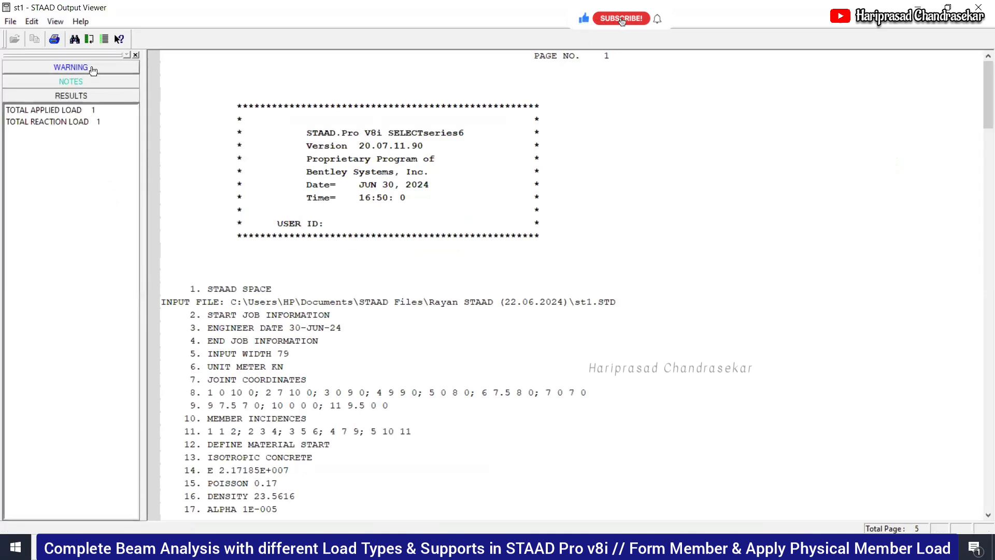
left_click(71, 67)
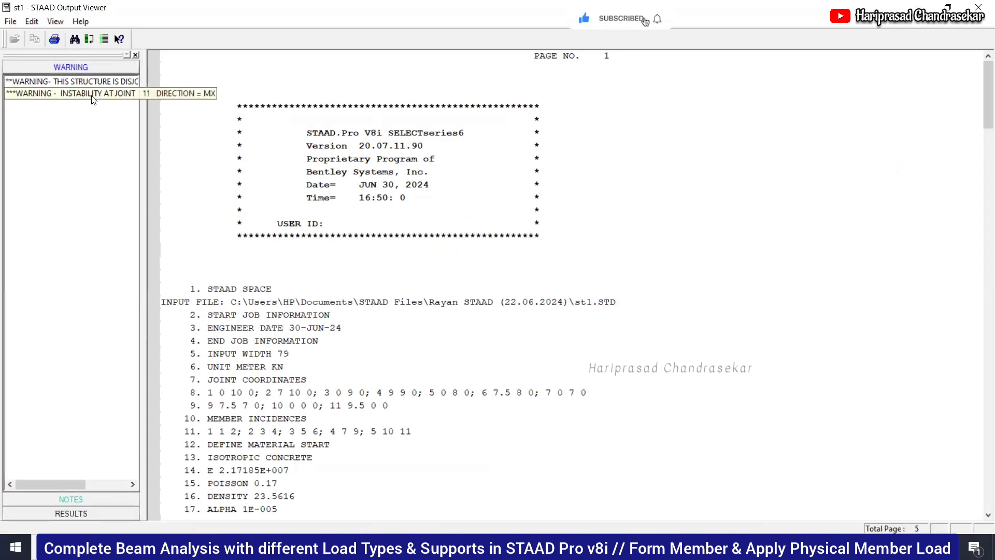
left_click(96, 93)
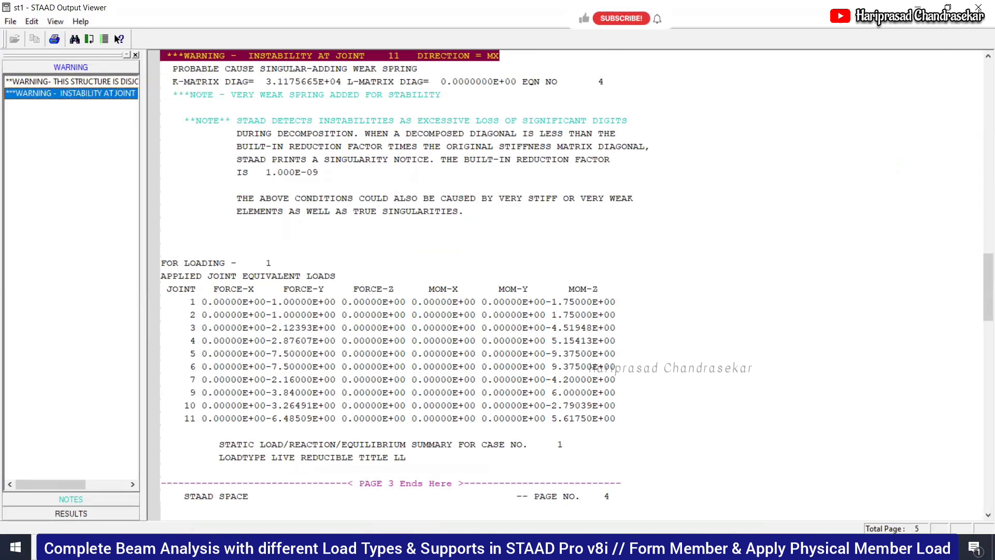
left_click(979, 7)
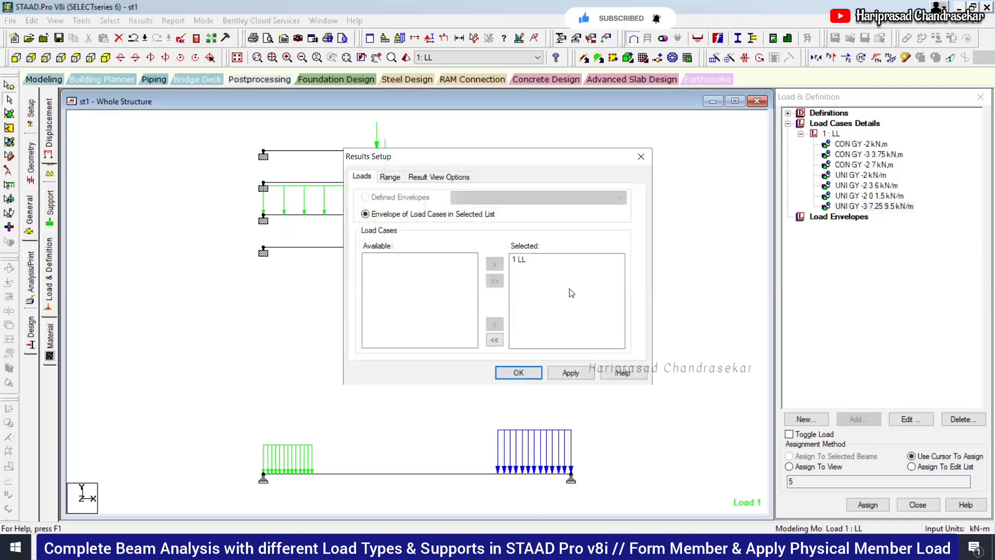
Show the support reactions for load case 1 LL and move the lowest beam's two reaction labels above that beam
left_click(519, 373)
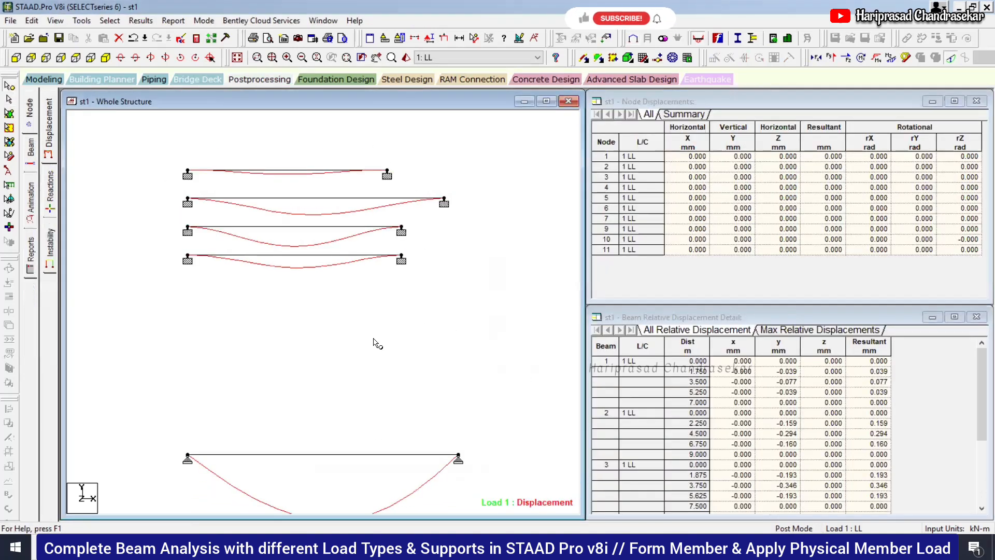
left_click(50, 189)
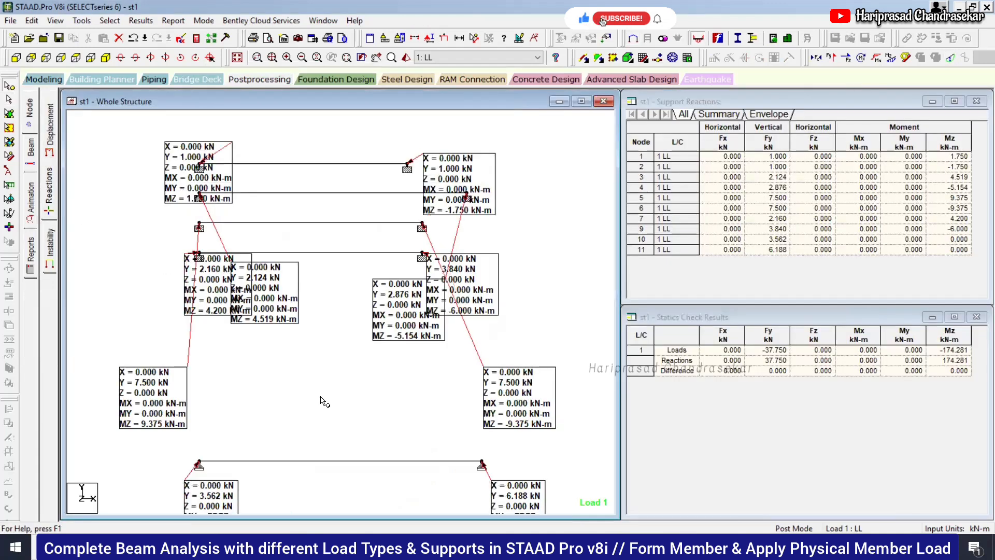
left_click(8, 170)
left_click_drag(210, 496, 274, 382)
left_click_drag(522, 499, 378, 380)
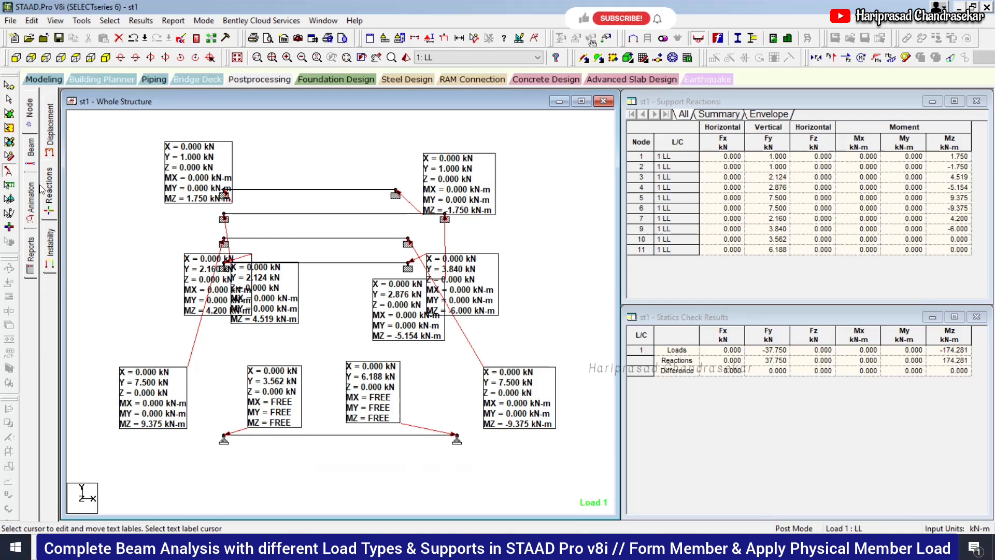
Examine the instability results, the beam forces, and the bending moment and shear graphs of the lowest beam
left_click(47, 233)
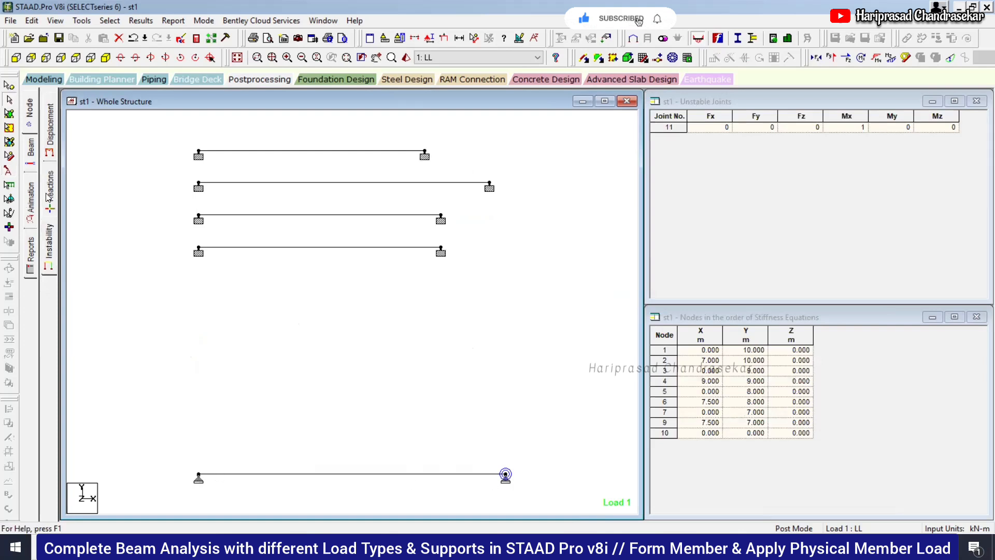
left_click(34, 158)
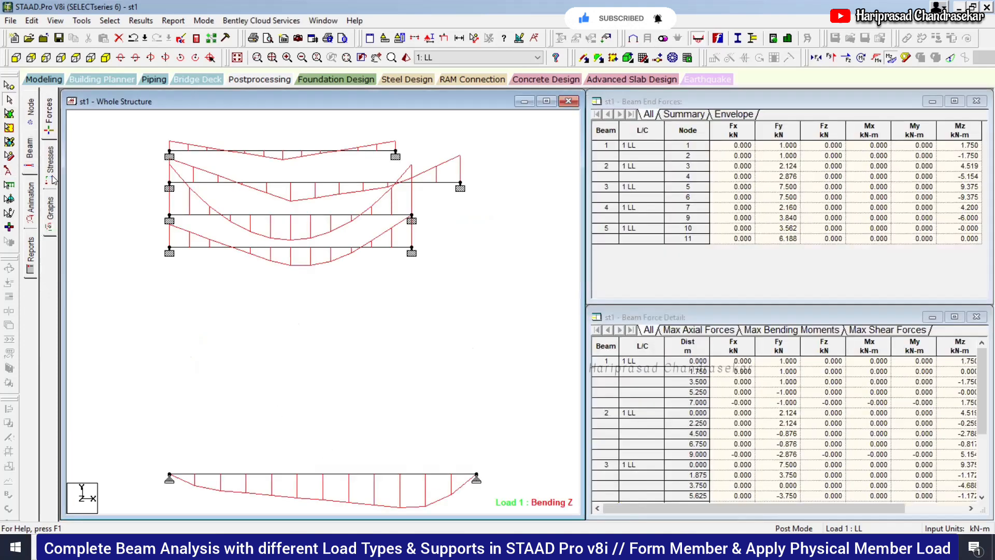
left_click(49, 210)
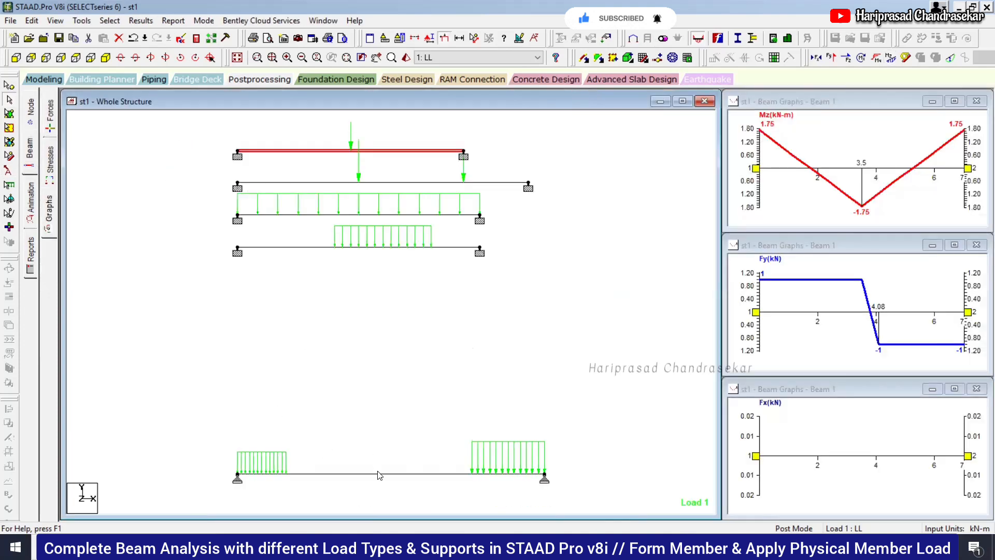
left_click(378, 473)
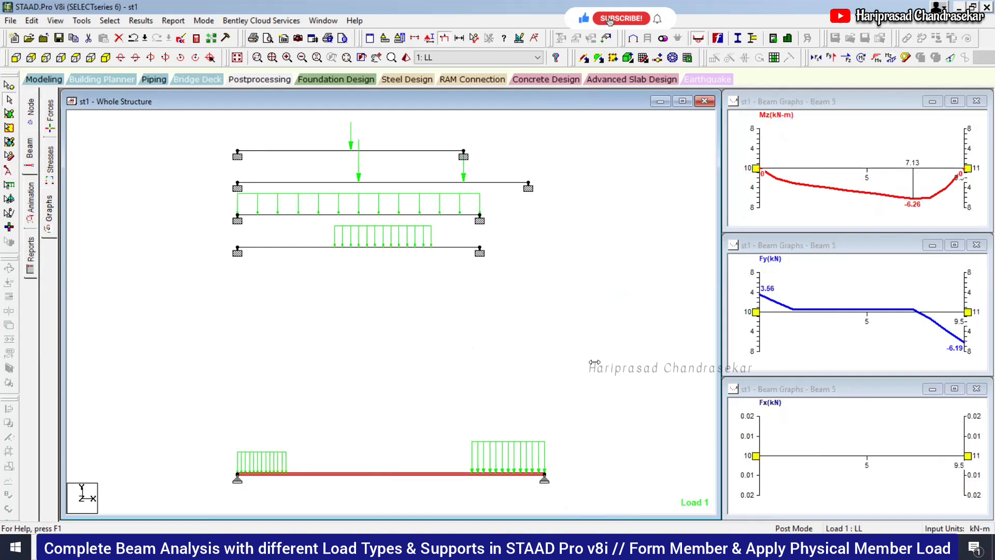
left_click(436, 343)
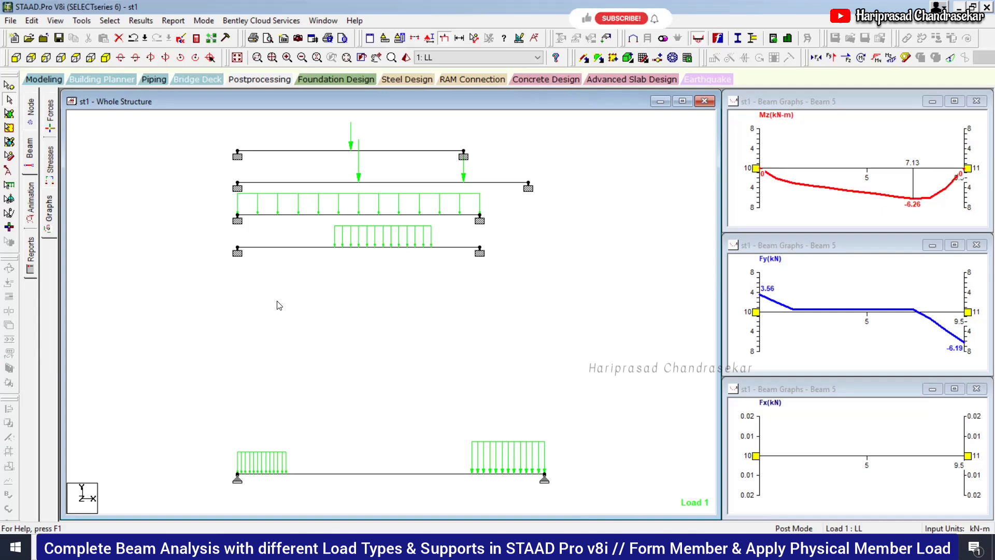
Return to modeling and expand the load items under load case 1 LL
left_click(43, 79)
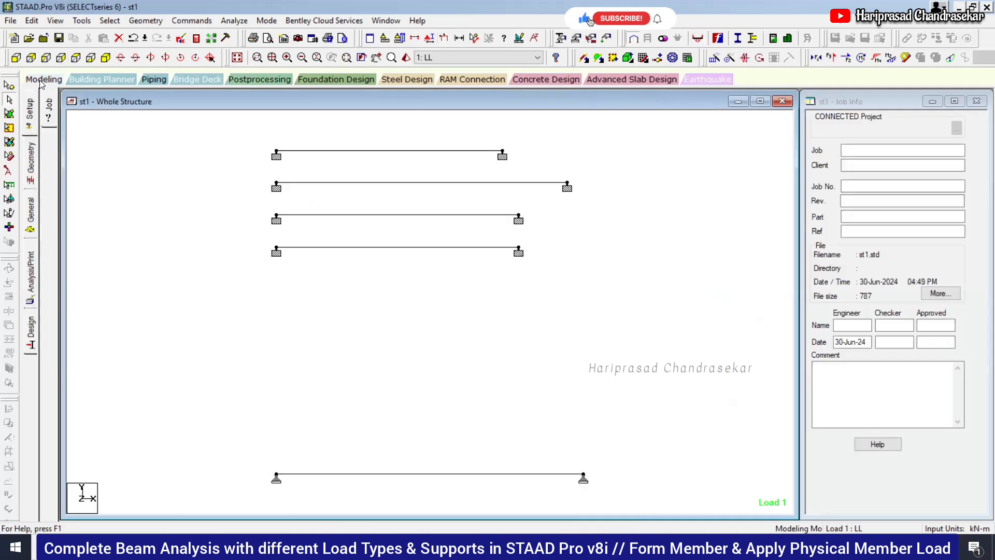
left_click(31, 210)
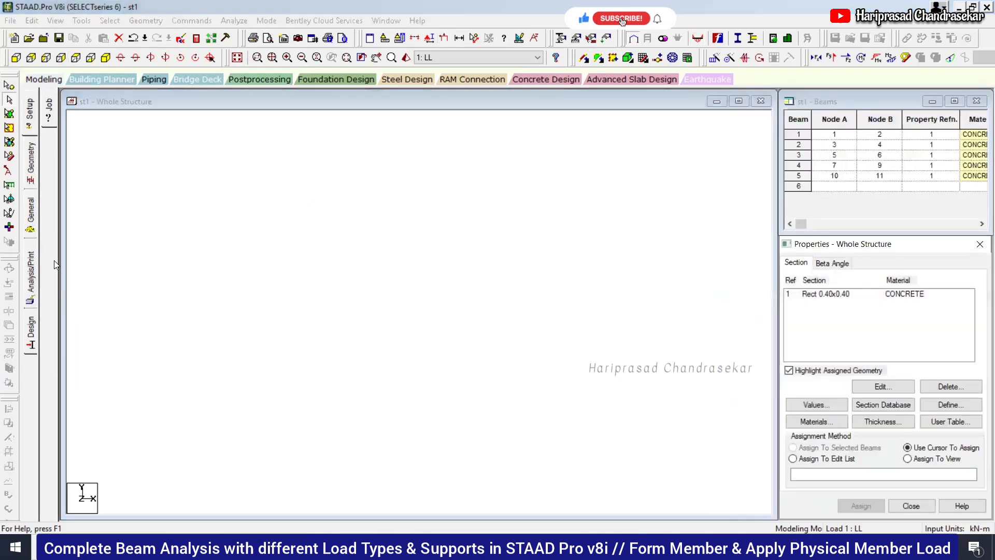
left_click(49, 267)
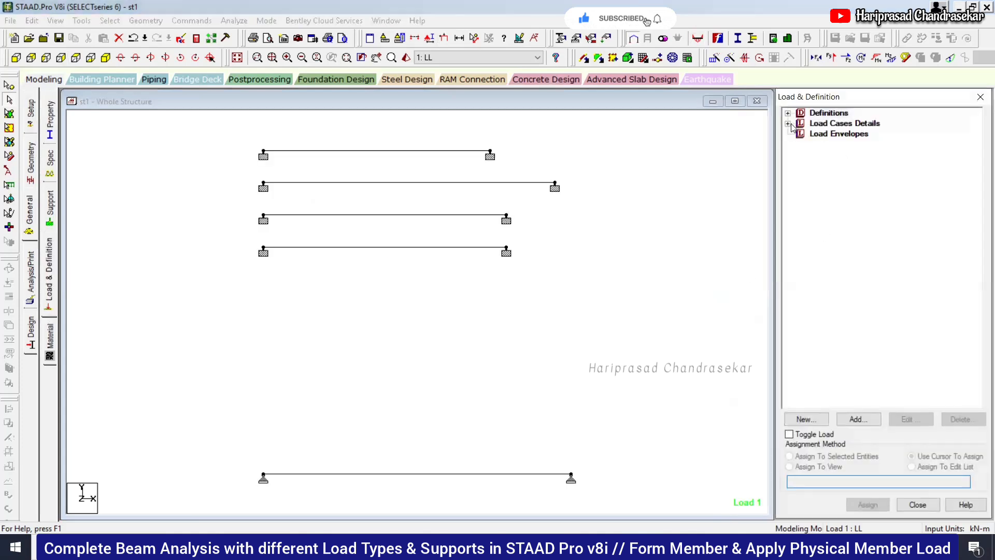
left_click(788, 124)
left_click(801, 135)
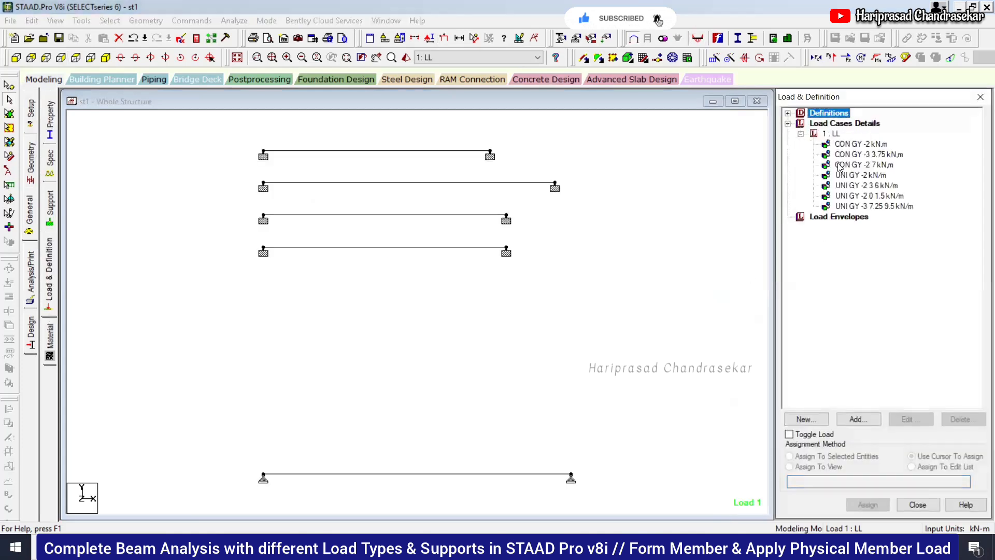
left_click(832, 133)
left_click(863, 420)
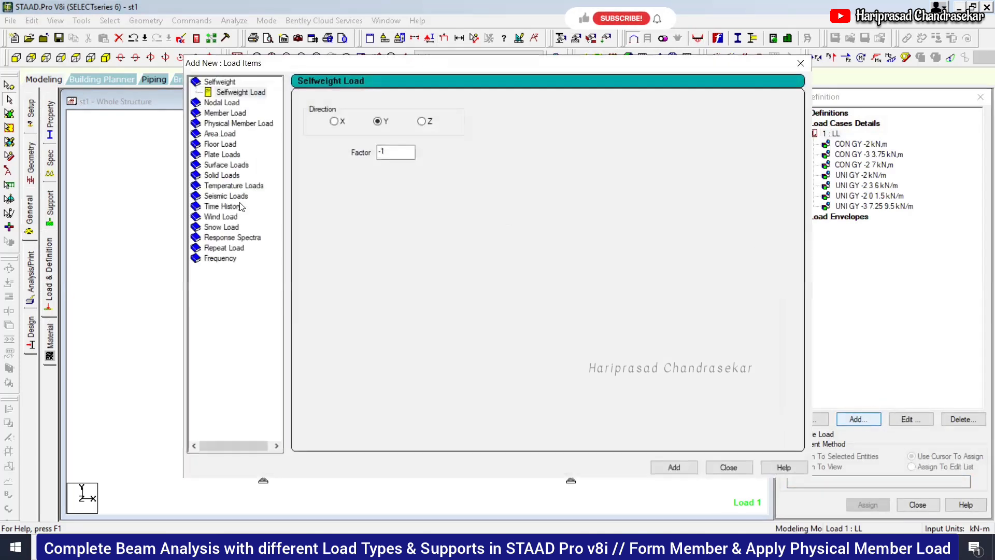
left_click(225, 113)
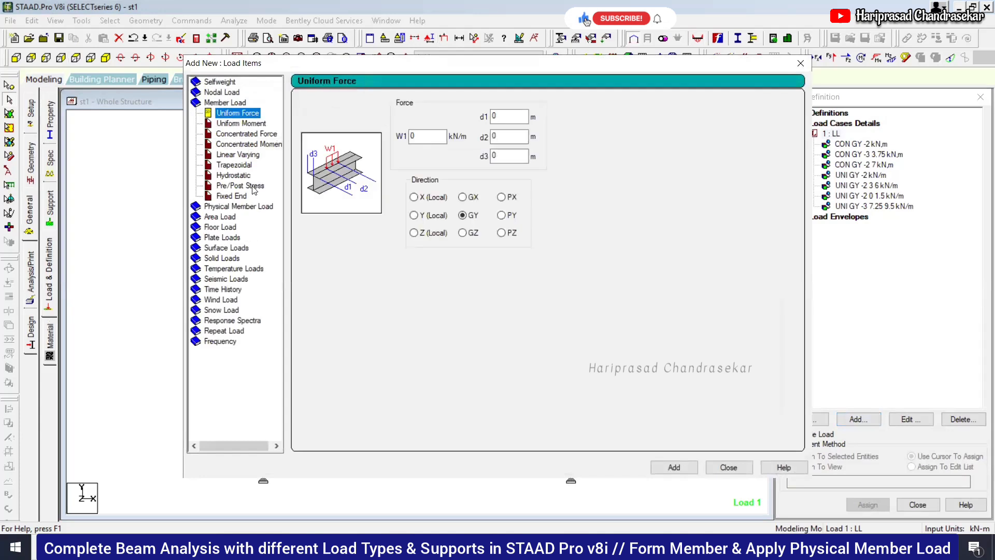
left_click(241, 155)
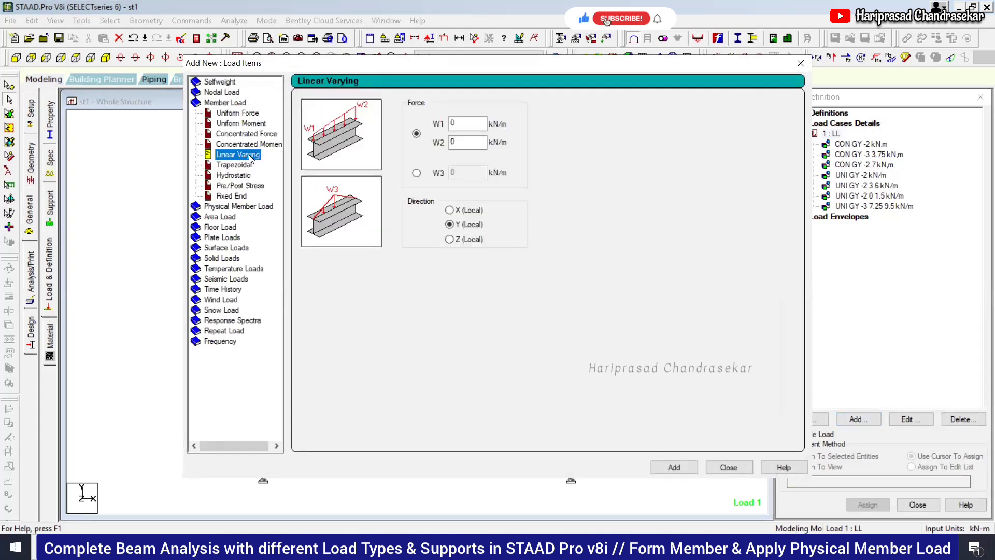
left_click(417, 173)
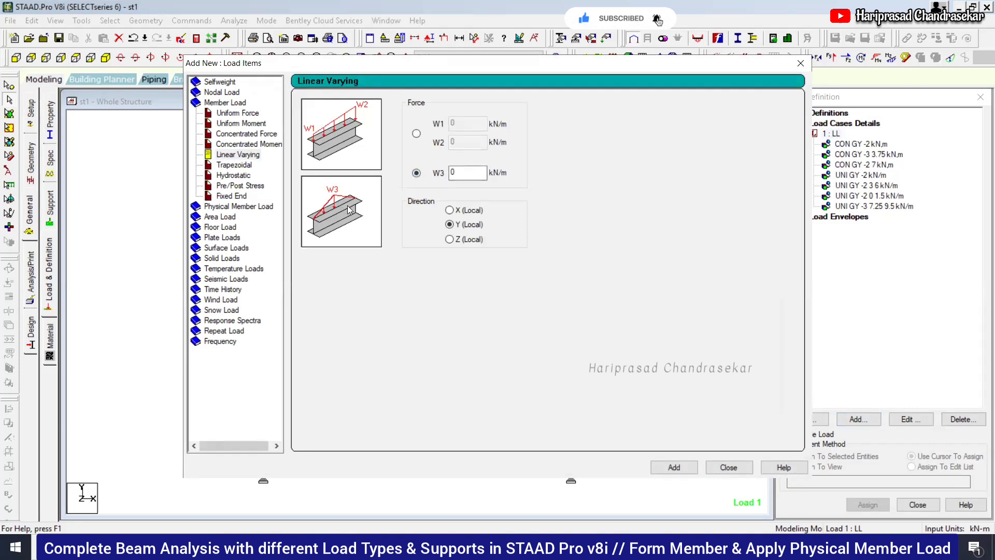
left_click(728, 467)
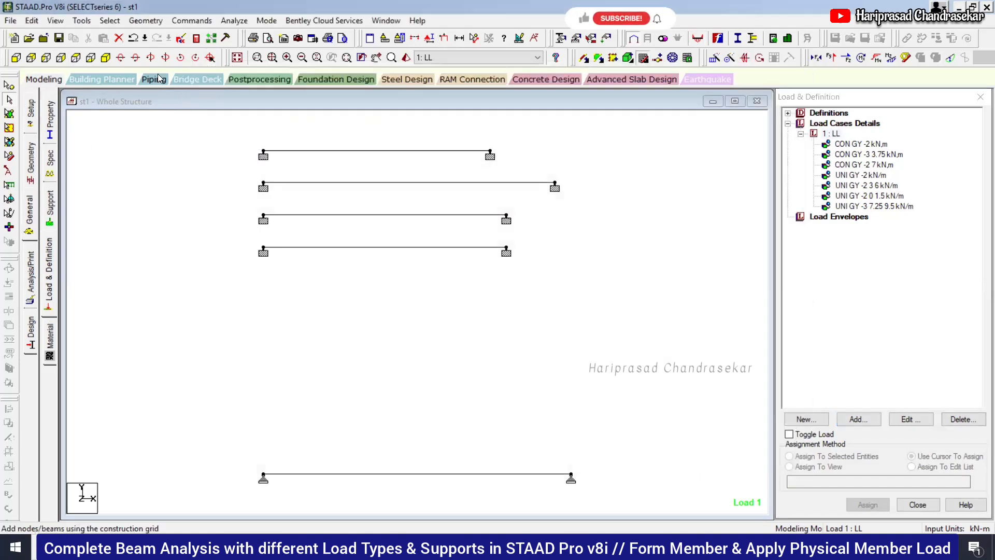
Draw a 9 m horizontal beam on the snap grid from (0, 2) to (9, 2), agreeing to delete the old result files
left_click(160, 78)
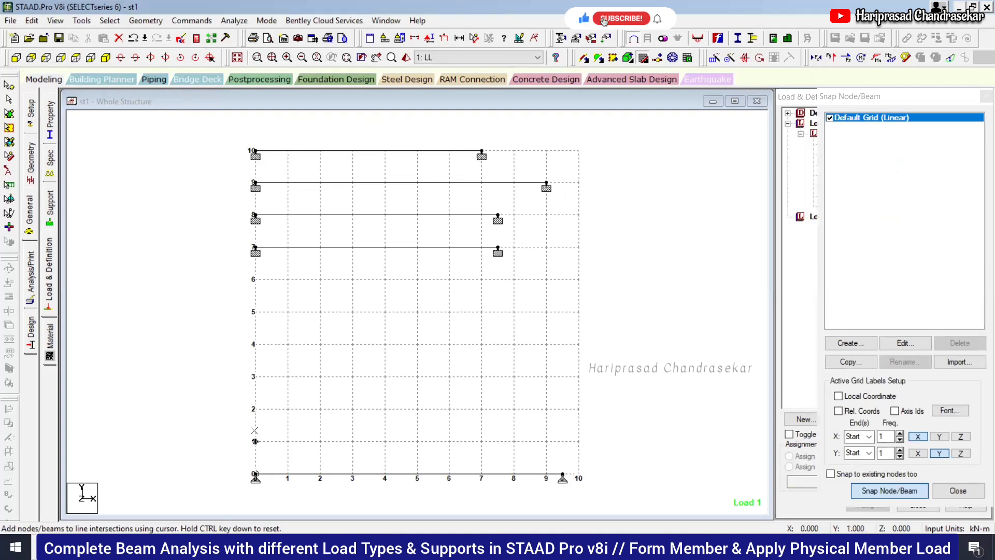
left_click(257, 411)
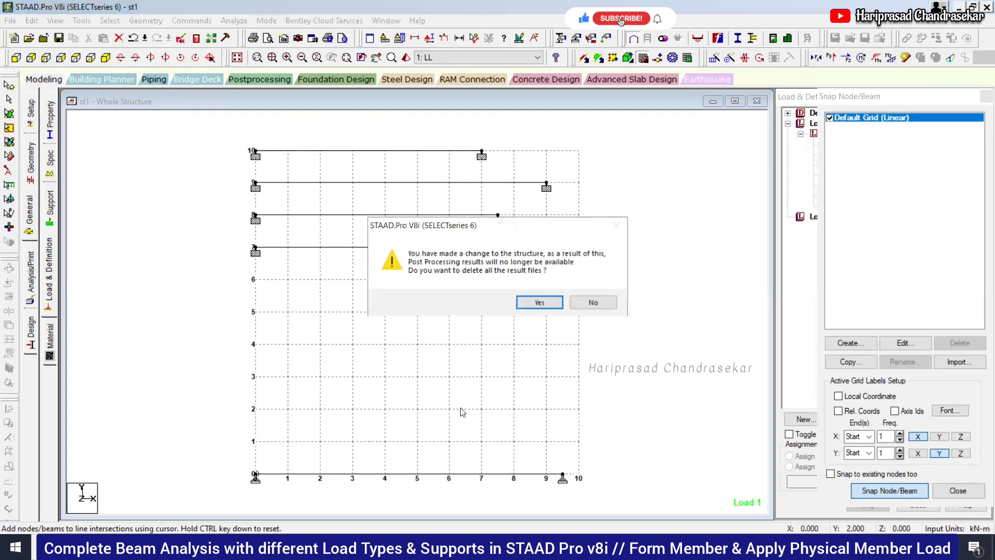
left_click(539, 302)
left_click(546, 409)
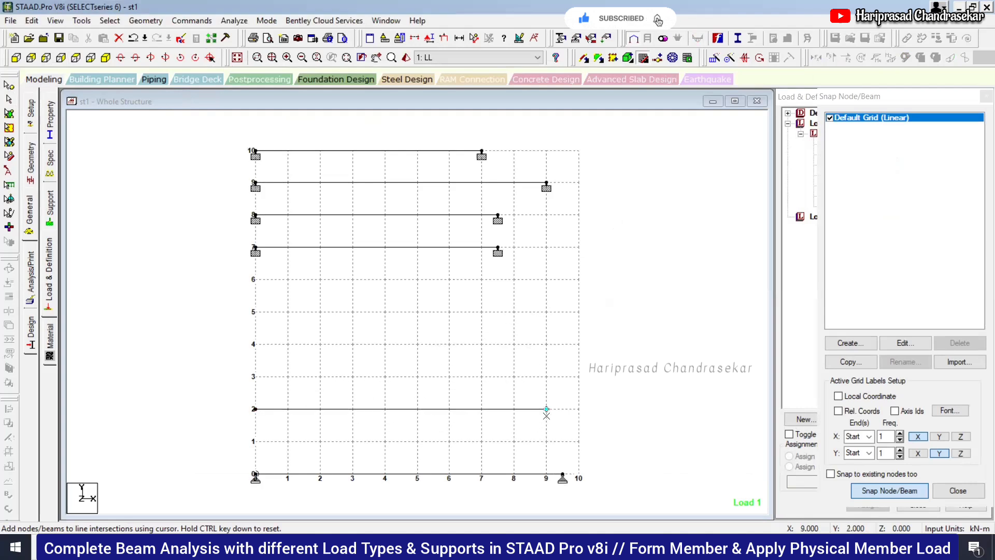
key("Escape")
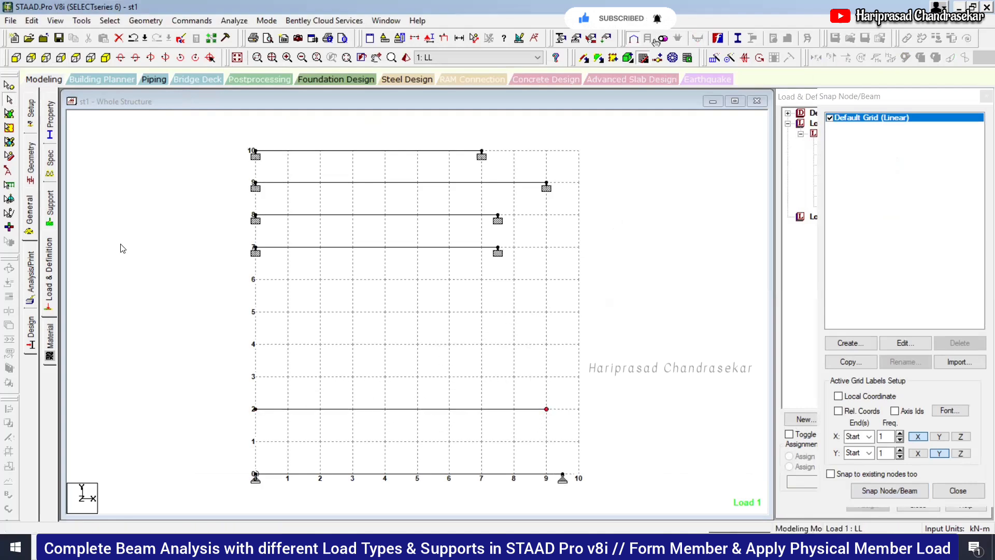
Assign the Rect 0.40x0.40 concrete section to the new 9 m beam
left_click(51, 127)
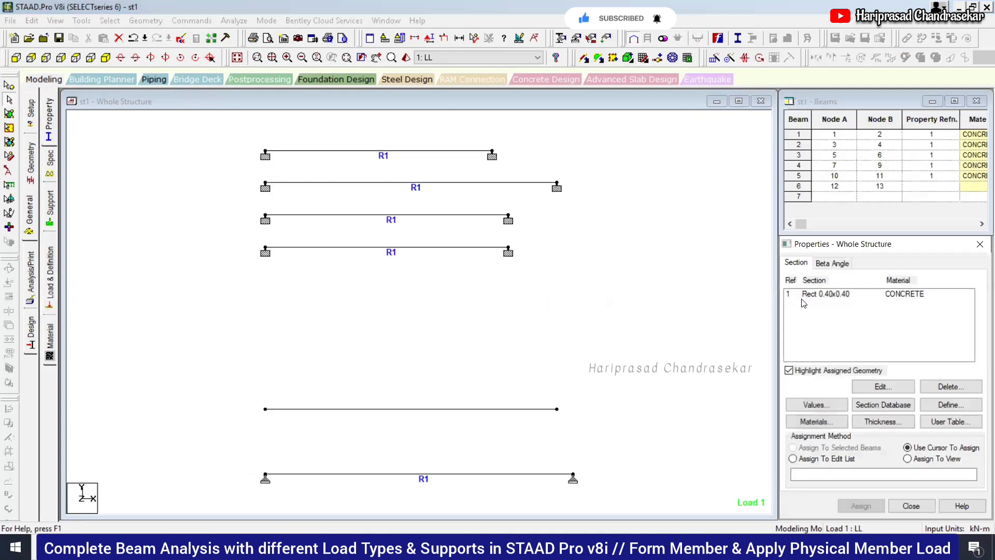
left_click(511, 409)
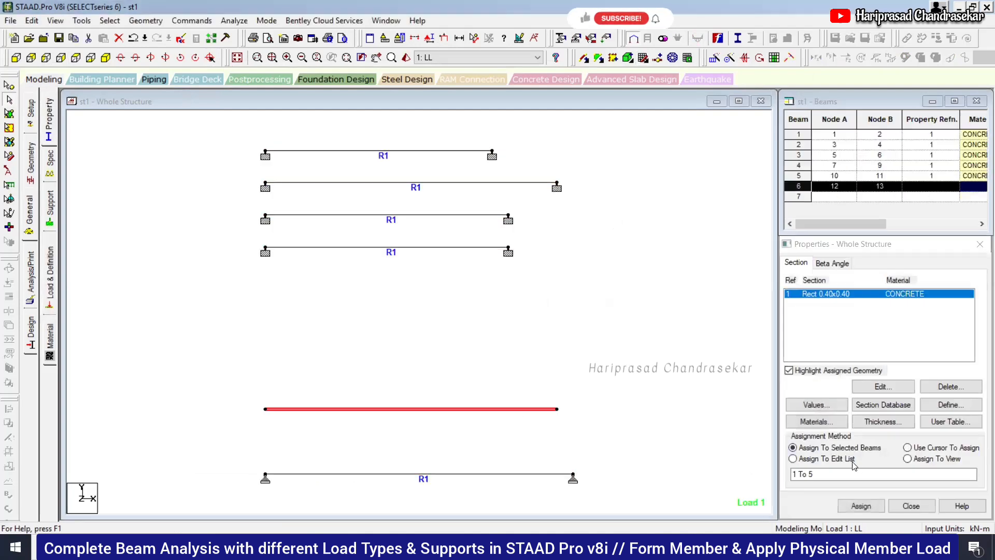
left_click(862, 506)
left_click(905, 412)
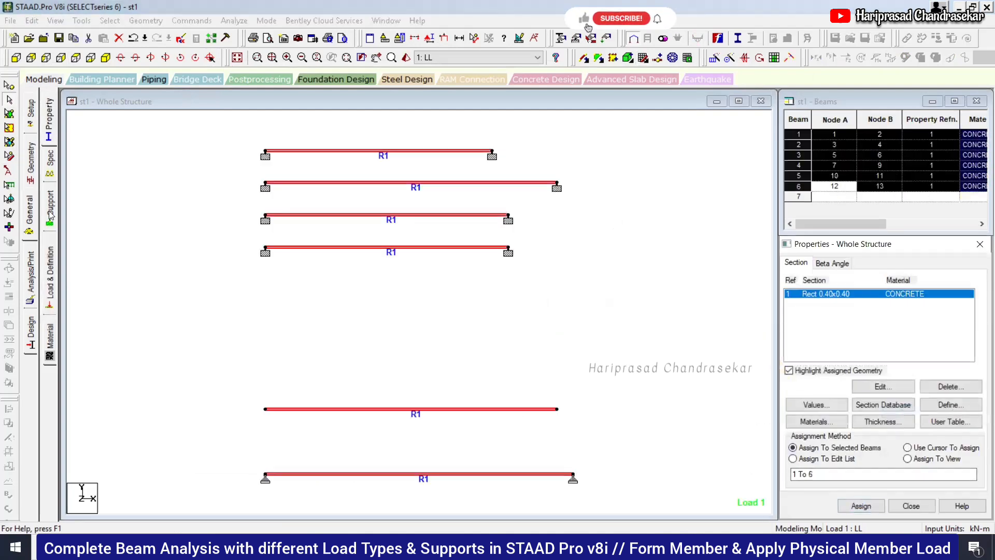
Assign Support 3 to both end nodes of the new 9 m beam
left_click(51, 210)
left_click(861, 344)
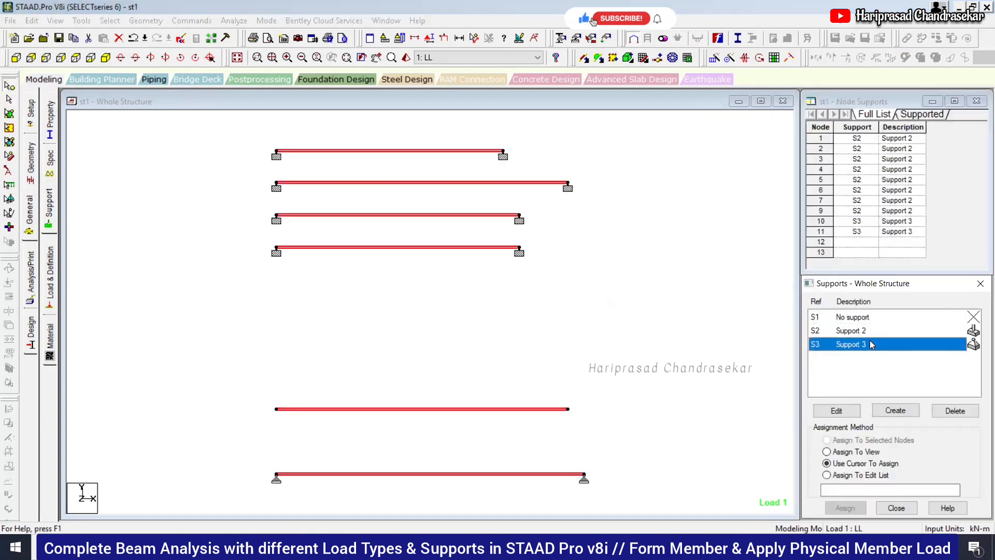
left_click_drag(275, 389, 290, 426)
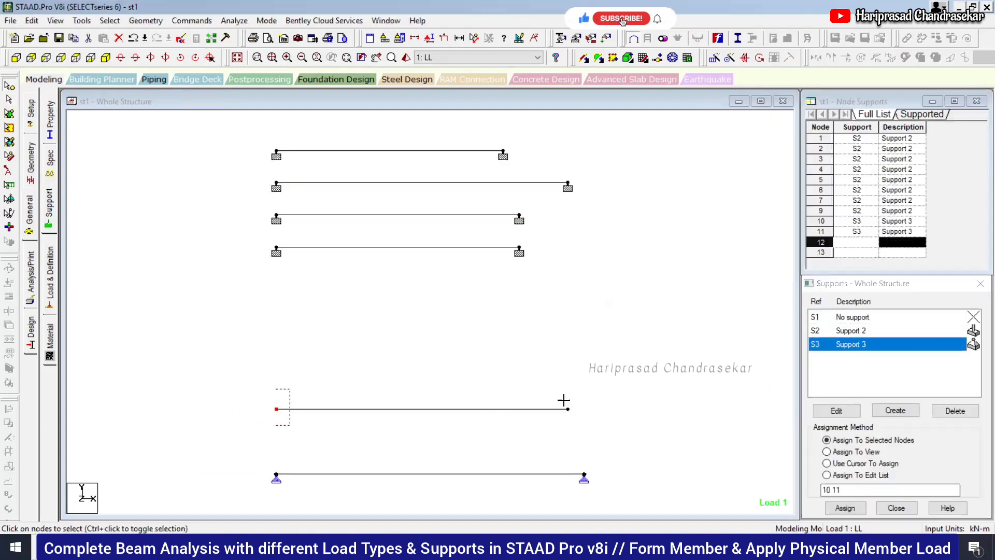
left_click(845, 507)
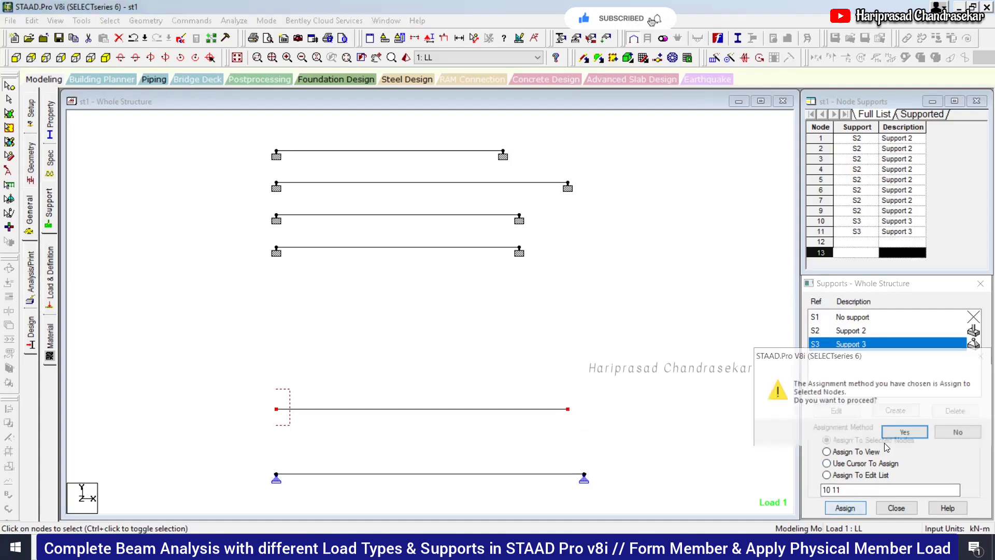
left_click(907, 432)
left_click(231, 288)
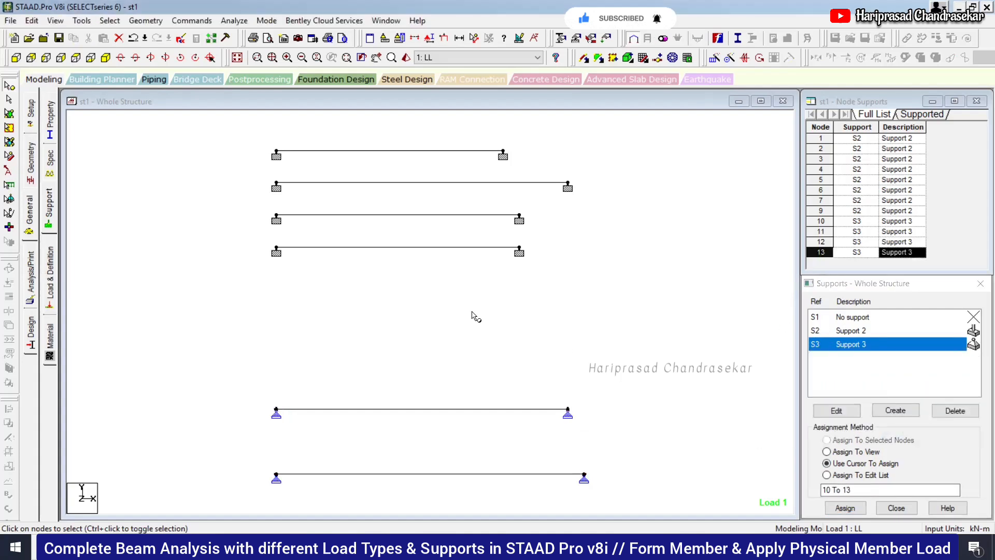
Add a triangular linear varying member load with W3 of -3 kN/m in local Y to load case 1 LL
left_click(51, 276)
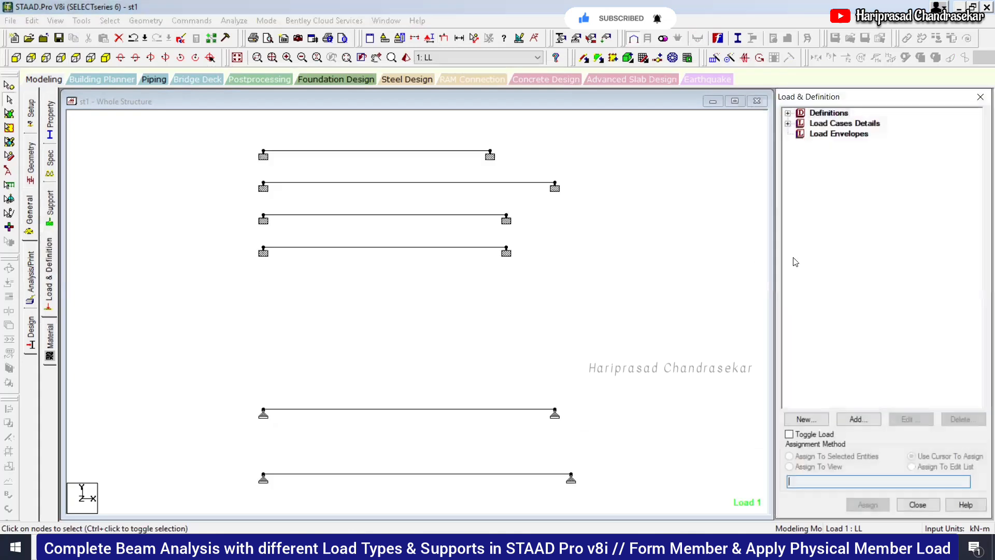
left_click(788, 124)
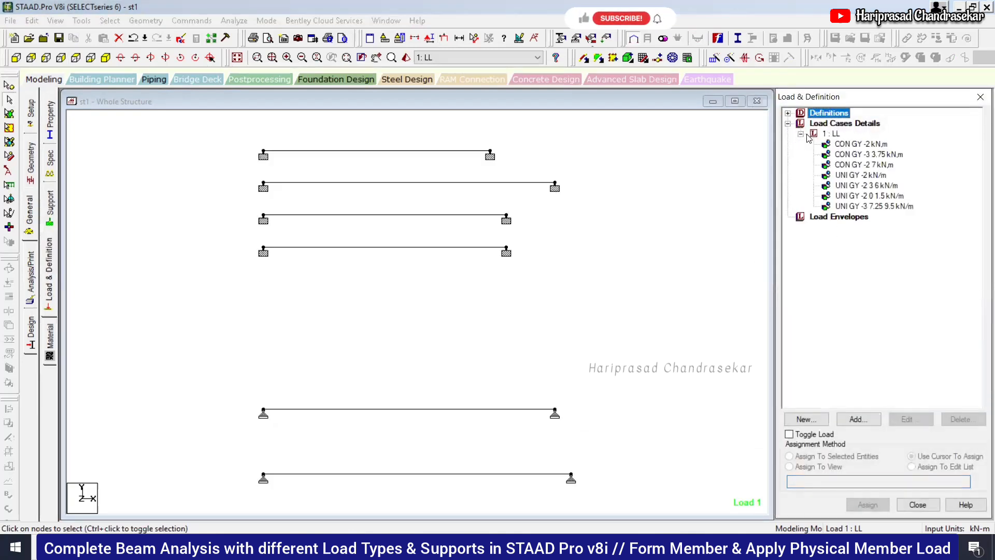
left_click(866, 417)
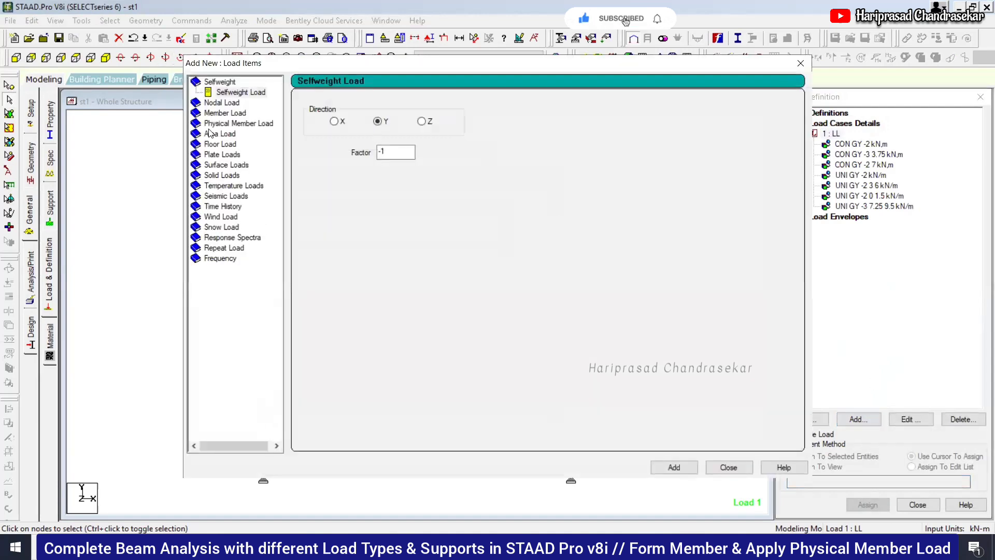
left_click(224, 113)
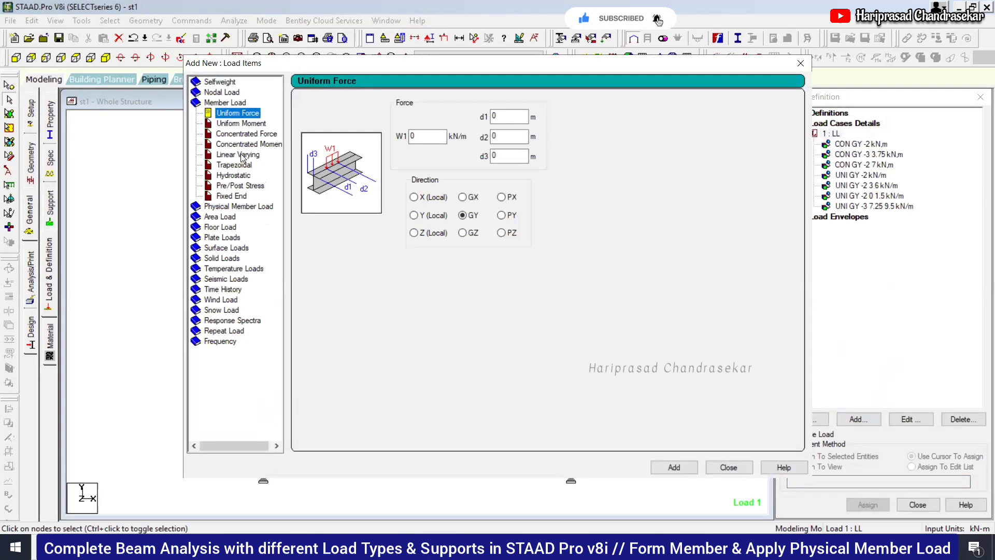
left_click(241, 155)
left_click(416, 174)
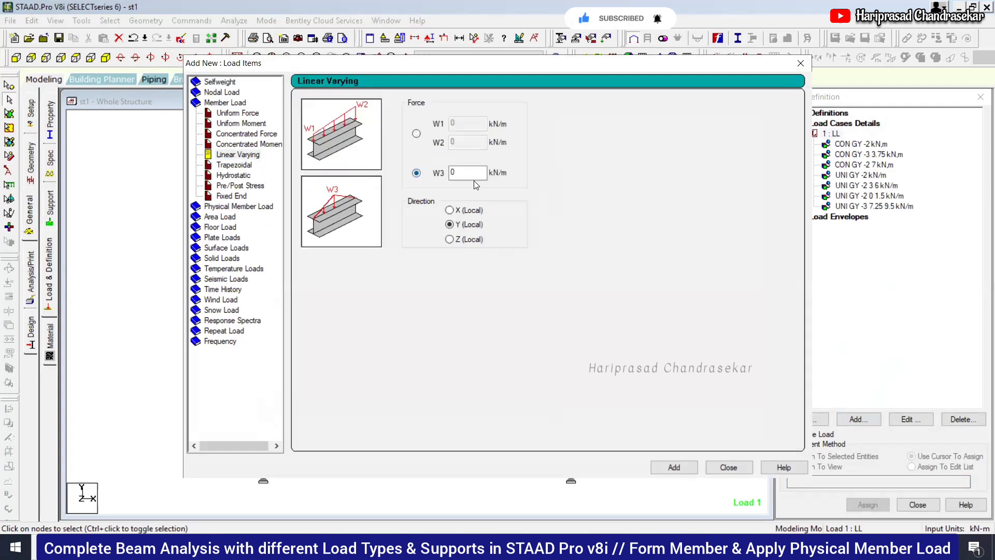
type("-3")
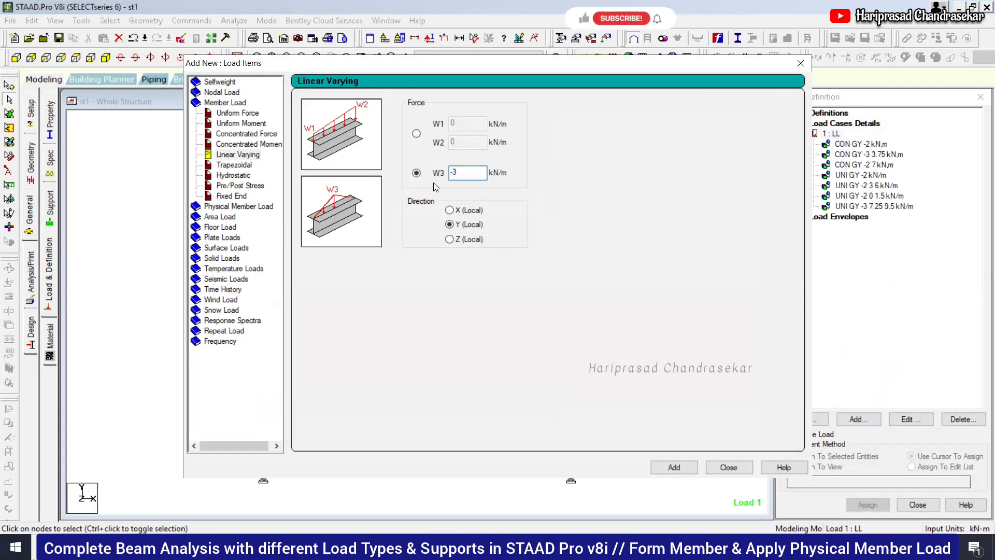
left_click(674, 468)
left_click(729, 467)
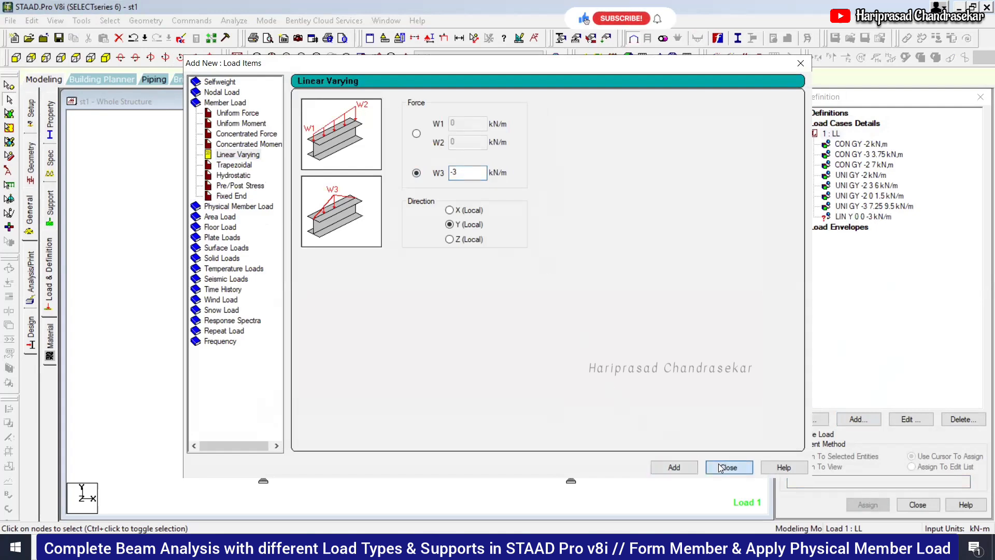
Assign the triangular LIN Y 0 0 -3 kN/m load to the unloaded 9 m beam as the selected beam
left_click(854, 217)
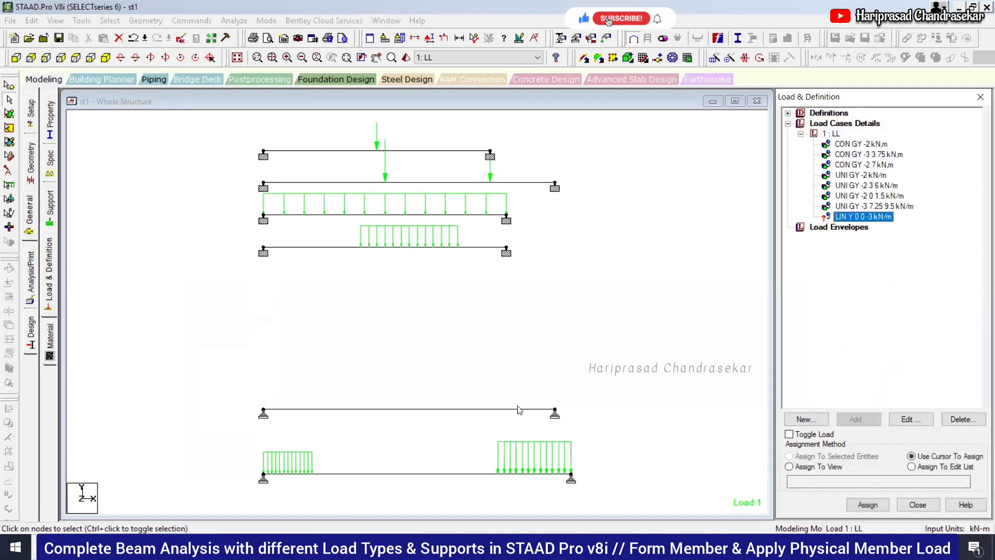
left_click(518, 410)
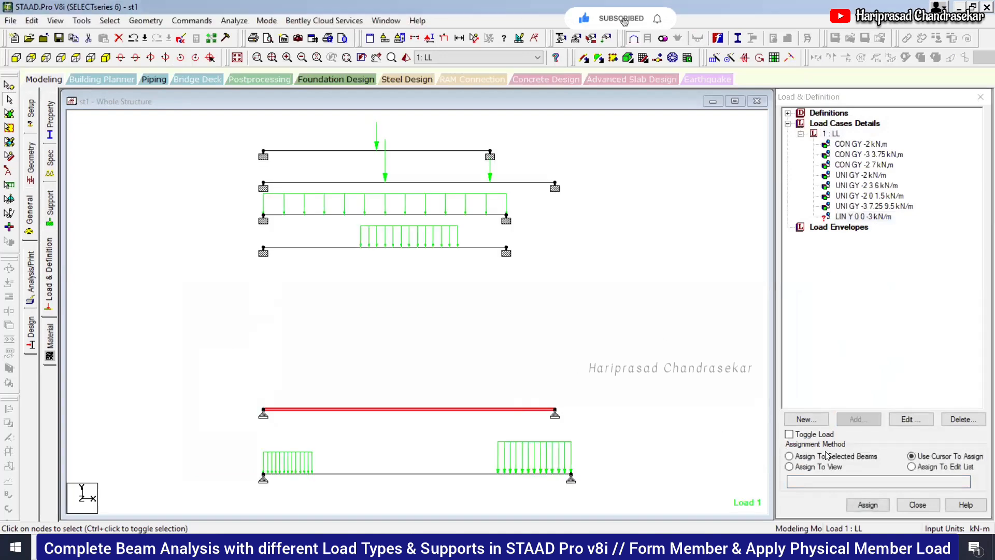
left_click(789, 456)
left_click(868, 504)
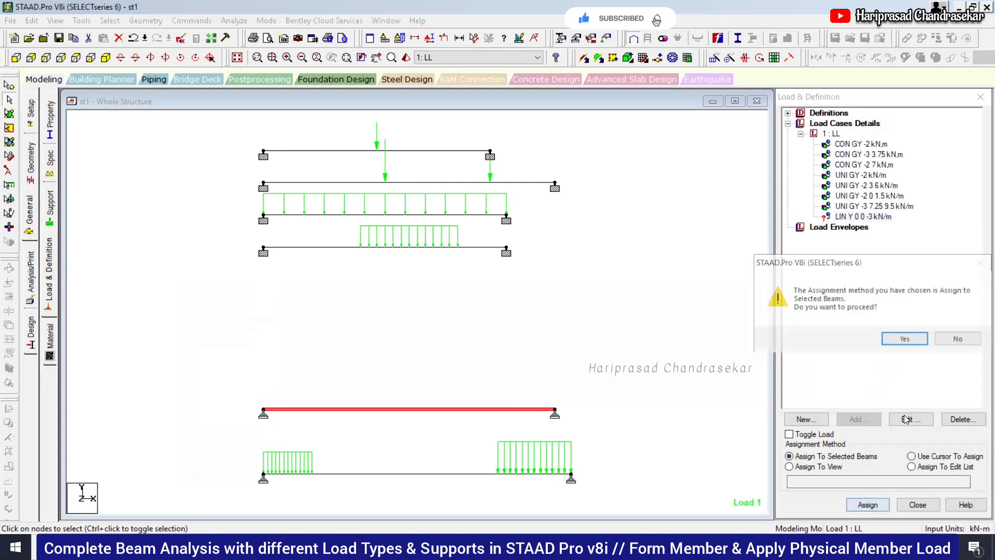
left_click(904, 339)
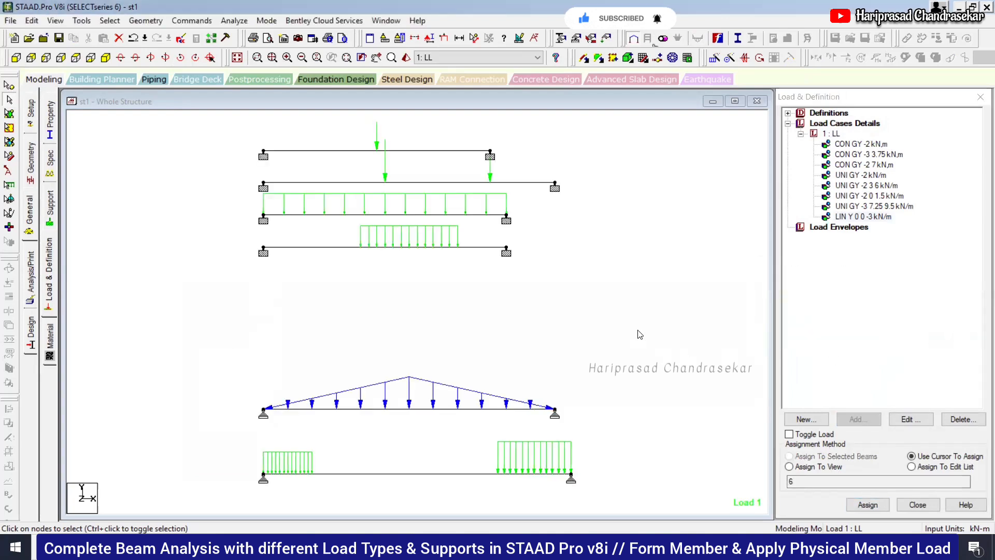
Run the STAAD analysis and go to post-processing mode with results for load case 1 LL
left_click(234, 24)
left_click(245, 35)
left_click(415, 289)
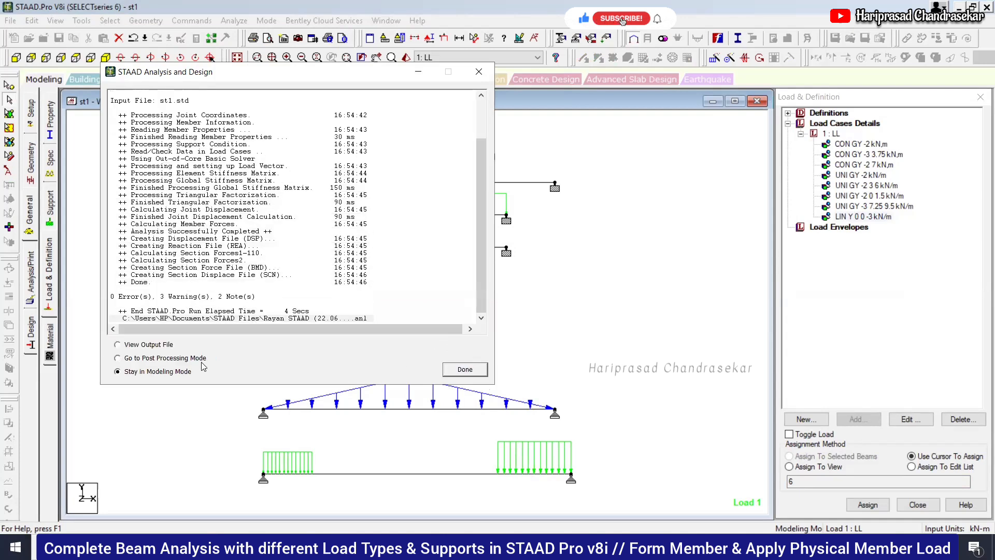
left_click(191, 357)
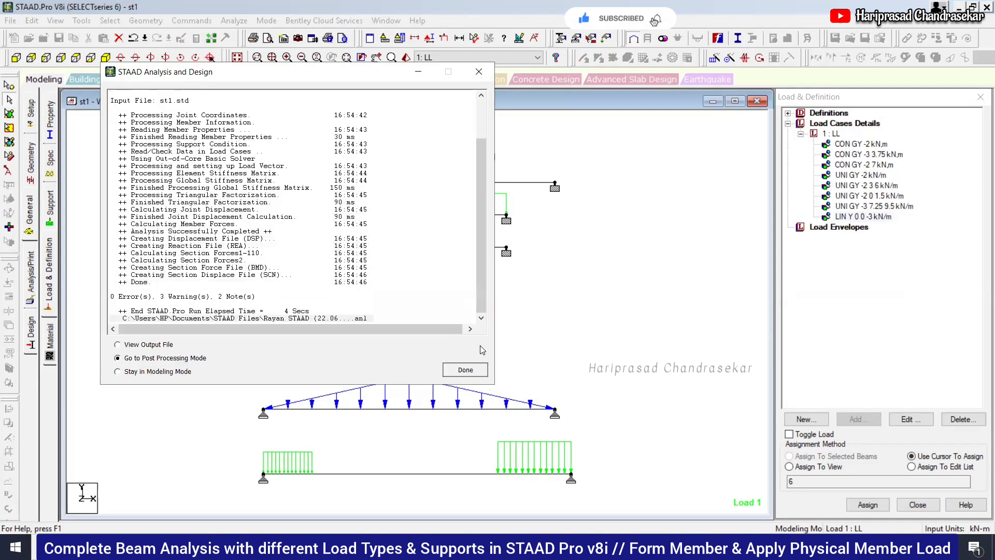
left_click(479, 369)
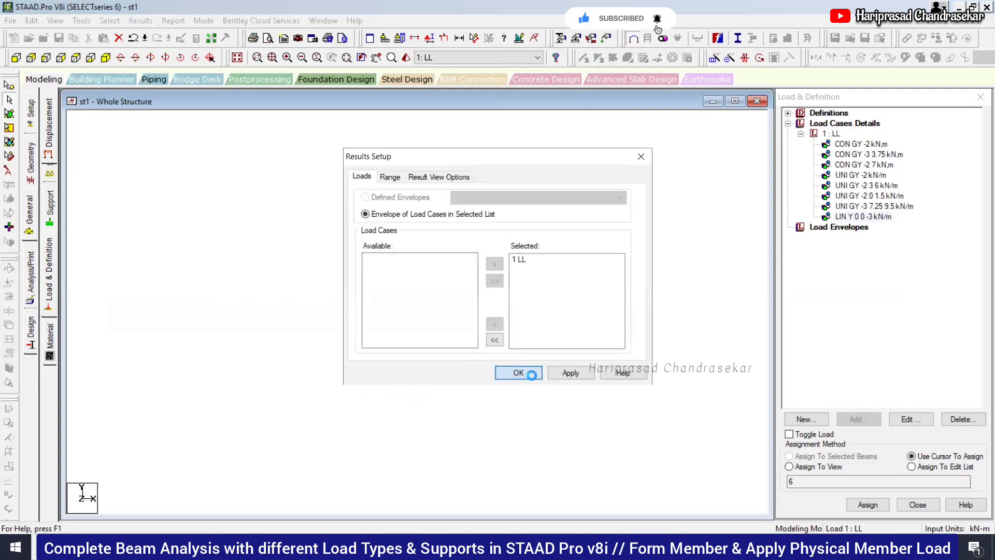
left_click(527, 373)
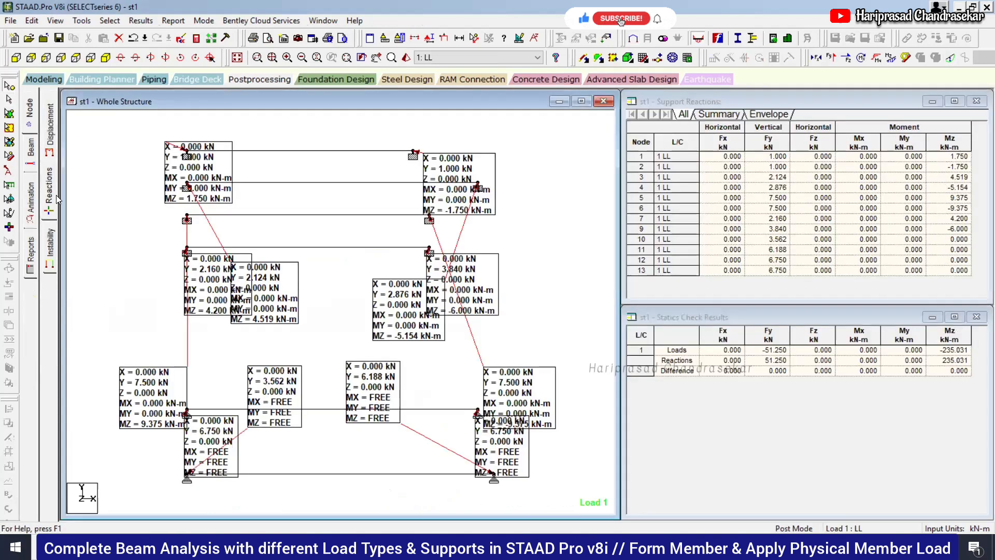
Review the node instability results and beam forces, replacing the Bending Z diagrams with Shear Y diagrams
left_click(51, 246)
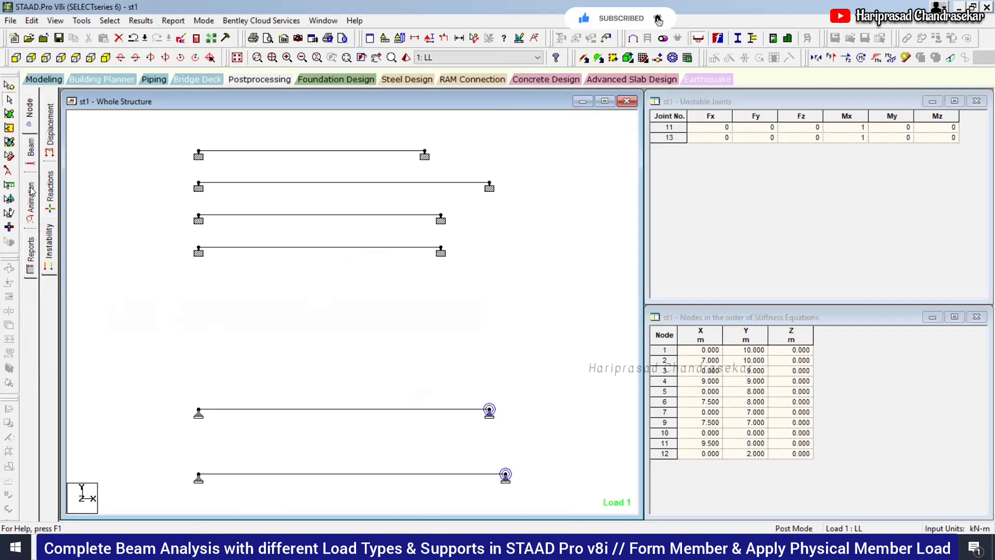
left_click(31, 161)
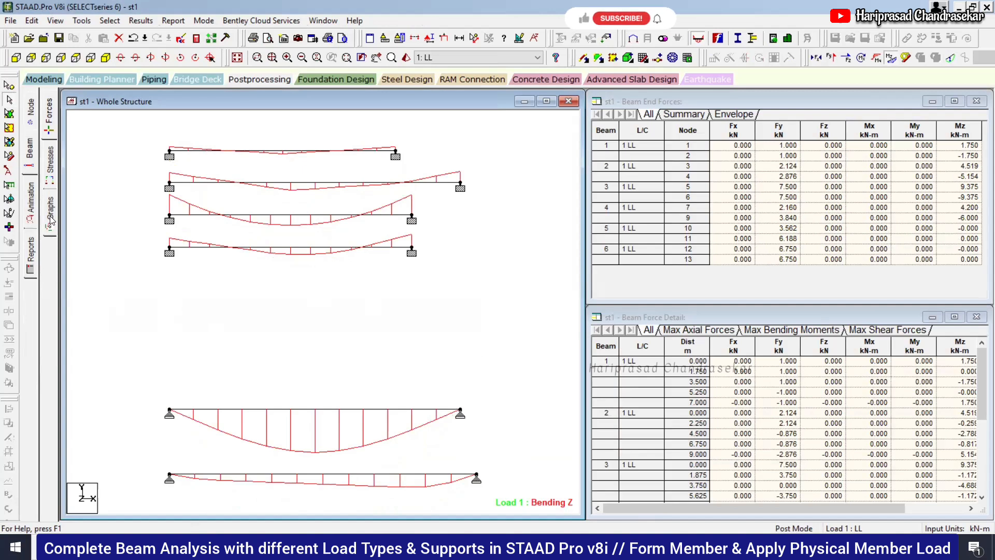
left_click(892, 58)
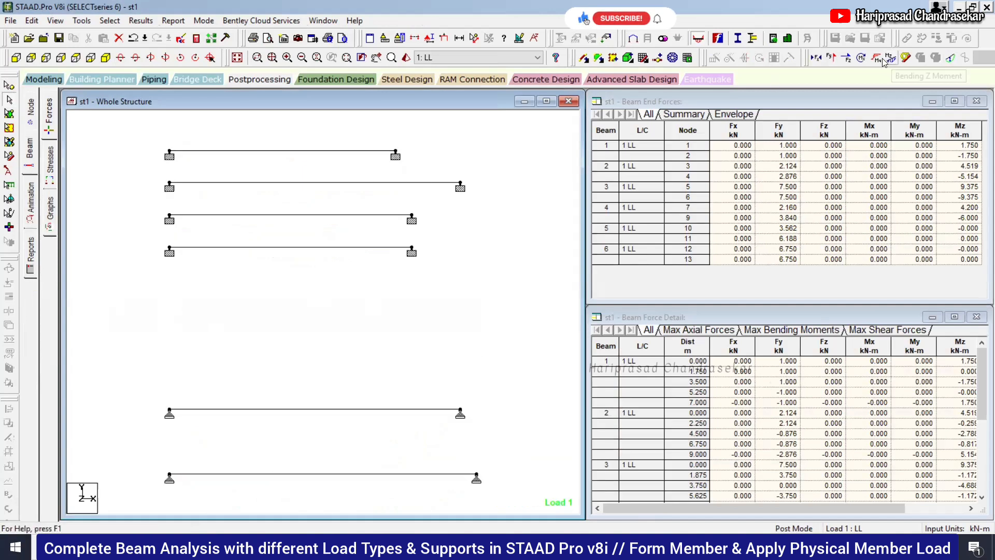
left_click(831, 58)
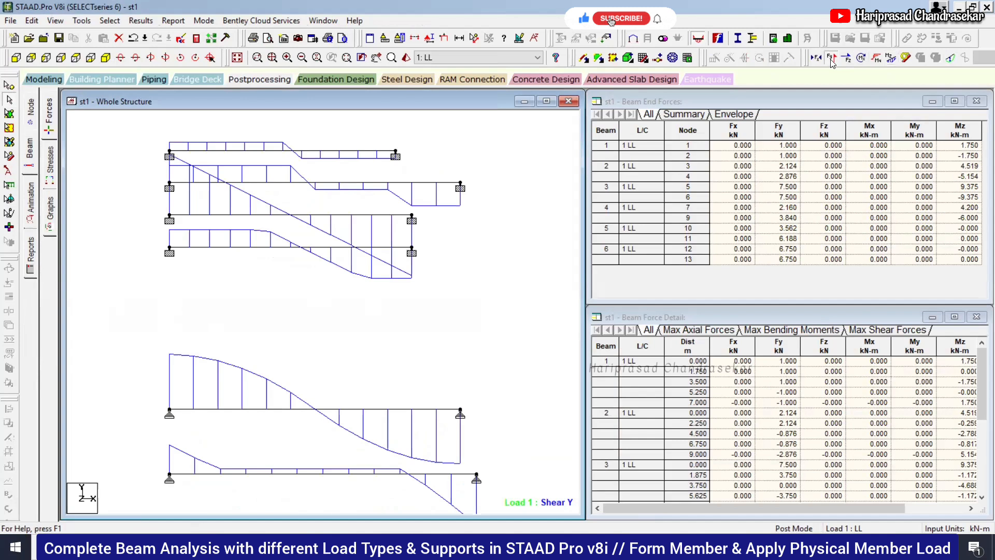
Annotate the Shear Y diagrams with the end, maximum and mid-point shear values
left_click(88, 22)
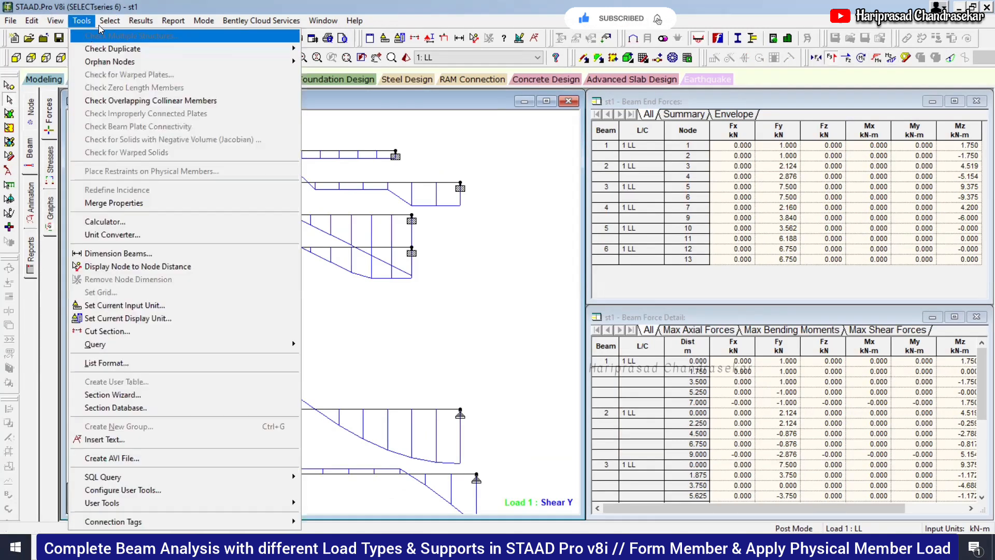
mouse_move(140, 20)
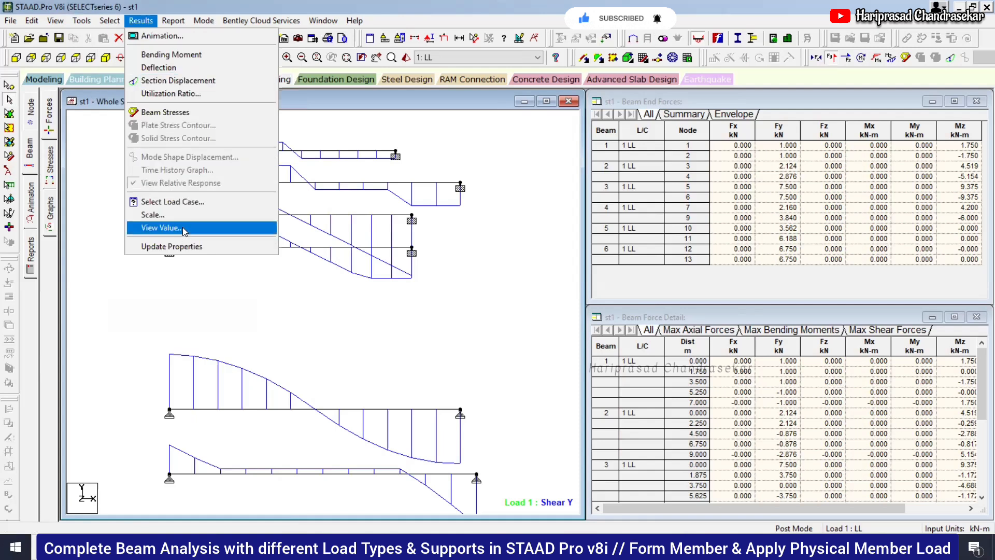
left_click(183, 227)
left_click(456, 173)
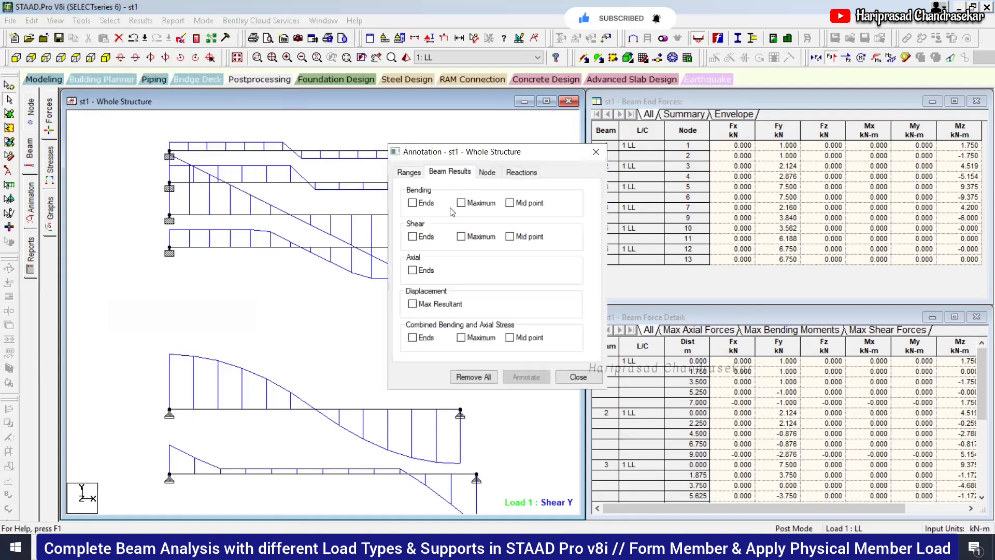
left_click(413, 236)
left_click(461, 236)
left_click(510, 236)
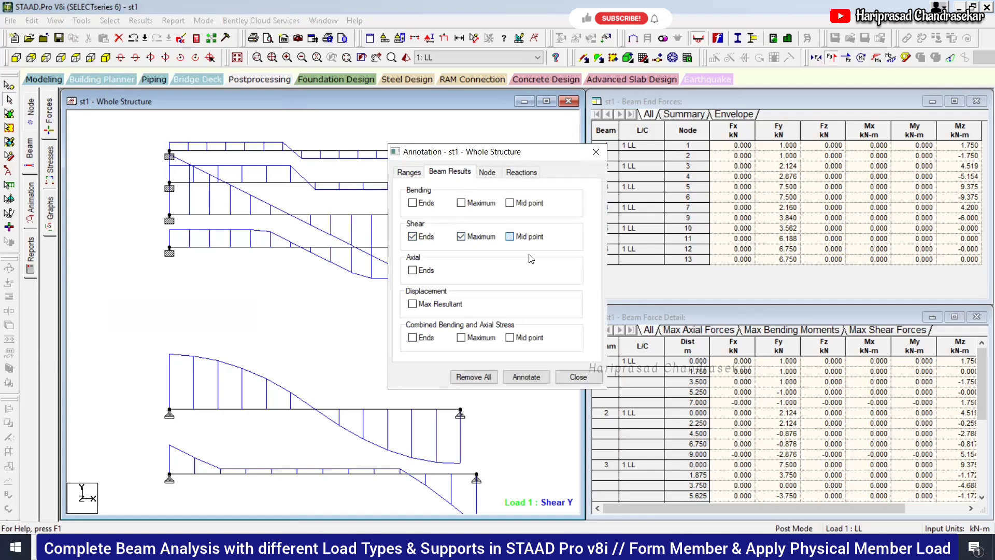
left_click(525, 375)
left_click(564, 379)
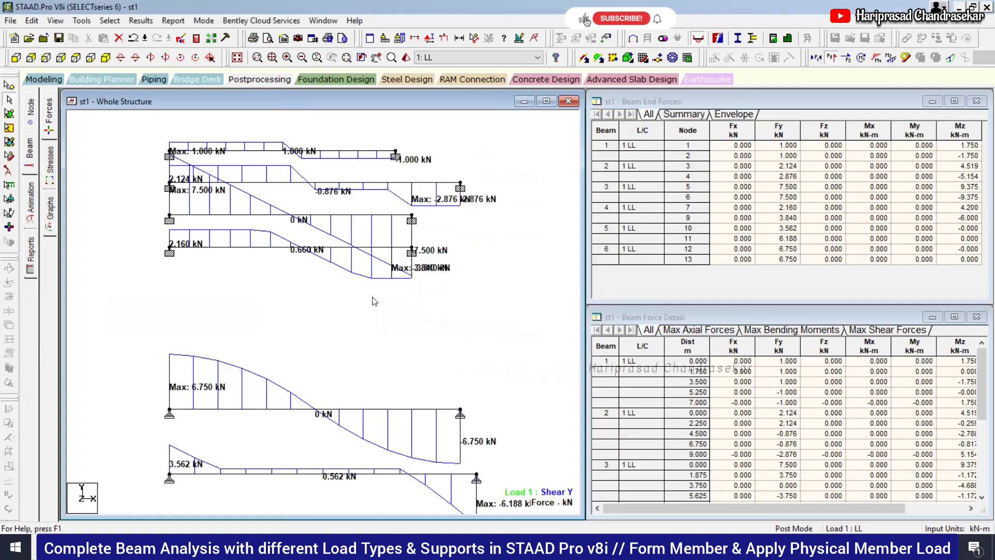
Examine the bending, shear and axial force graphs of several beams, ending with the triangularly loaded 9 m beam
left_click(48, 208)
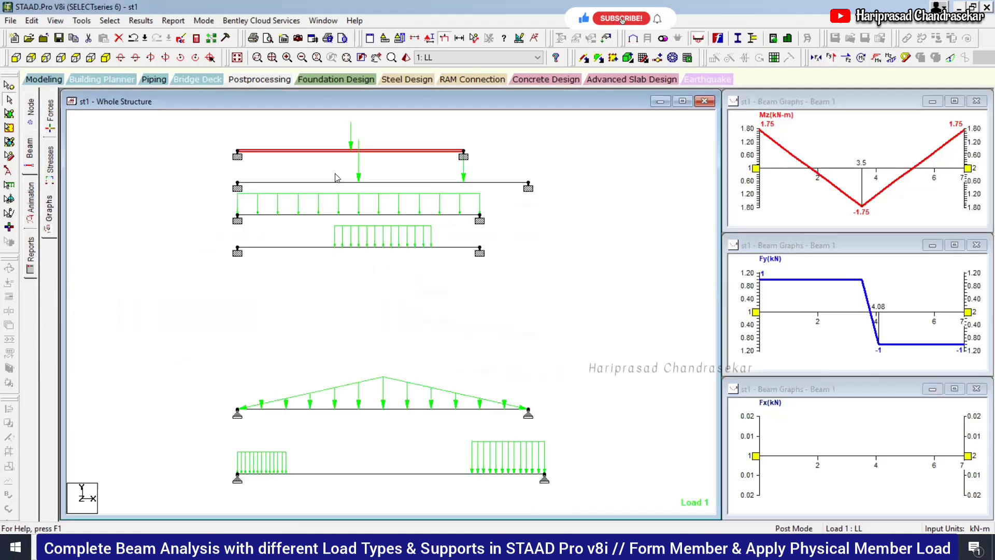
left_click(333, 183)
left_click(312, 214)
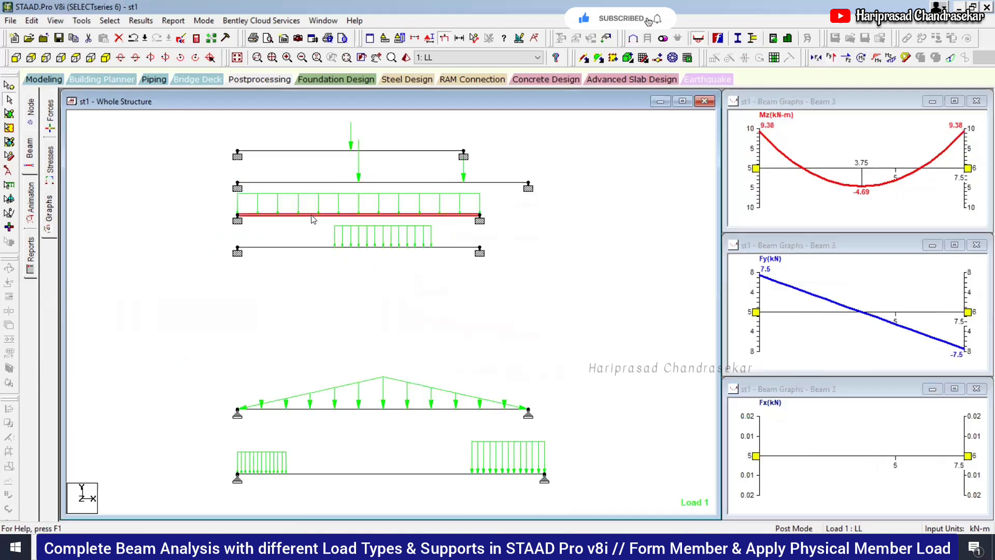
left_click(306, 247)
left_click(347, 409)
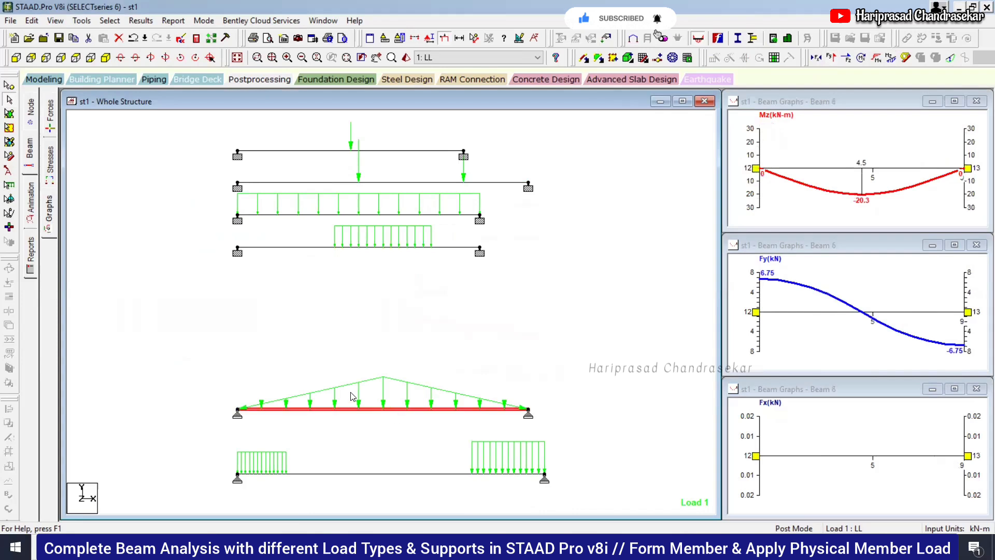
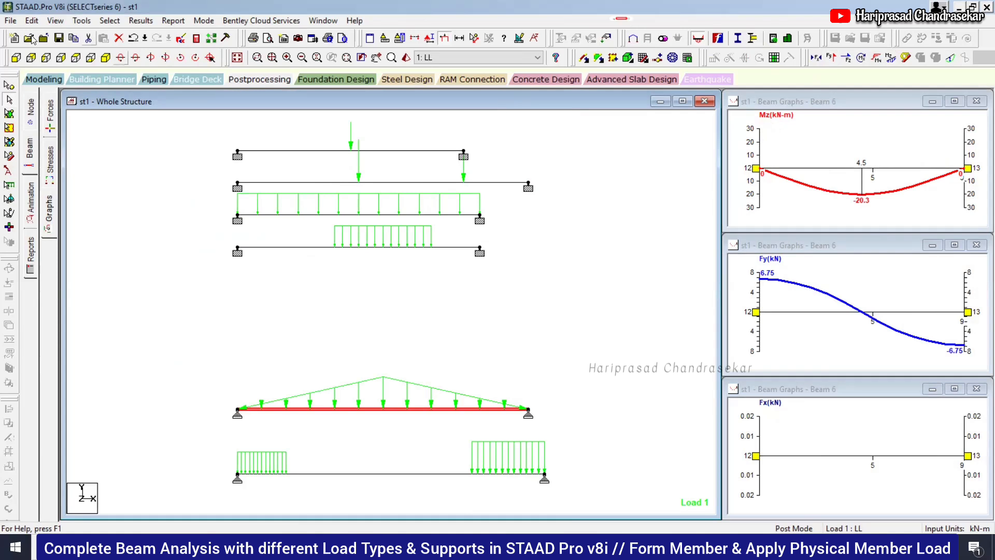
Return to modeling and draw a 6 m beam on the snap grid from (0, 4) to (6, 4), agreeing to delete the result files
left_click(57, 80)
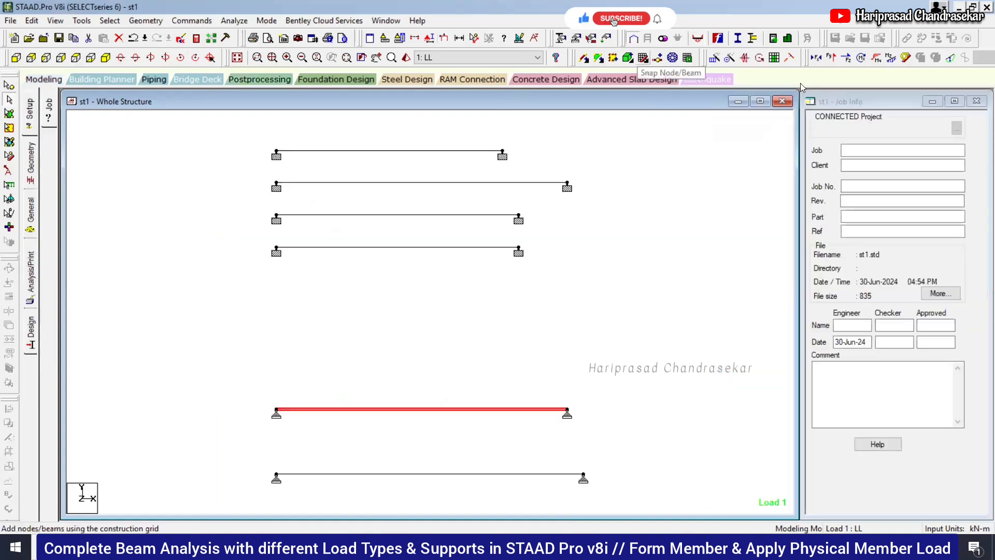
left_click(643, 57)
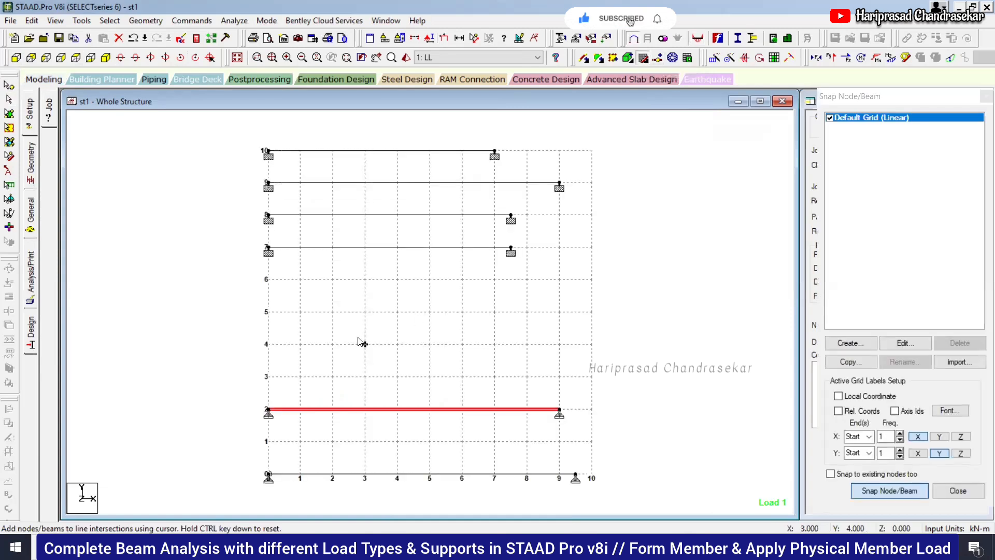
left_click(269, 345)
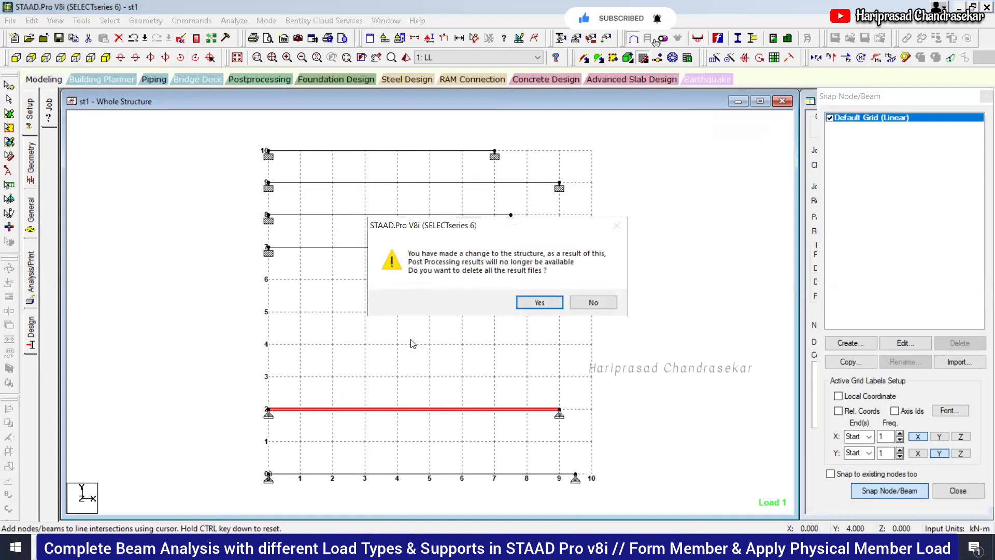
left_click(539, 303)
left_click(463, 344)
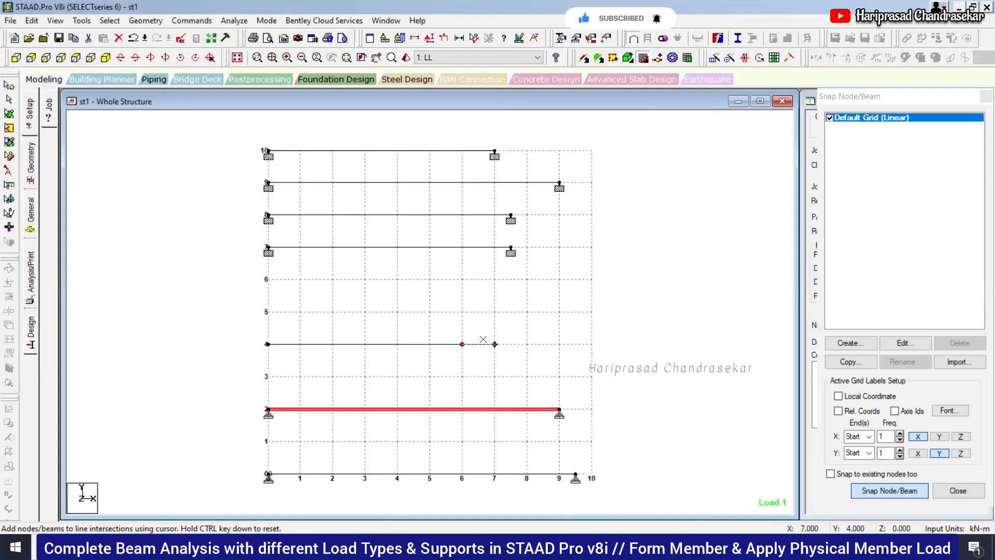
key("Escape")
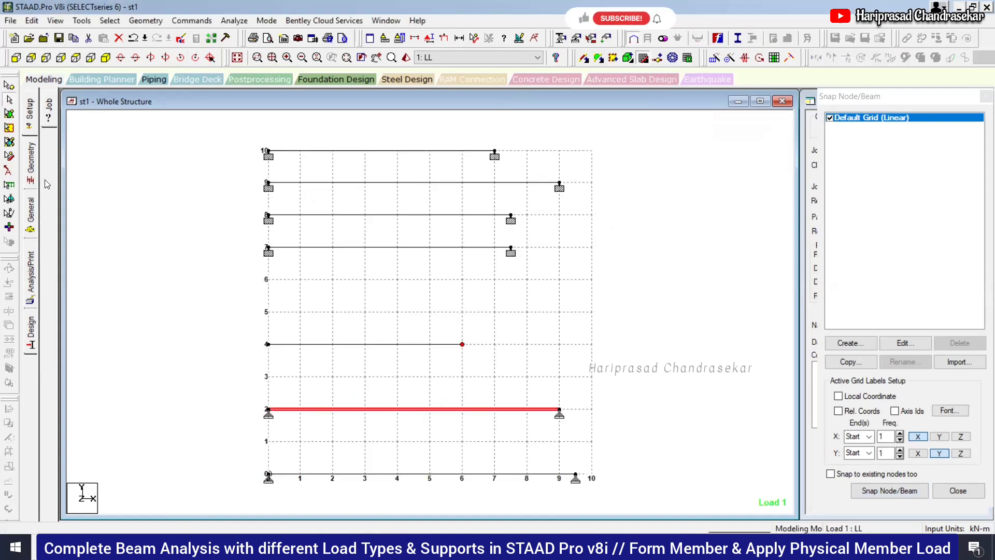
Assign the Rect 0.40x0.40 concrete section to the new 6 m beam
left_click(30, 210)
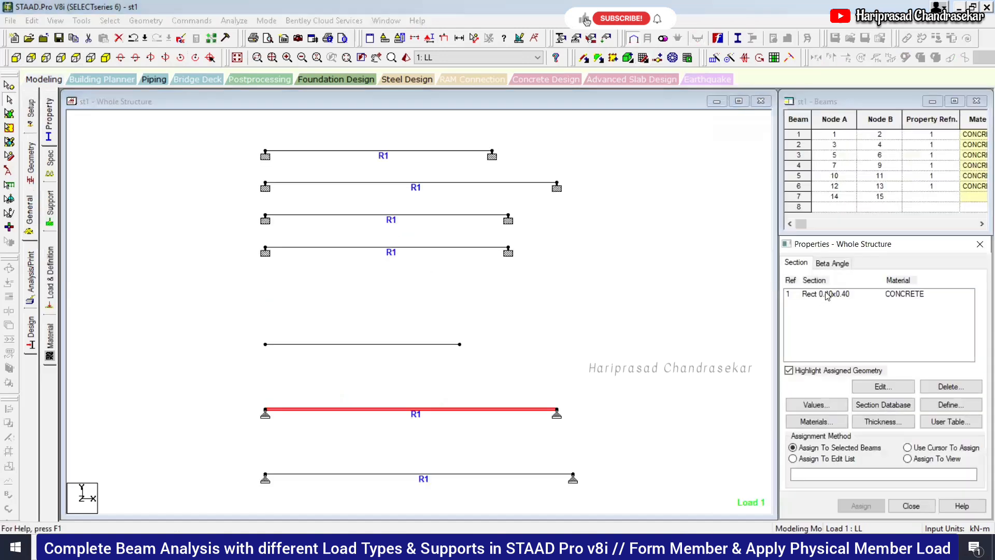
left_click(824, 295)
left_click(446, 345)
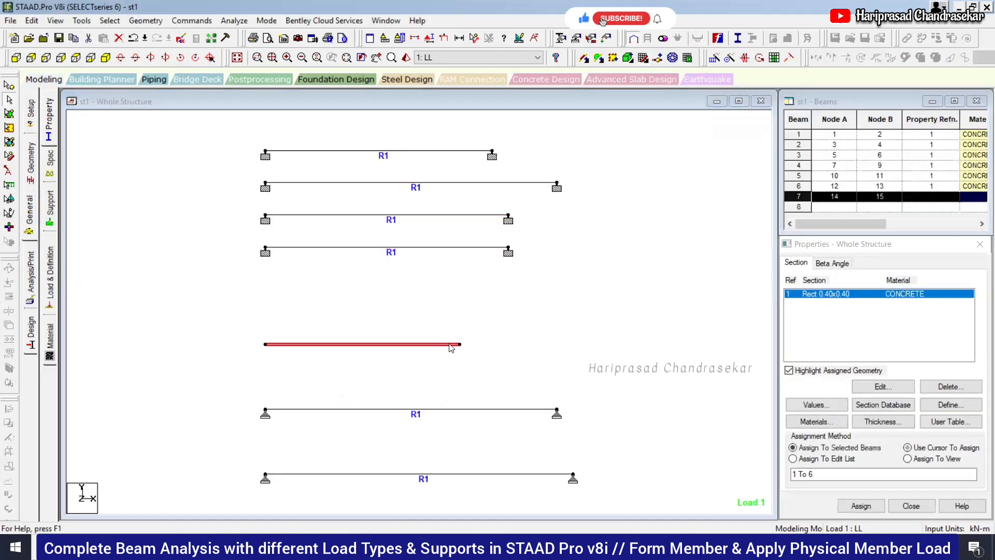
left_click(868, 506)
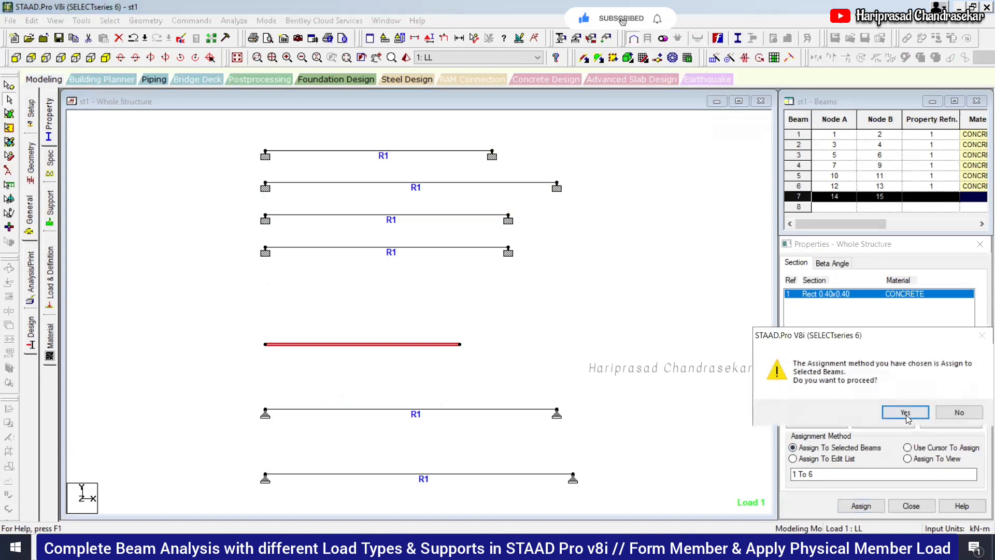
left_click(905, 413)
Assign Support 2 to the new 6 m beam's end node at (0, 4) only
left_click(52, 201)
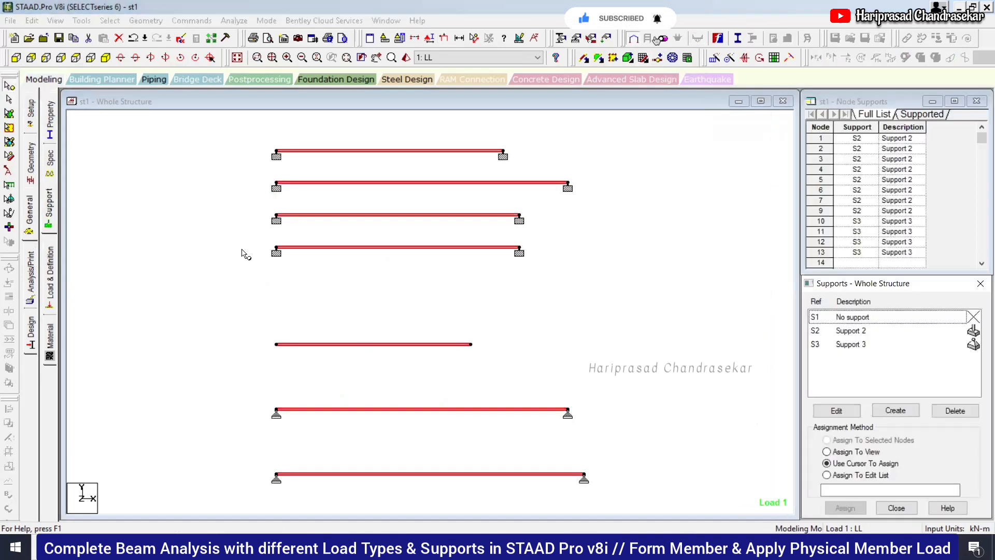
left_click_drag(241, 325, 307, 369)
left_click(861, 332)
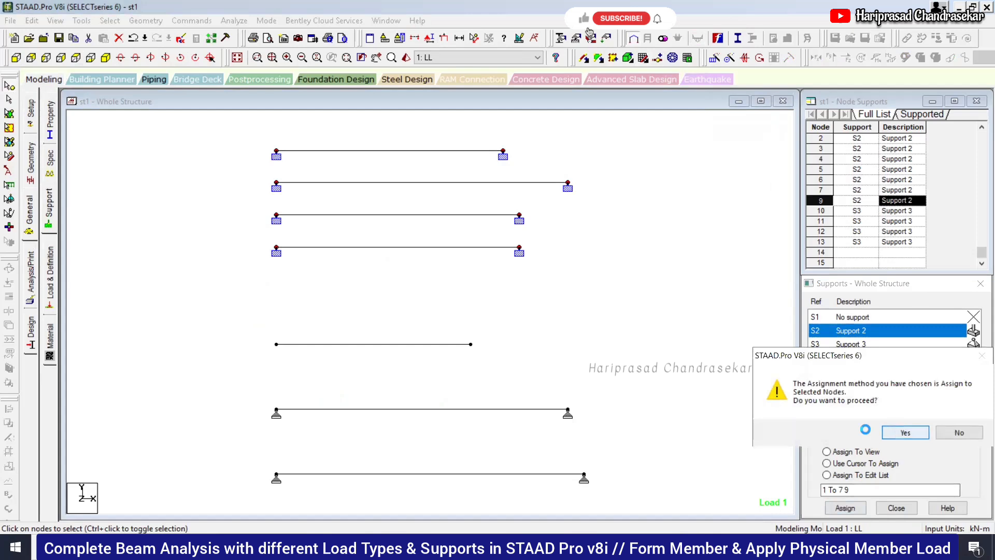
left_click(904, 432)
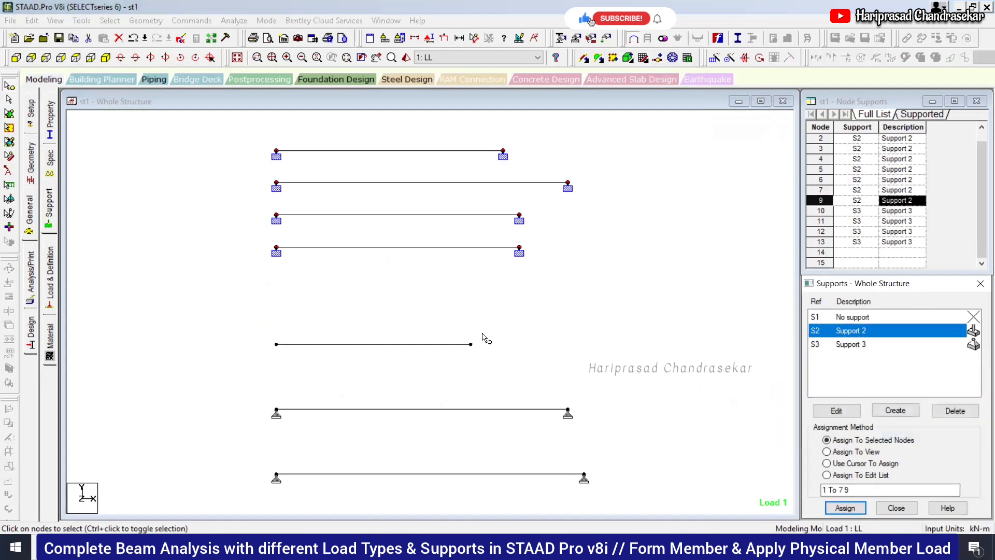
left_click(276, 344)
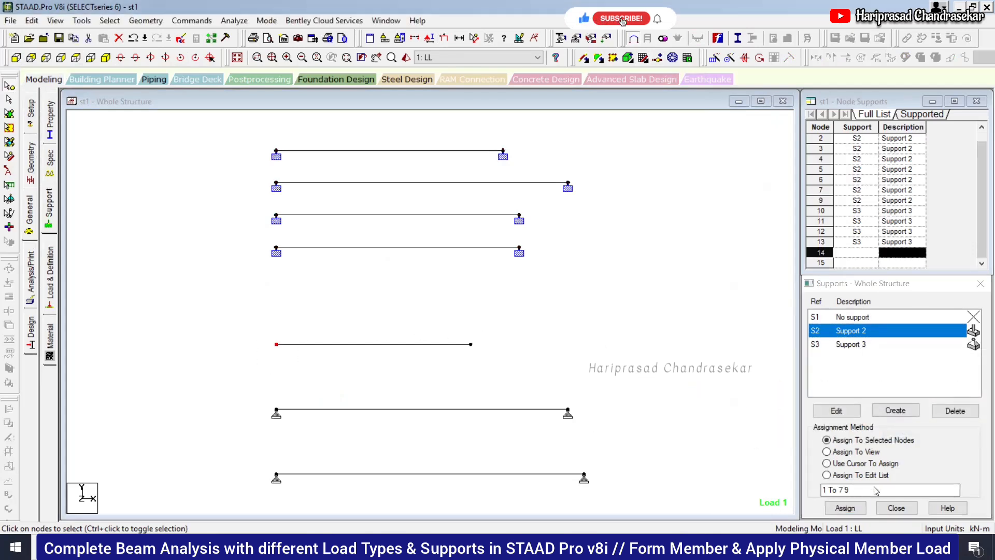
left_click(849, 510)
left_click(853, 507)
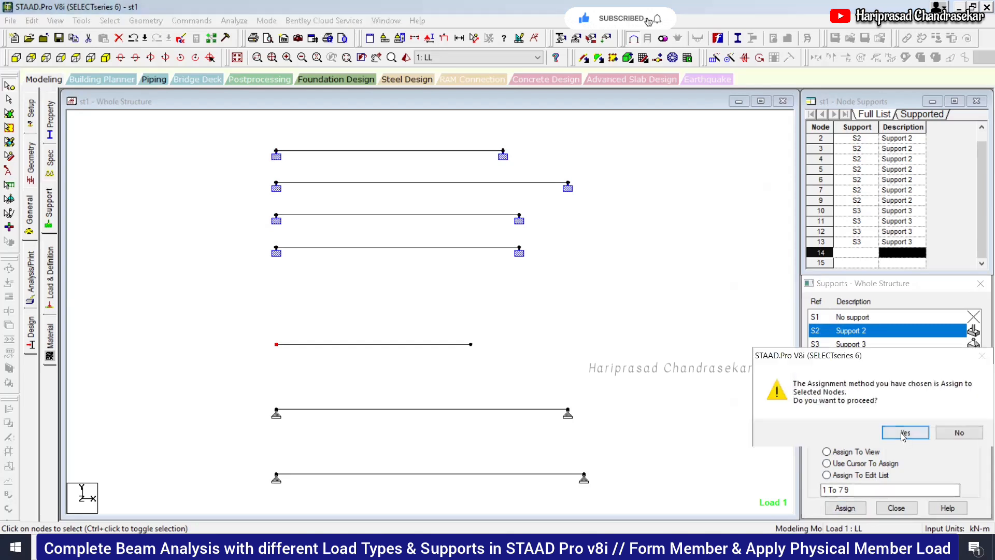
left_click(906, 431)
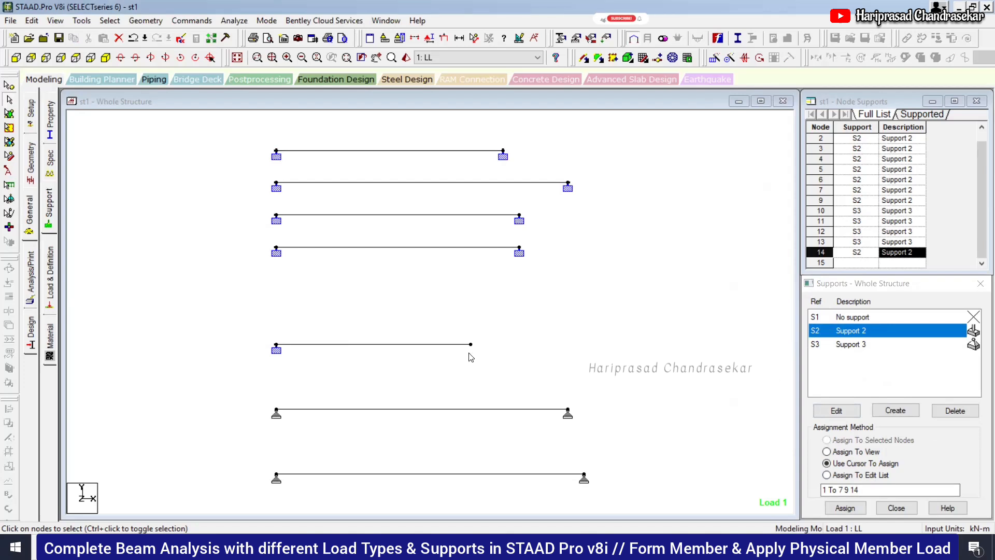
Add a -4 kN concentrated member force in the GY direction to load case 1: LL
left_click(49, 277)
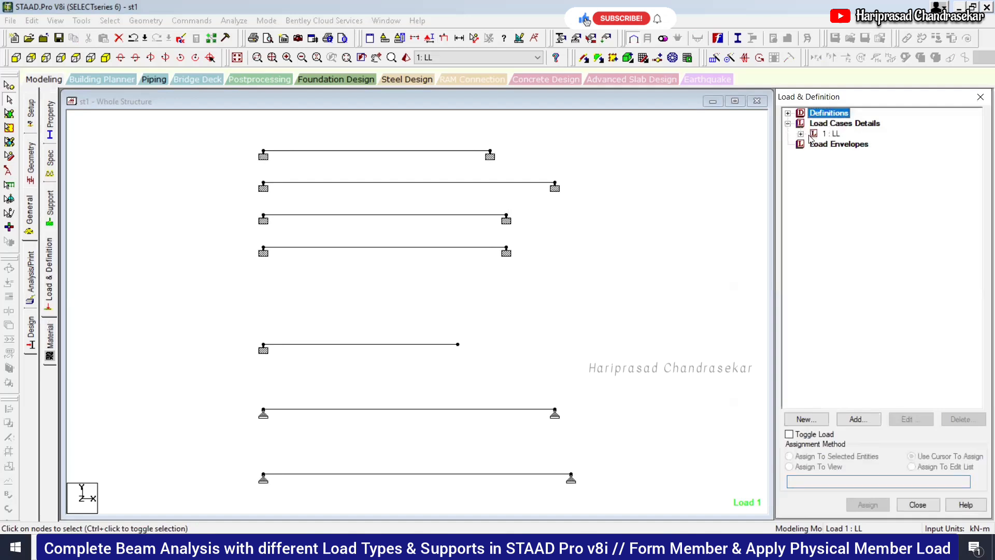
left_click(801, 134)
left_click(833, 134)
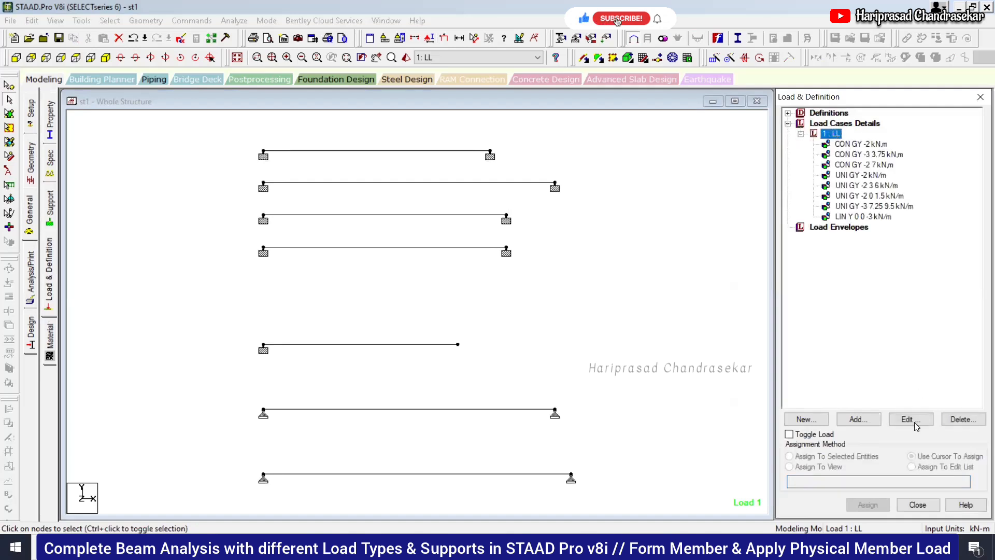
left_click(863, 419)
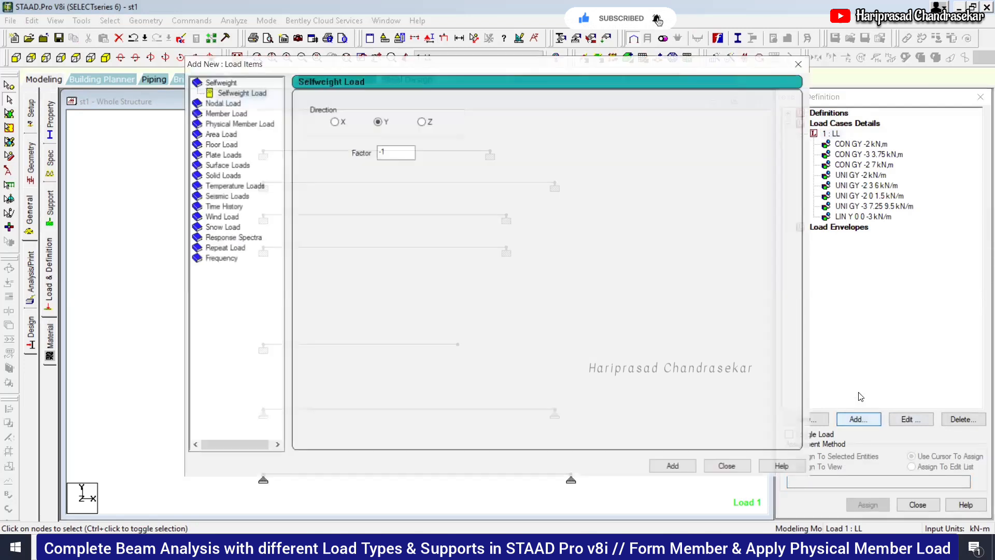
left_click(231, 114)
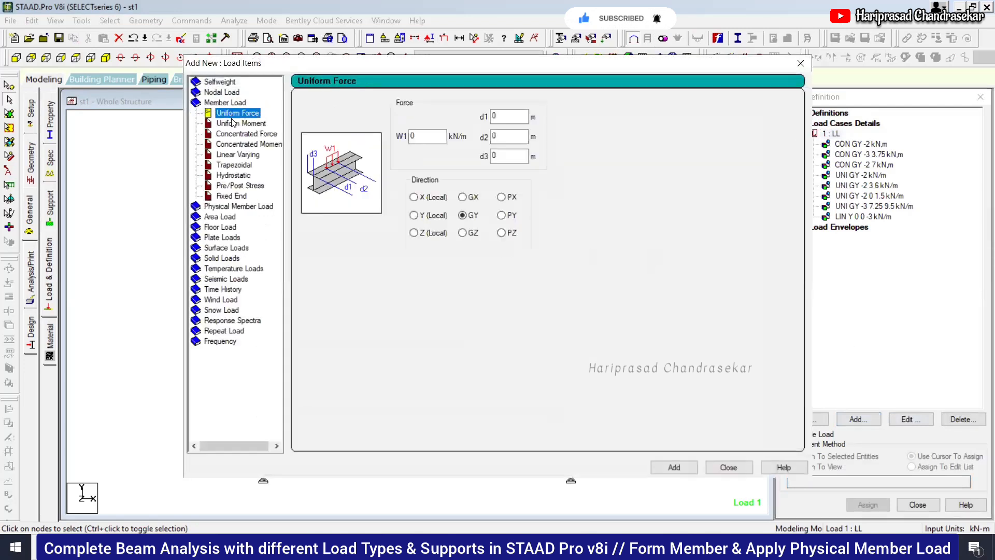
left_click(244, 133)
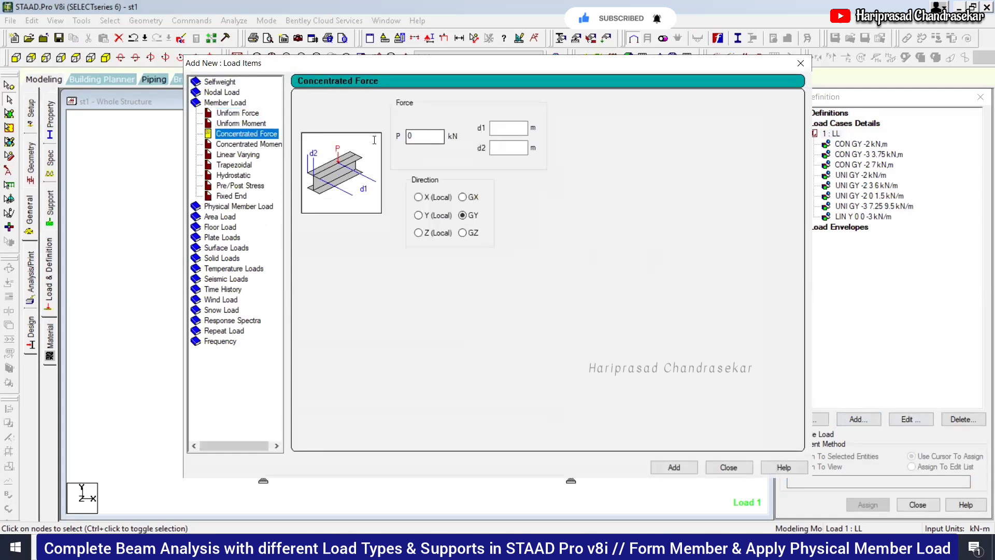
type("-4")
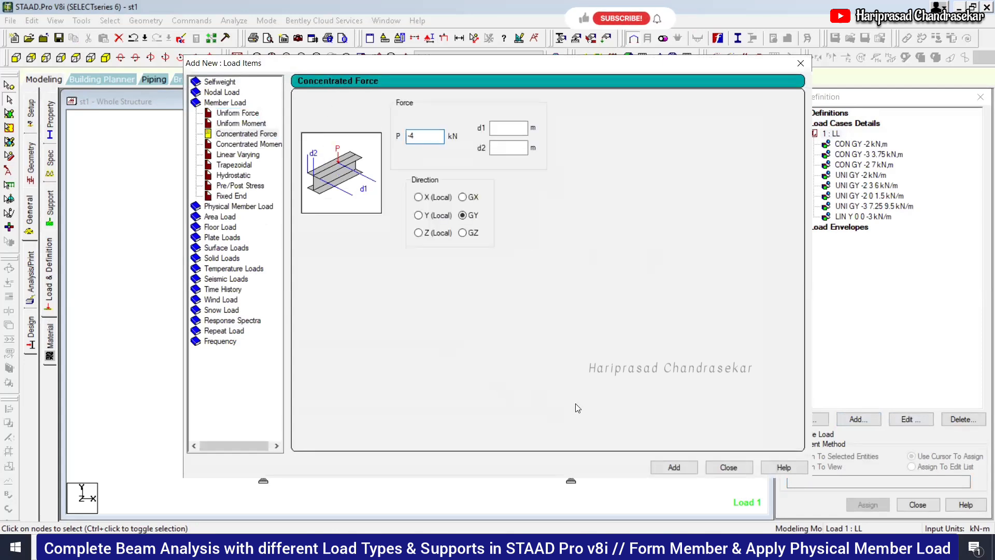
left_click(665, 465)
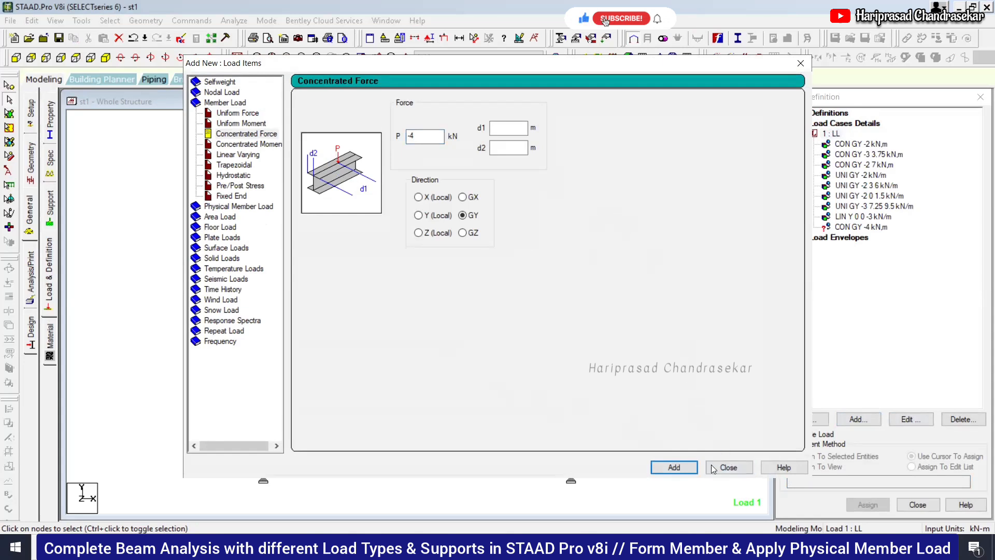
left_click(728, 467)
Set the distance d2 of the -4 kN concentrated force to 6 m
left_click(862, 227)
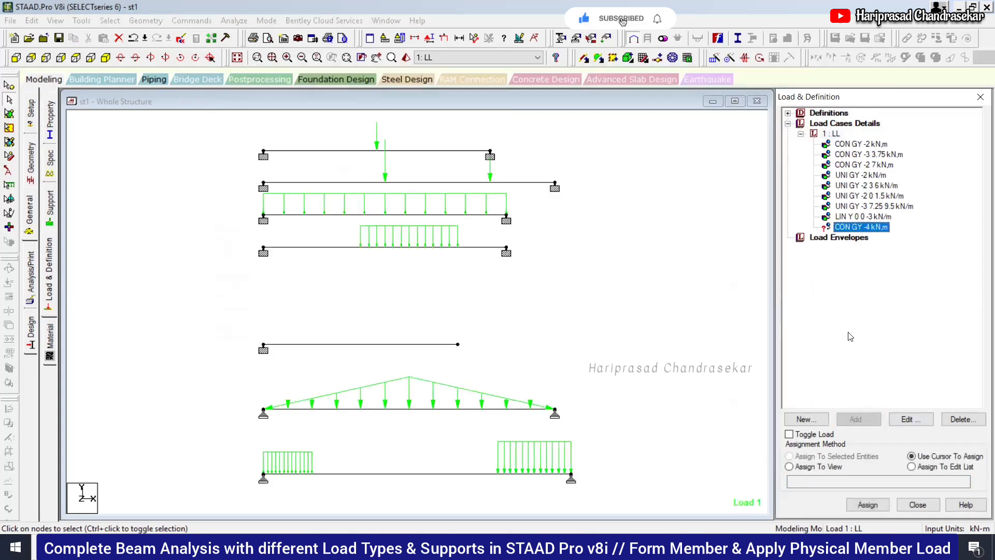
left_click(907, 419)
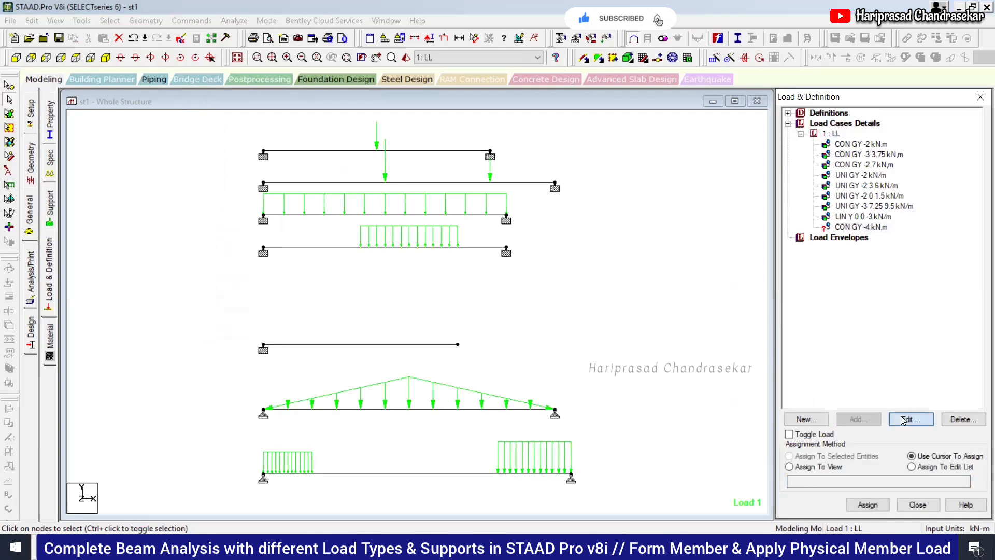
left_click(528, 227)
type("6")
left_click(554, 389)
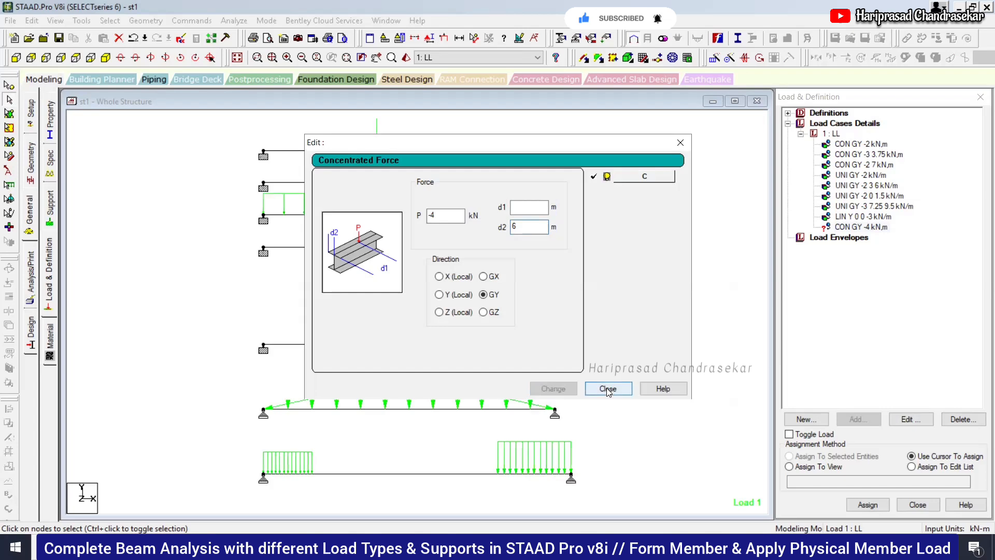
left_click(608, 388)
Assign the -4 kN concentrated force to the 6 m cantilever beam and accept the assignment
left_click(444, 345)
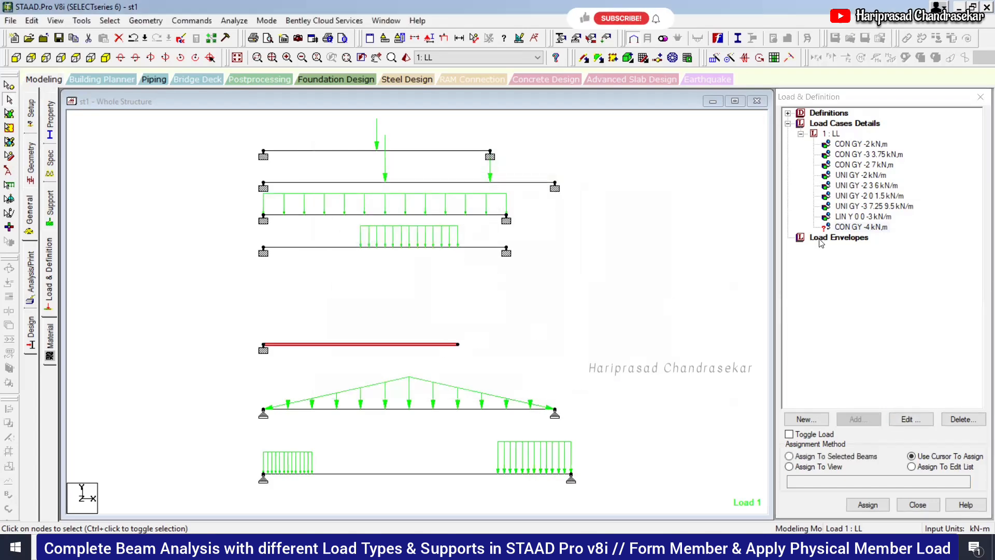
left_click(822, 456)
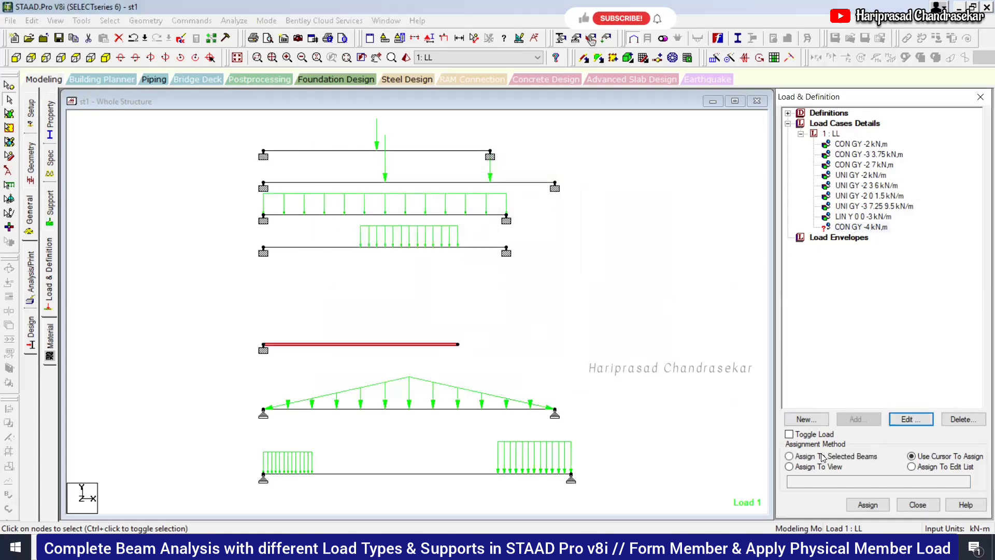
left_click(868, 504)
left_click(904, 339)
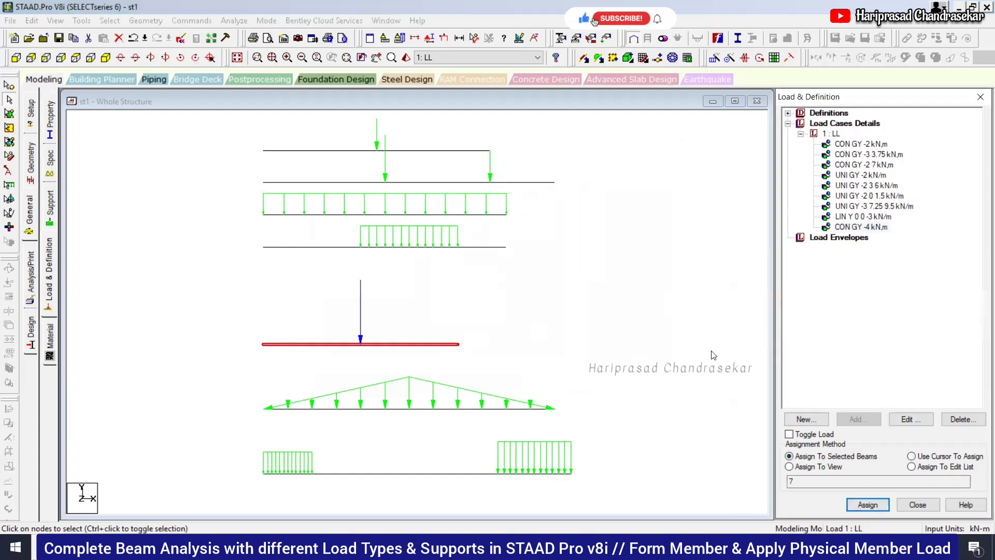
Change the cantilever's -4 kN concentrated force to d1 = 6 m and d2 = 0, then deselect the beam
left_click(914, 421)
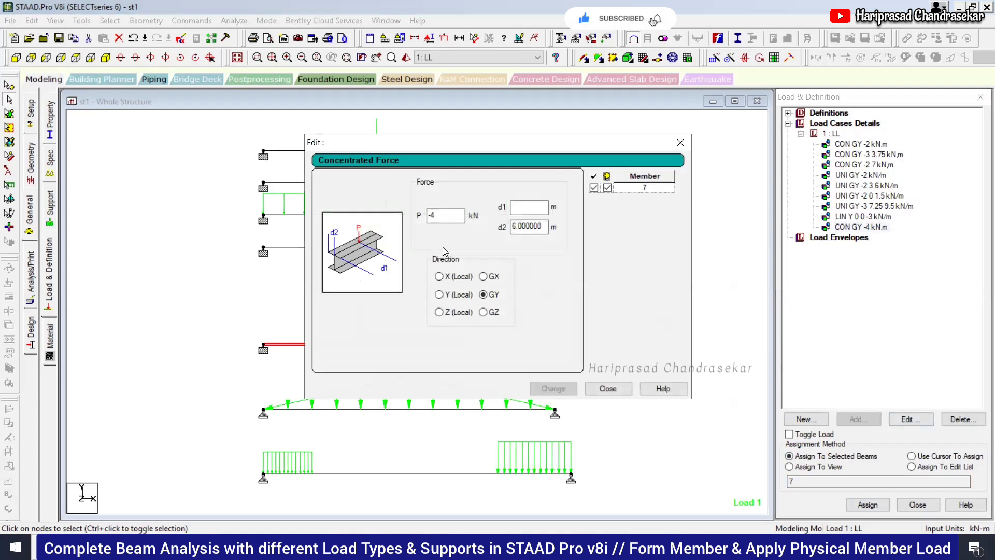
left_click(527, 227)
double_click(526, 227)
type("0")
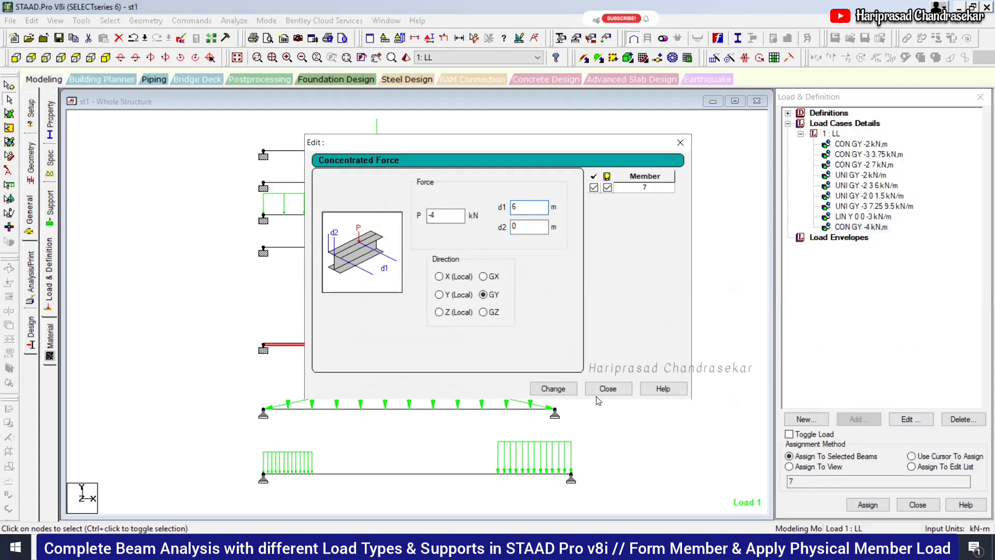
left_click(553, 389)
left_click(607, 388)
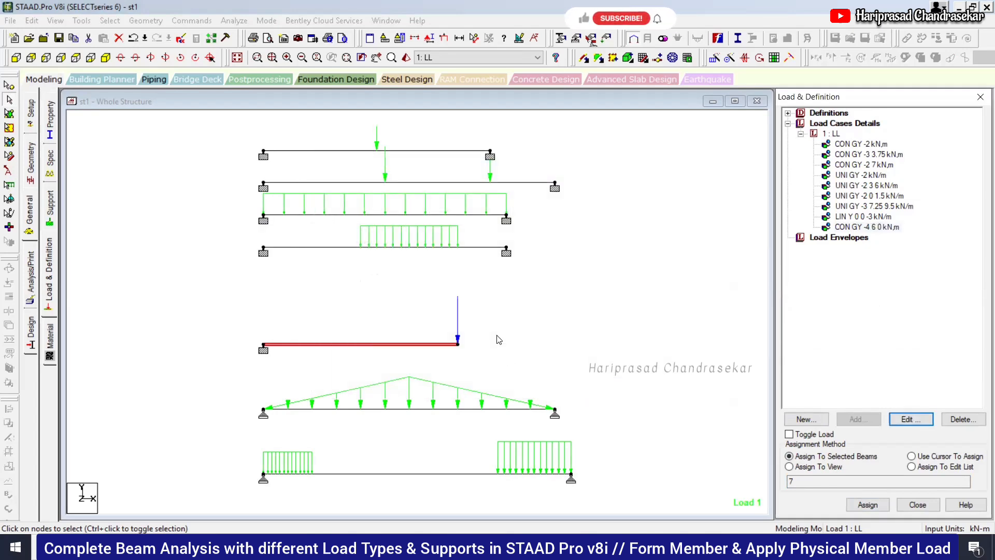
left_click(495, 340)
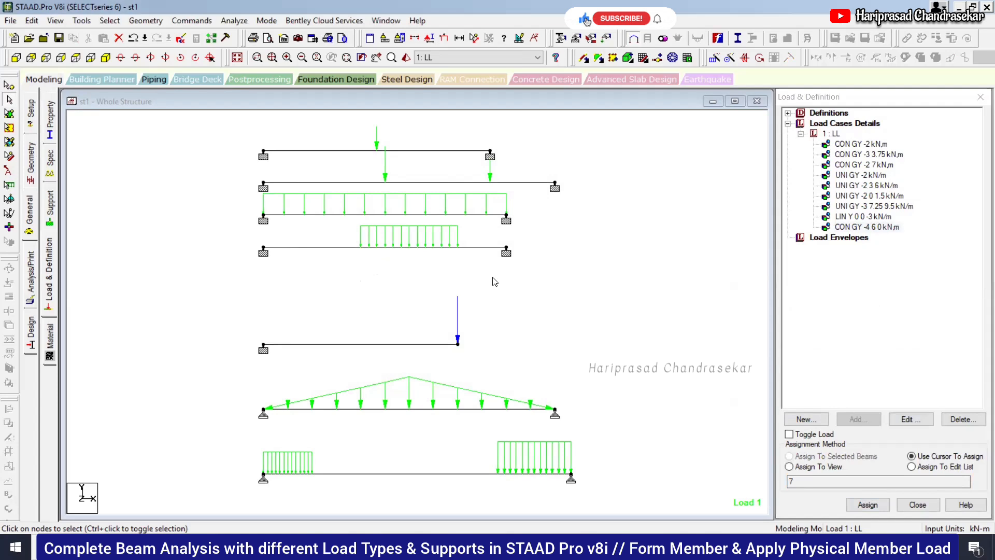
Run the analysis and enter post-processing mode with load case 1 LL selected for the results
left_click(235, 23)
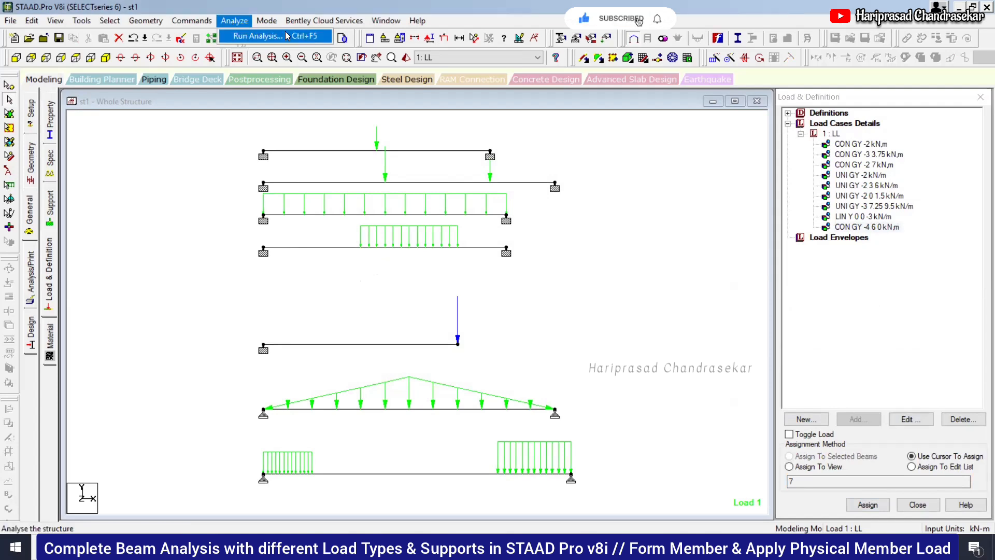
left_click(286, 36)
left_click(413, 289)
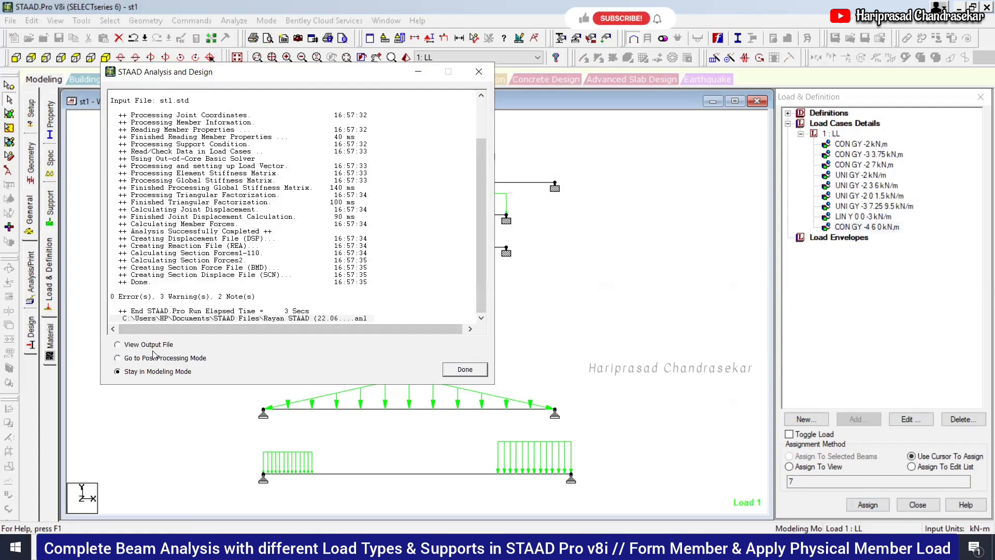
left_click(191, 358)
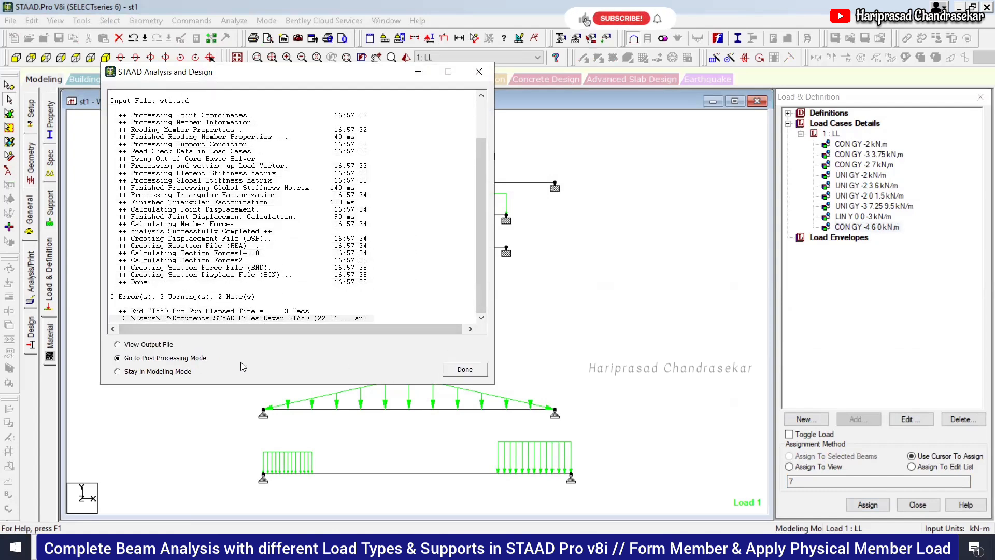
left_click(465, 371)
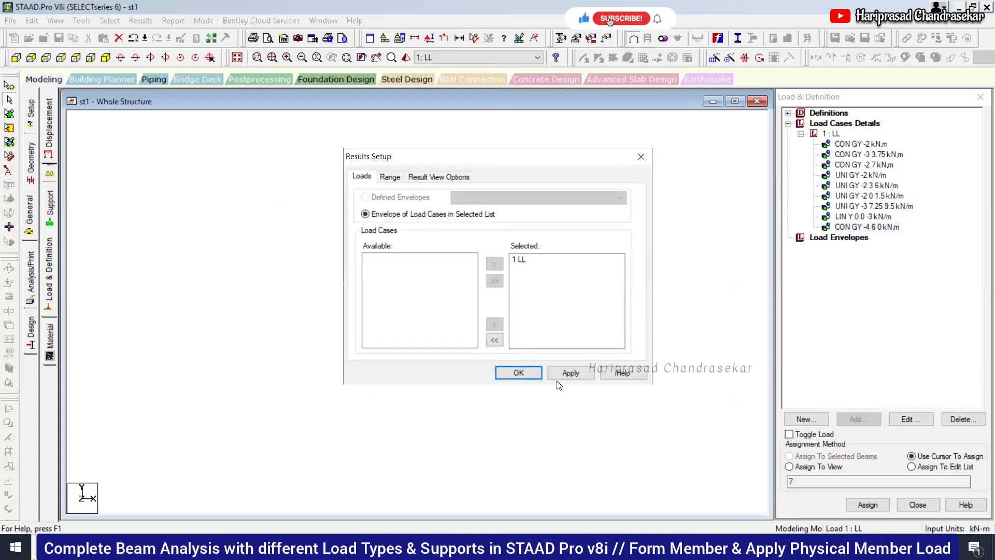
left_click(519, 373)
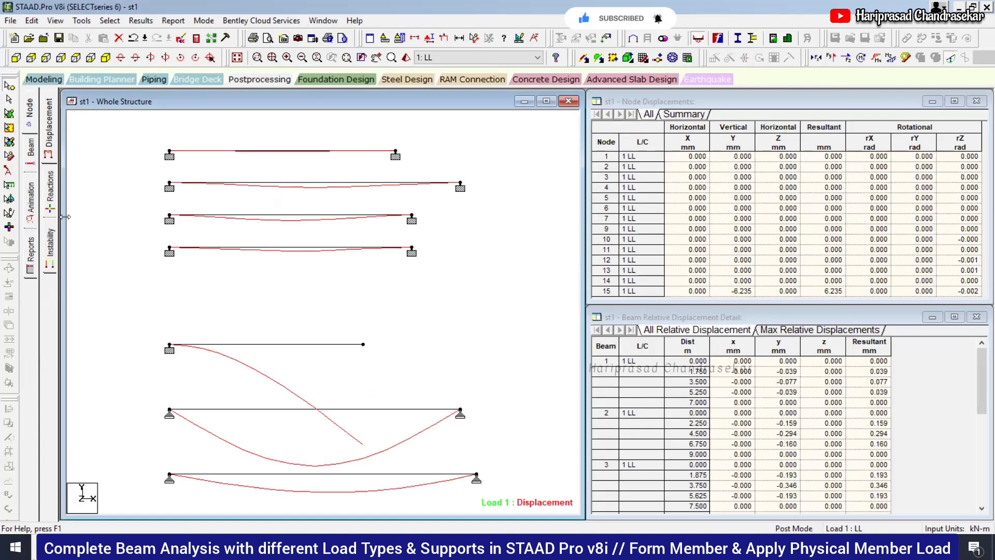
Check the unstable joints, then examine the moment, shear and axial force graphs of the 6 m cantilever beam
left_click(50, 244)
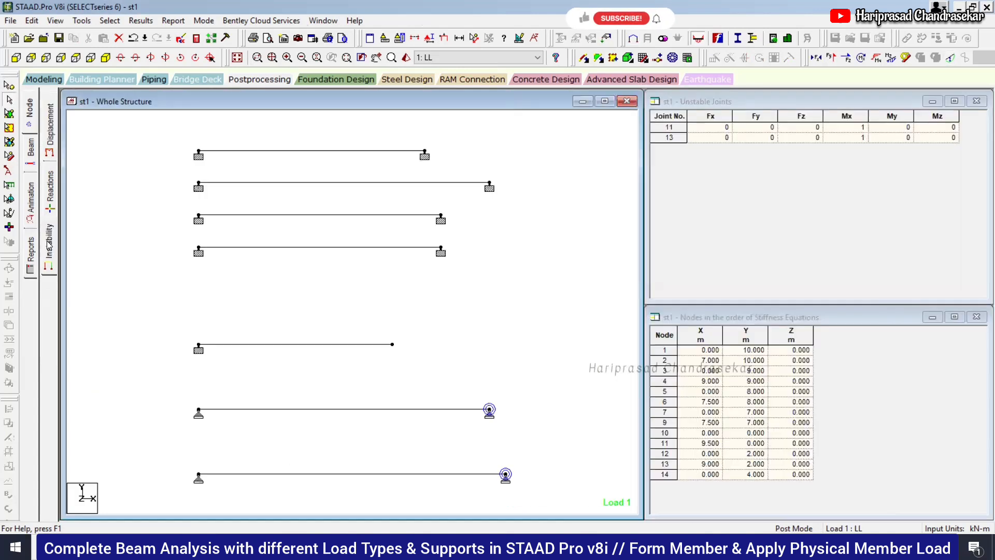
left_click(31, 147)
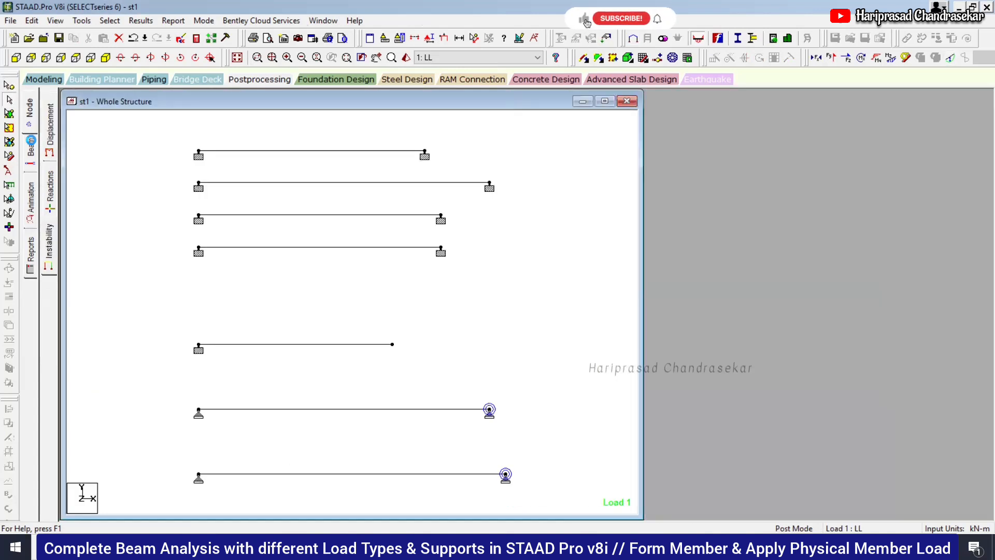
left_click(49, 220)
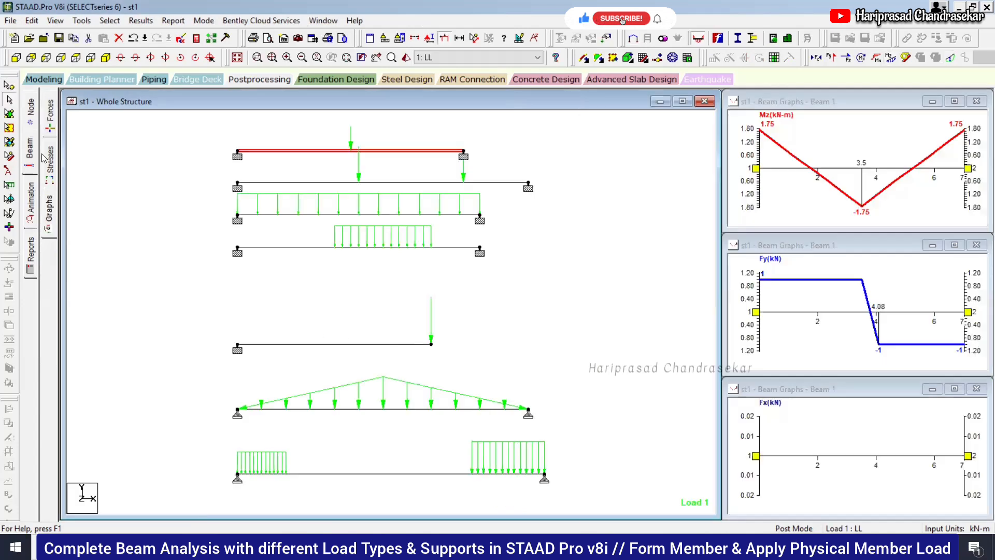
left_click(381, 345)
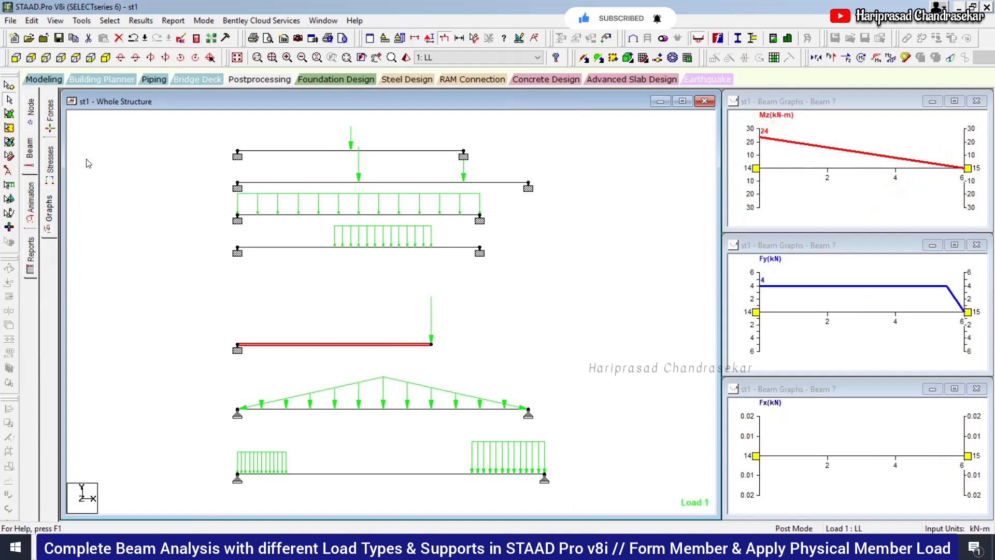
left_click(32, 162)
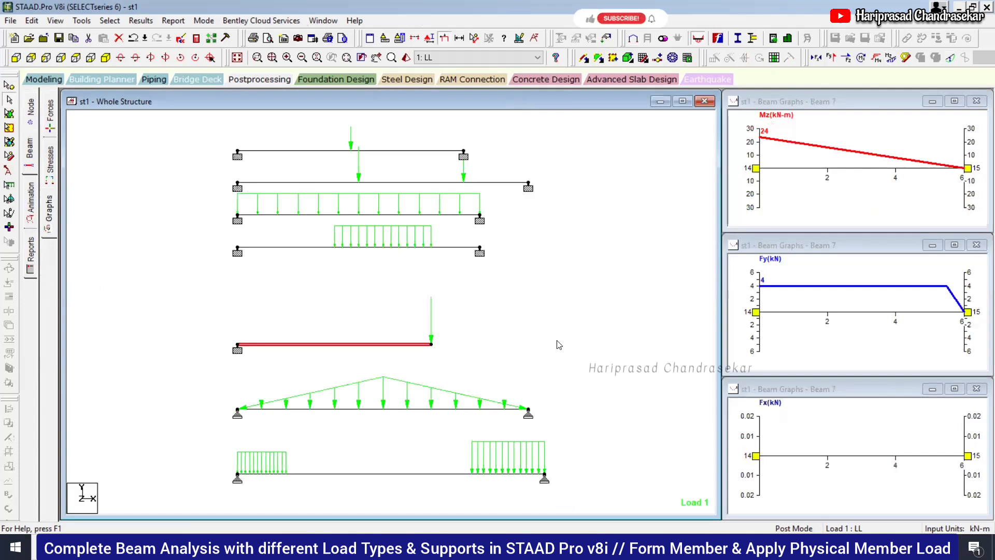
Examine the shear Y, bending Z and displacement diagrams on the whole structure one after another, hiding each again
left_click(831, 59)
left_click(831, 58)
left_click(891, 58)
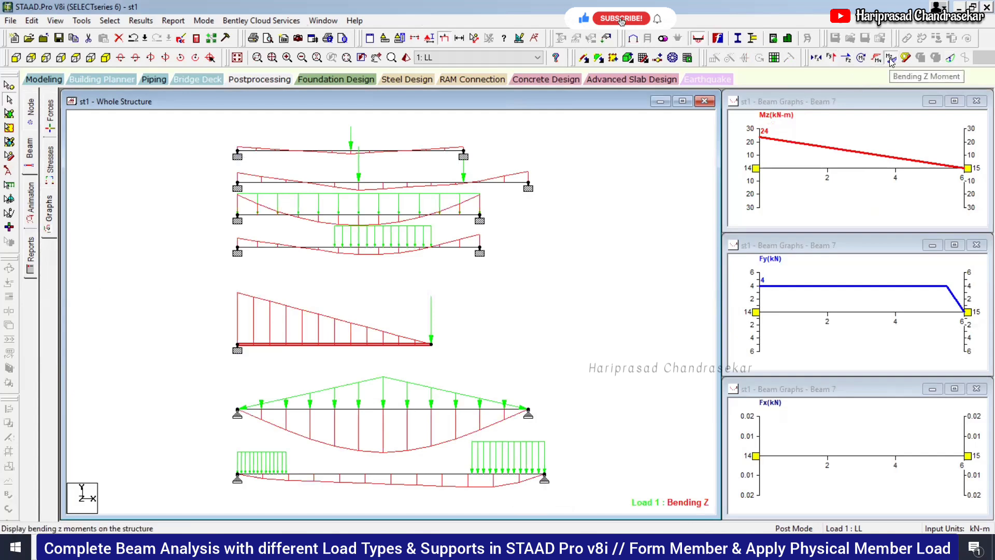
left_click(892, 58)
left_click(952, 58)
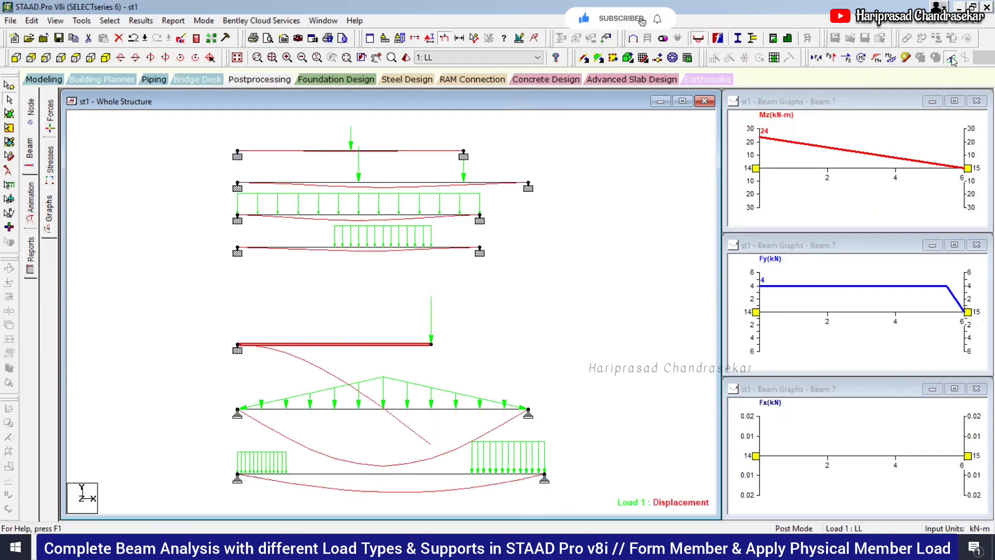
left_click(954, 61)
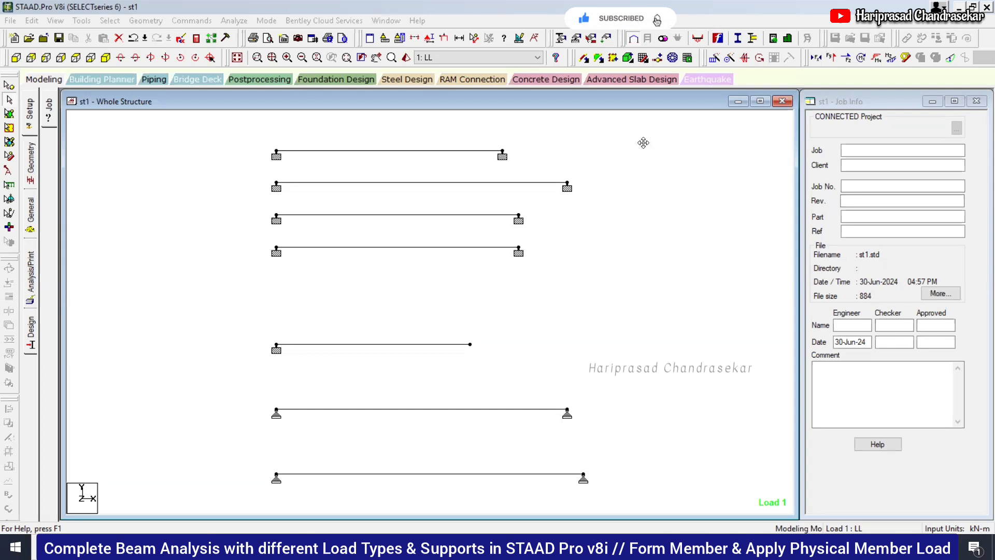
Draw a 9 m beam on the snap grid from (0, 5) to (9, 5)
left_click(644, 58)
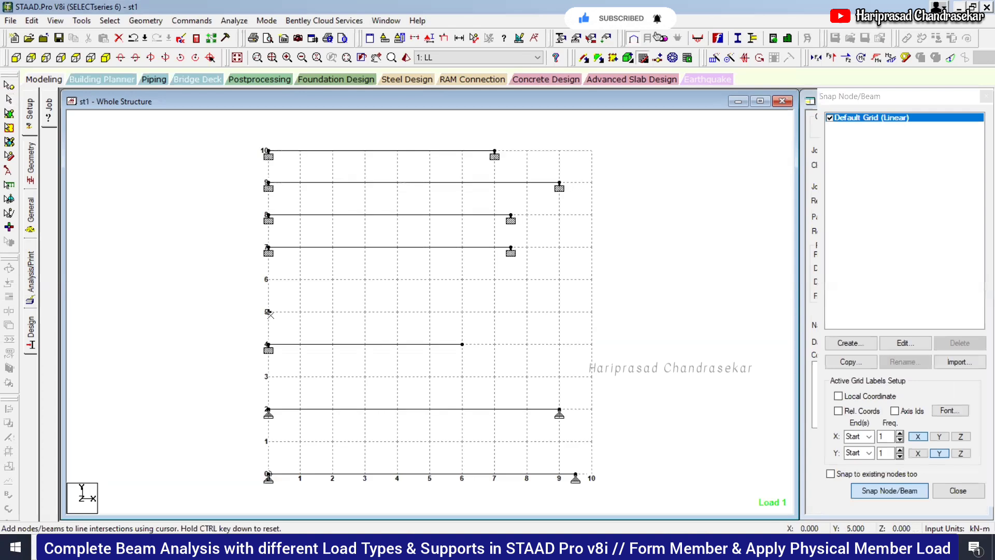
left_click(474, 306)
left_click(539, 305)
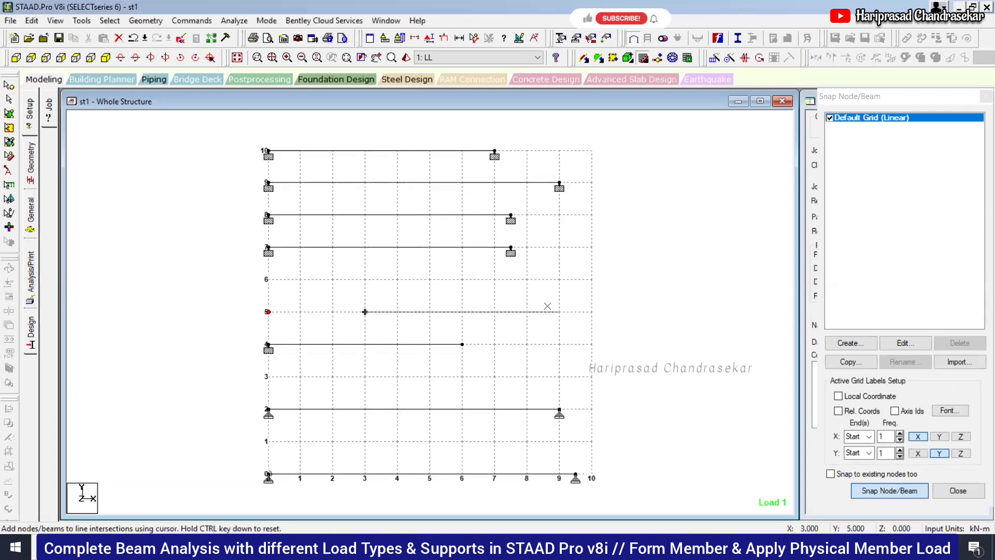
left_click(559, 311)
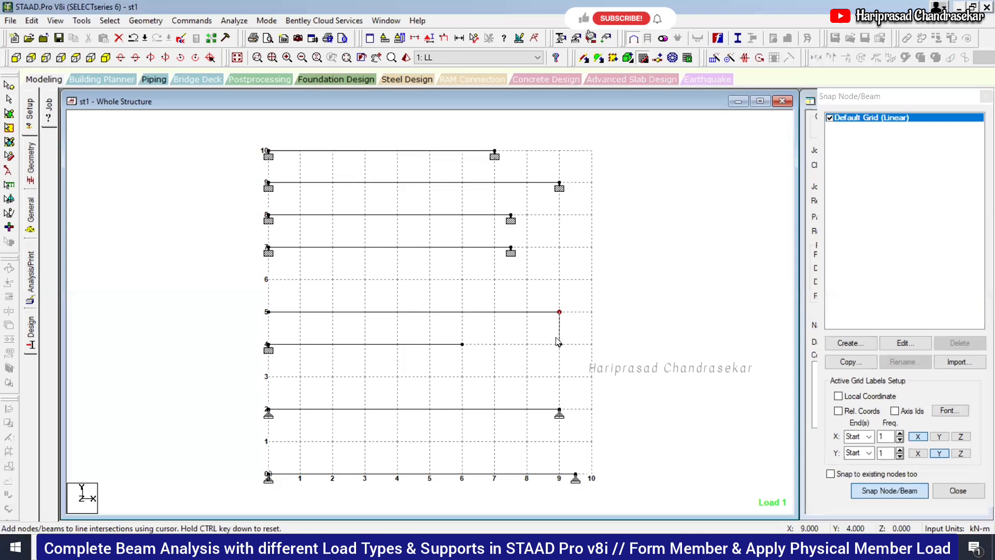
Assign the Rect 0.40x0.40 concrete section to the new 9 m beam, then clear the selection
left_click(26, 211)
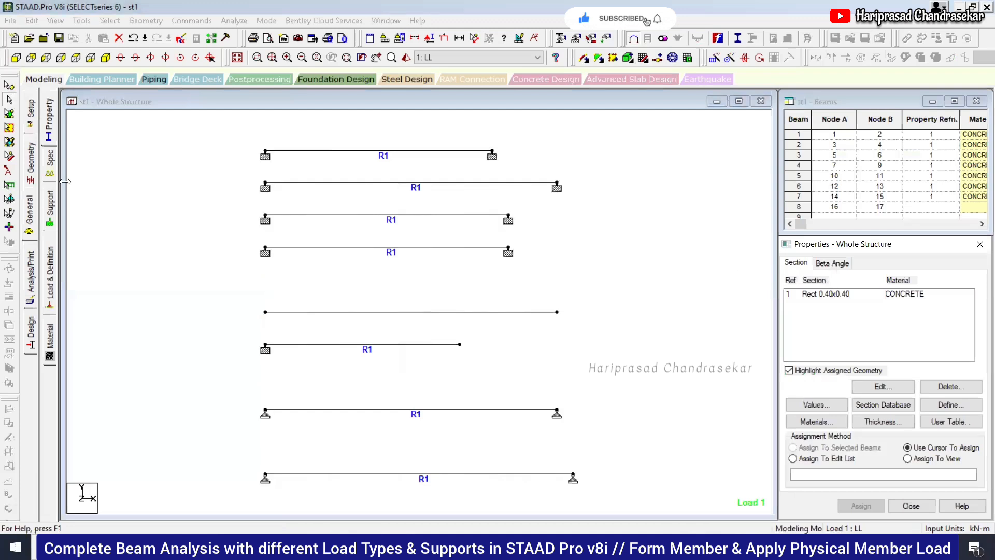
left_click(809, 294)
left_click(873, 507)
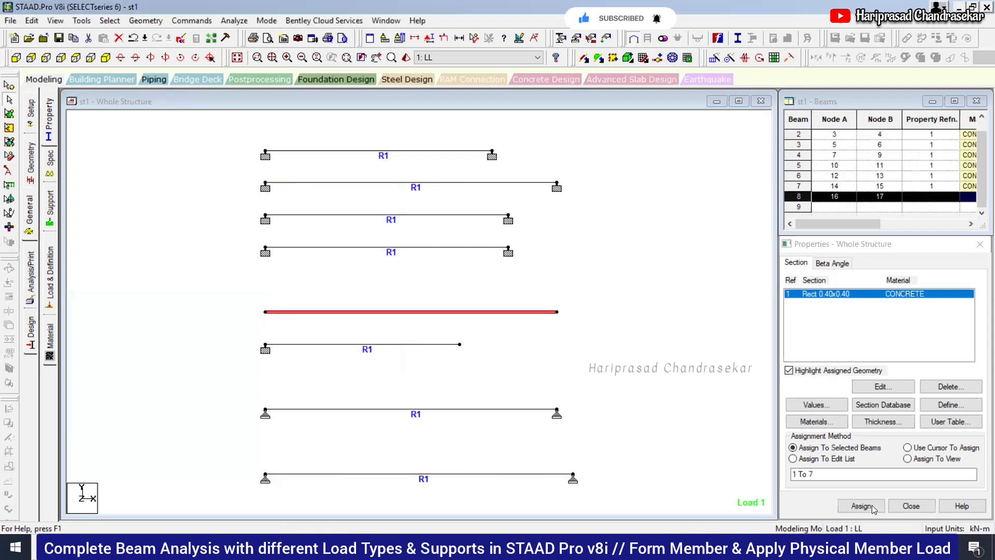
left_click(871, 509)
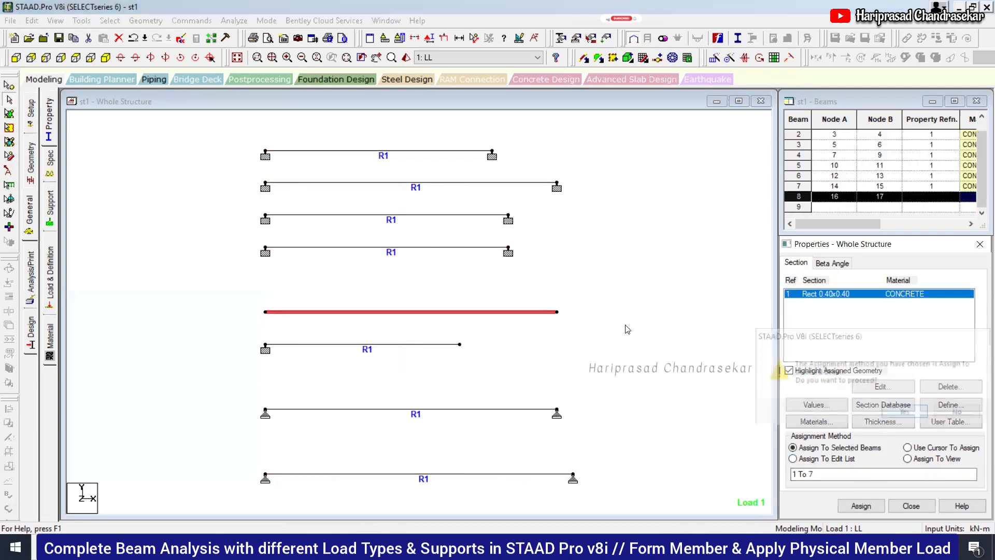
key("Return")
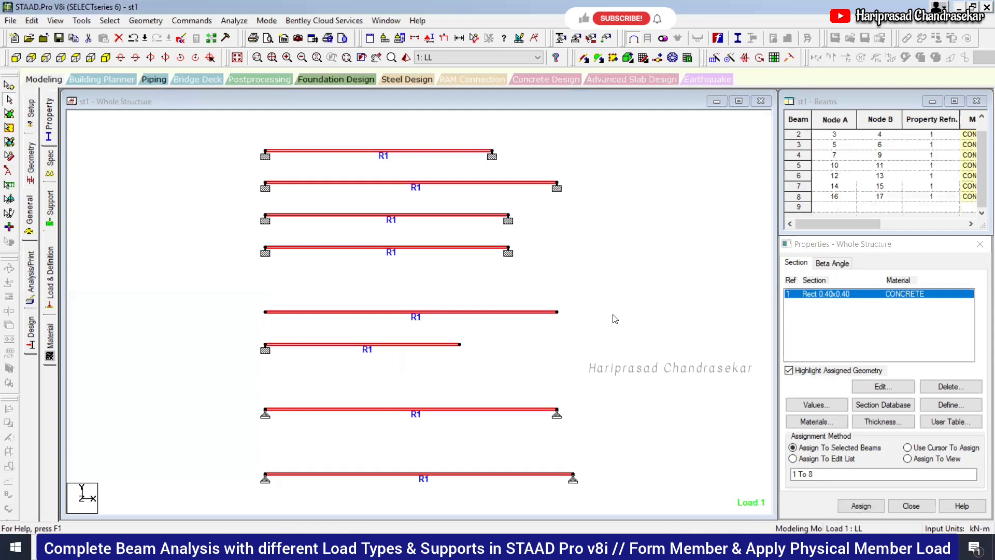
left_click(615, 318)
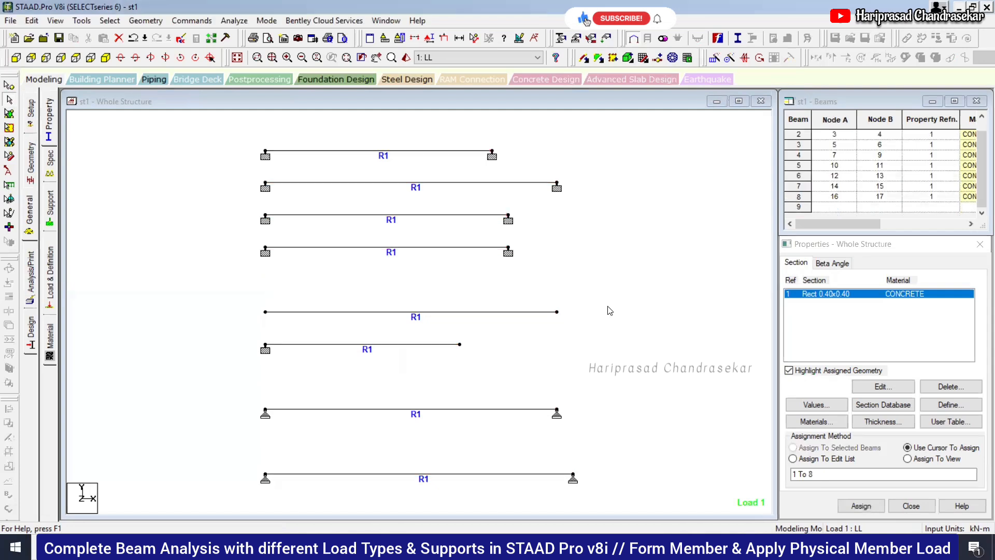
Choose Support 3 as the active support definition and try to edit it
left_click(51, 207)
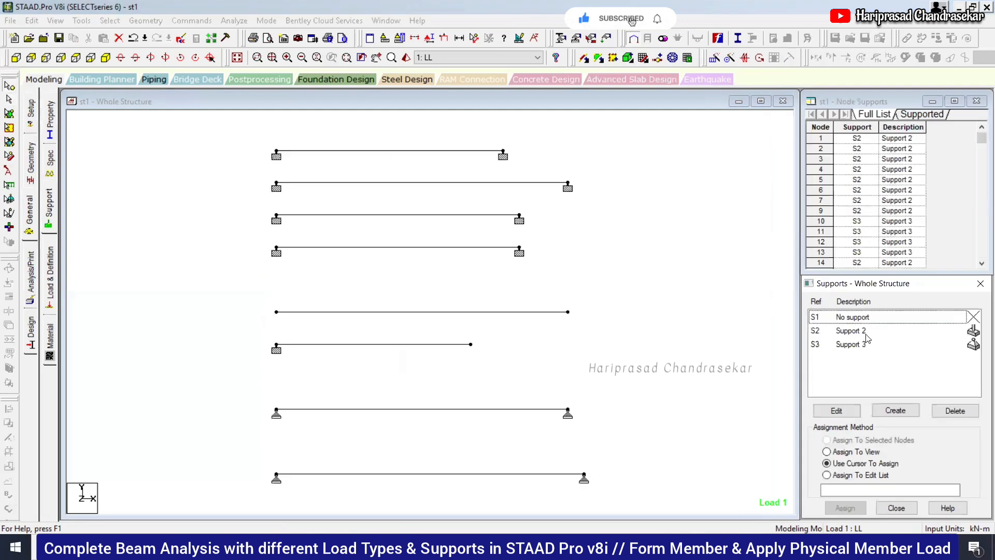
left_click(863, 346)
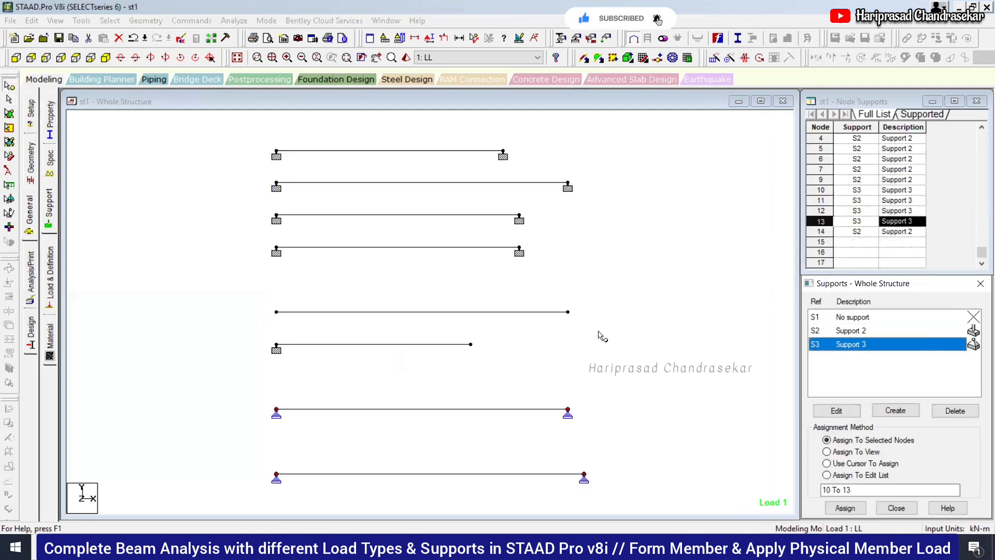
left_click(837, 411)
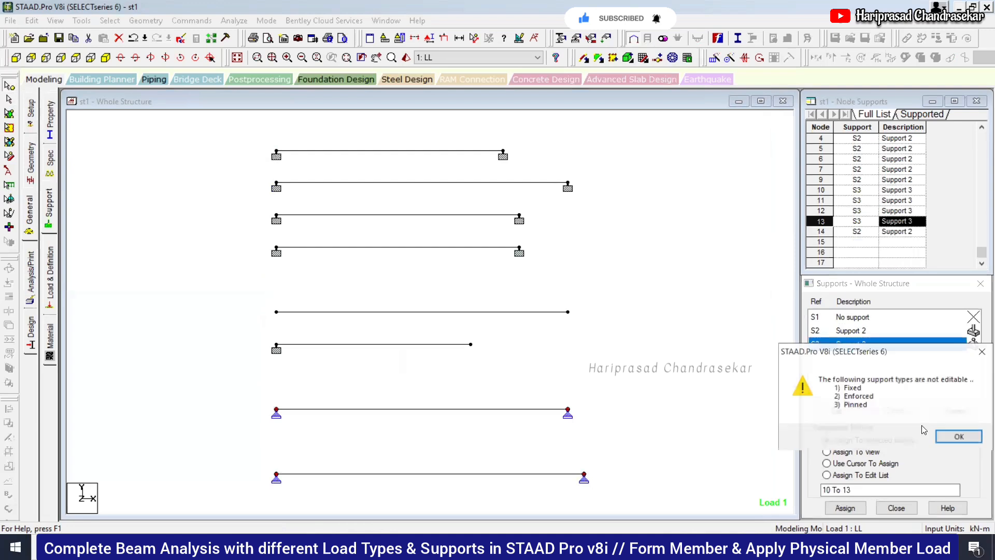
key("Return")
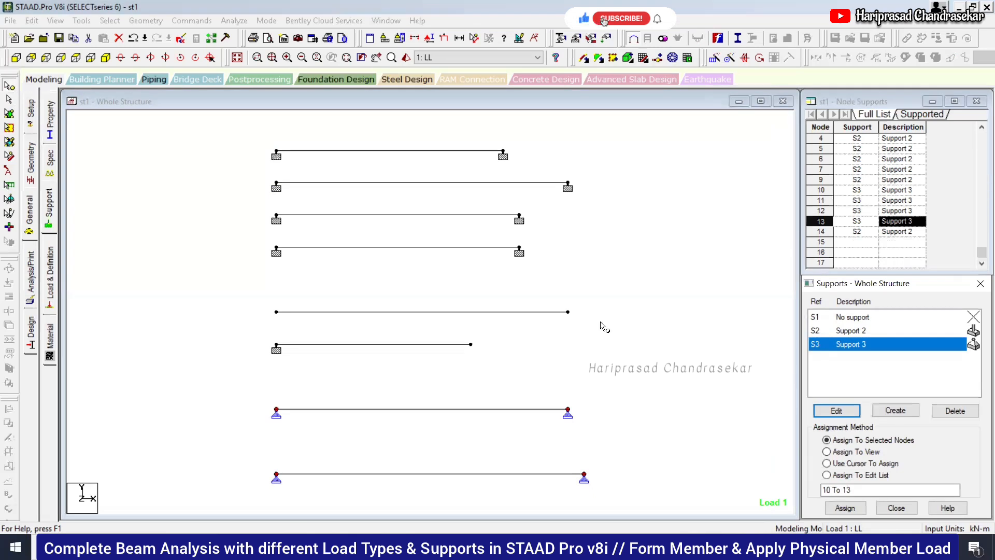
Insert two nodes into the new 9 m beam at distances of 2 m and 7 m
left_click(393, 317)
left_click(179, 38)
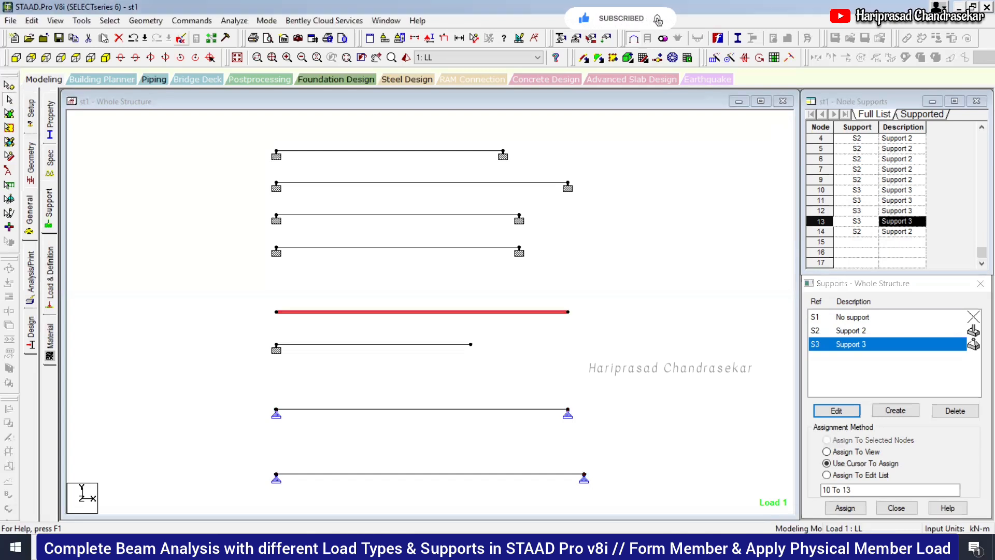
left_click(145, 20)
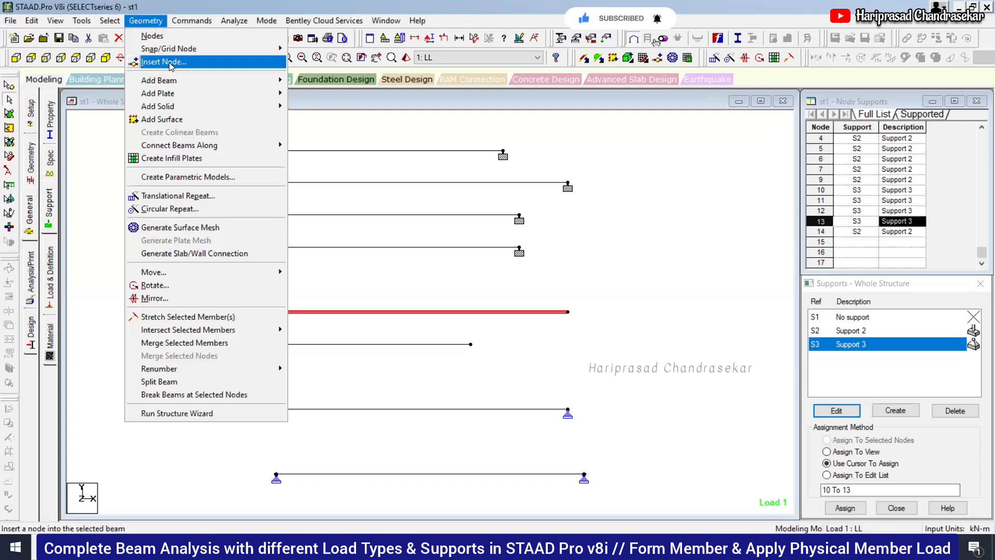
left_click(165, 62)
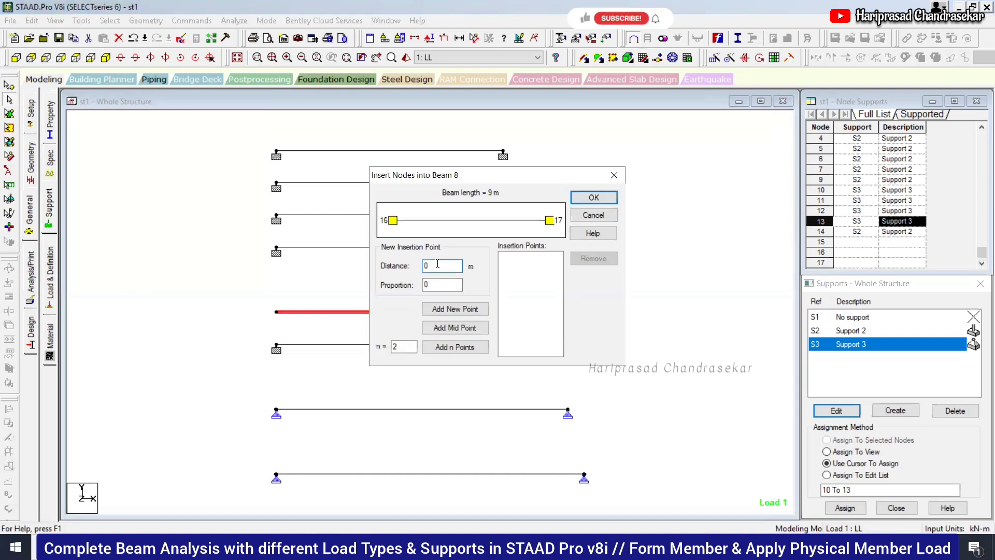
key("BackSpace")
type("2")
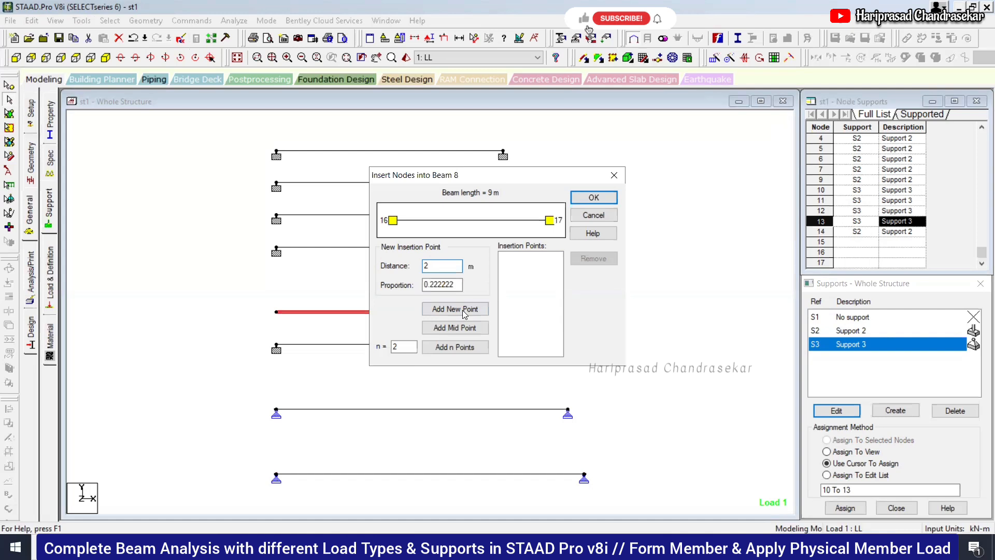
left_click(462, 310)
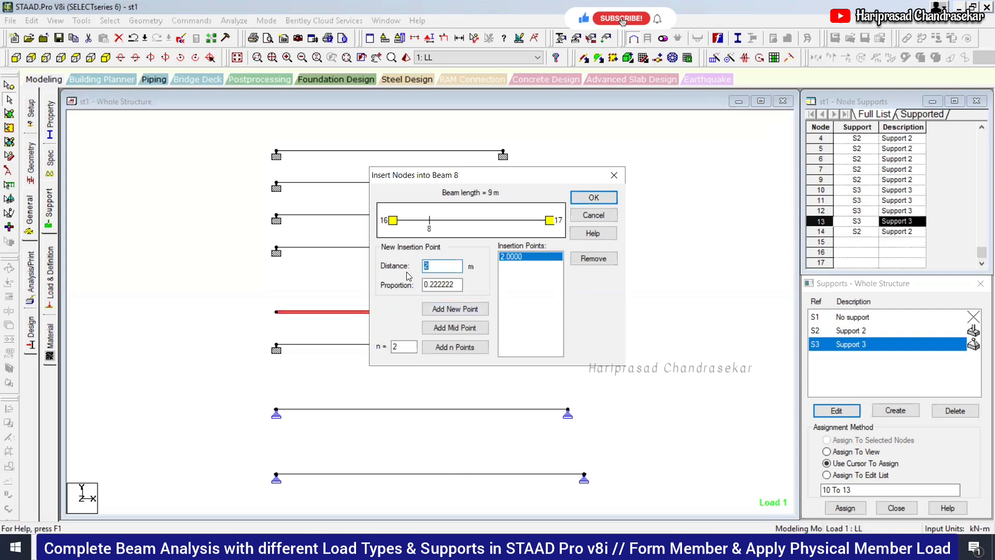
type("7")
left_click(454, 310)
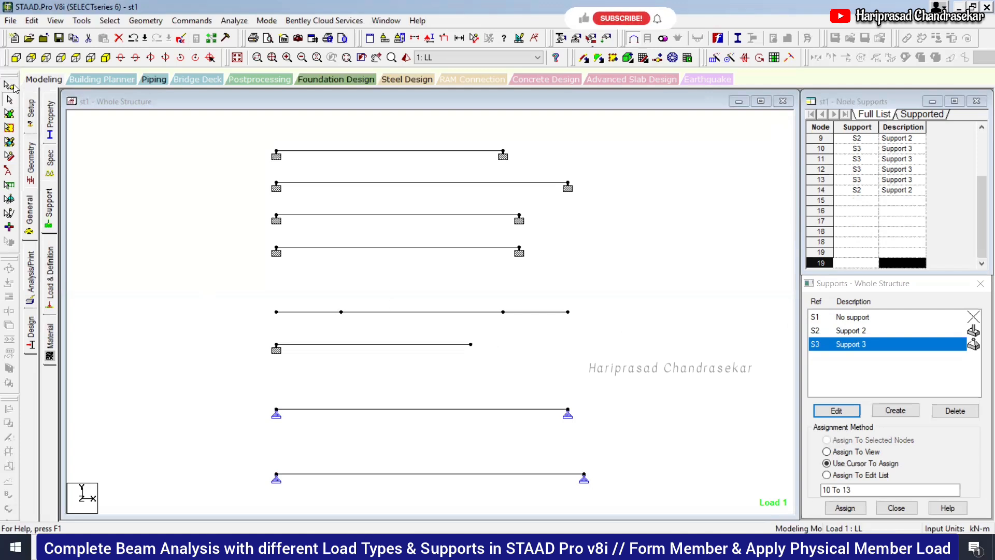
Assign Support 3 to the two inserted intermediate nodes of the 9 m beam
left_click_drag(502, 297, 516, 319, "ctrl")
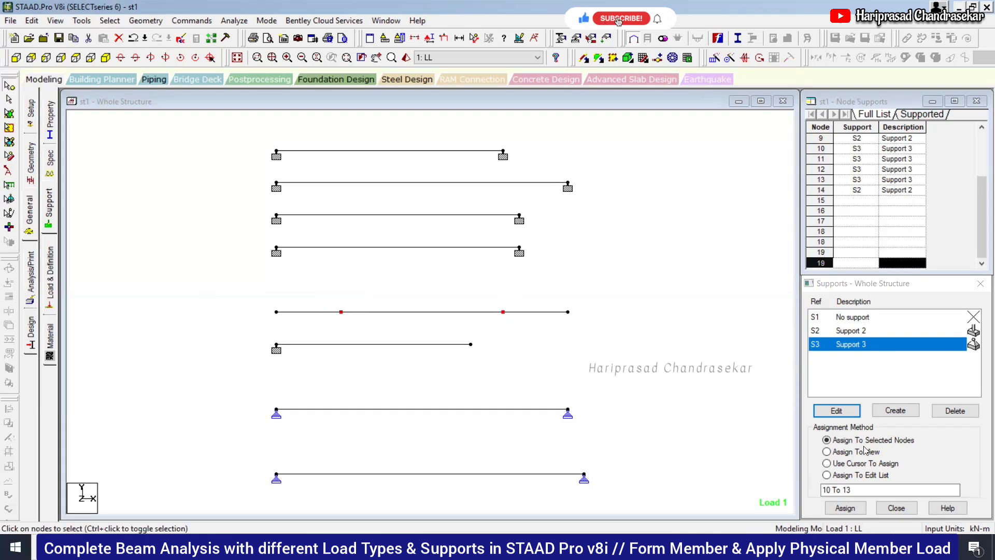
left_click(845, 508)
left_click(902, 432)
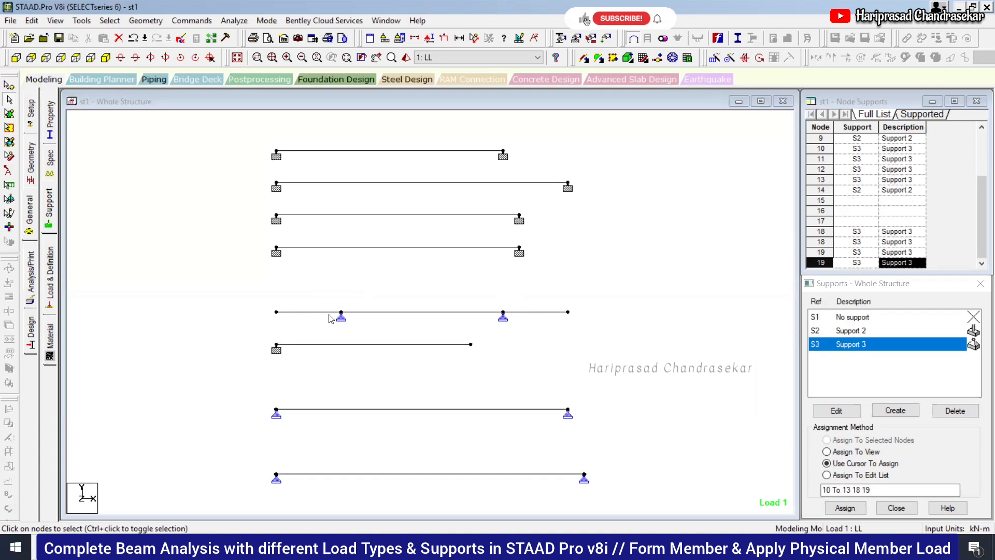
Form one physical member from all three segments of the overhanging 9 m beam
left_click(503, 307)
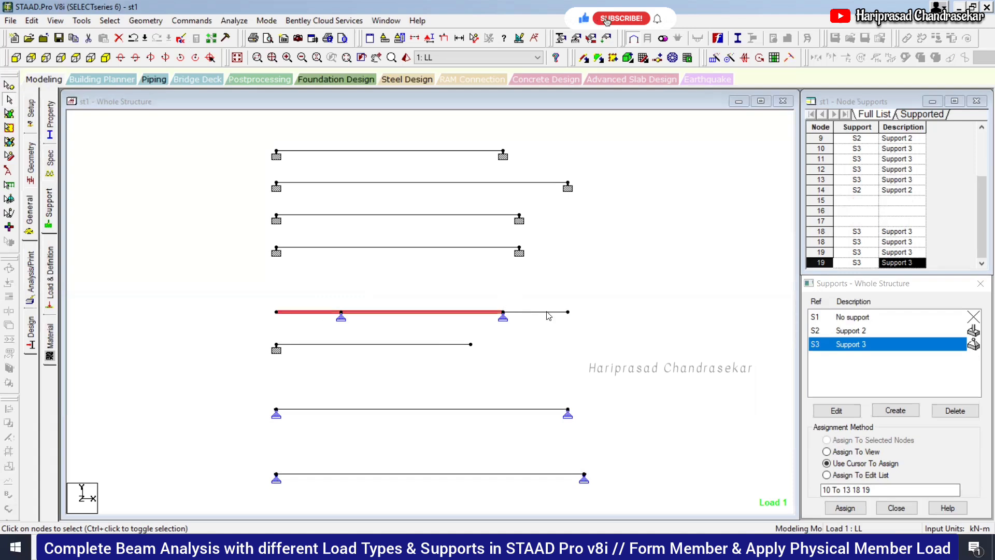
left_click(546, 312, "ctrl")
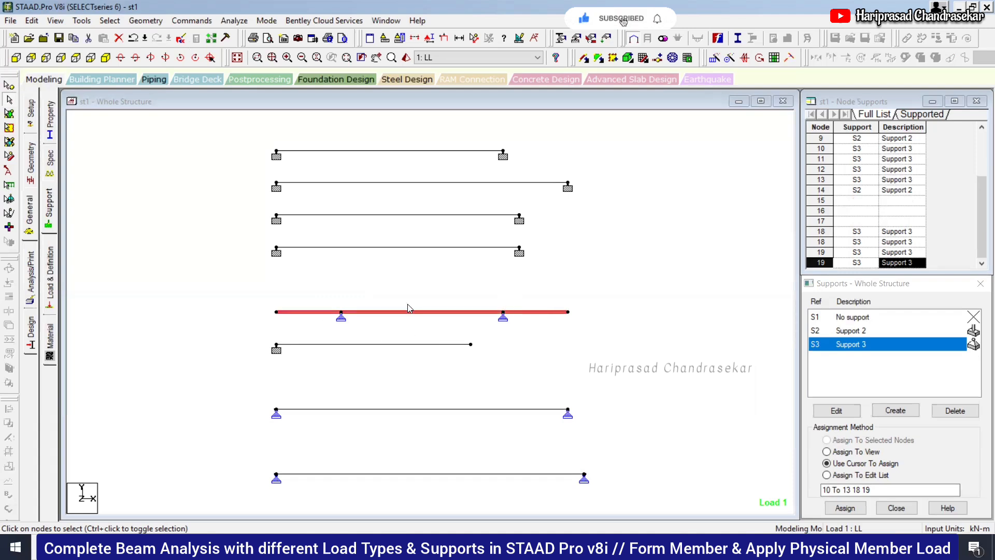
right_click(457, 323)
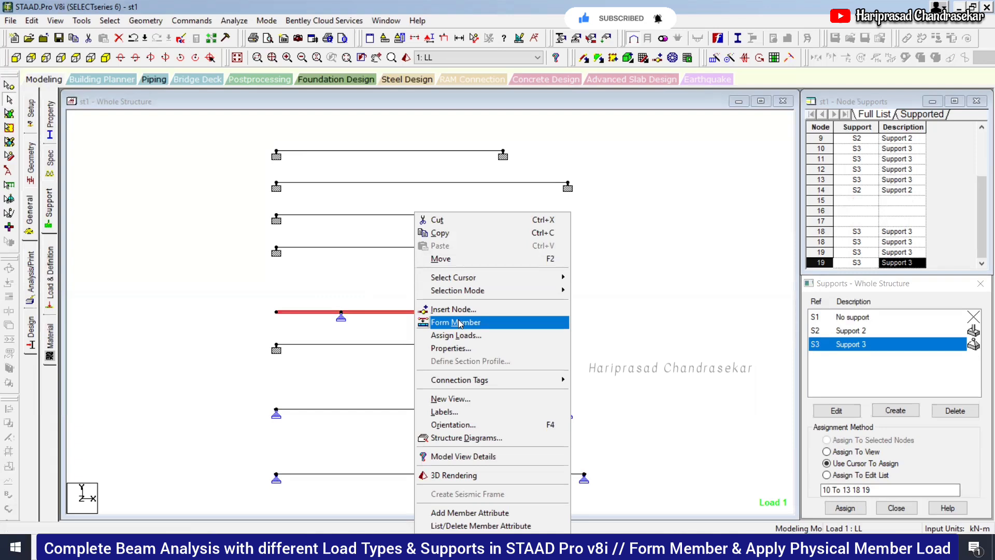
left_click(459, 323)
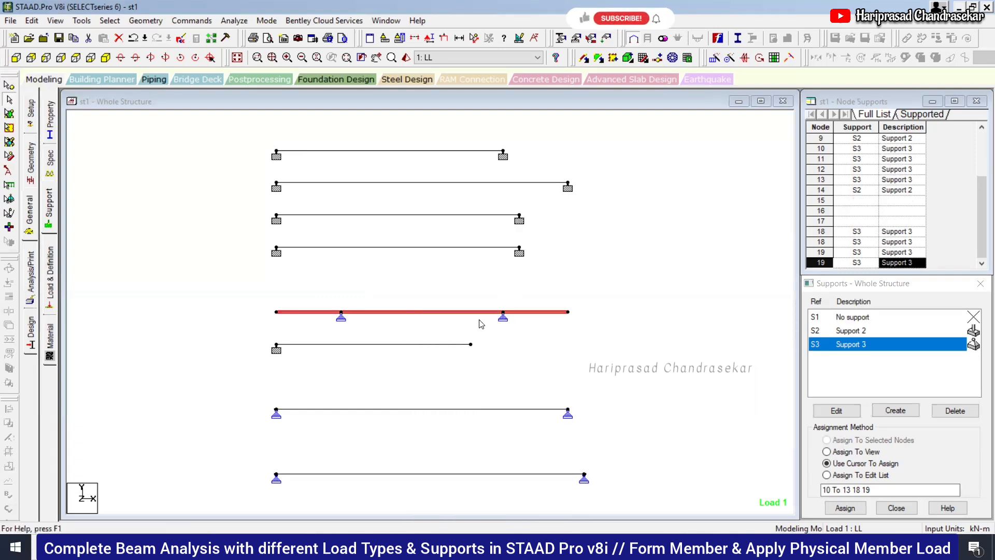
left_click(459, 315)
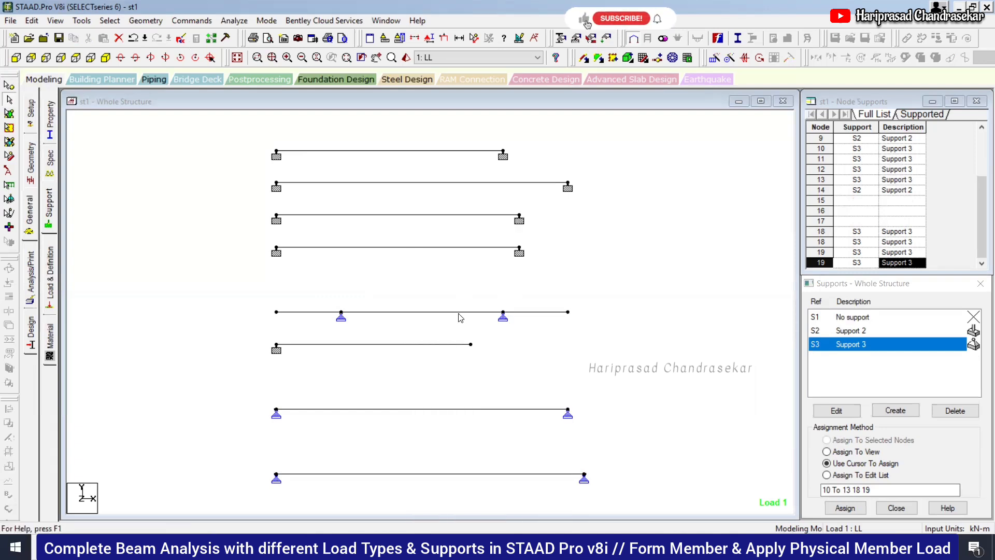
left_click(450, 312)
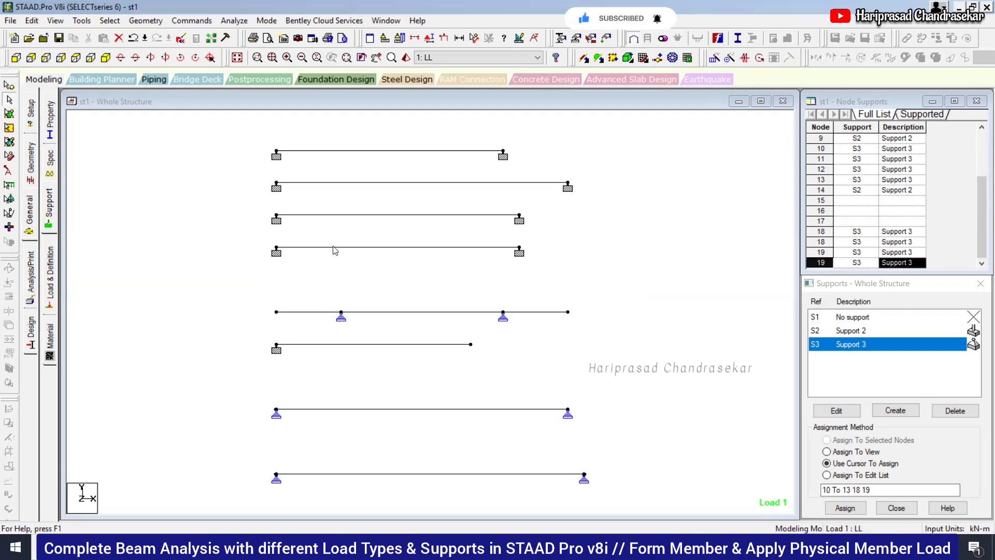
Bring up the load case details, expand load case 1 LL and make it the target for new loads
left_click(51, 272)
left_click(787, 124)
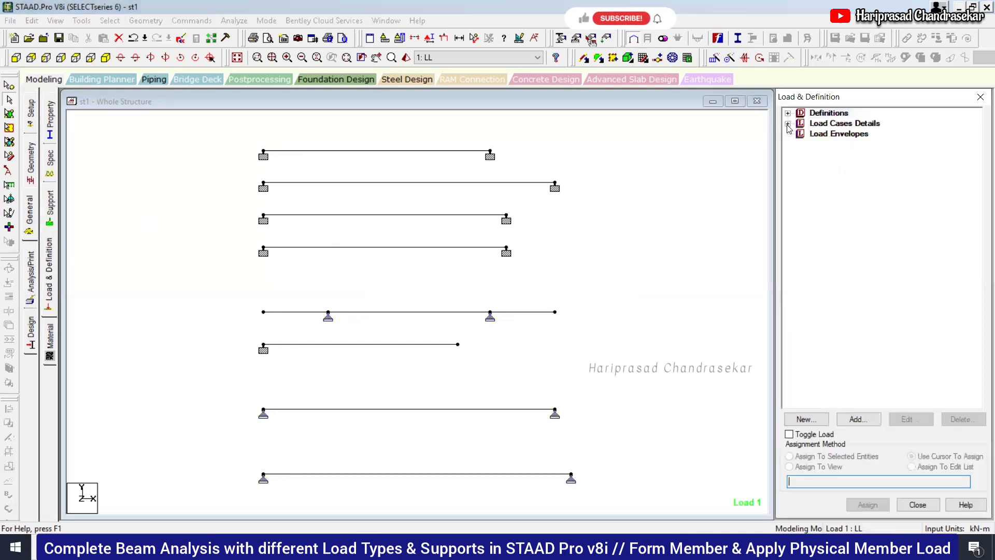
left_click(801, 134)
left_click(831, 134)
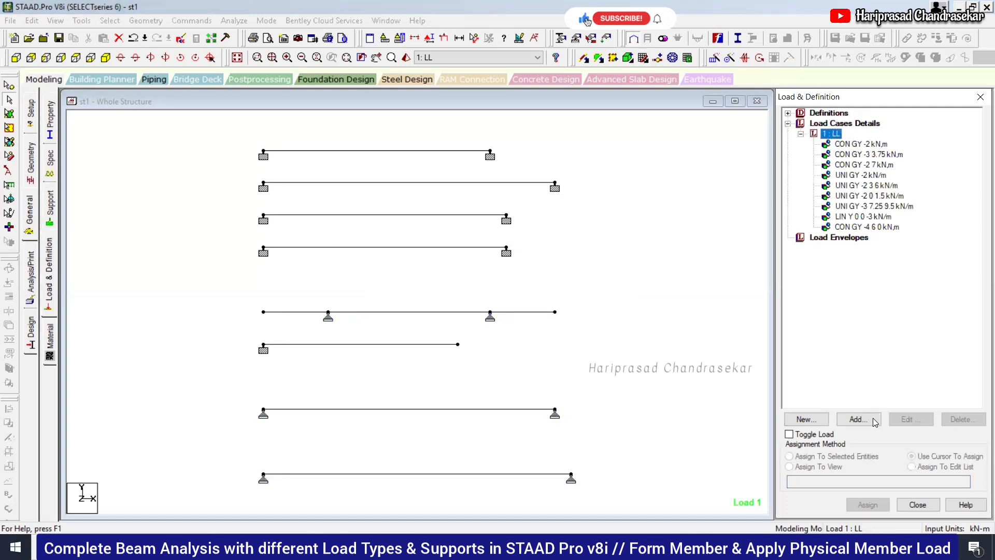
left_click(875, 421)
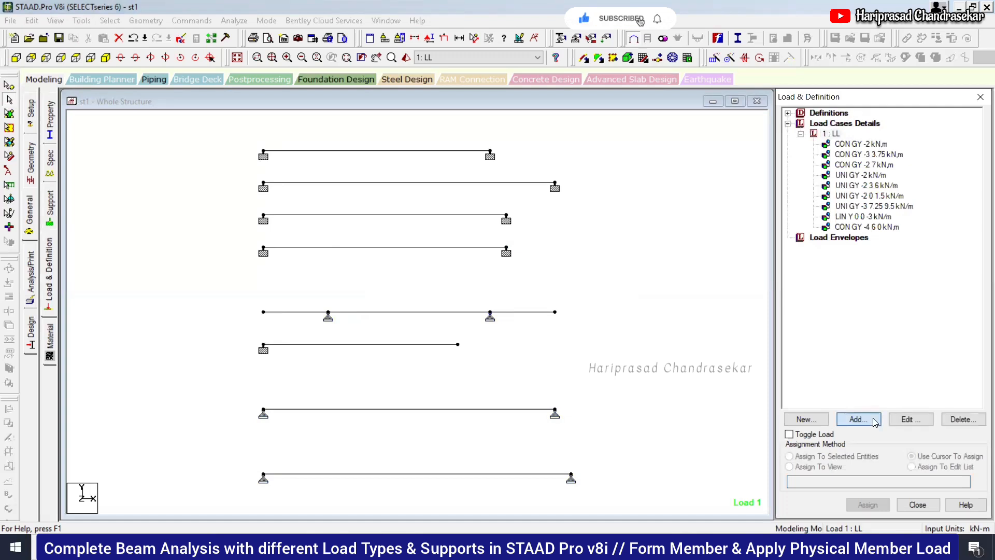
left_click(873, 420)
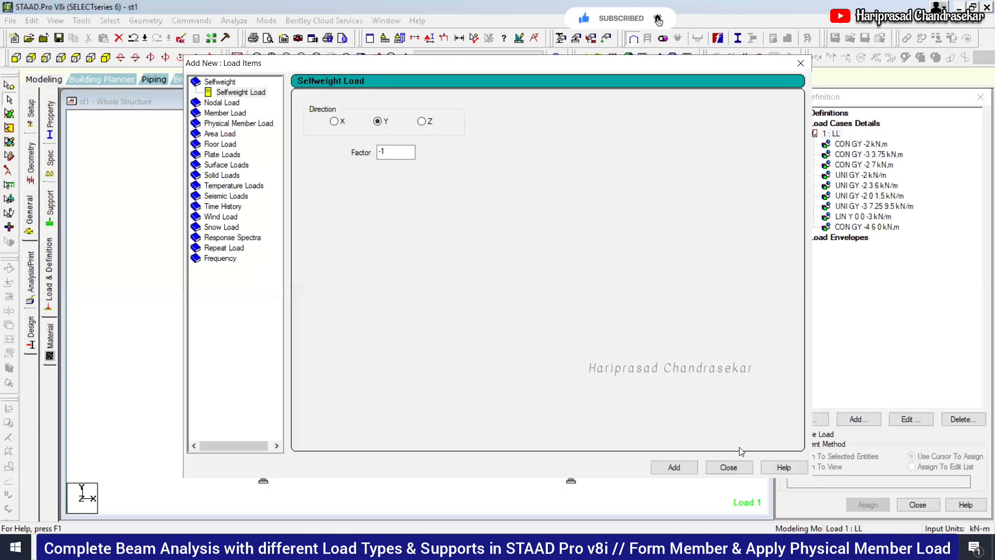
left_click(862, 176)
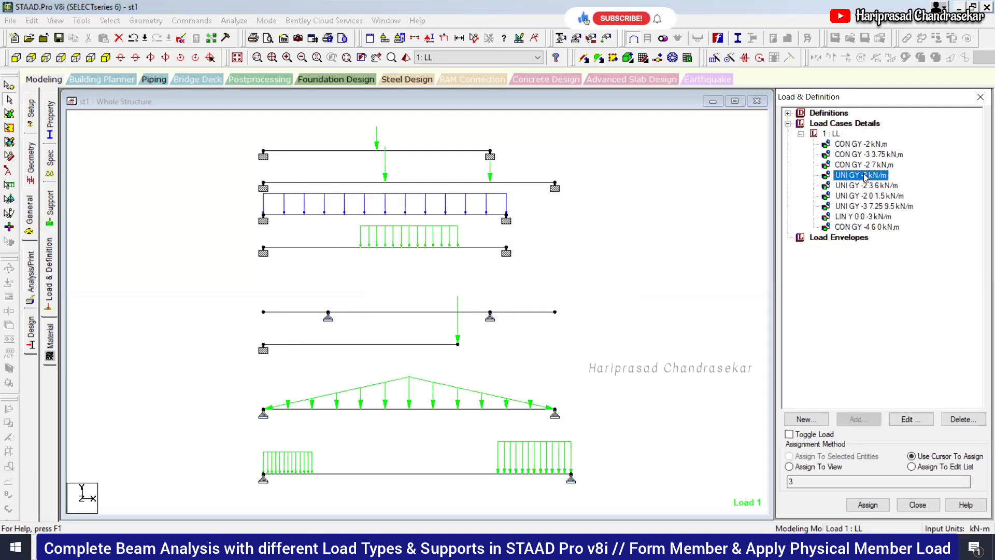
left_click(348, 311)
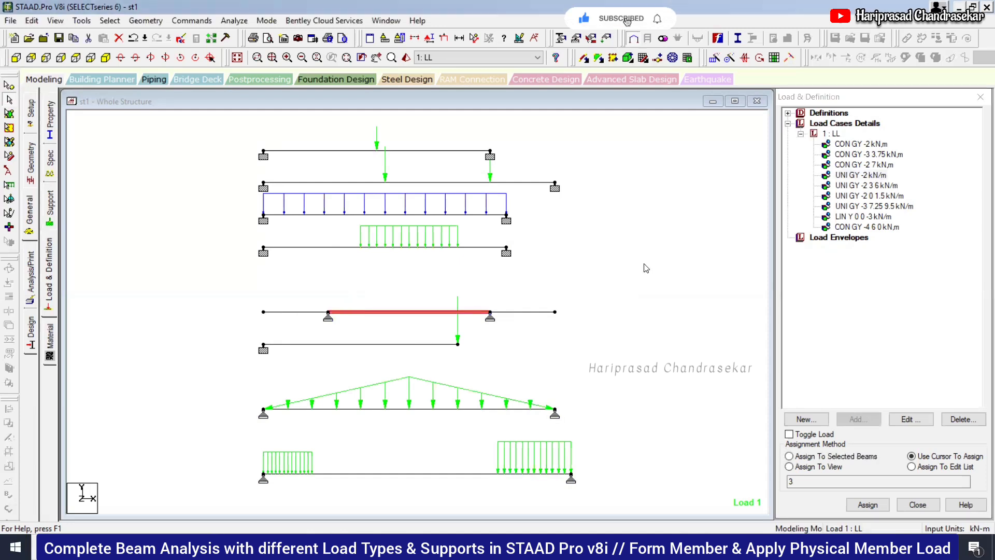
left_click(688, 301)
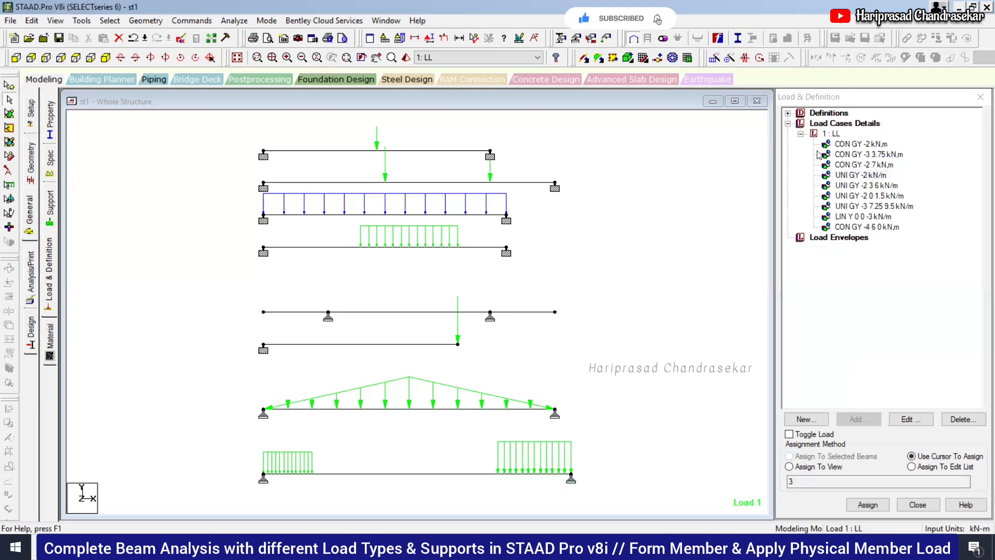
Add a physical member uniform force of -2 kN/m in the GY direction to load case 1 LL
left_click(832, 135)
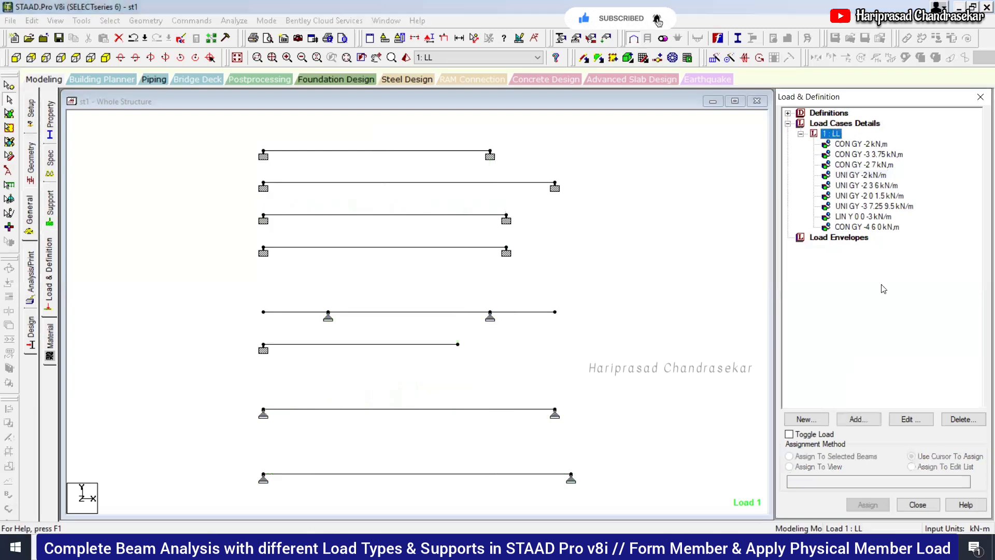
left_click(864, 424)
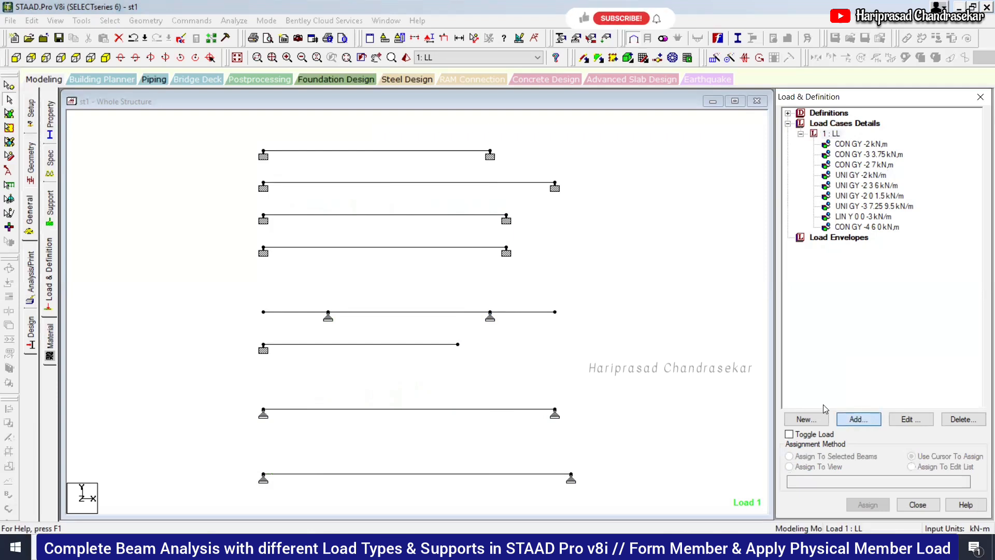
left_click(858, 419)
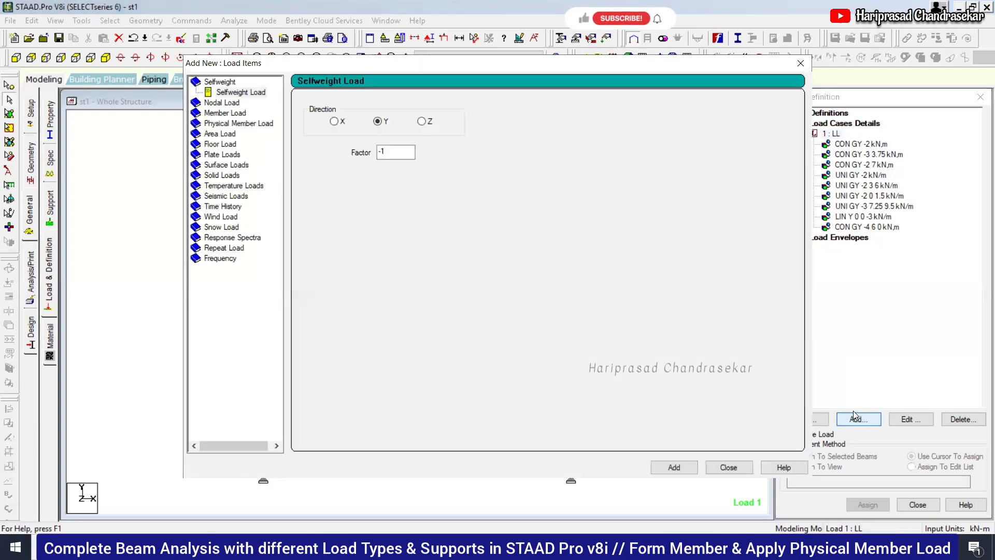
left_click(262, 124)
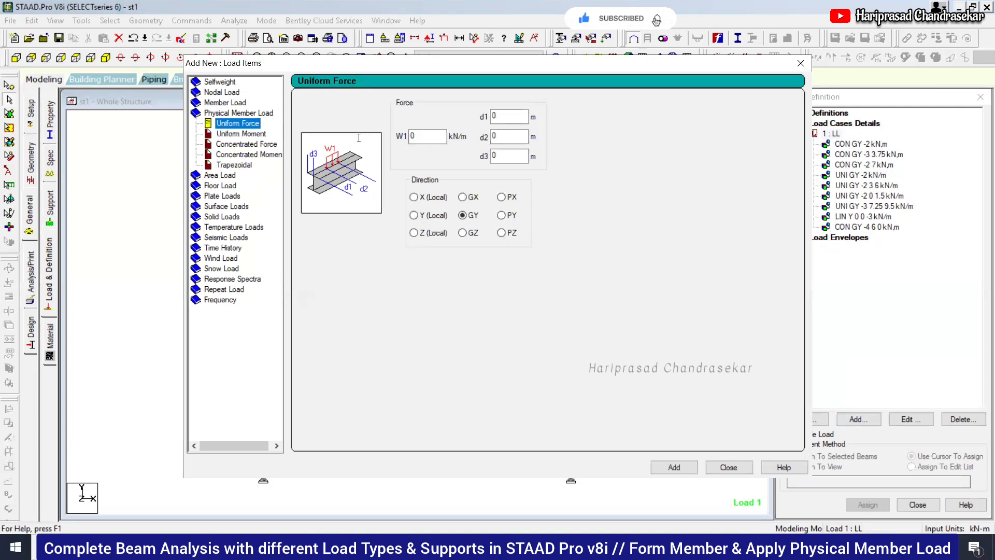
key("Tab")
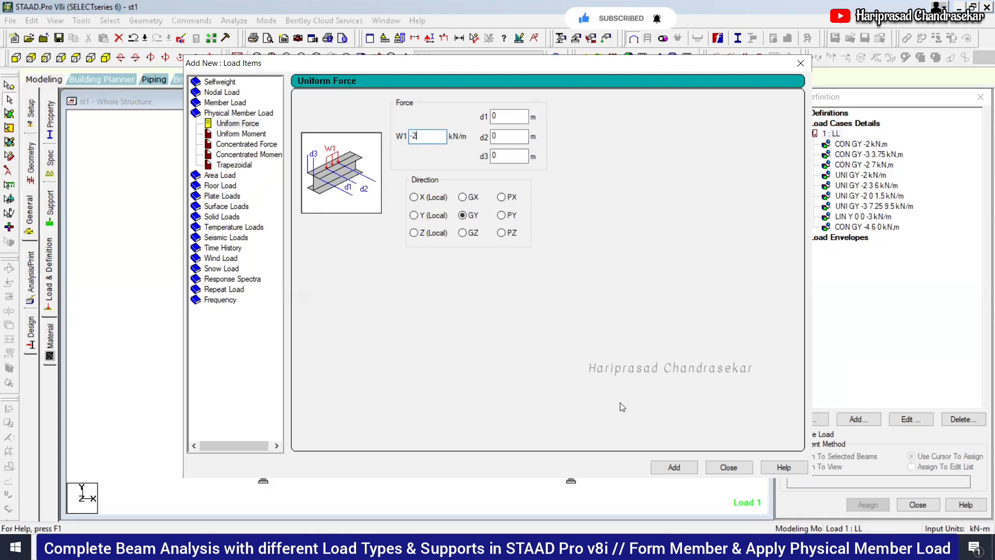
left_click(726, 467)
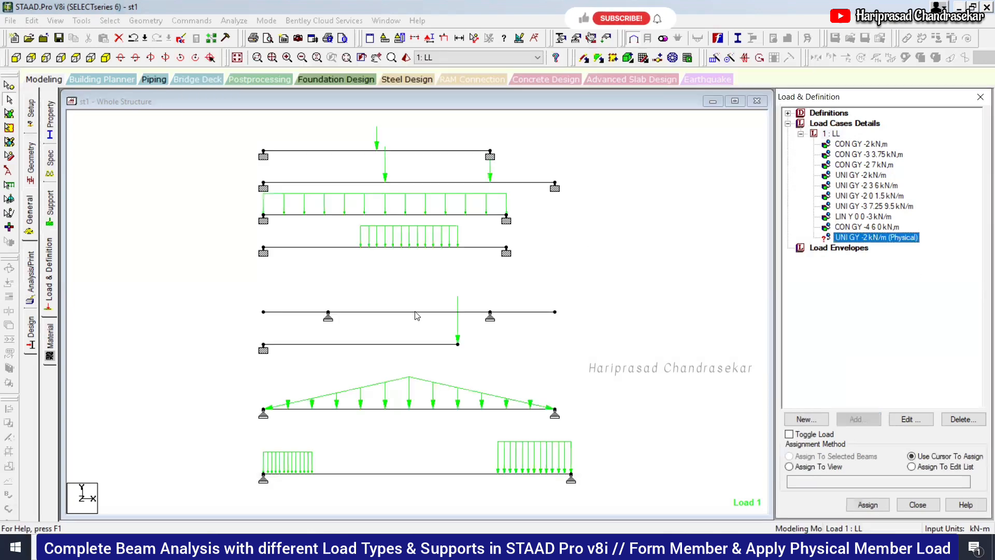
Assign the UNI GY -2 kN/m (Physical) load to the whole overhanging beam, picked as one physical member
left_click(415, 312)
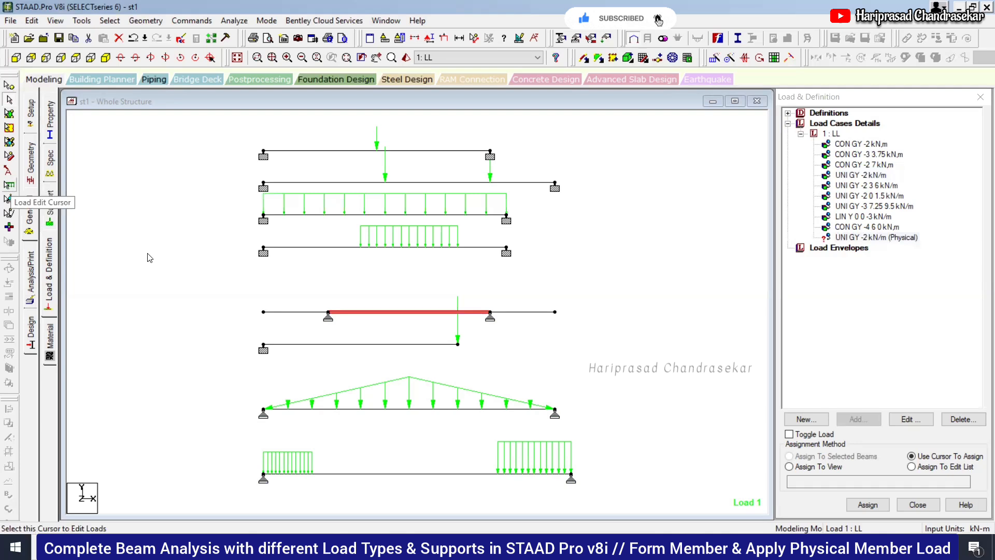
left_click(155, 270)
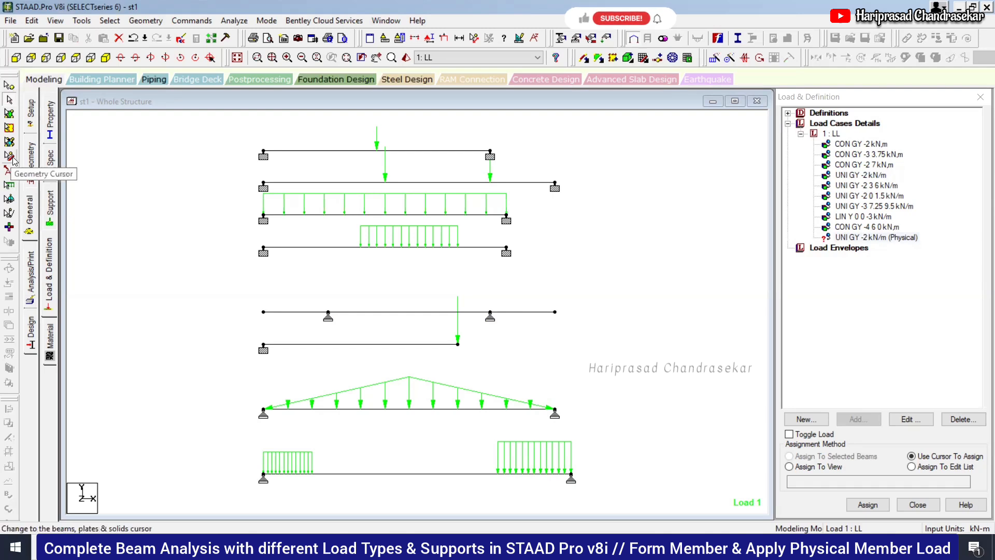
left_click(110, 21)
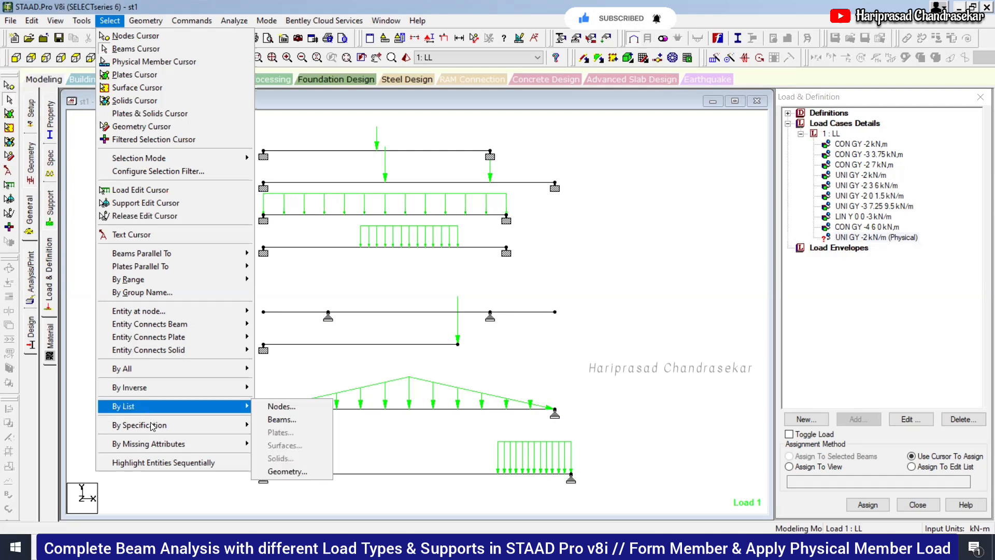
mouse_move(152, 426)
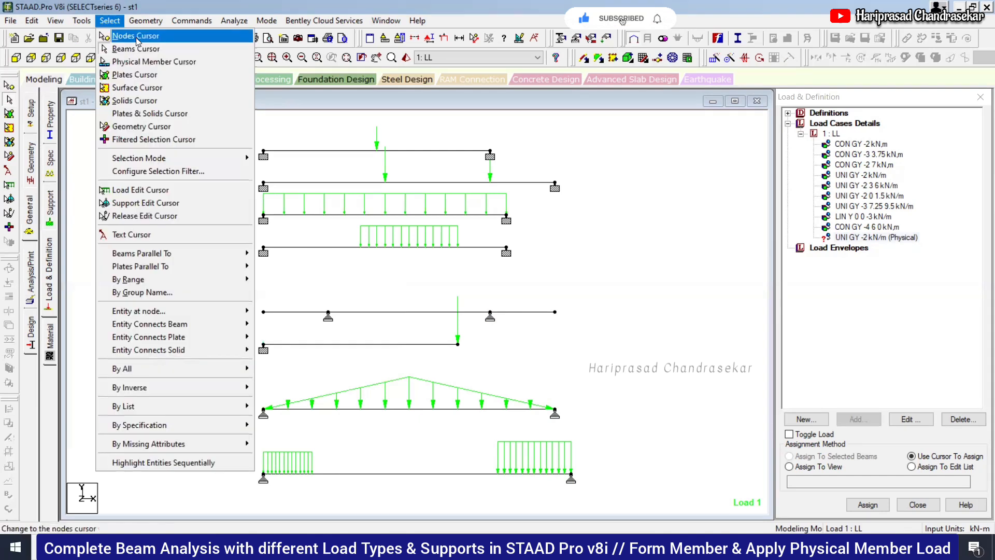
left_click(158, 61)
left_click(411, 314)
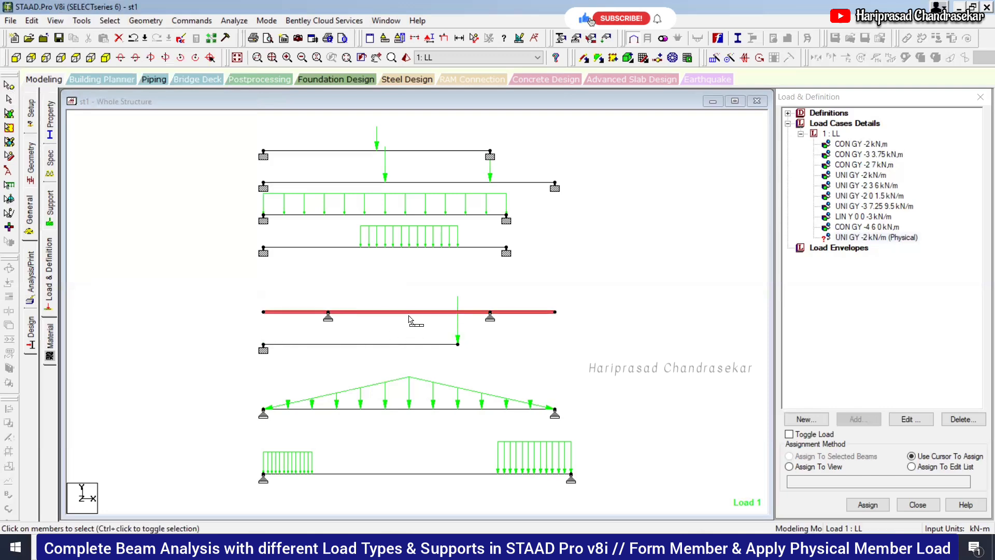
left_click(875, 237)
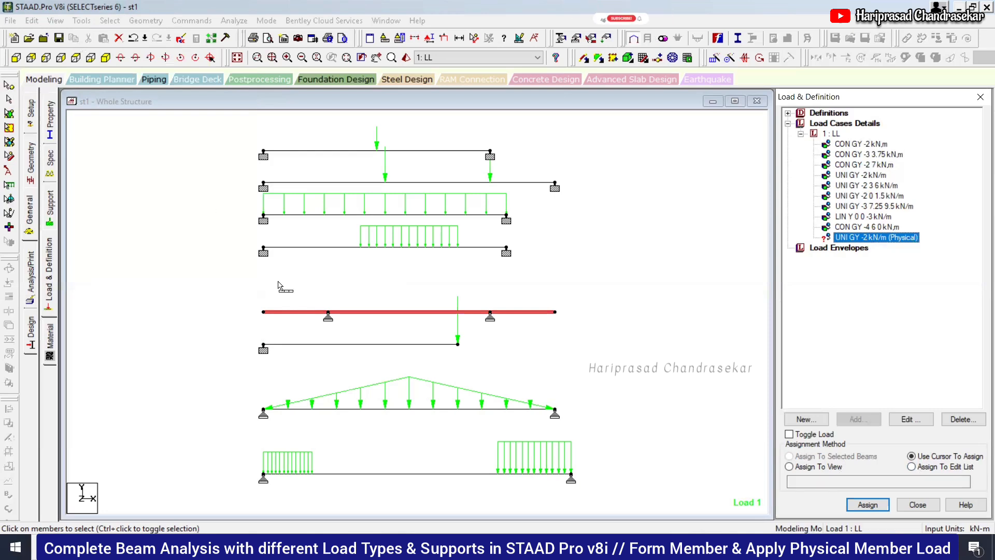
left_click(324, 323)
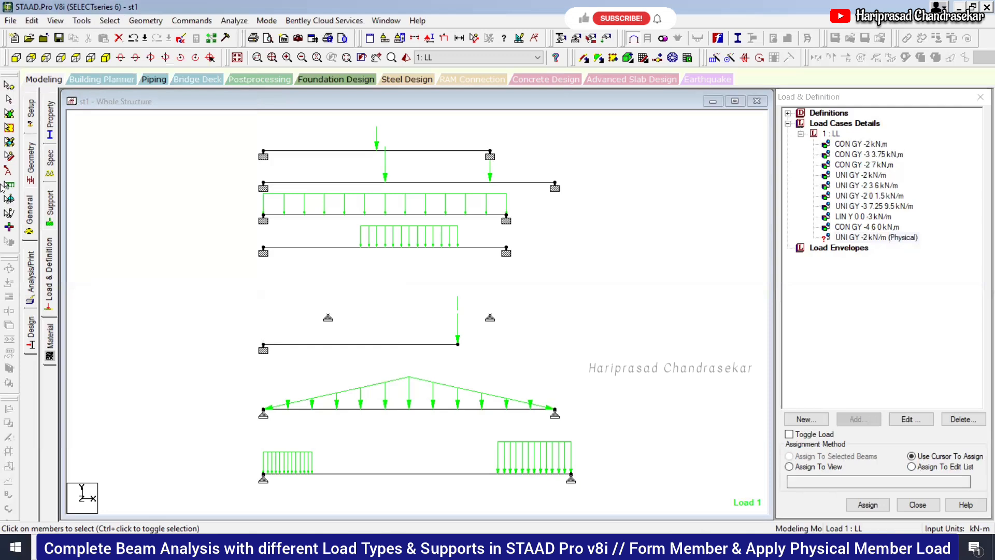
left_click(863, 508)
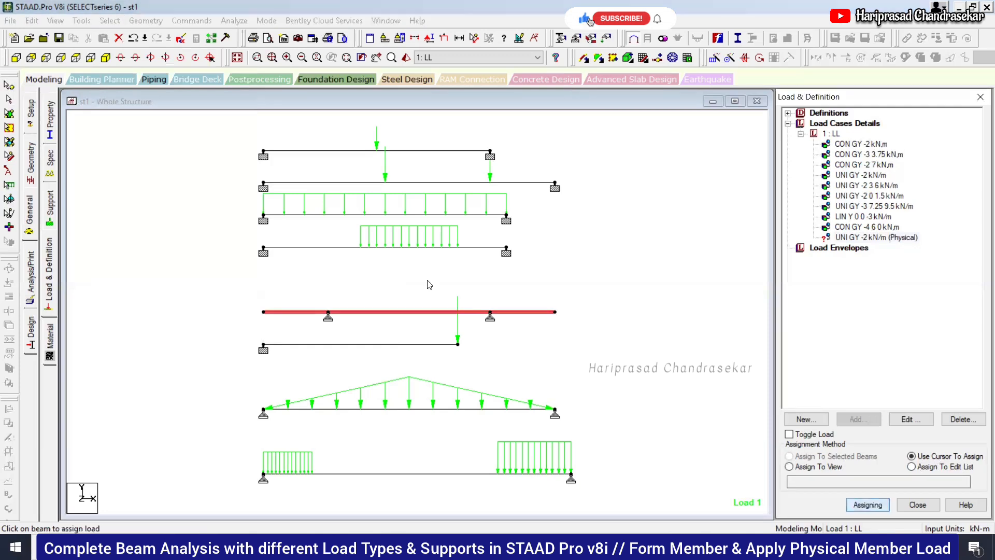
left_click(453, 327)
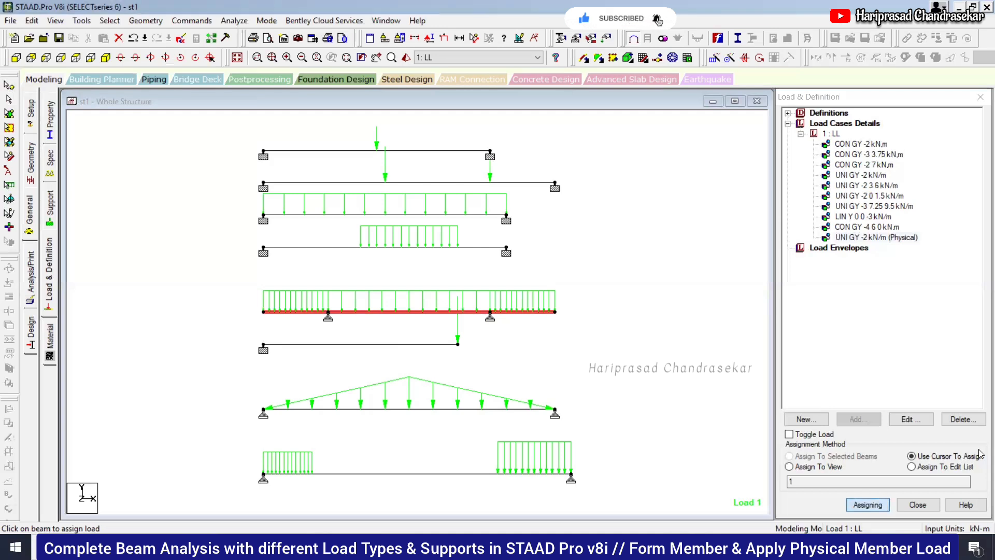
Run the analysis and open the results in Post Processing Mode with the beams' Bending Z diagram
left_click(235, 21)
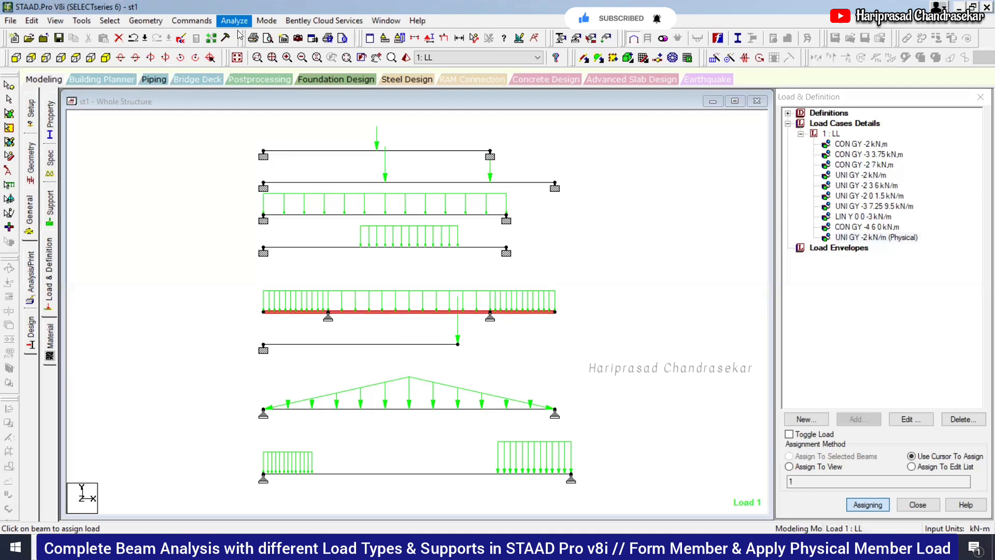
left_click(426, 294)
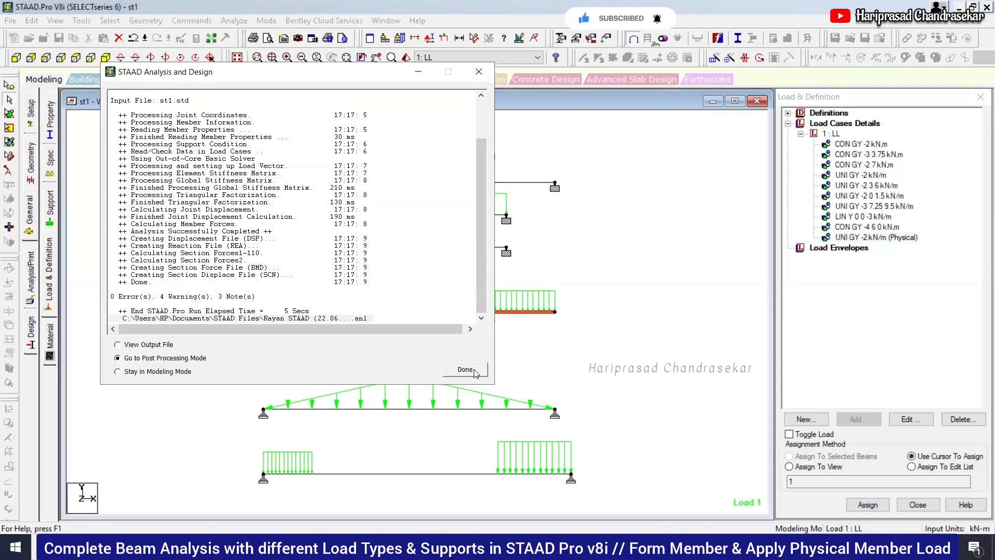
left_click(474, 372)
left_click(519, 372)
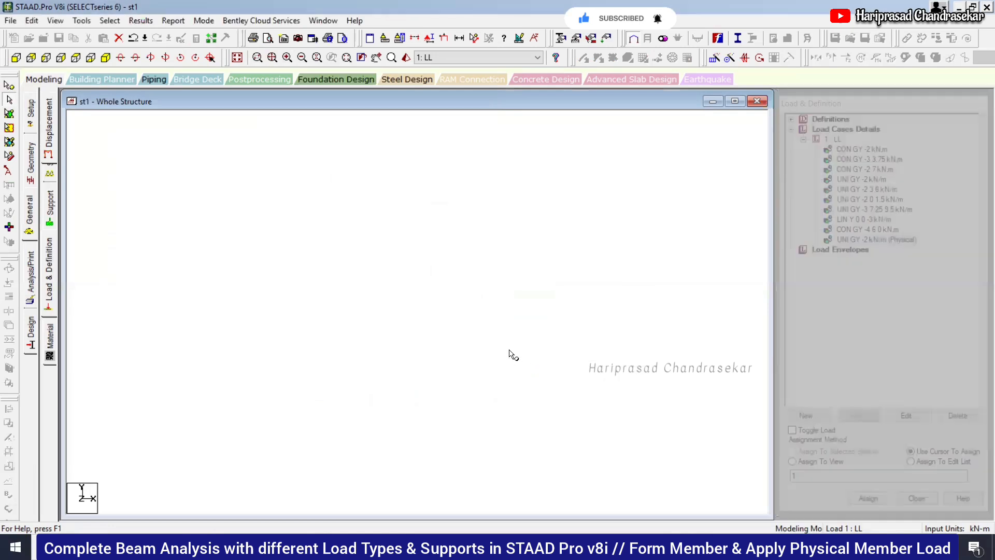
left_click(489, 279)
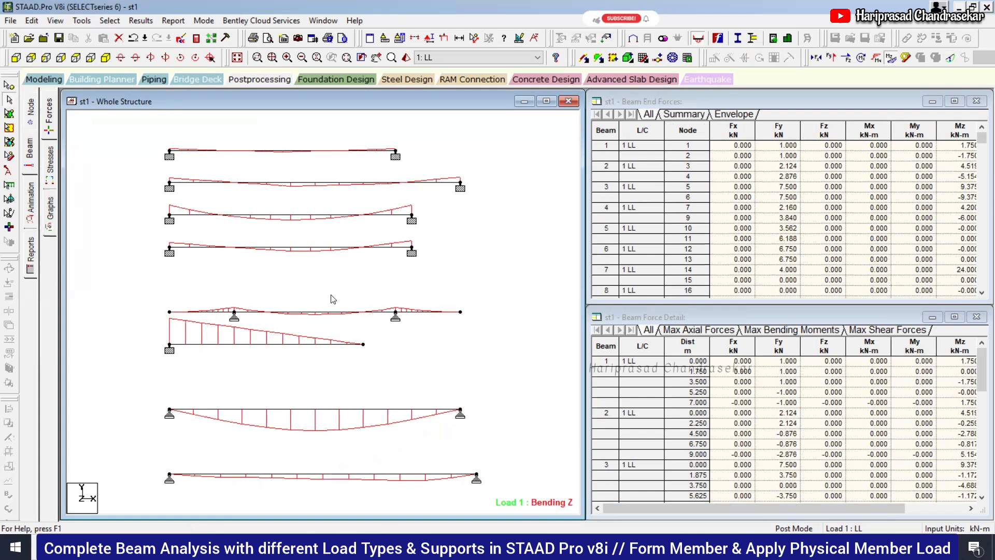
Examine the beam graphs of bending moment and shear for the overhanging 9 m beam and its segments
left_click(49, 205)
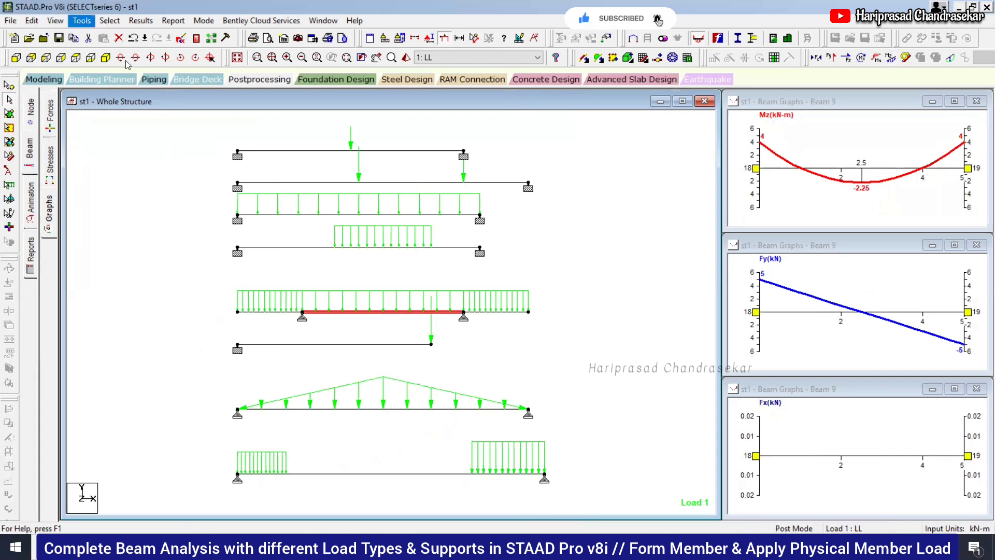
left_click(109, 21)
left_click(126, 61)
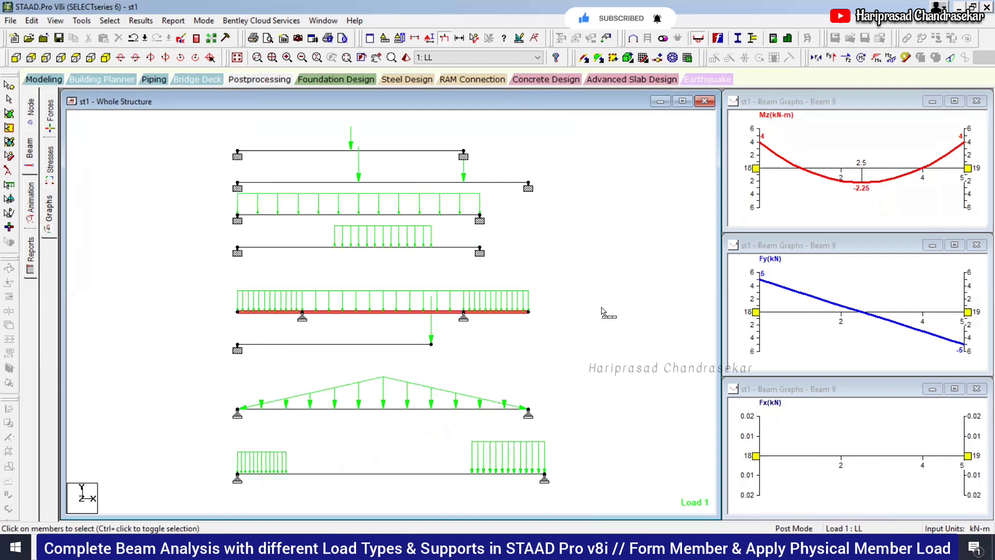
left_click(571, 306)
left_click(495, 312)
left_click(384, 321)
left_click(5, 102)
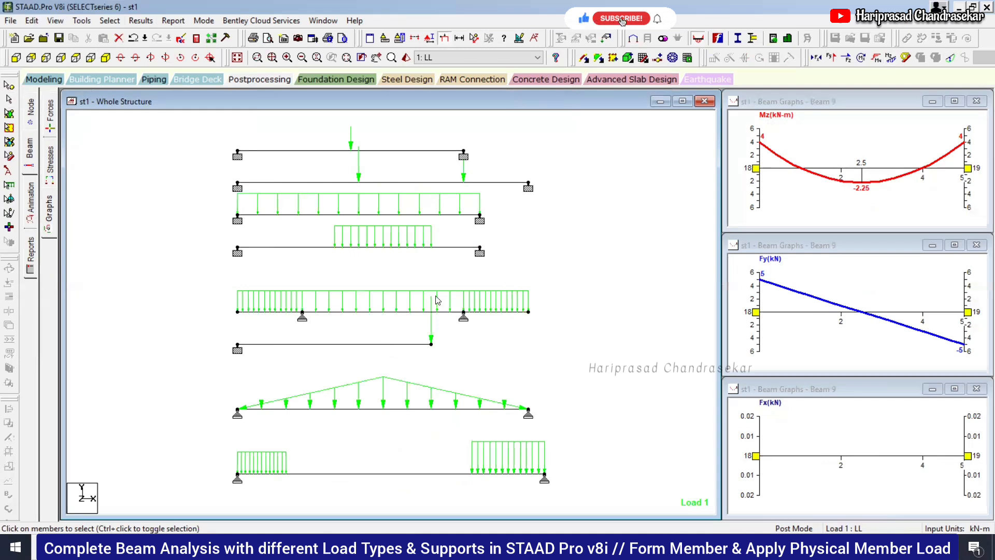
left_click(512, 315)
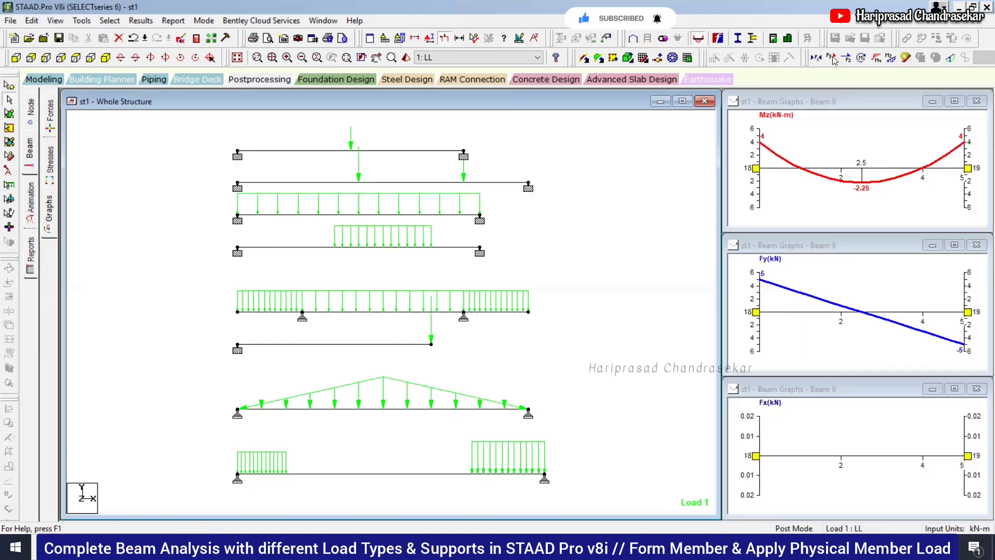
Examine the Shear Y and Bending Z diagrams of all beams and dismiss the sign-in window
left_click(832, 58)
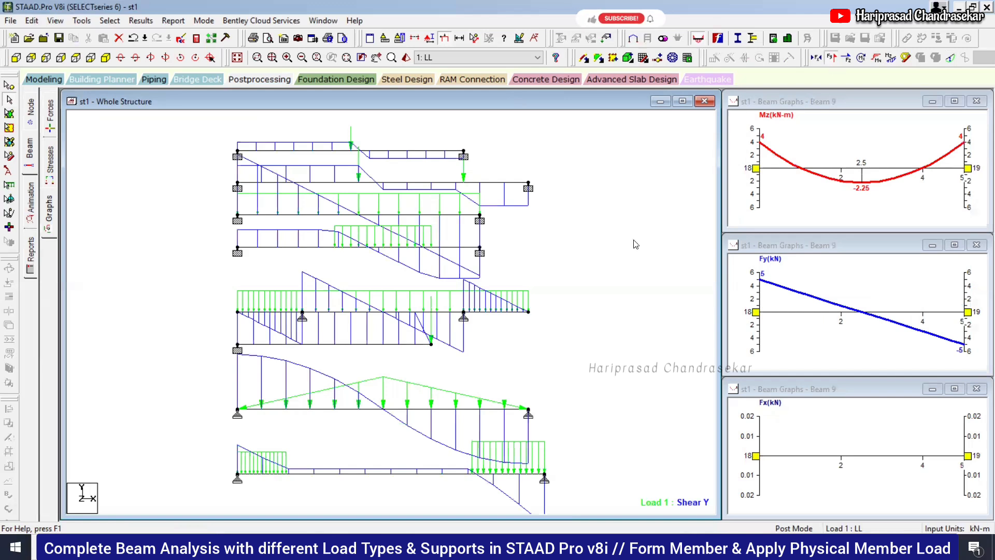
left_click(50, 116)
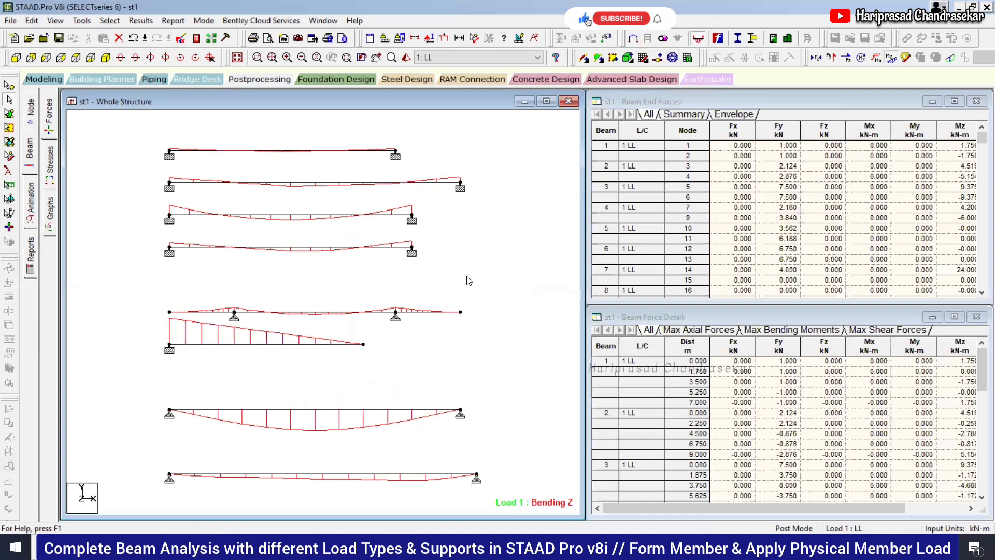
left_click(832, 58)
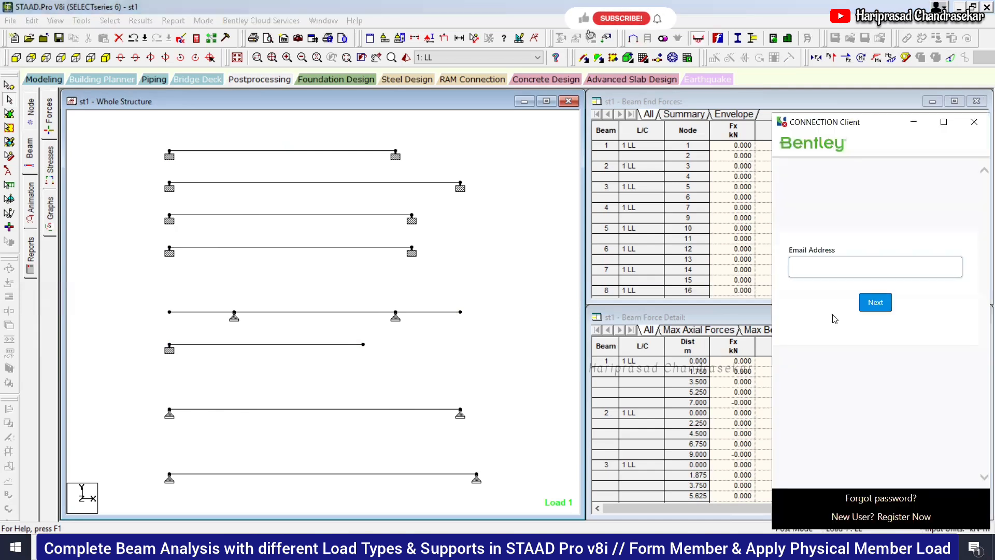
left_click(974, 121)
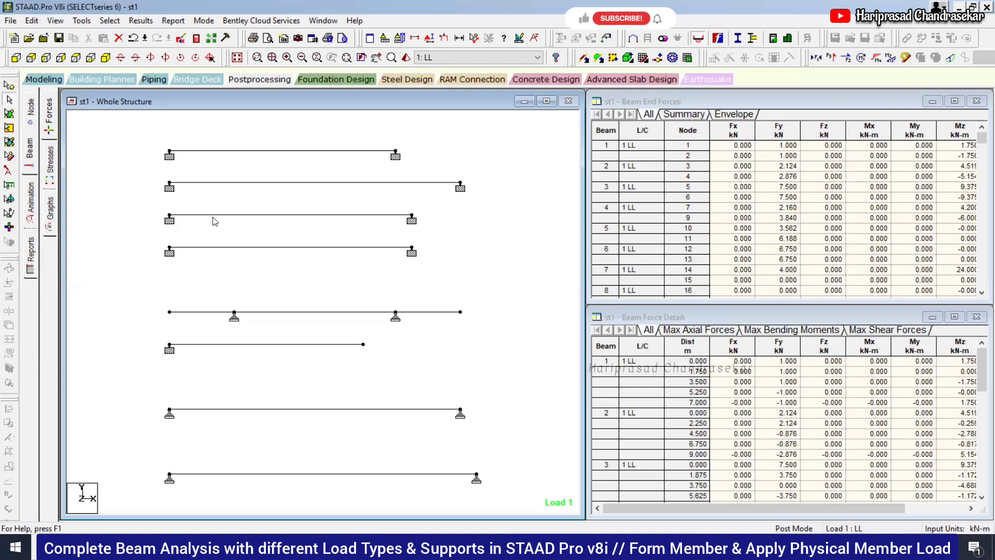
Add a node at X 0, Y 6 m on the snap grid and leave node placement
key("ctrl+k")
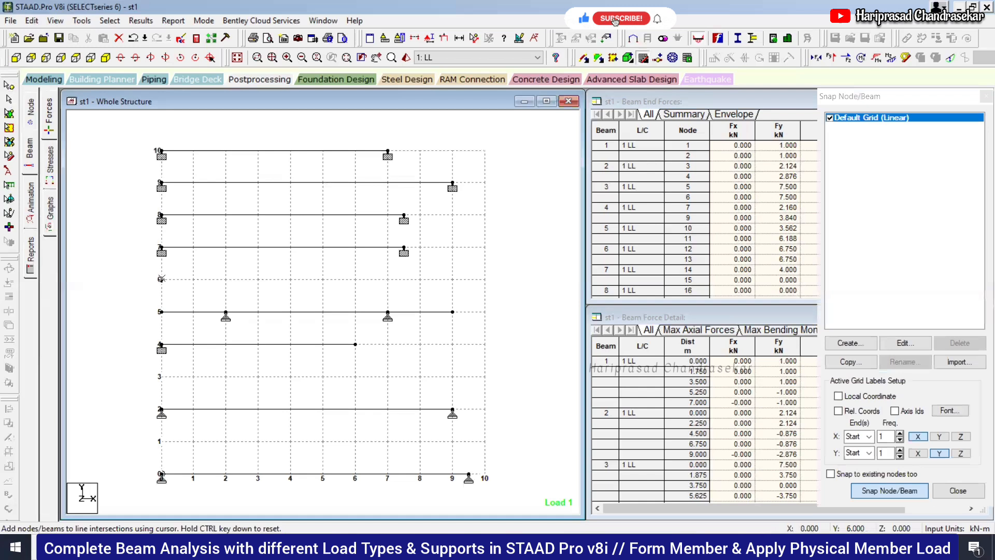
left_click(160, 280)
left_click(539, 303)
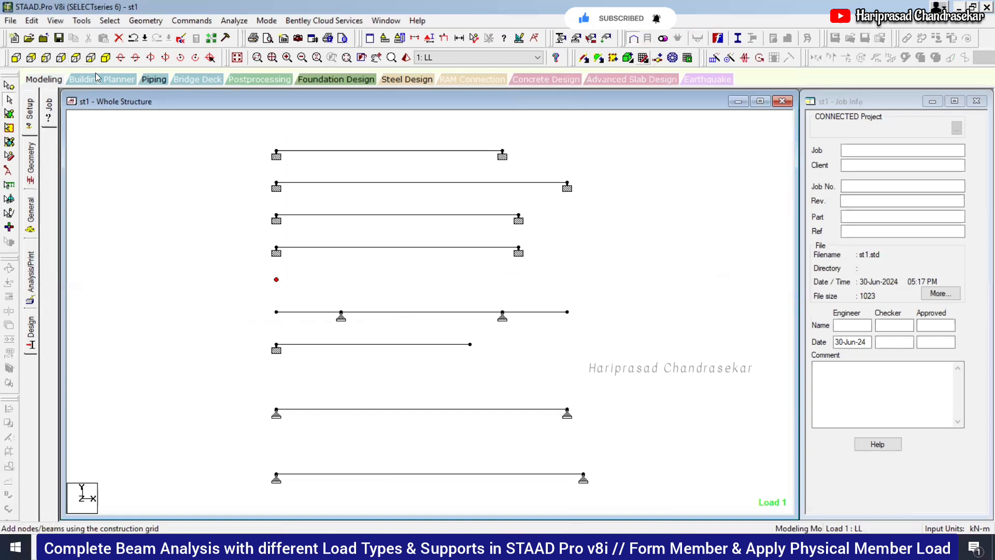
left_click(643, 58)
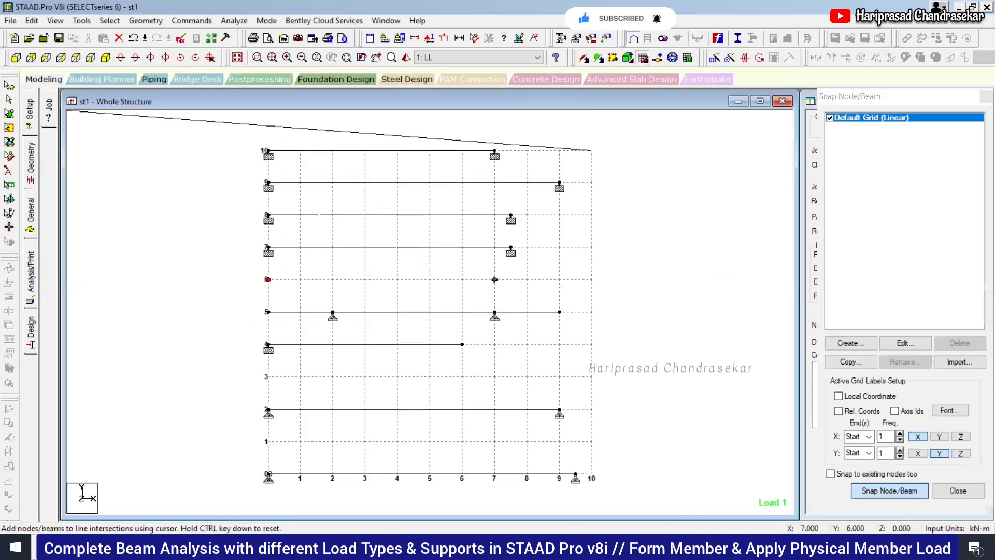
key("Escape")
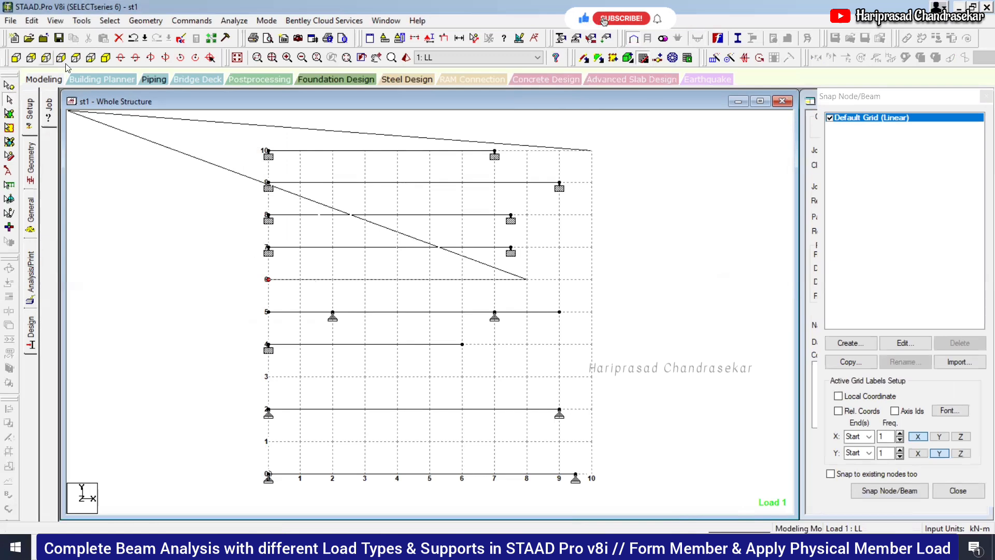
Create a 7.5 m beam from the node at Y 6 m using Translational Repeat in X with one linked step
left_click(9, 84)
left_click_drag(251, 274, 286, 294)
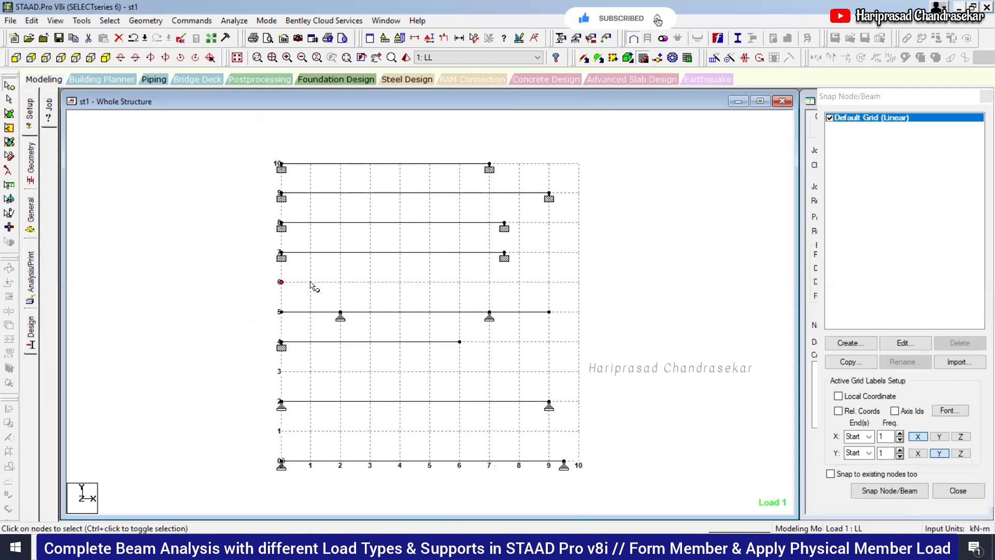
left_click(714, 58)
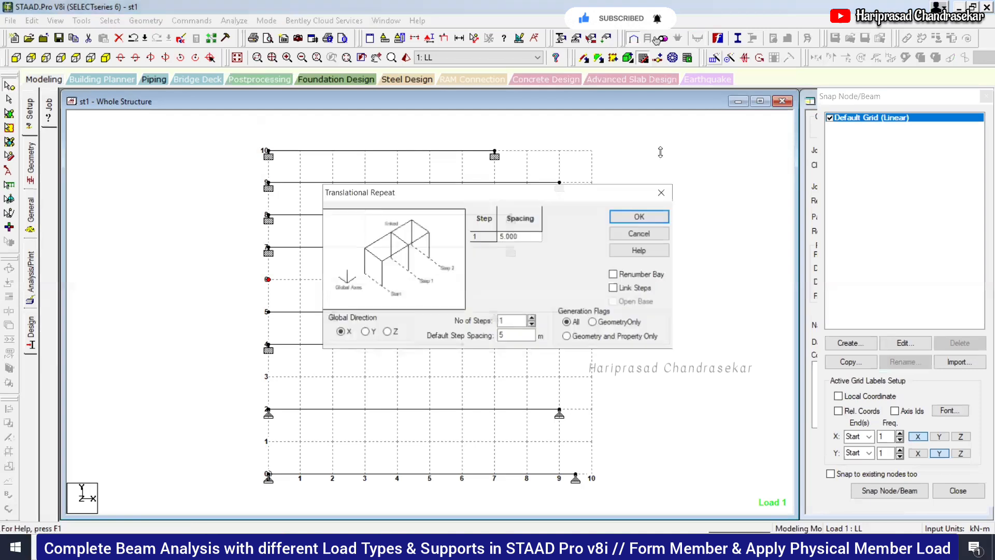
left_click_drag(521, 336, 448, 336)
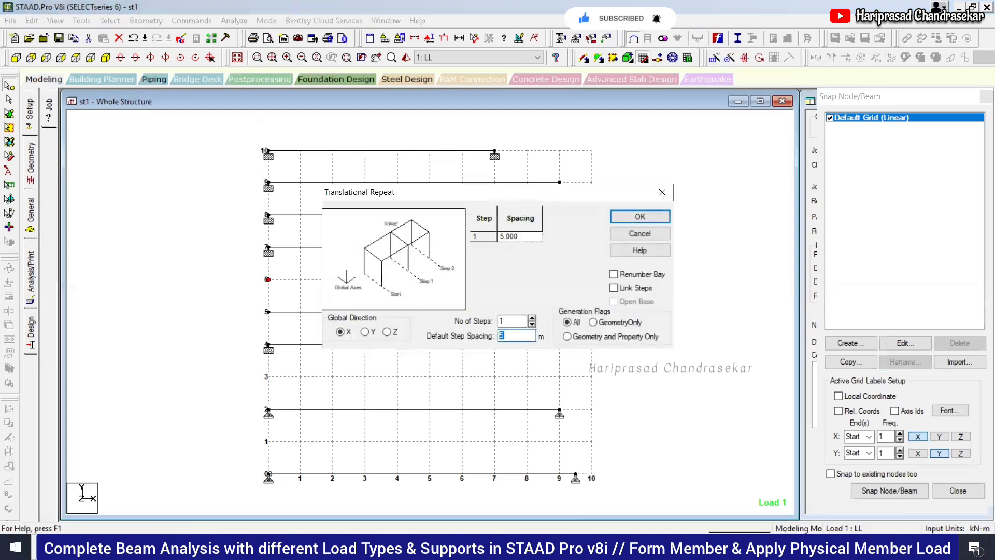
type("7.5")
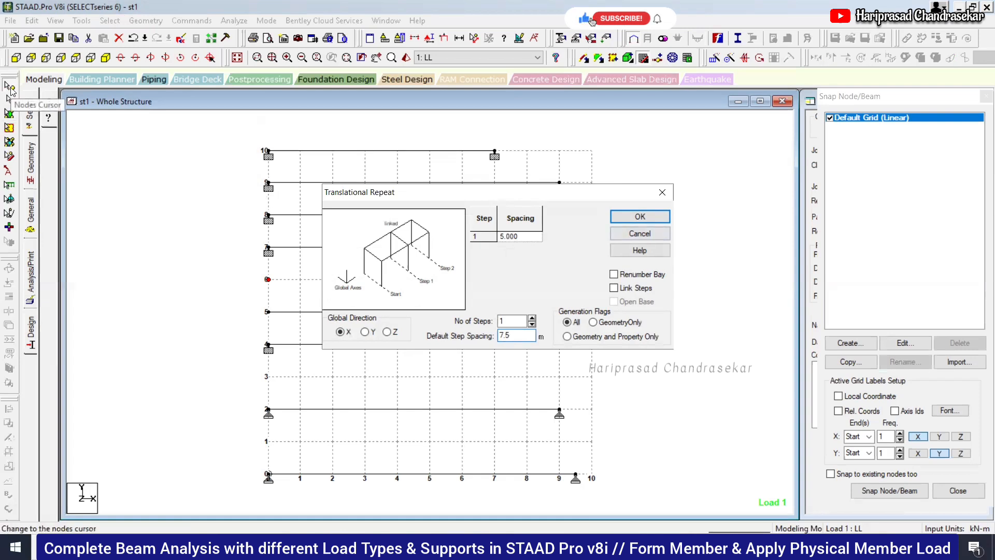
left_click(614, 288)
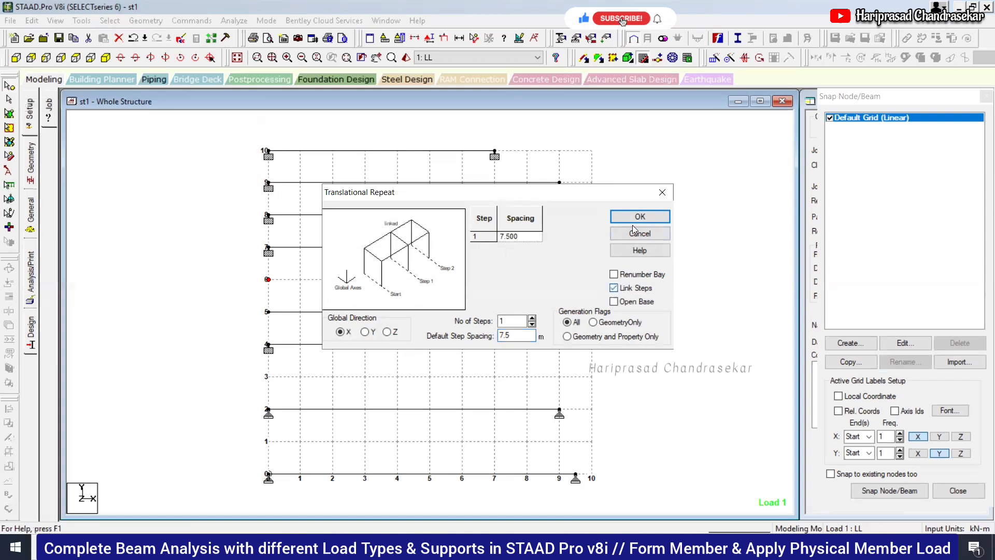
left_click(639, 218)
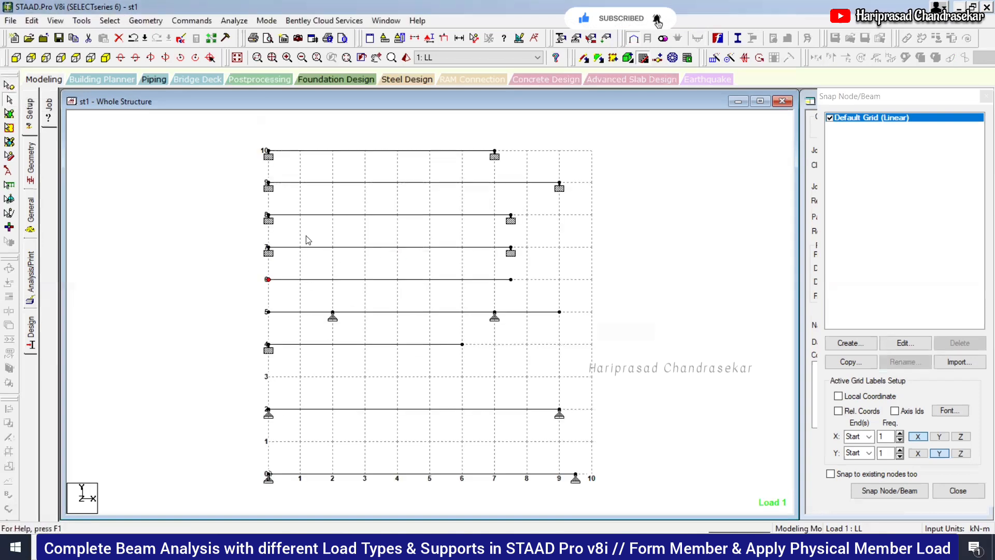
left_click(323, 281)
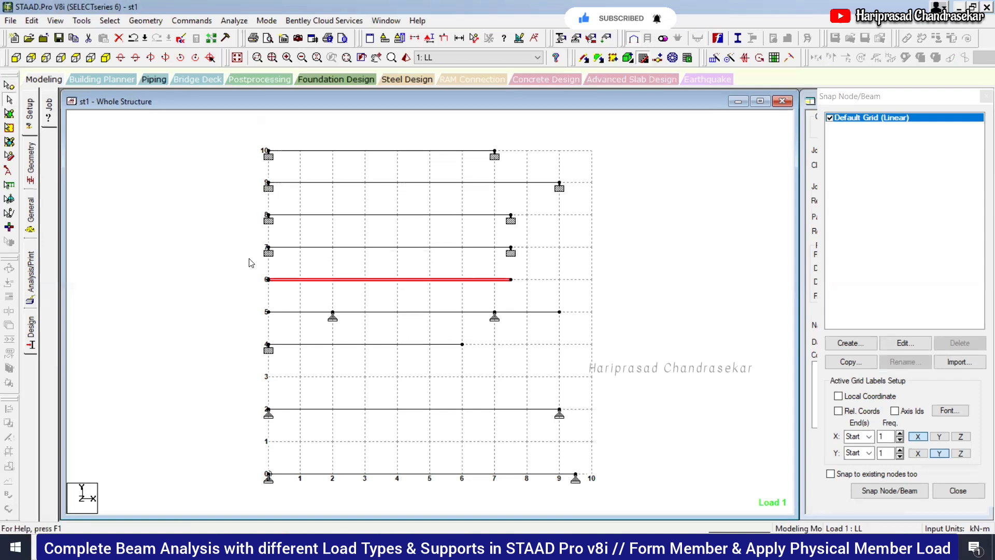
left_click(10, 86)
left_click_drag(239, 265, 284, 303)
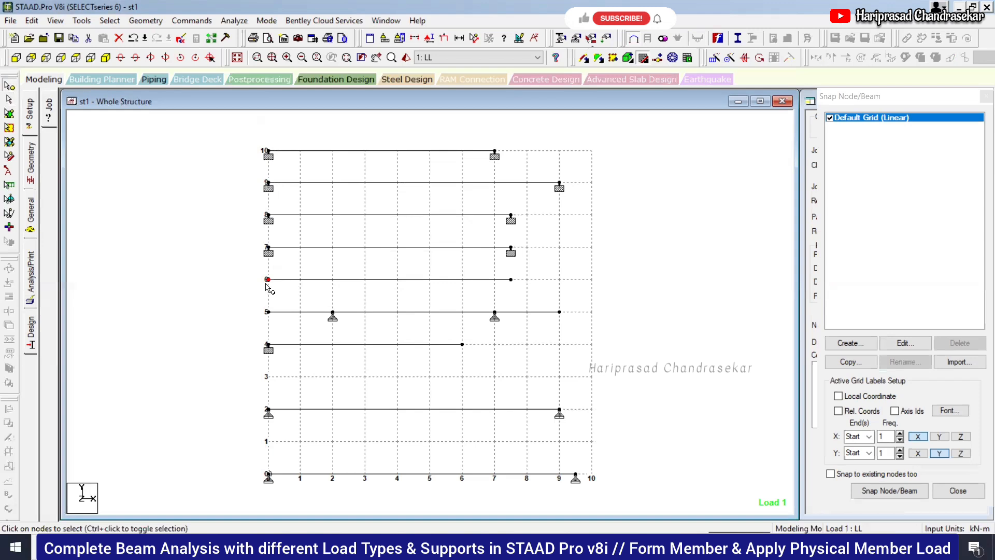
left_click(511, 280)
left_click_drag(231, 266, 301, 304)
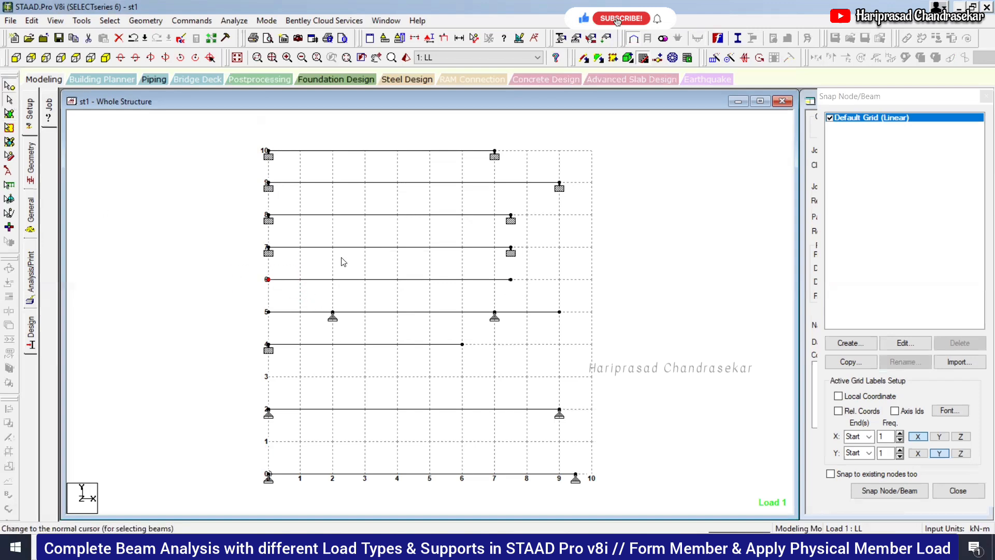
left_click(348, 280)
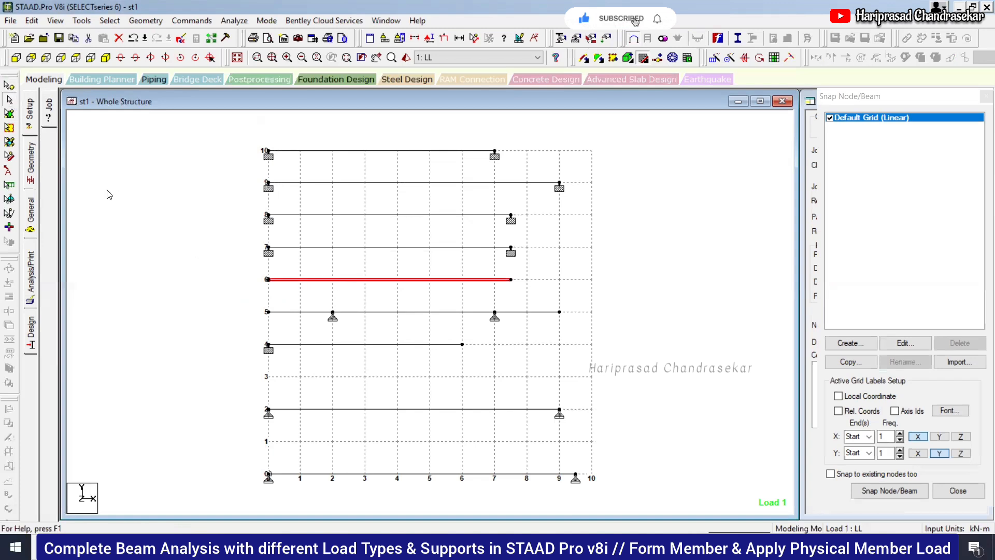
Assign the Rect 0.40x0.40 concrete section to the new 7.5 m beam at Y 6 m
left_click(30, 212)
left_click(828, 296)
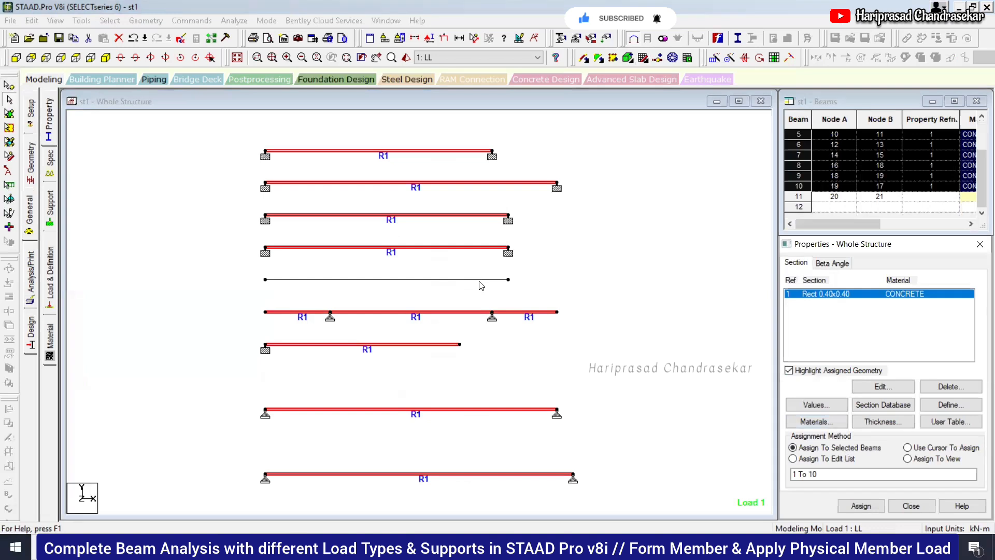
left_click(481, 283)
left_click(861, 505)
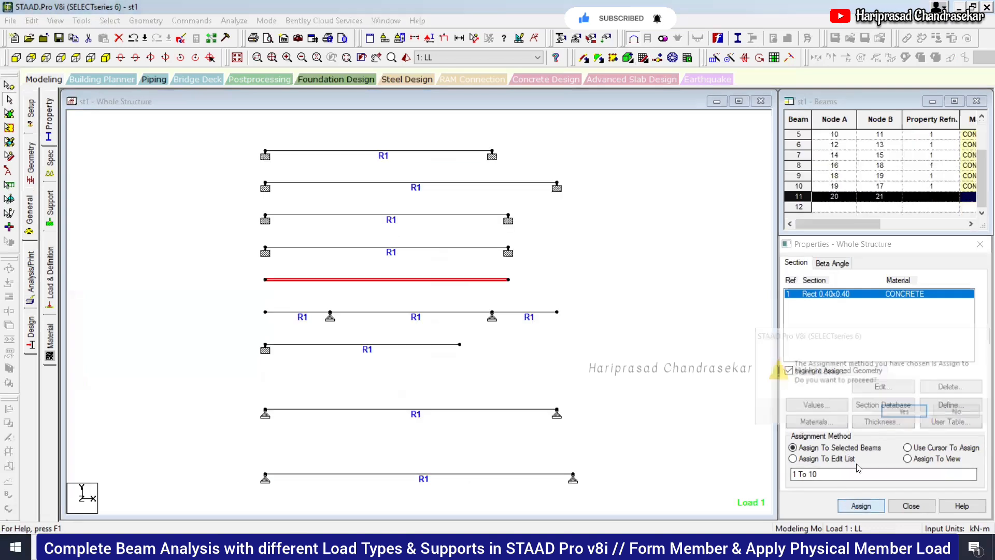
left_click(904, 411)
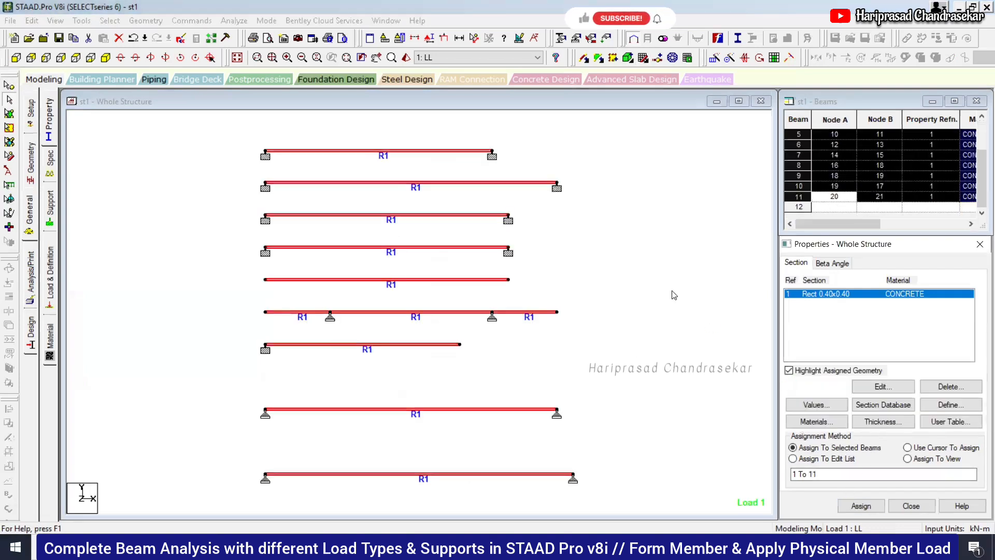
Assign the fixed support, Support 2, to the start node of the 7.5 m beam at X 0, Y 6 m
left_click(50, 207)
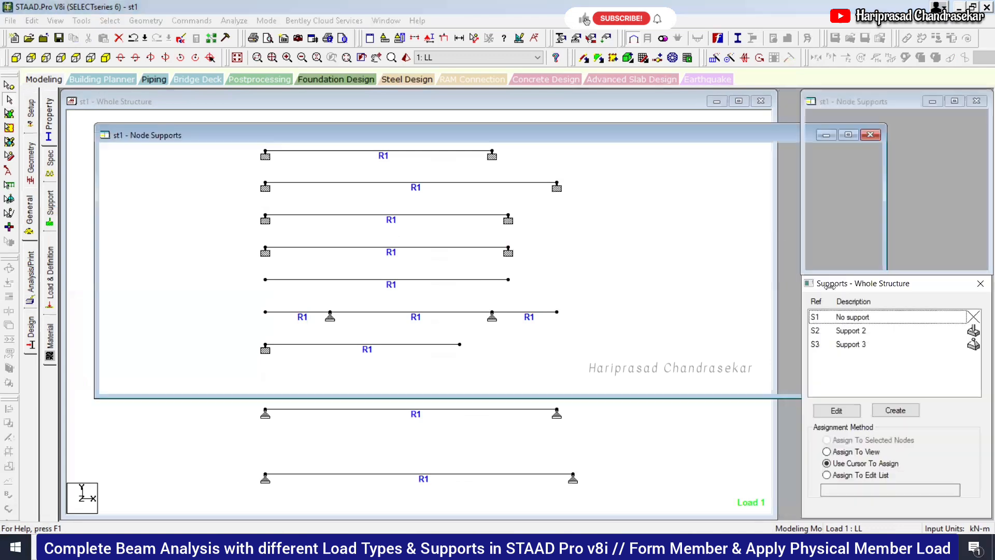
left_click(856, 330)
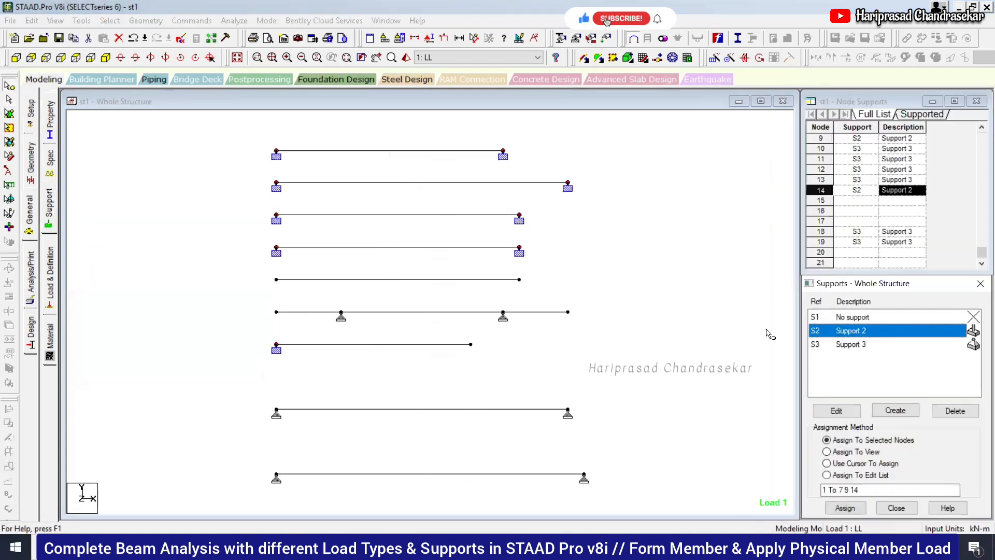
left_click(277, 279)
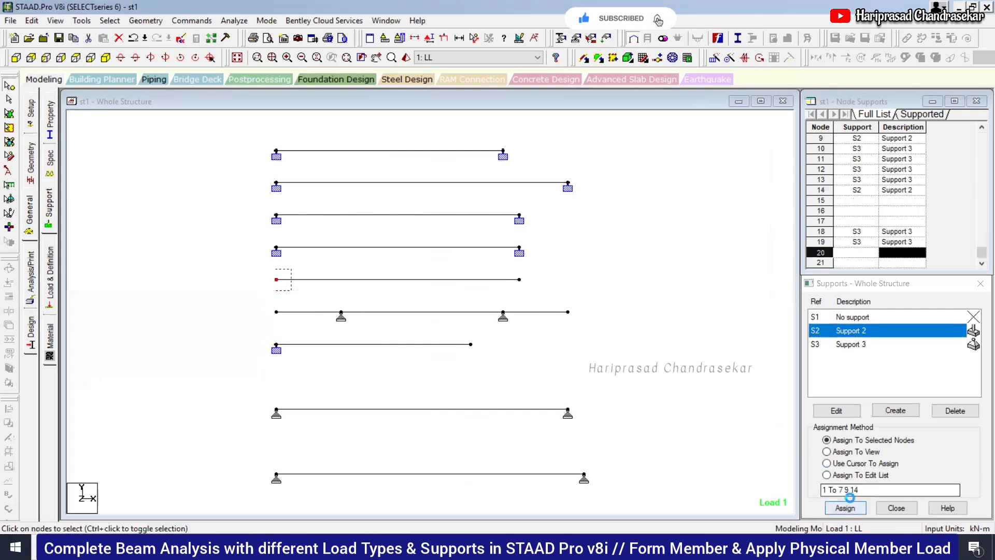
left_click(845, 508)
left_click(900, 433)
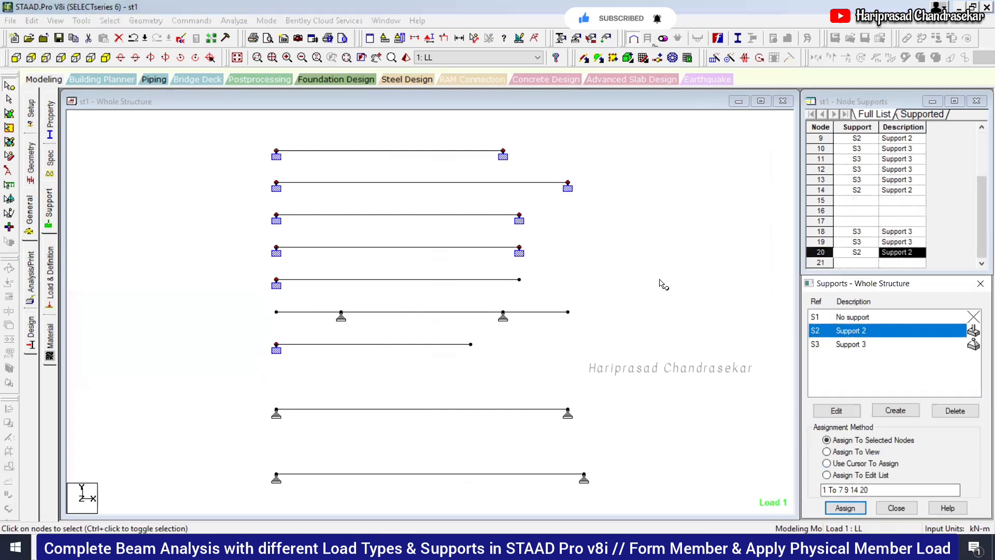
Add a uniform member load of -2 kN/m in GY to load case LL, with d1 3.75 m and d2 7.5 m
left_click(50, 273)
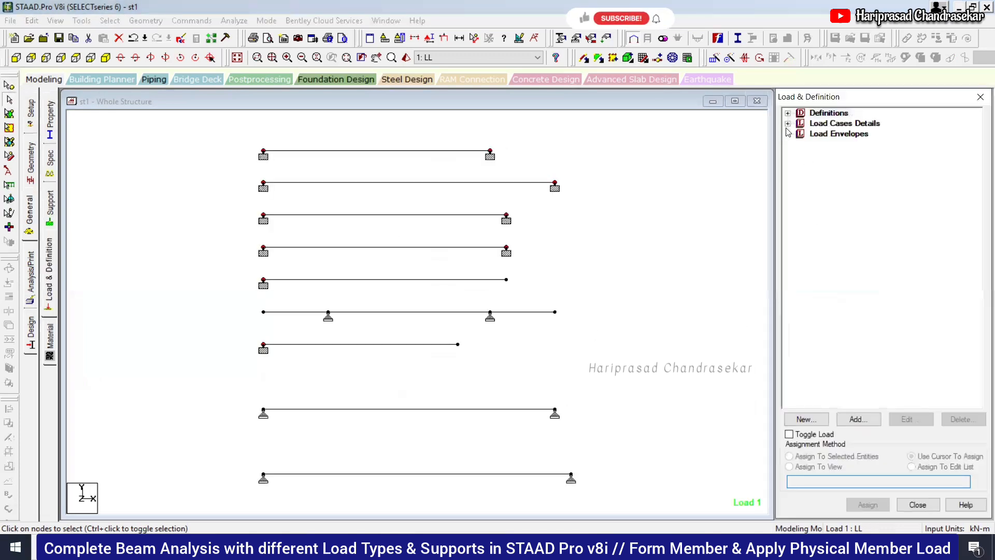
left_click(787, 123)
left_click(801, 134)
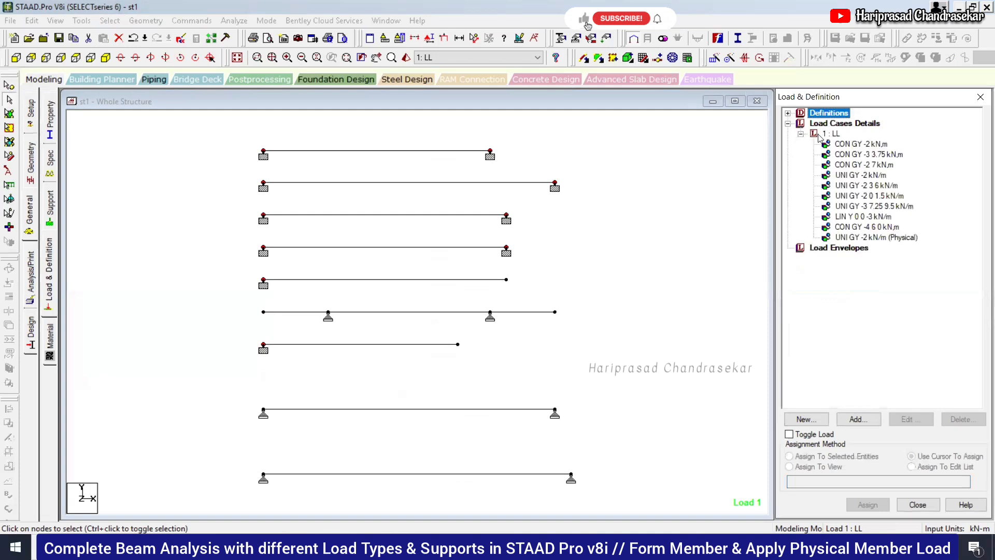
left_click(834, 134)
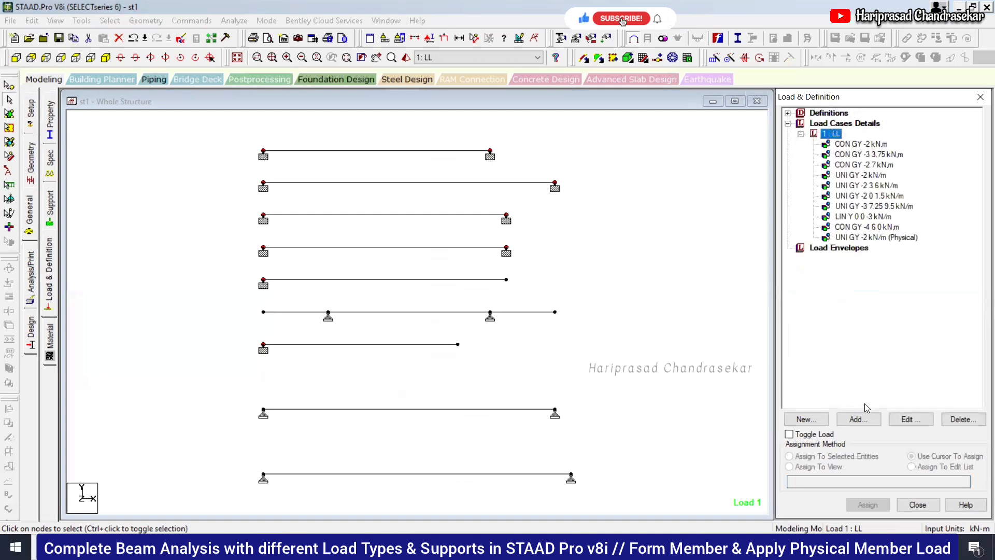
left_click(861, 421)
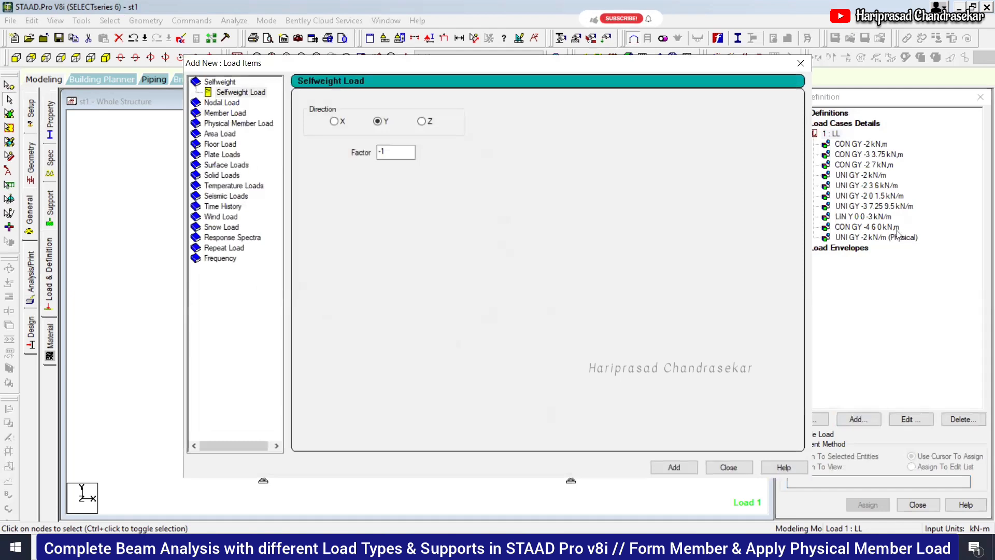
left_click(240, 115)
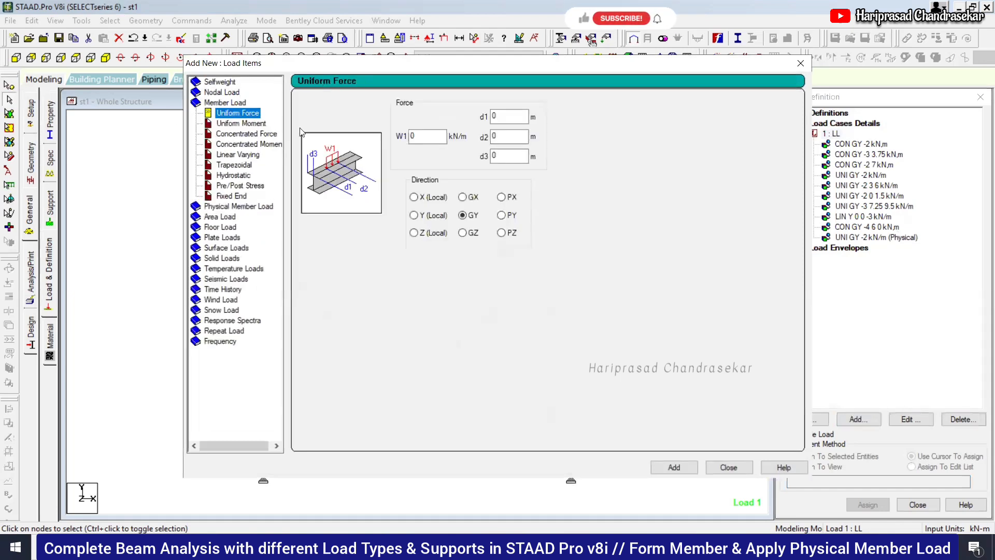
key("Tab")
type("-2")
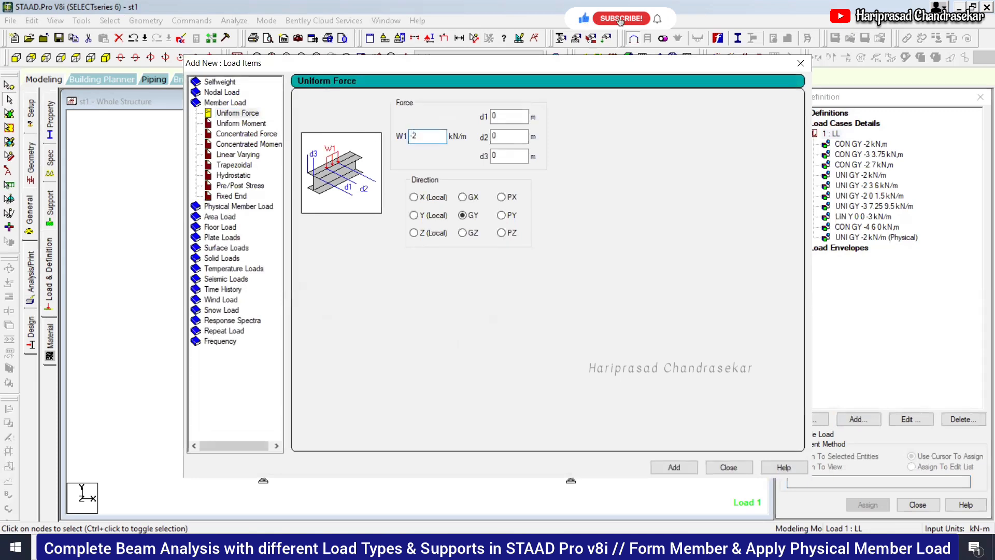
key("Tab")
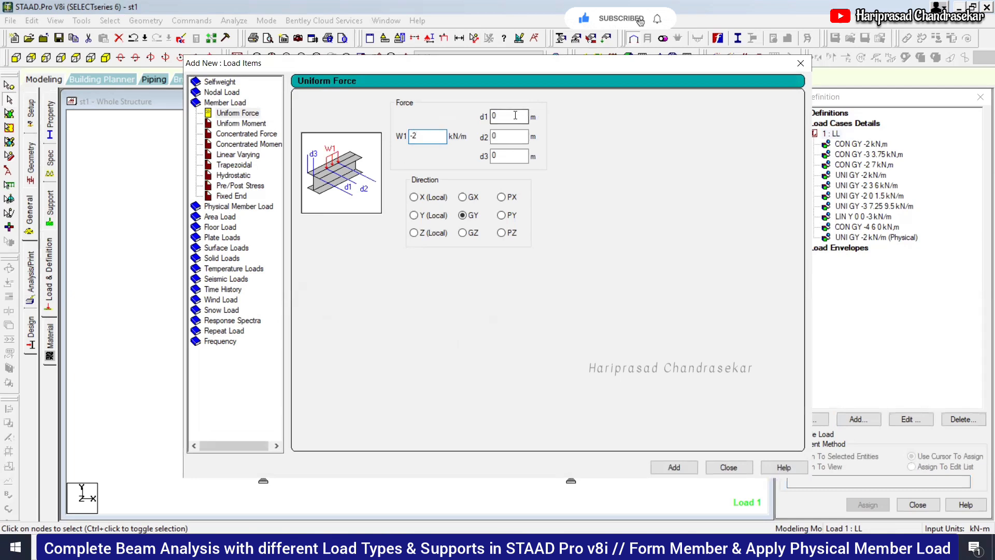
type("3.75")
key("Tab")
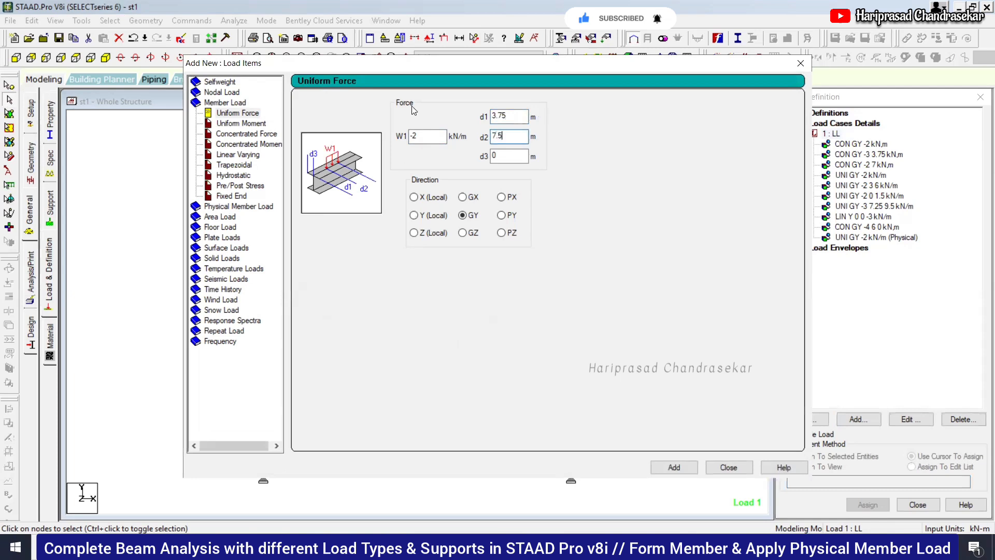
left_click(674, 467)
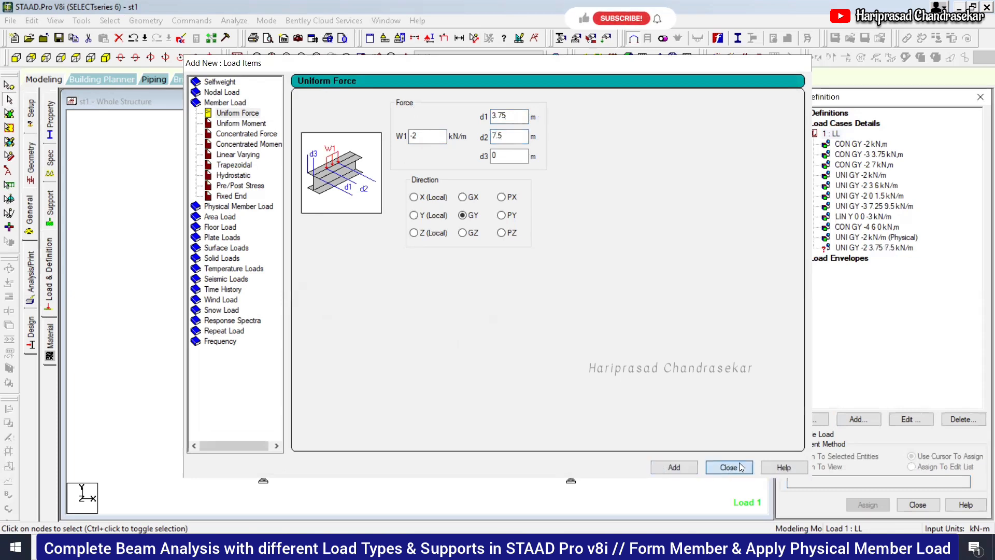
left_click(729, 467)
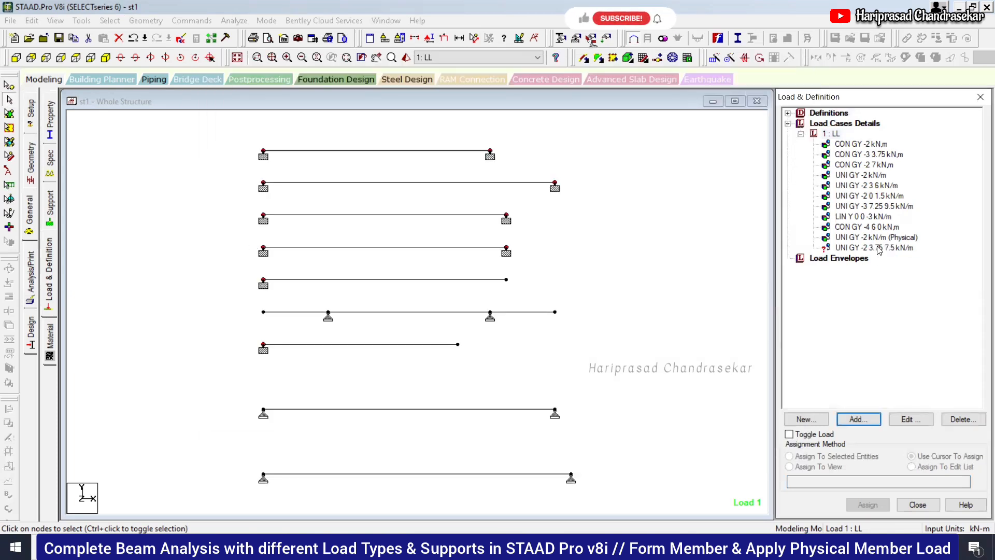
Assign the new partial uniform load to the 7.5 m cantilever beam at Y 6 m
left_click(450, 281)
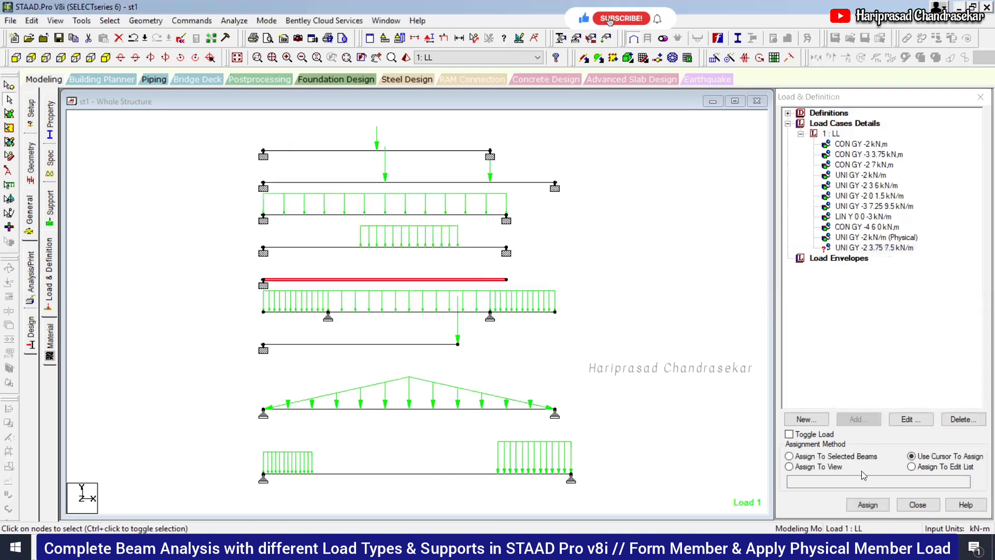
left_click(867, 504)
left_click(906, 338)
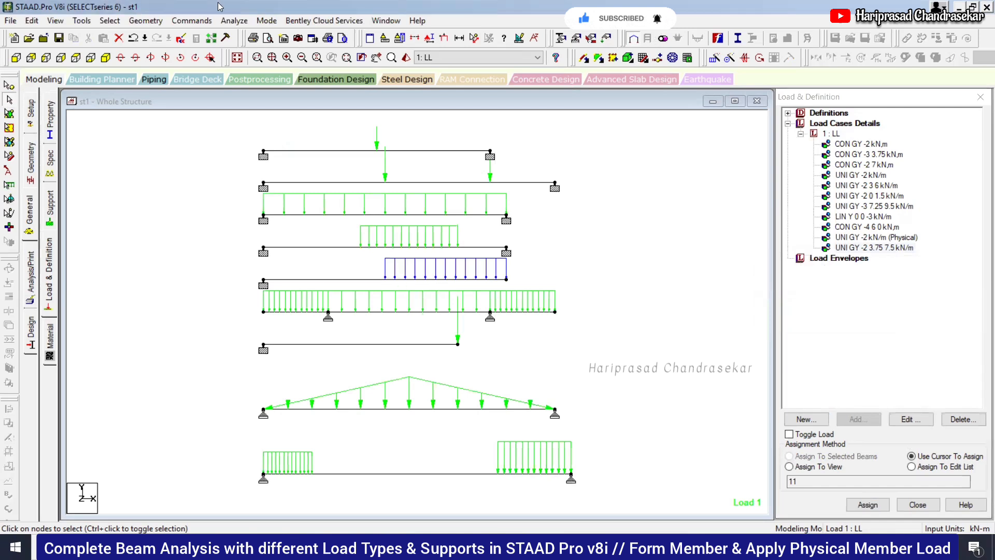
Run the analysis and go to Post Processing Mode with load case 1 LL selected for the results
left_click(232, 23)
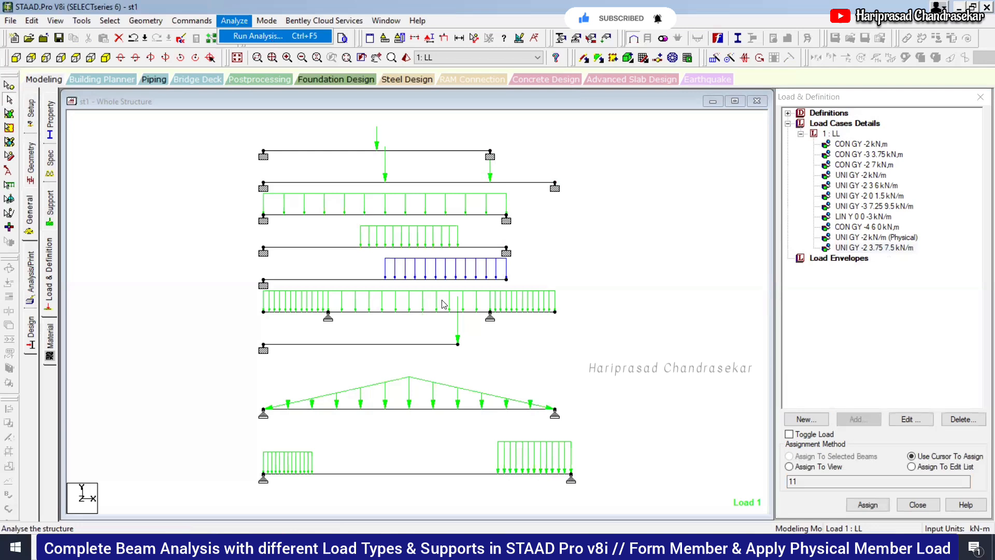
left_click(432, 288)
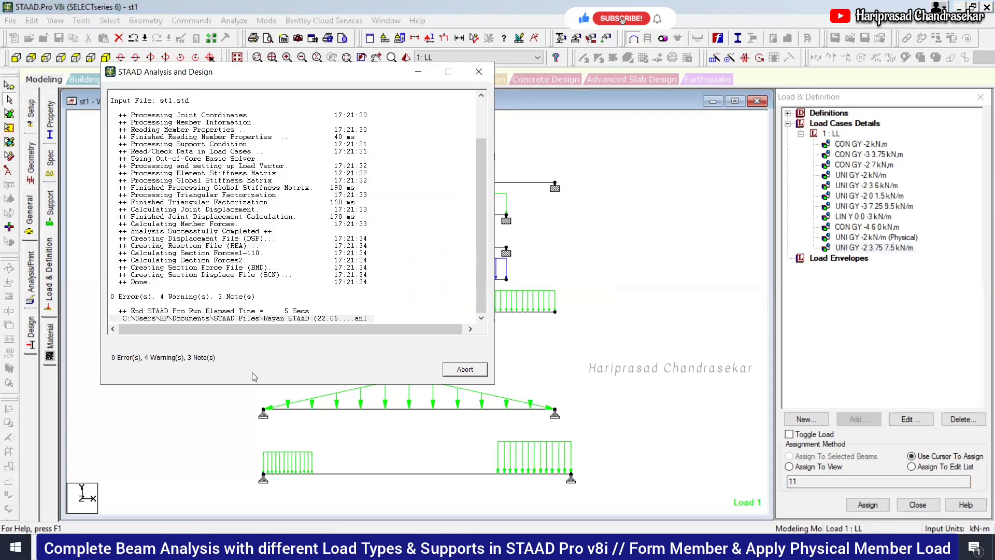
left_click(149, 345)
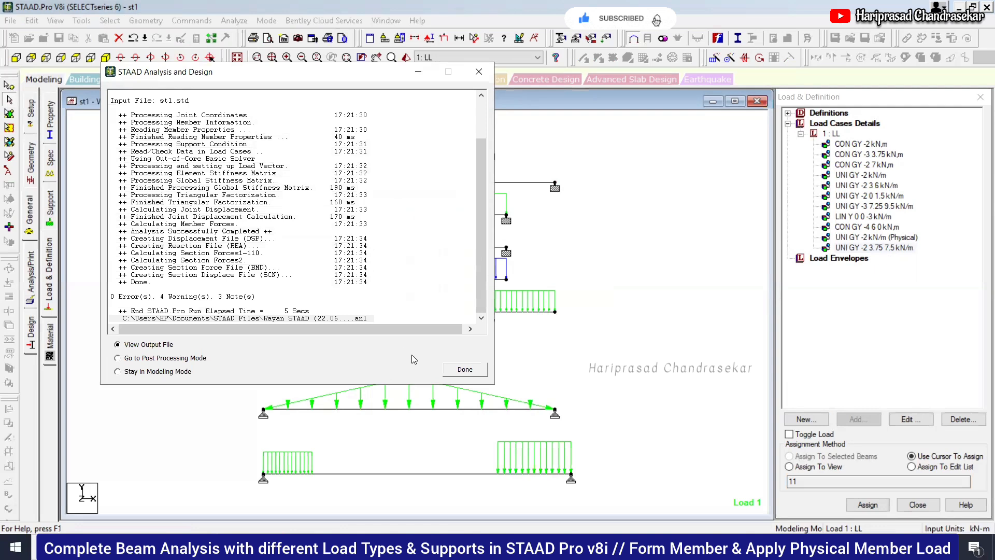
left_click(464, 370)
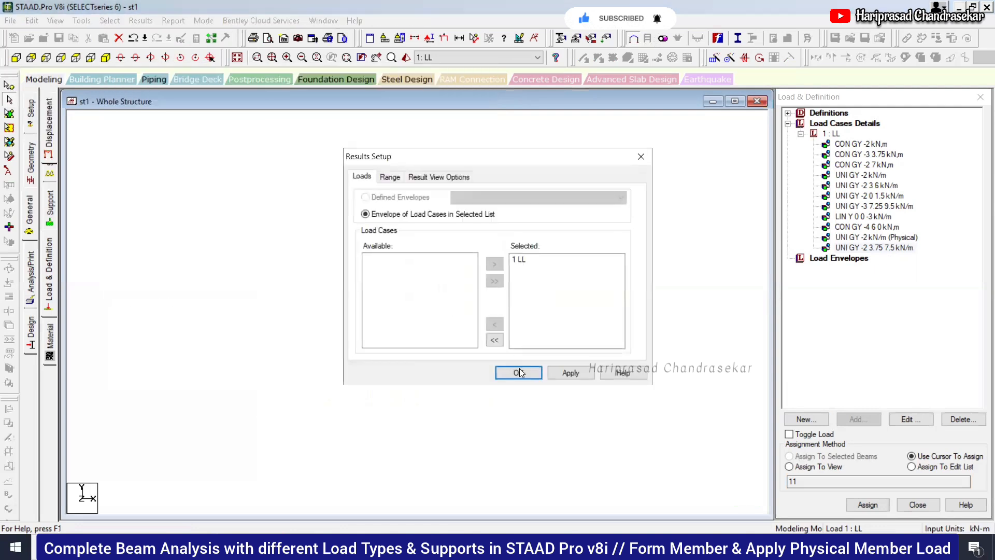
left_click(520, 372)
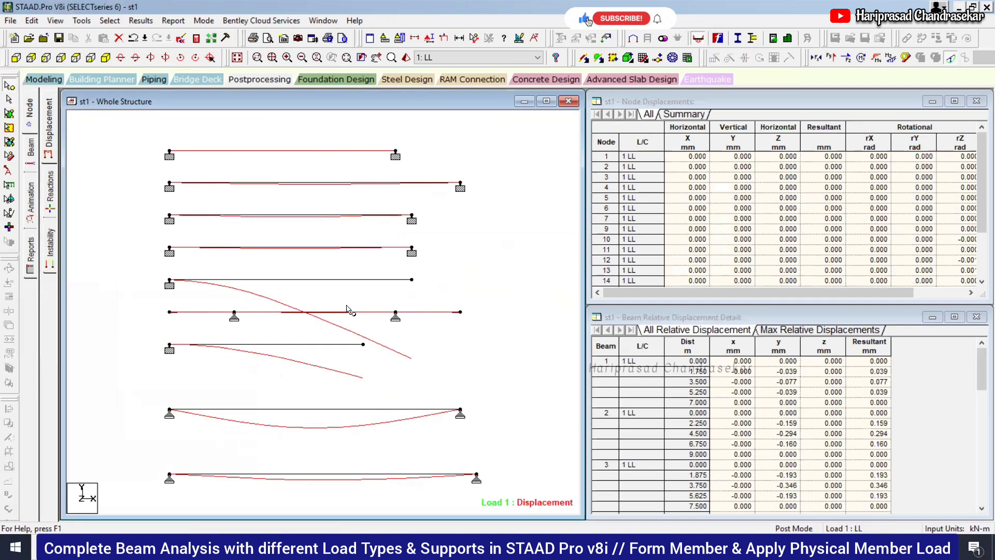
Examine the Bending Z and Shear Y diagrams of all beams and the beam graphs of the 7.5 m cantilever
left_click(50, 209)
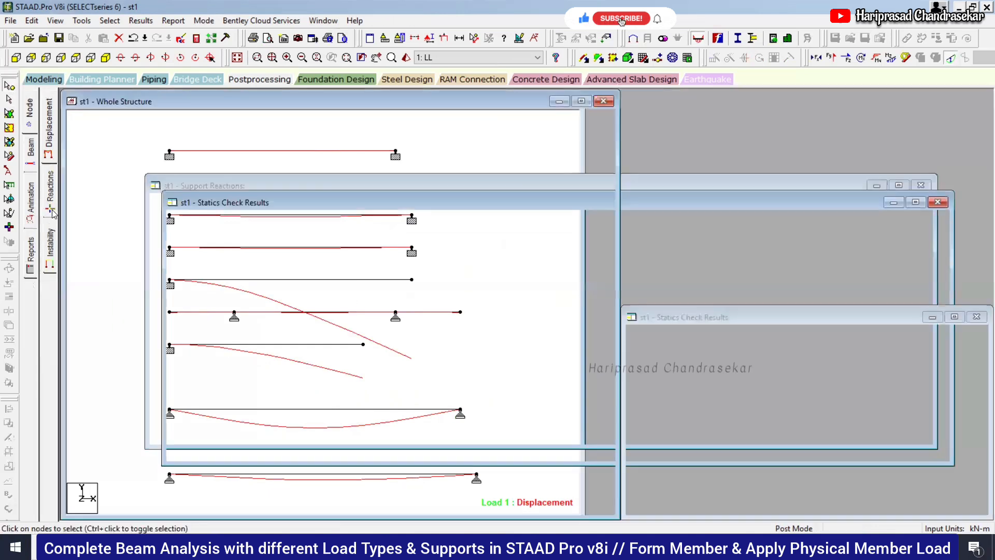
left_click(30, 150)
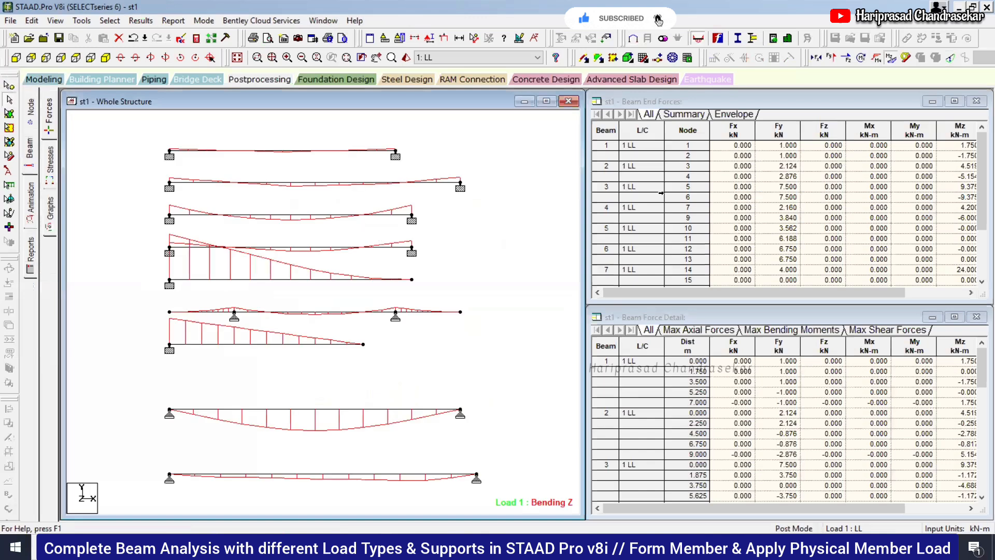
left_click(833, 58)
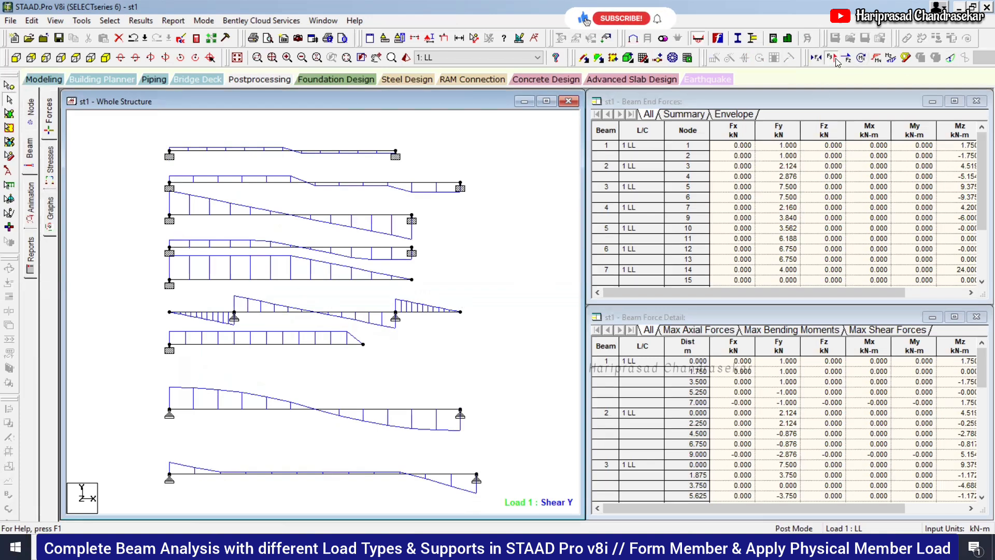
left_click(50, 216)
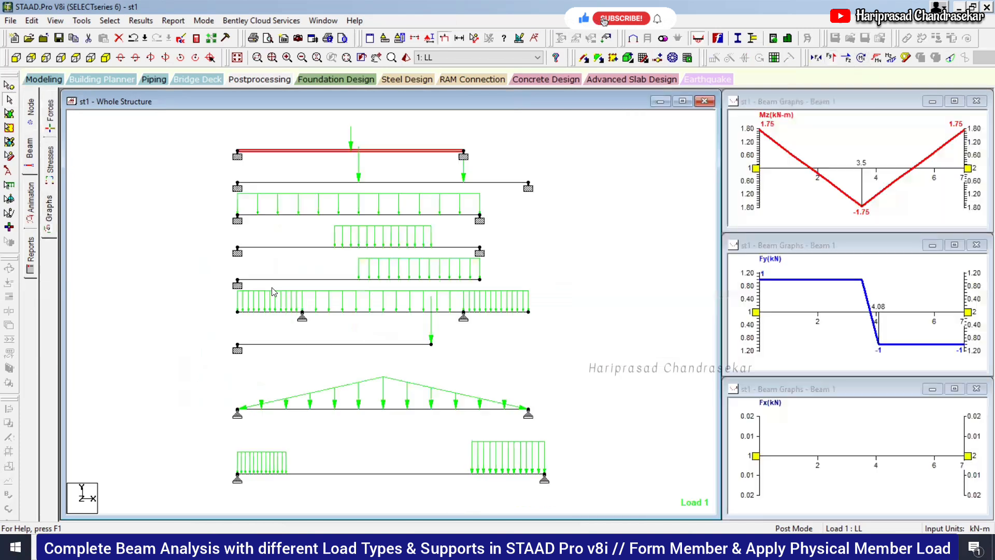
left_click(340, 280)
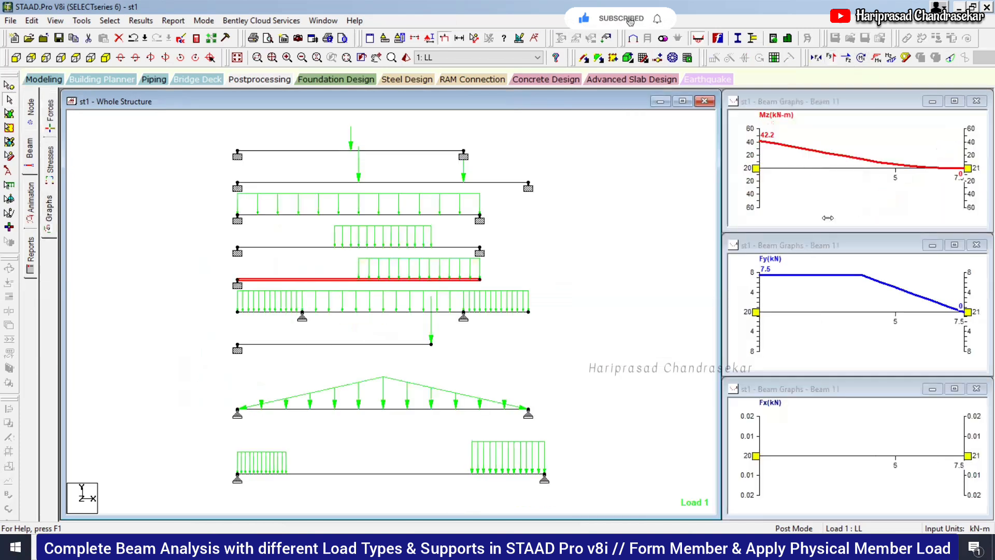